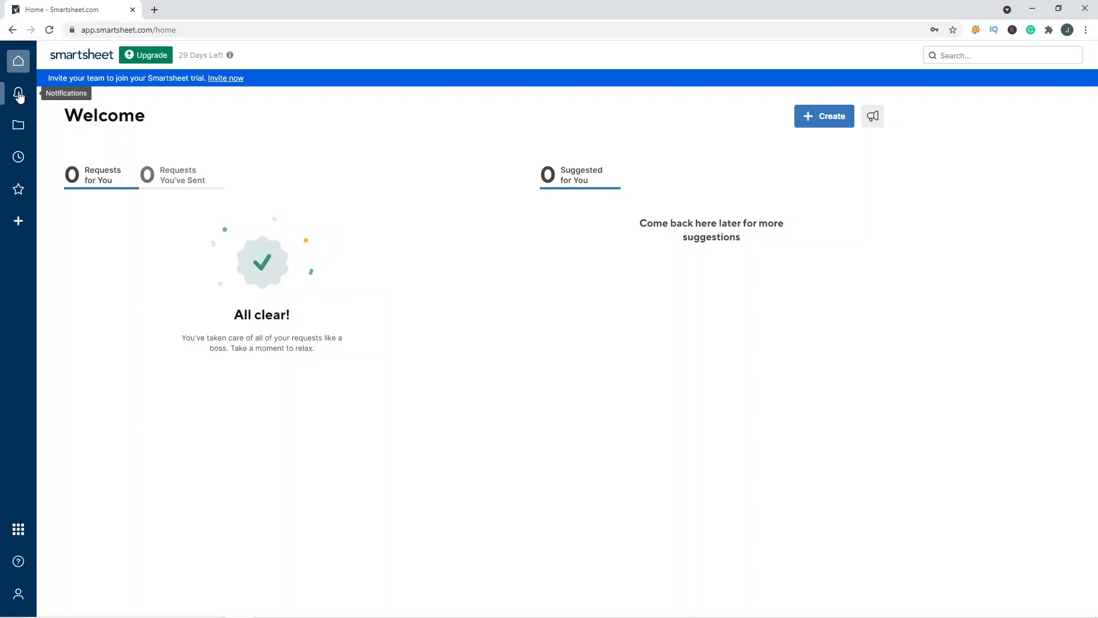
# Step: Review the notifications, including the ones filtered to requests
pyautogui.click(19, 94)
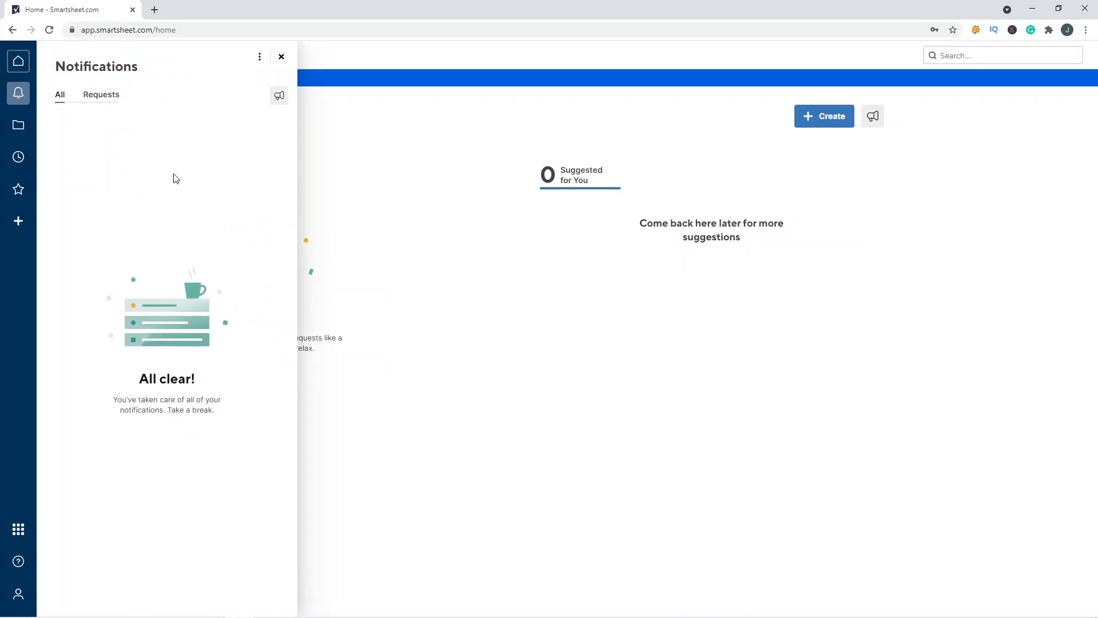
pyautogui.click(348, 256)
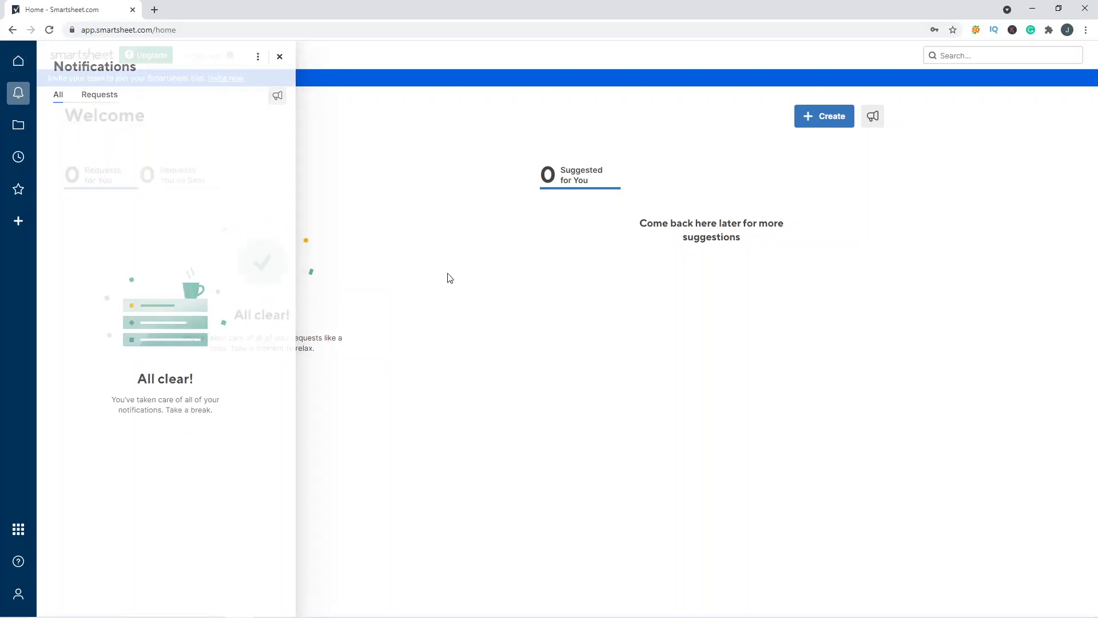
pyautogui.click(19, 92)
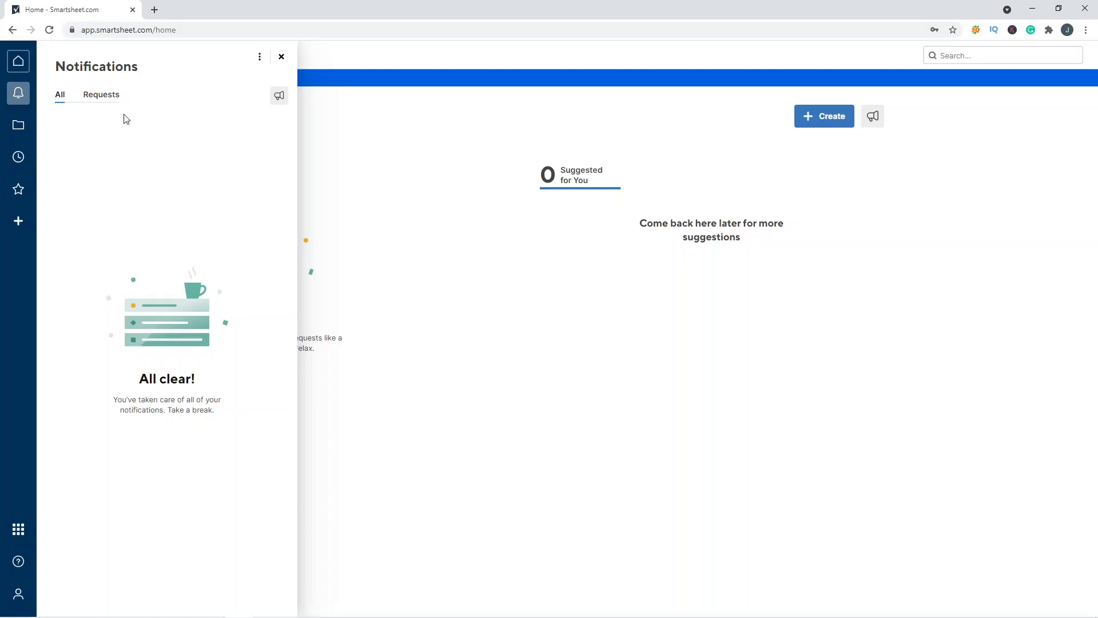
pyautogui.click(101, 96)
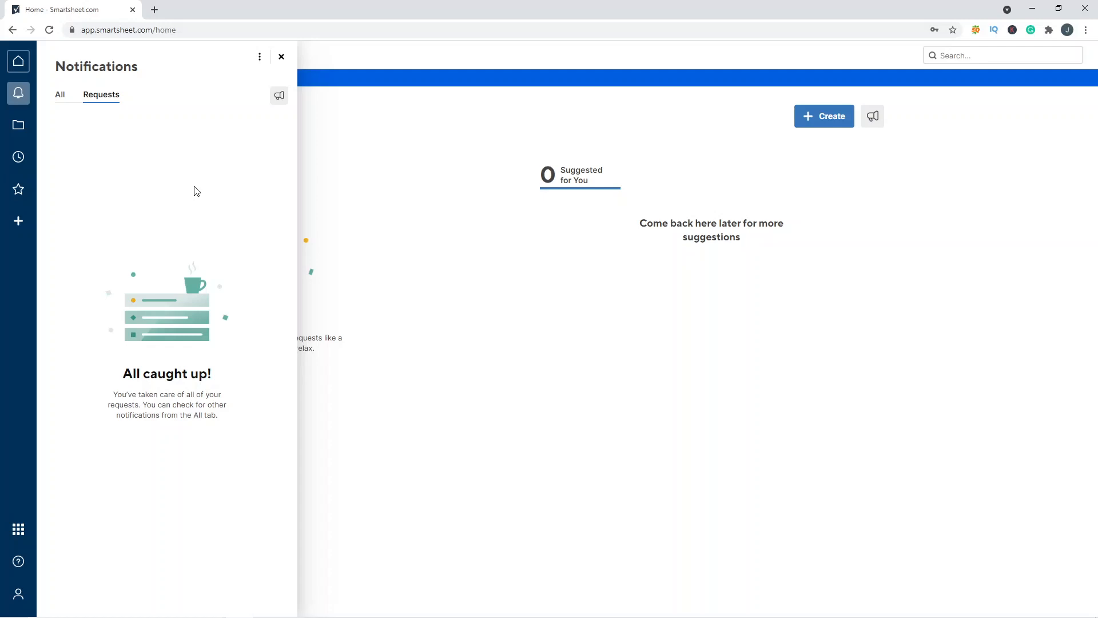
# Step: Browse the account's folders, viewing Sheets, Workspaces, Resource Views and Deleted Items
pyautogui.click(18, 127)
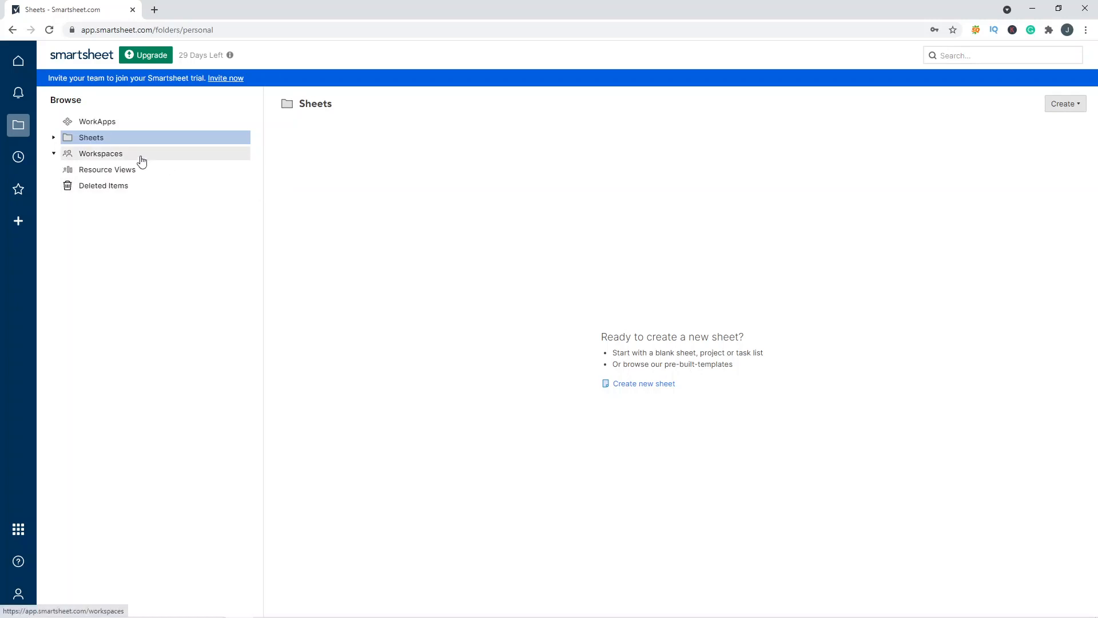
pyautogui.click(54, 153)
pyautogui.click(89, 155)
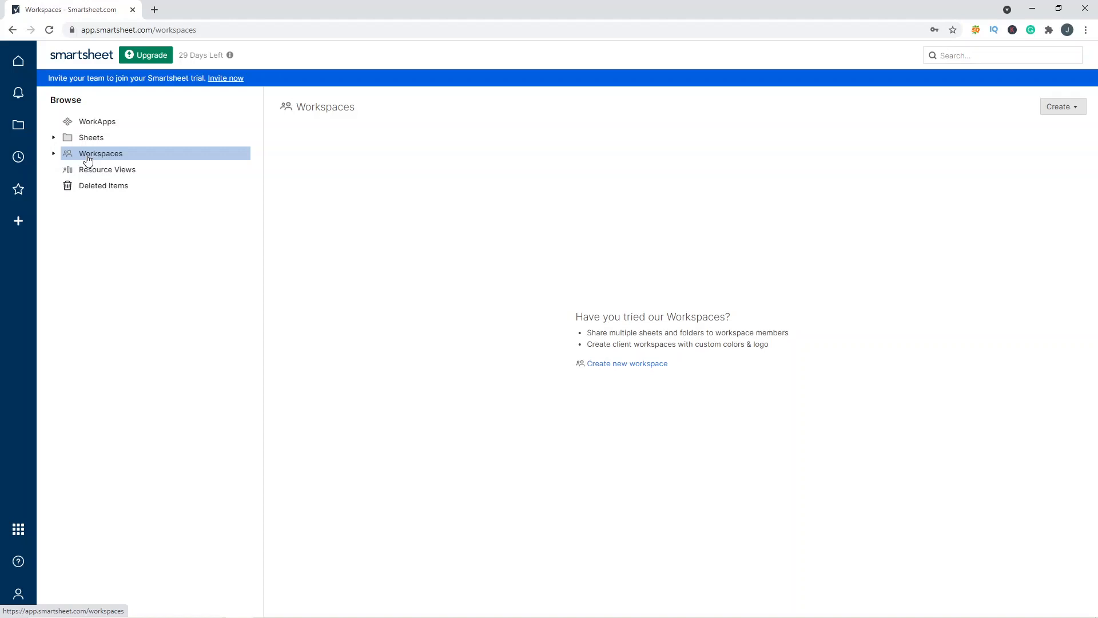
pyautogui.click(115, 174)
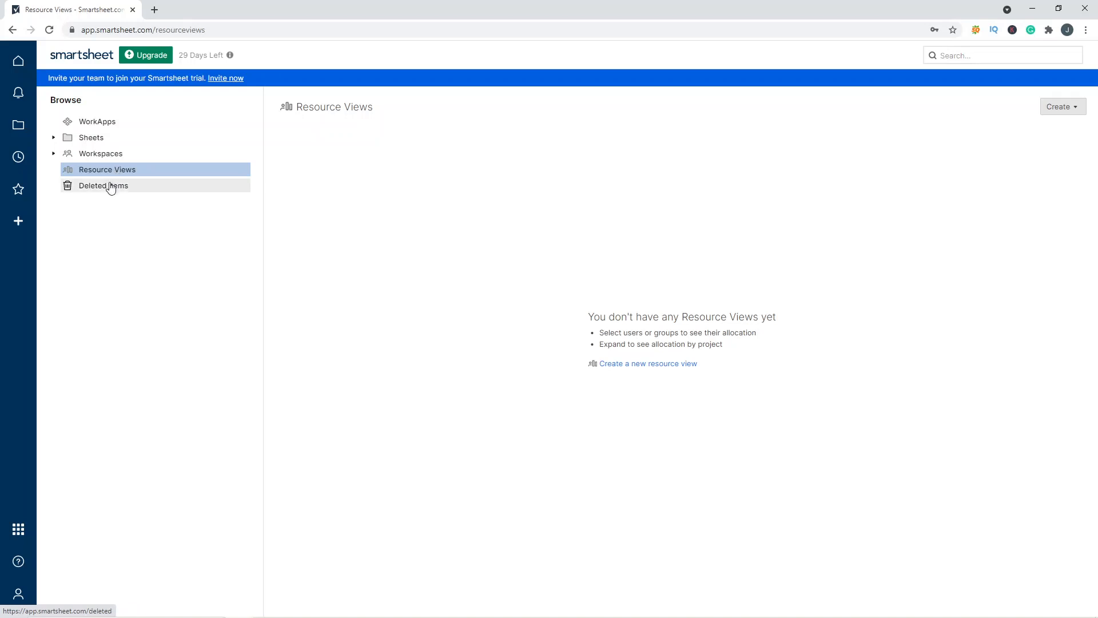
pyautogui.click(110, 186)
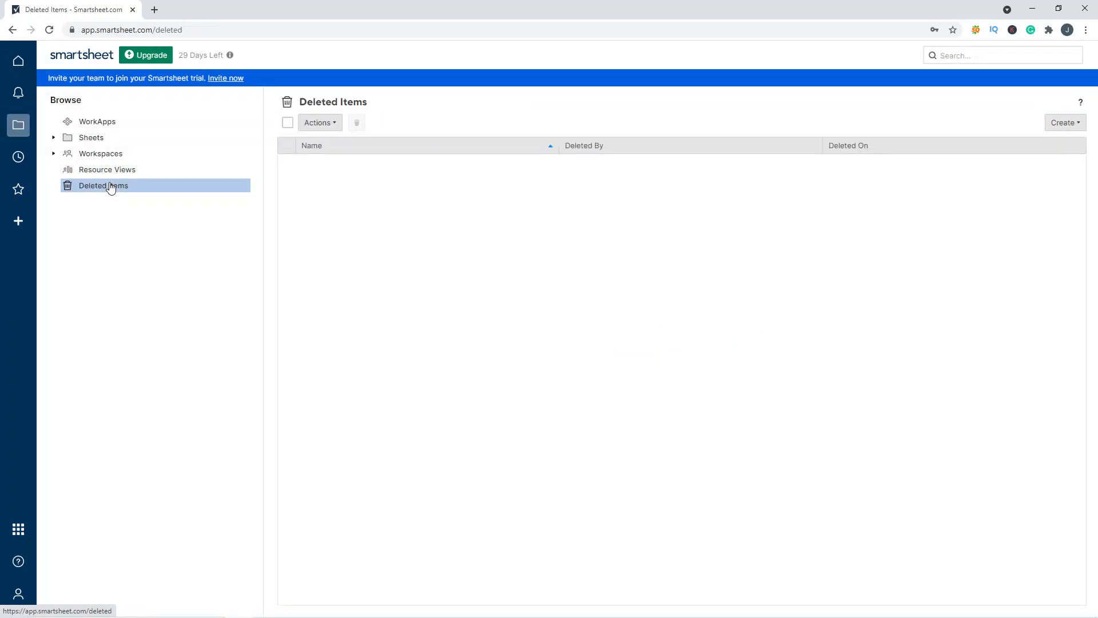
# Step: Look through the recently opened items and the favorites
pyautogui.click(19, 156)
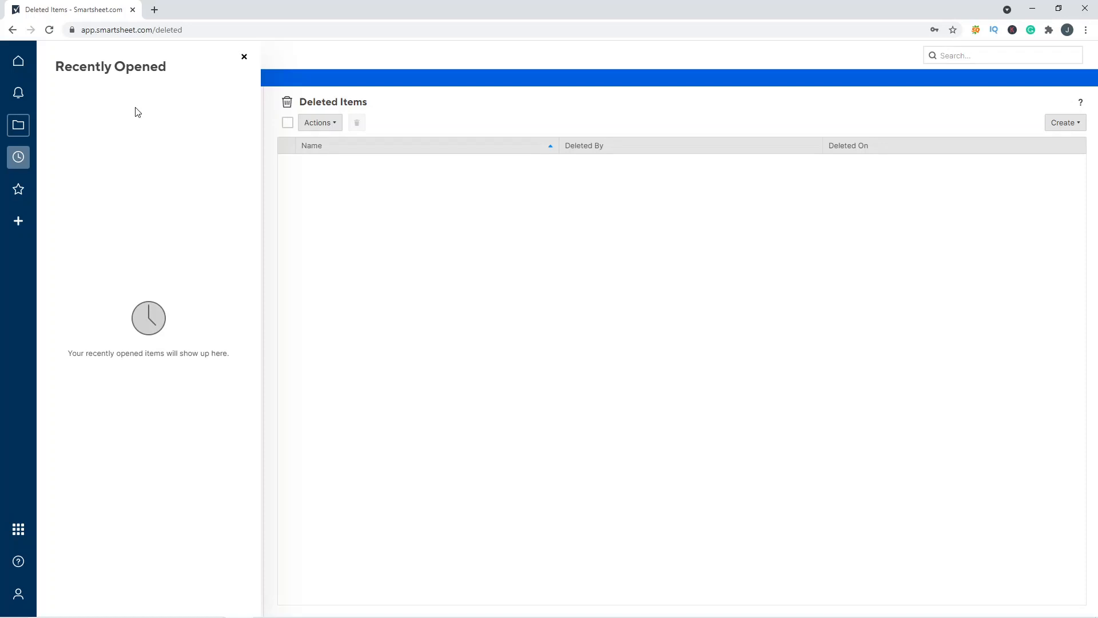
pyautogui.click(19, 195)
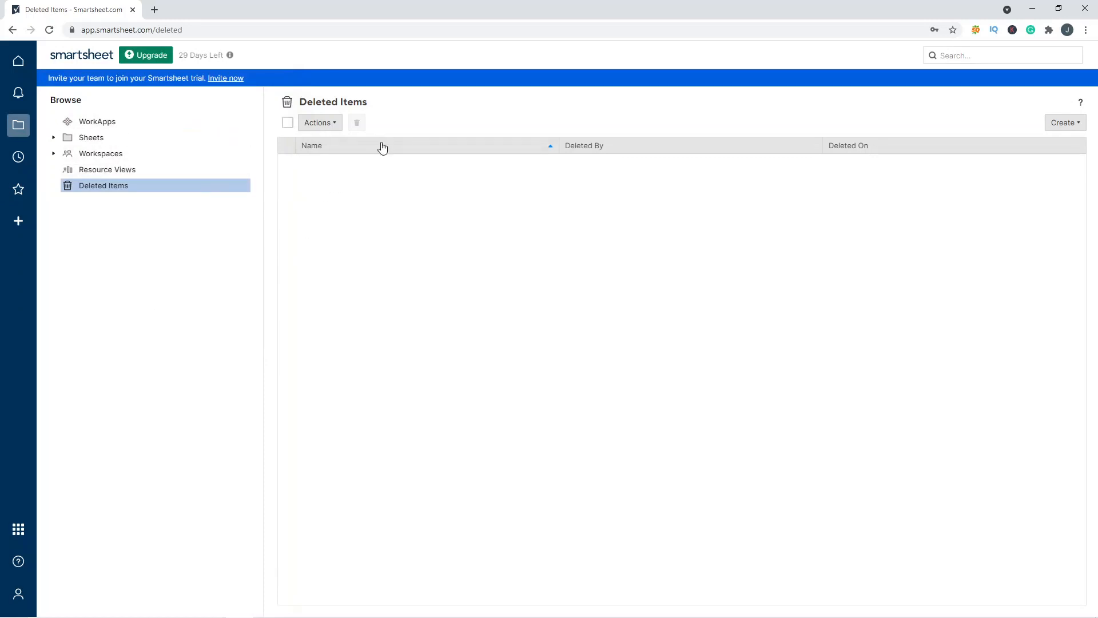
pyautogui.click(18, 189)
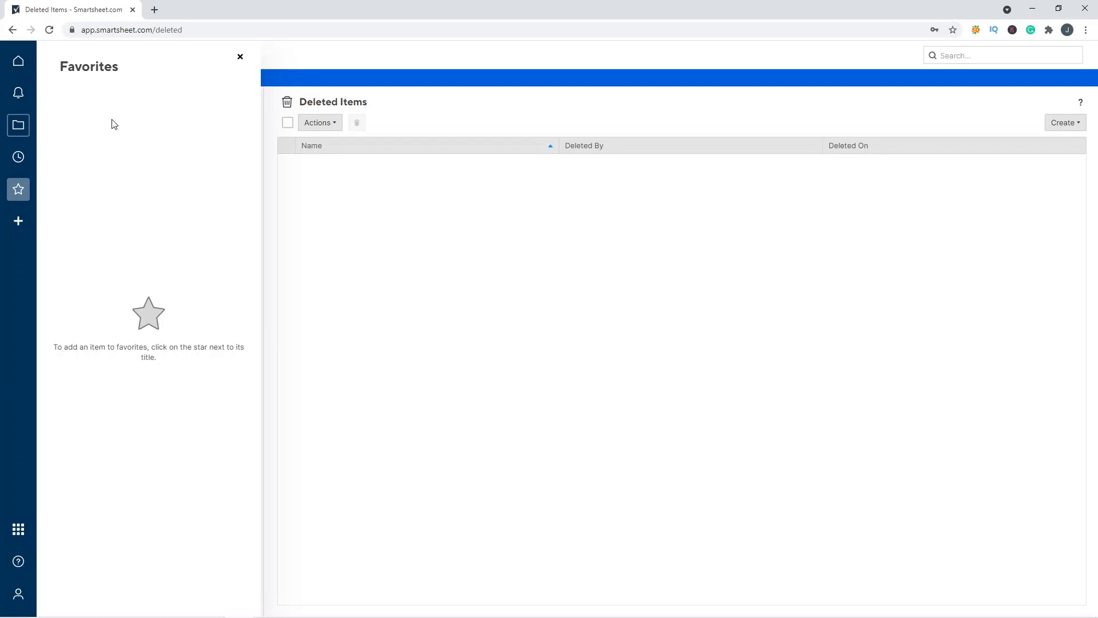
# Step: Create a new Project sheet named "Test" and dismiss its introductory tip and the Conversations pane
pyautogui.click(20, 222)
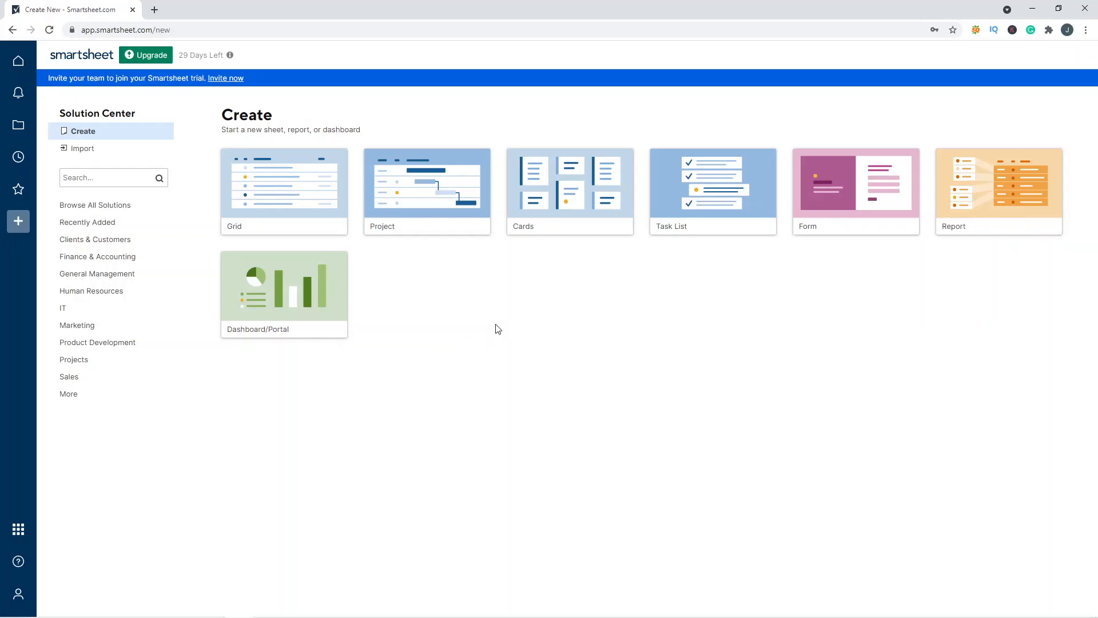
pyautogui.click(396, 196)
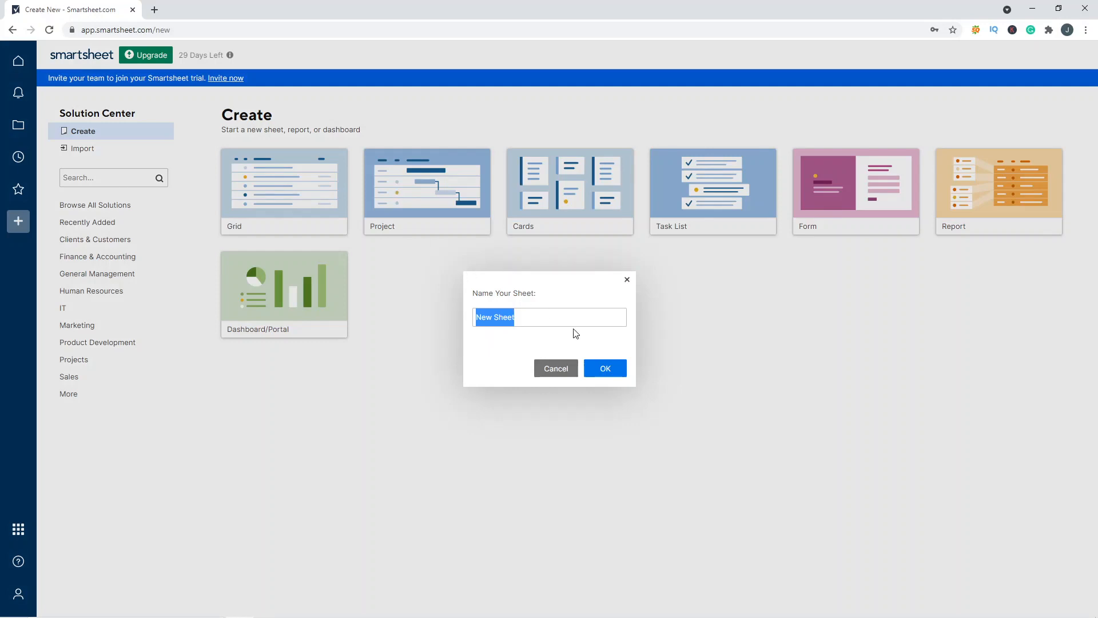
pyautogui.write('Test')
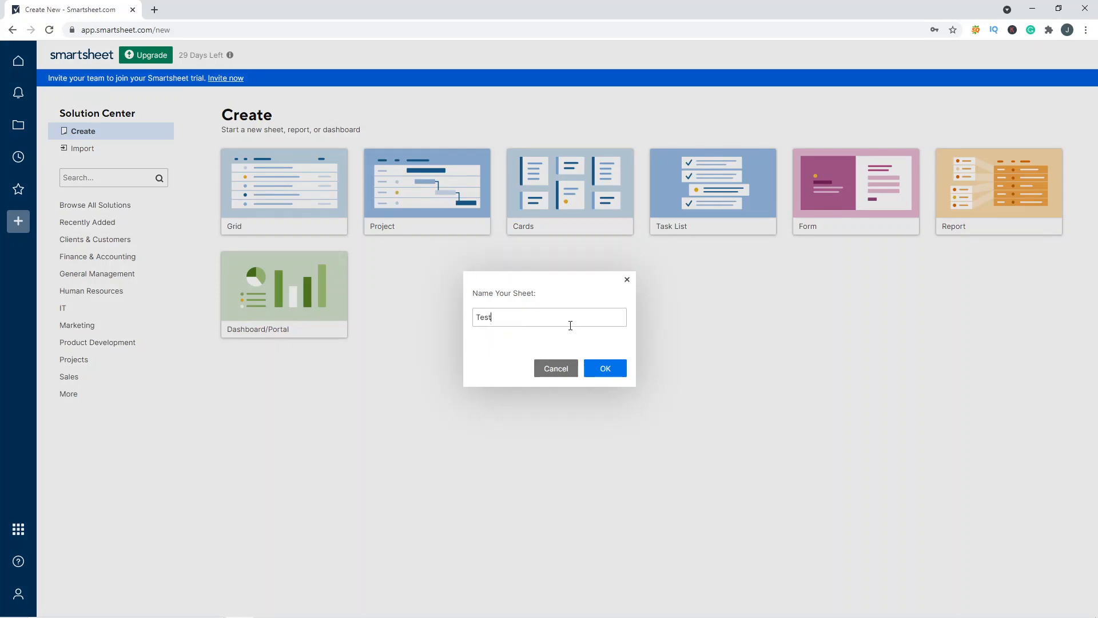
pyautogui.click(595, 374)
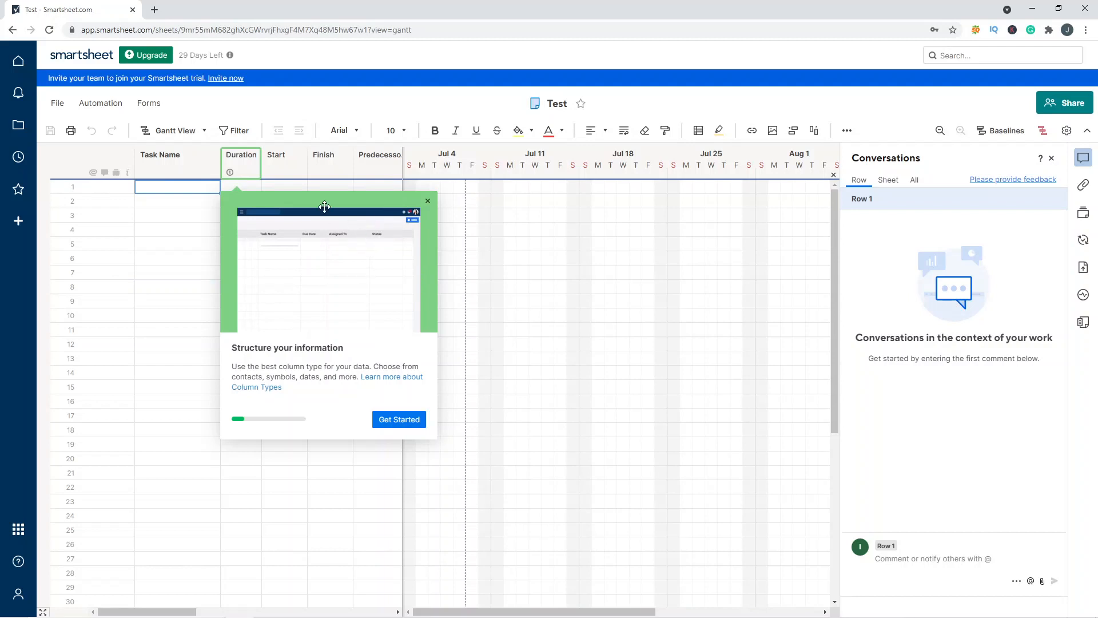
pyautogui.click(428, 200)
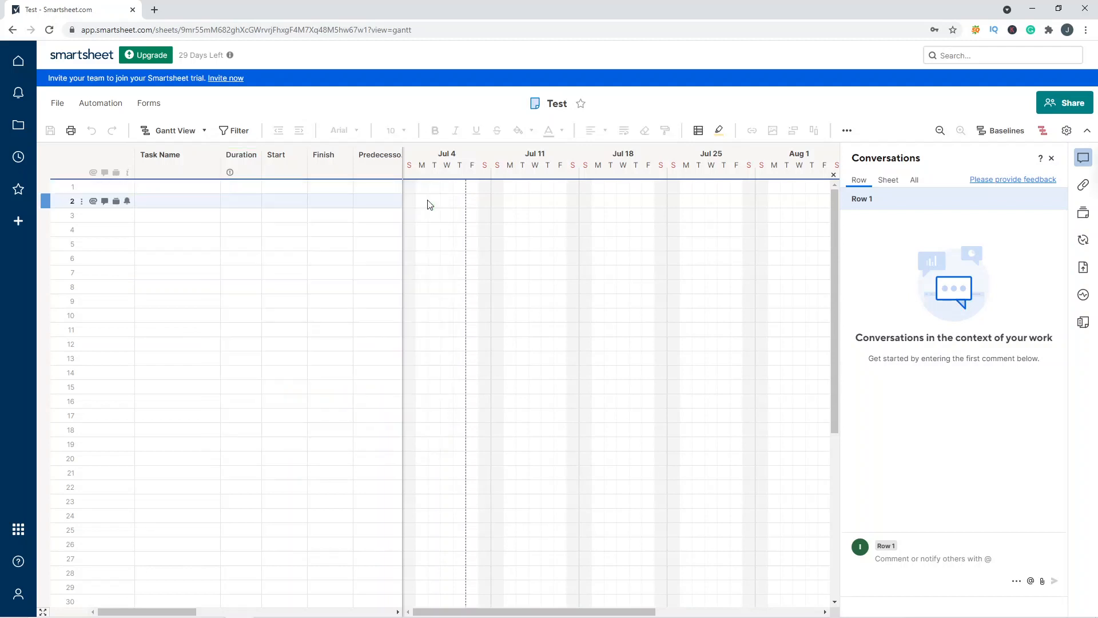
pyautogui.click(1051, 158)
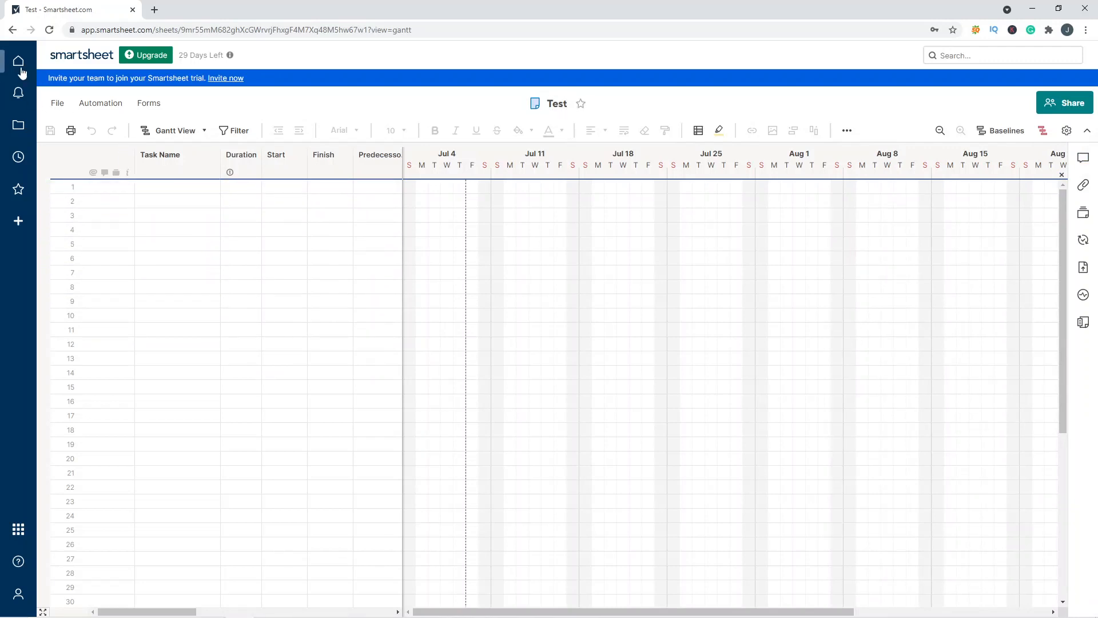
# Step: Browse to the Sheets folder and select the Test sheet in the list
pyautogui.click(17, 124)
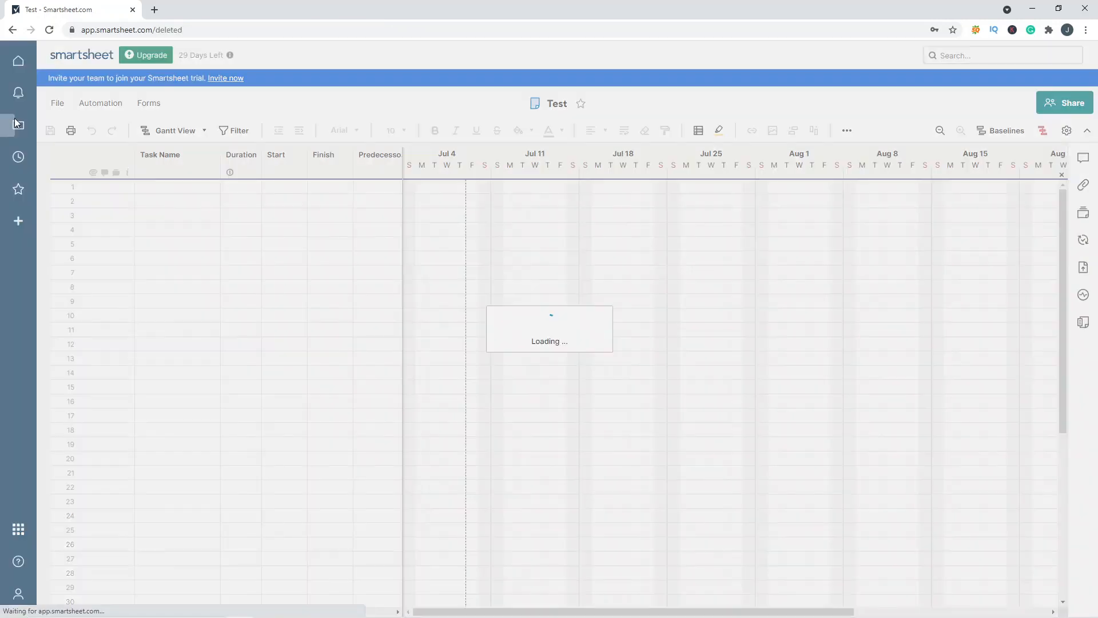
pyautogui.click(112, 139)
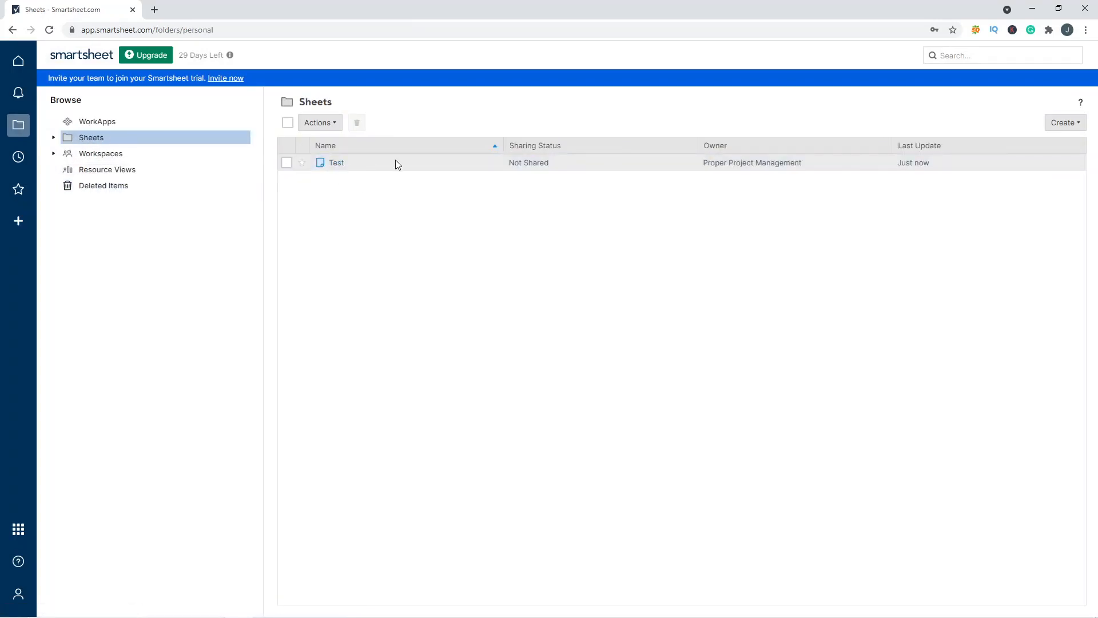
pyautogui.rightClick(339, 166)
pyautogui.click(314, 170)
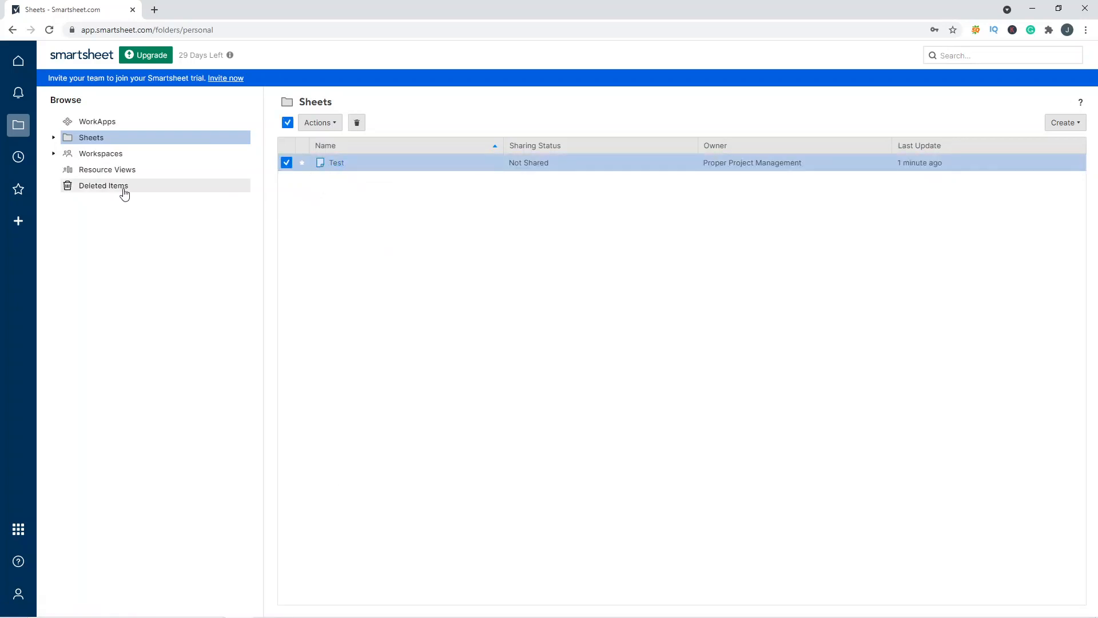
# Step: Browse the Projects category of the Solution Center for its templates, template sets and add-ons
pyautogui.click(18, 221)
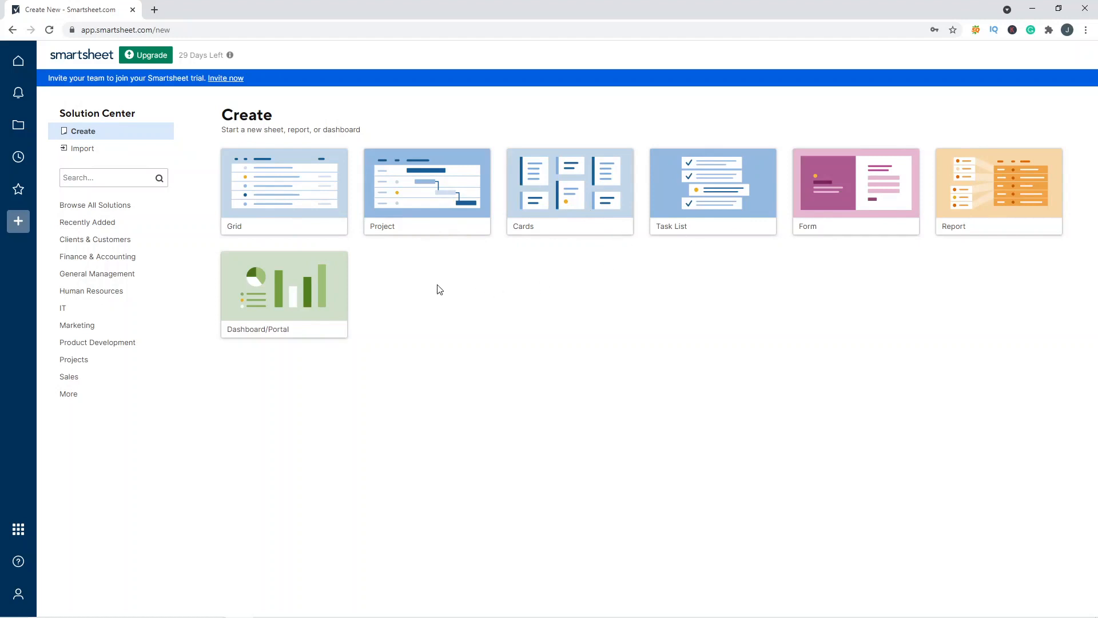
pyautogui.click(104, 359)
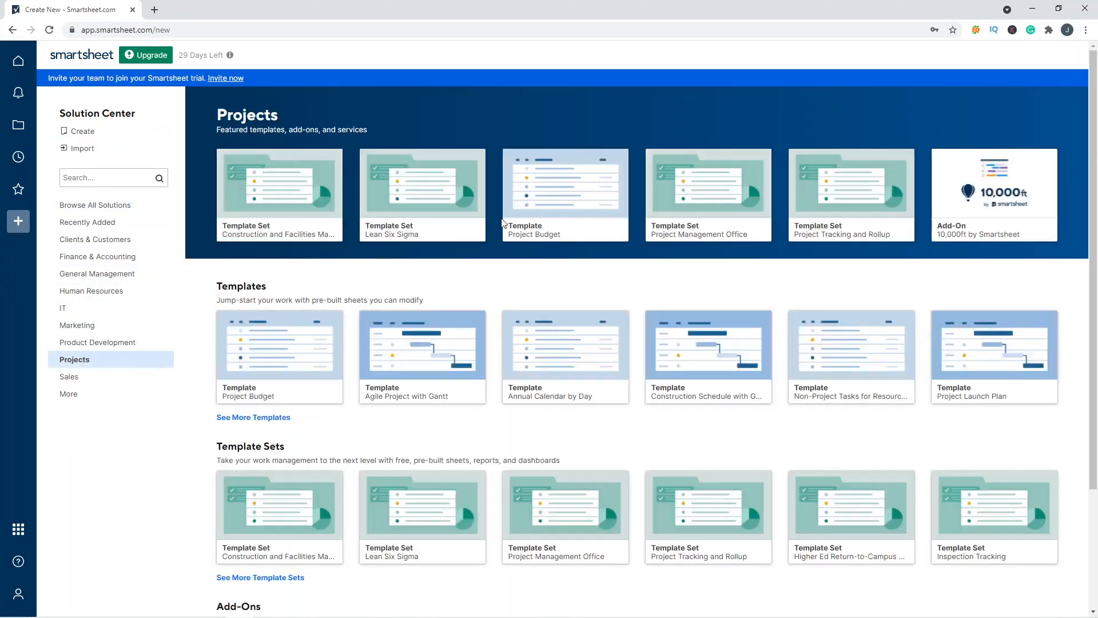
pyautogui.scroll(-1, 503, 222)
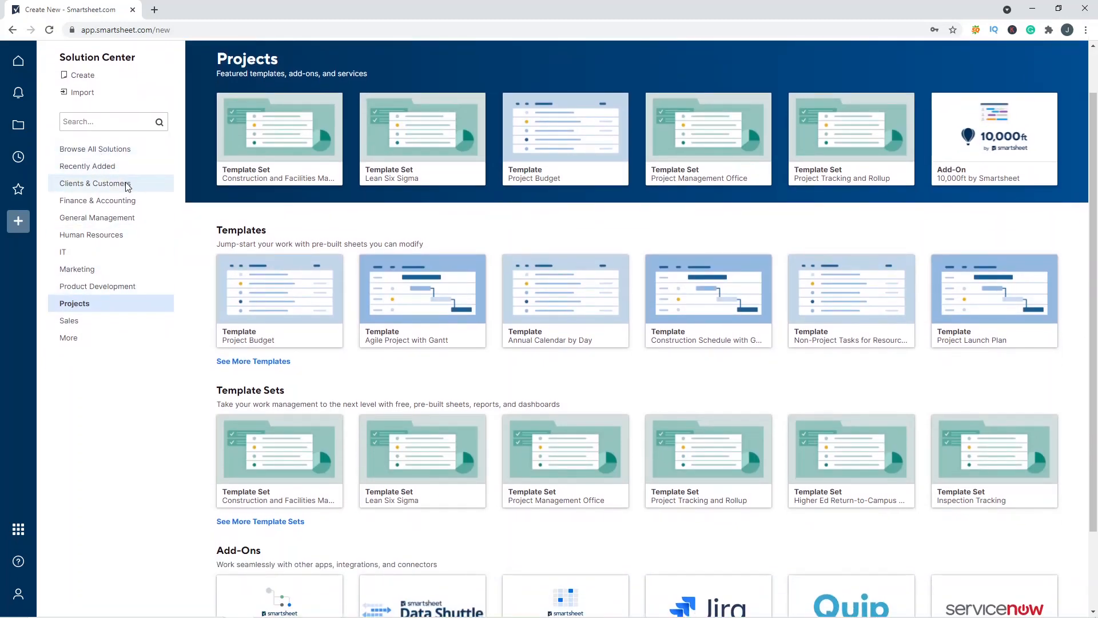
pyautogui.scroll(-2, 333, 249)
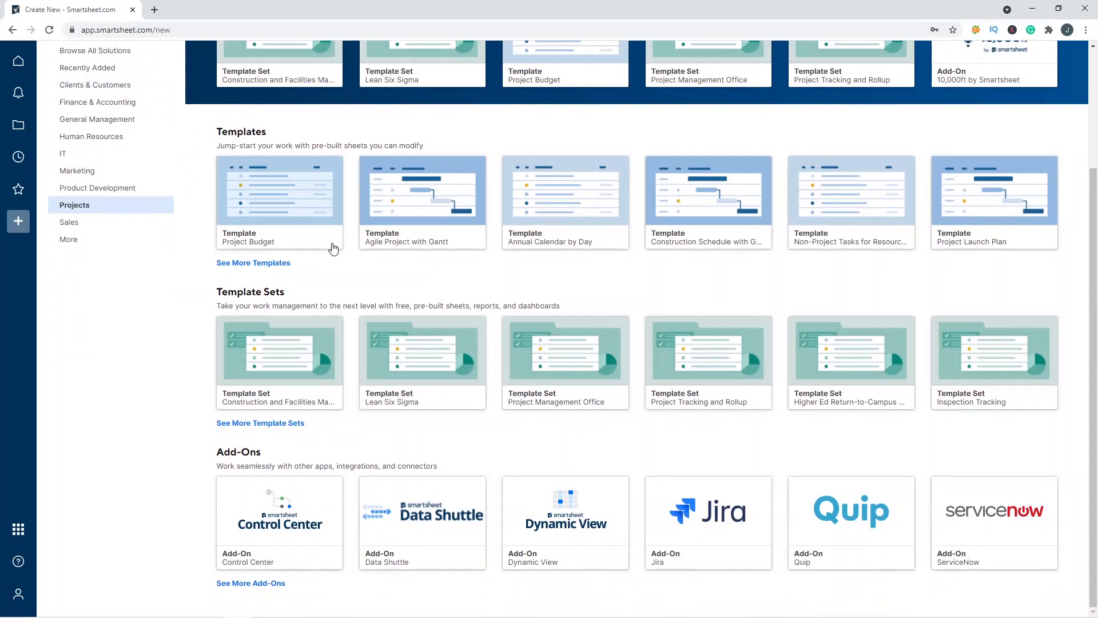
pyautogui.scroll(3, 334, 249)
pyautogui.scroll(-3, 321, 343)
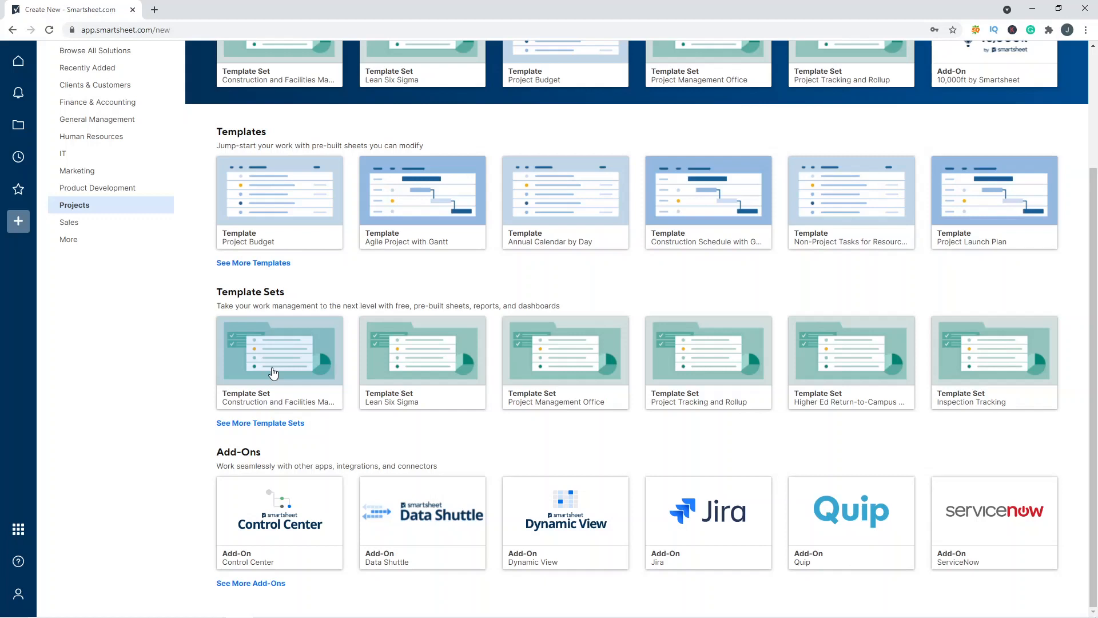
# Step: View the details of the Construction and Facilities Management template set, and close them
pyautogui.click(273, 372)
pyautogui.scroll(-1, 328, 452)
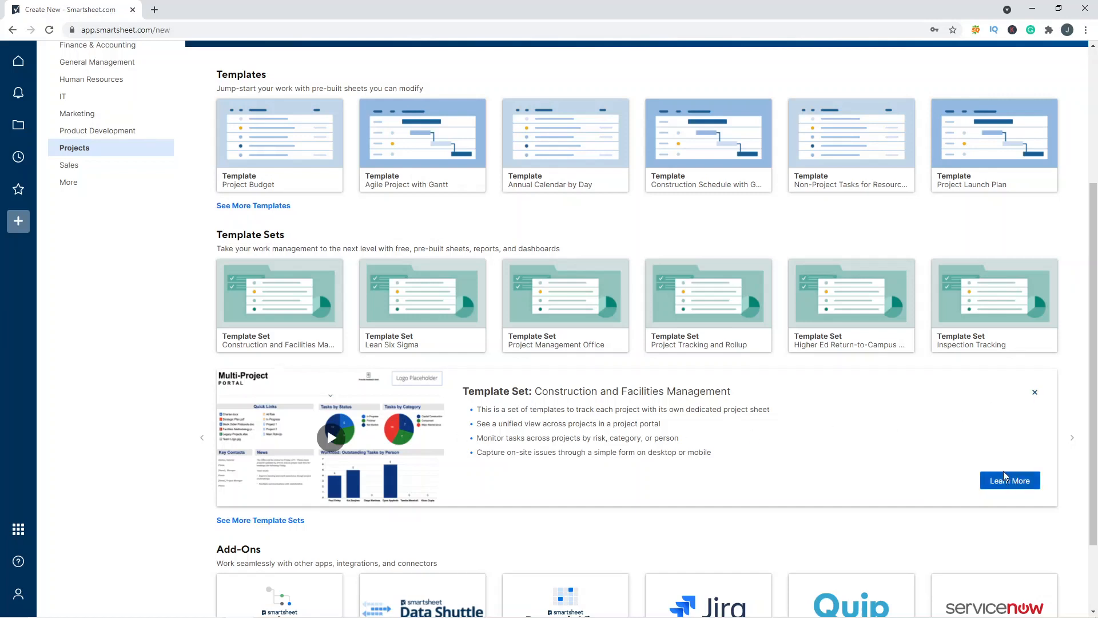
pyautogui.click(1034, 392)
pyautogui.scroll(3, 515, 331)
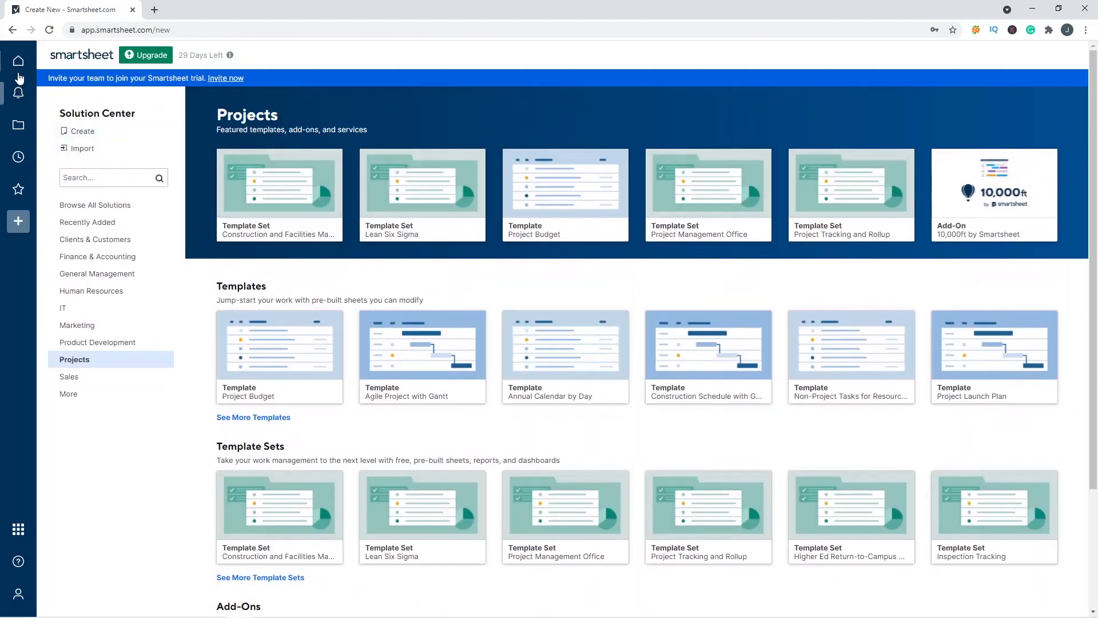
# Step: Return to the home page and check the notifications again
pyautogui.click(18, 61)
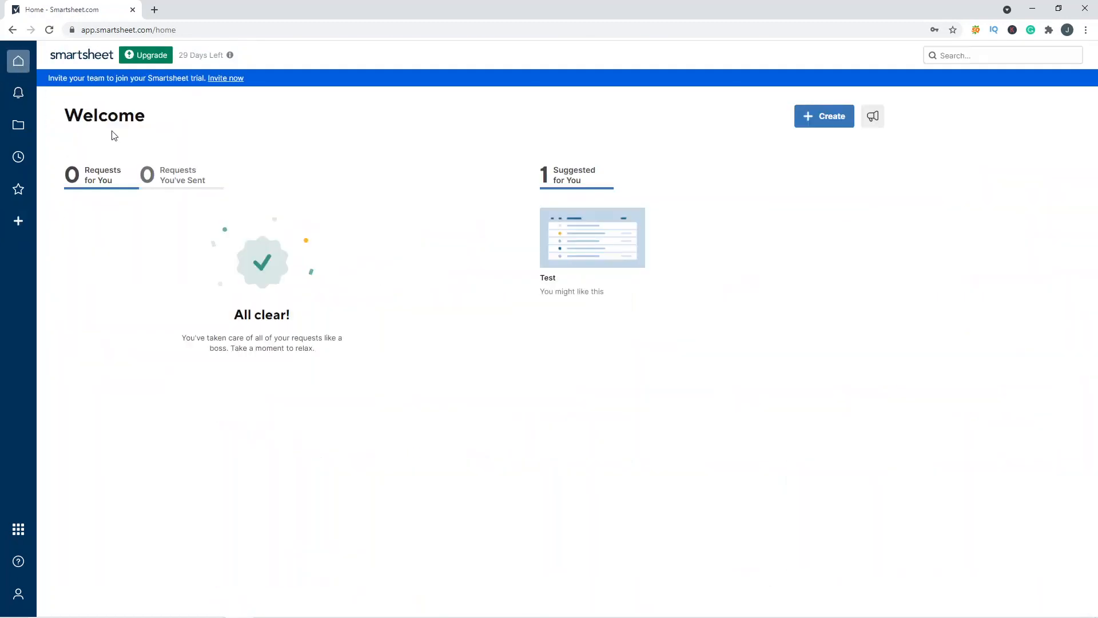
pyautogui.click(21, 95)
pyautogui.click(279, 59)
# Step: Reopen the Sheets folder and examine its available actions and the options for creating or importing items
pyautogui.click(19, 122)
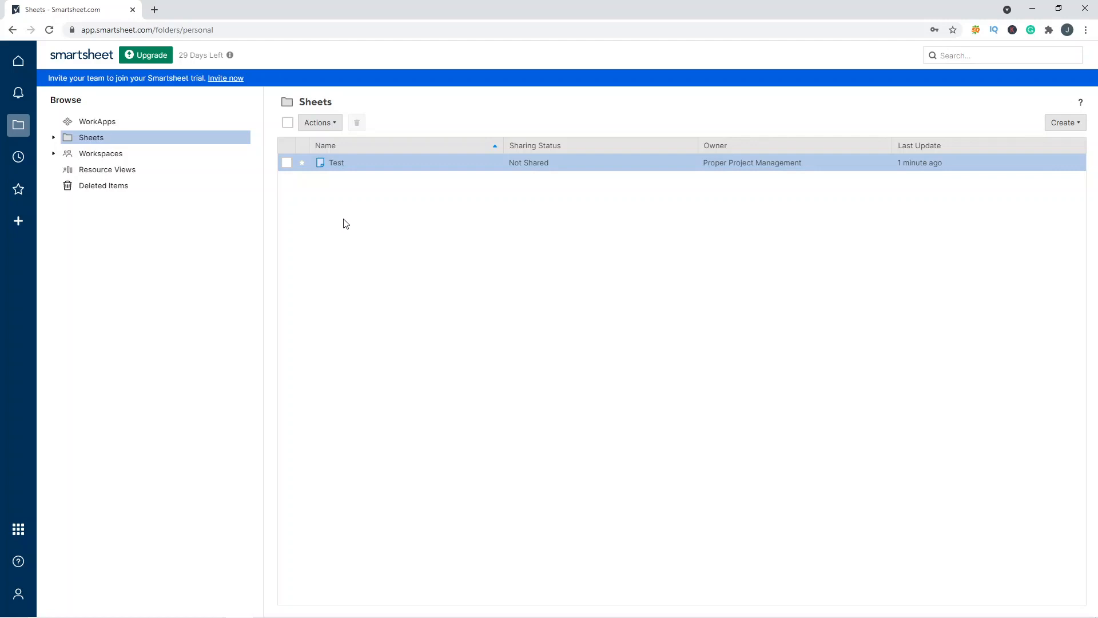
pyautogui.rightClick(345, 222)
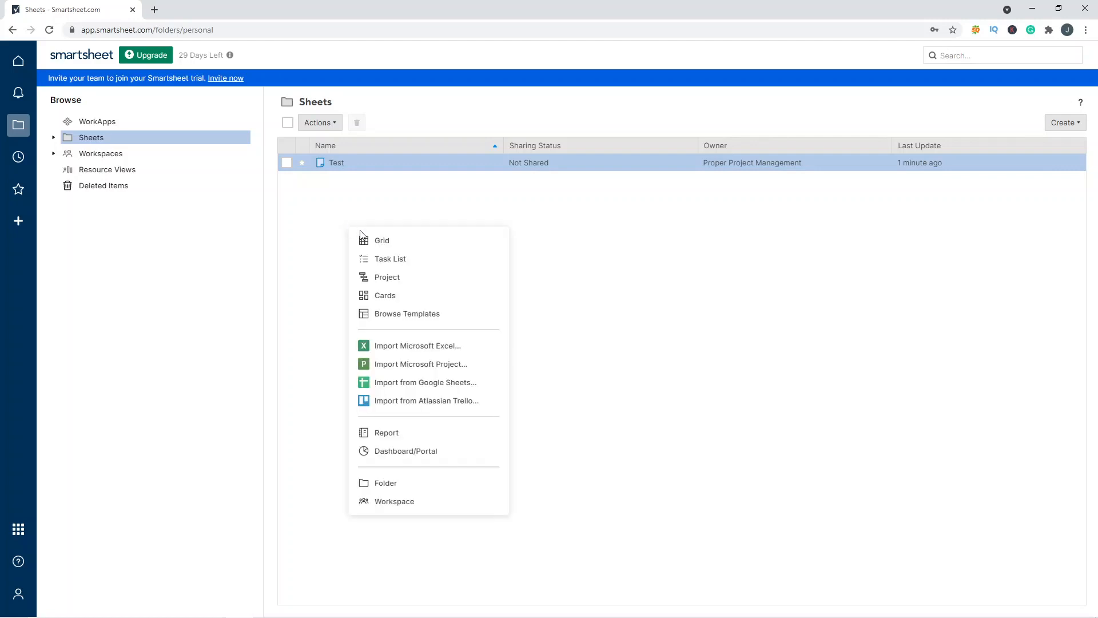
pyautogui.click(287, 227)
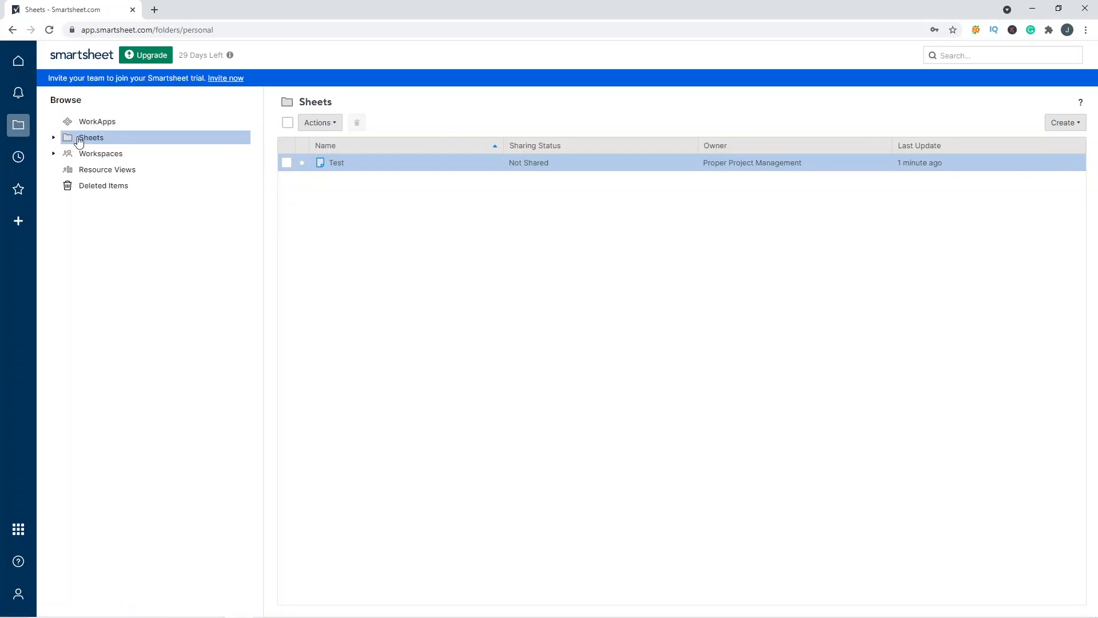
pyautogui.click(335, 120)
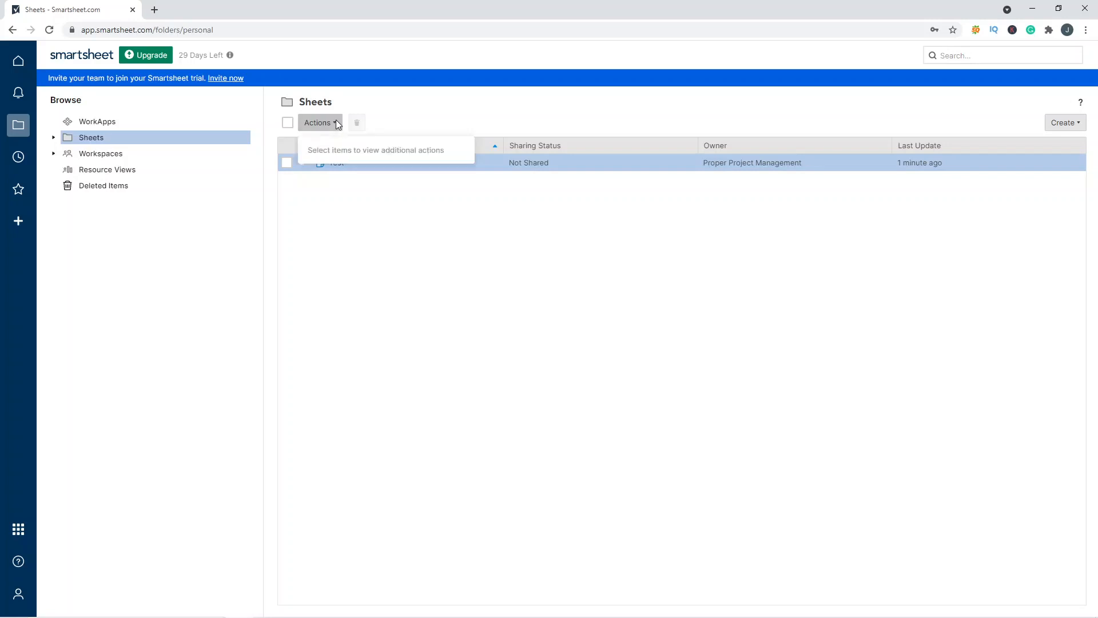
pyautogui.click(394, 209)
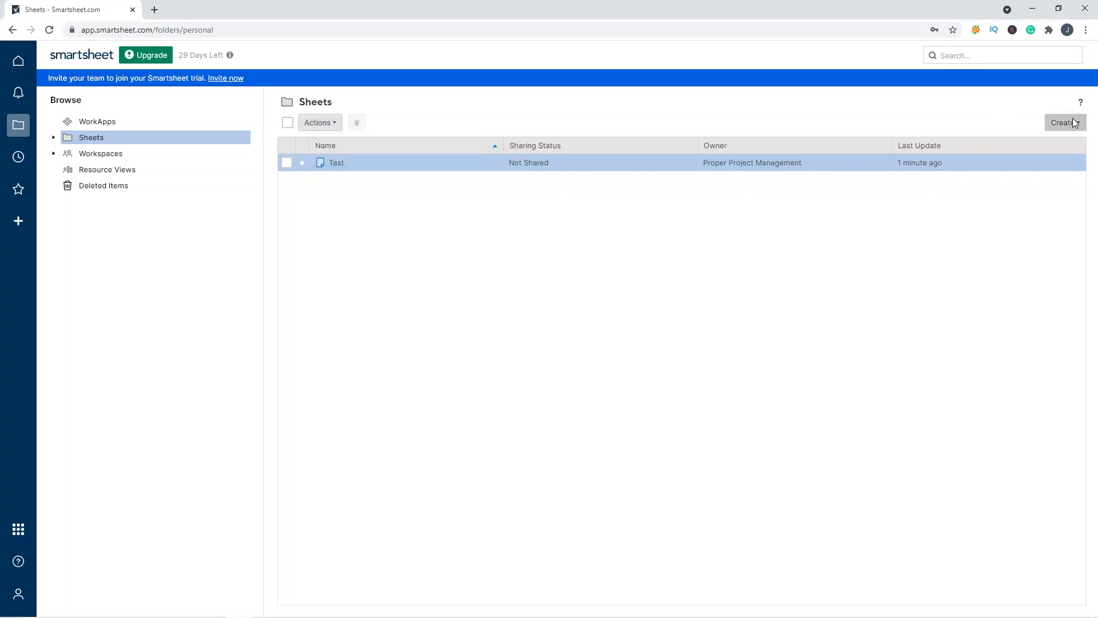
pyautogui.click(1071, 123)
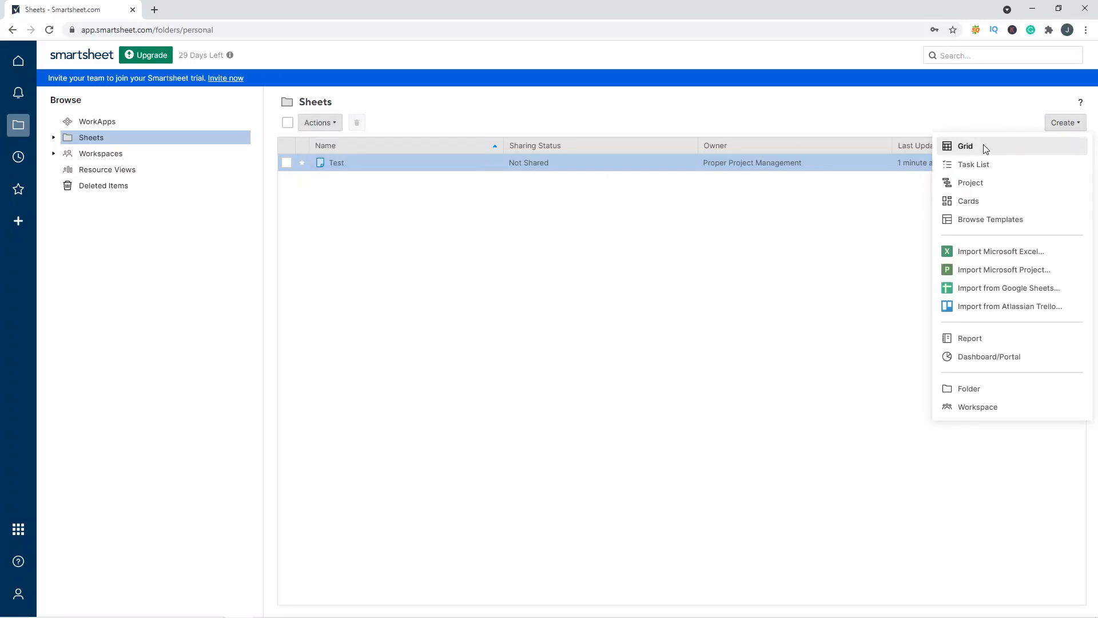
pyautogui.rightClick(361, 220)
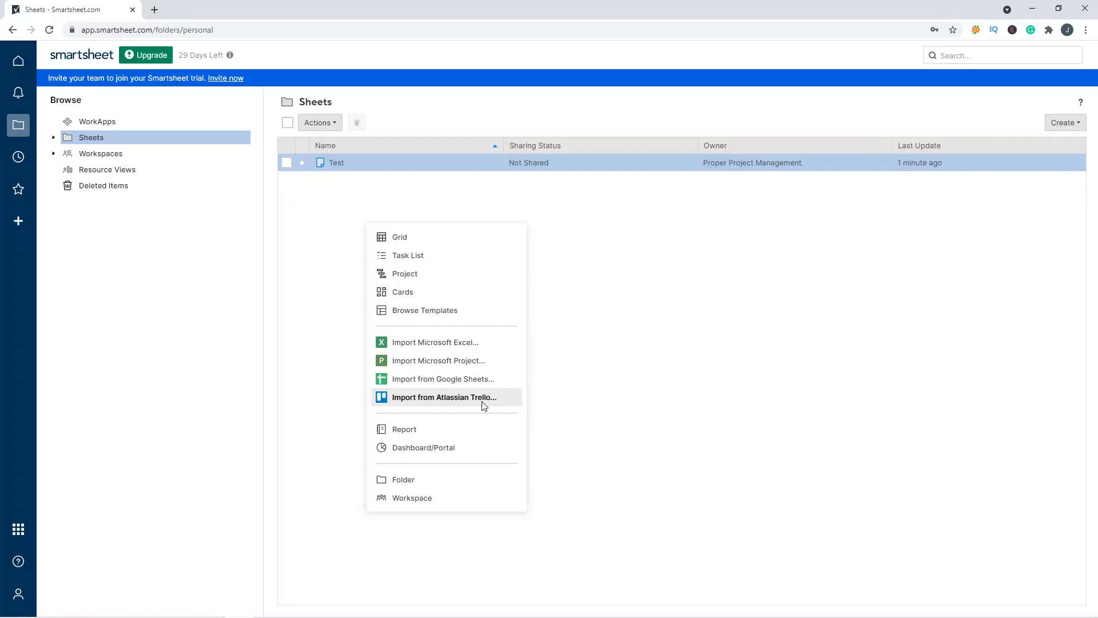
# Step: Create a new grid sheet named "Test 2" in the Sheets folder
pyautogui.click(424, 240)
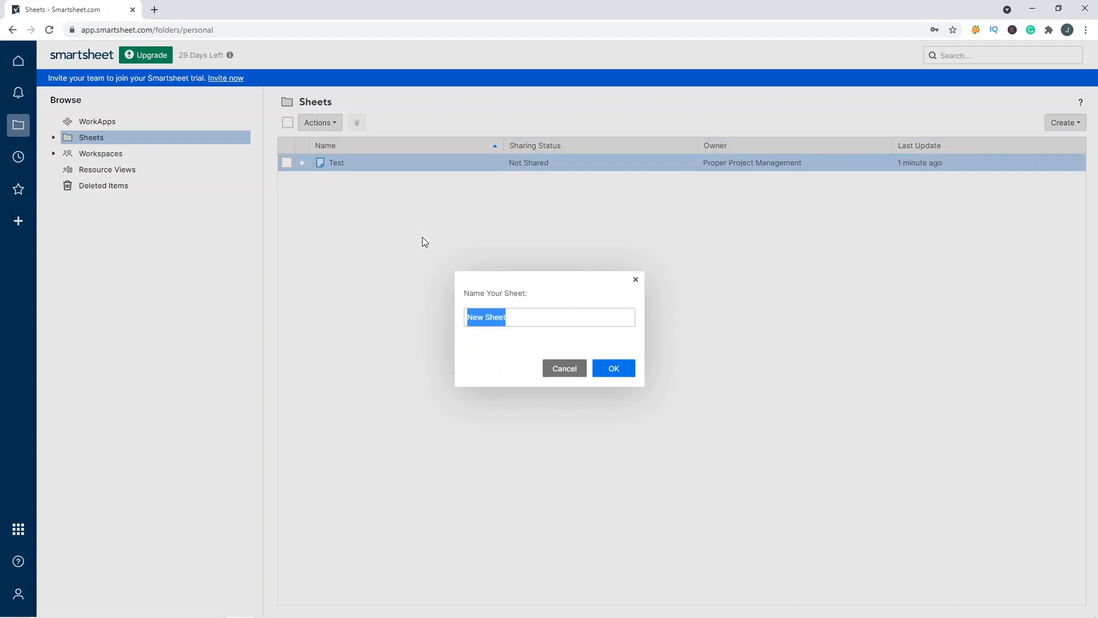
pyautogui.write('Test 2')
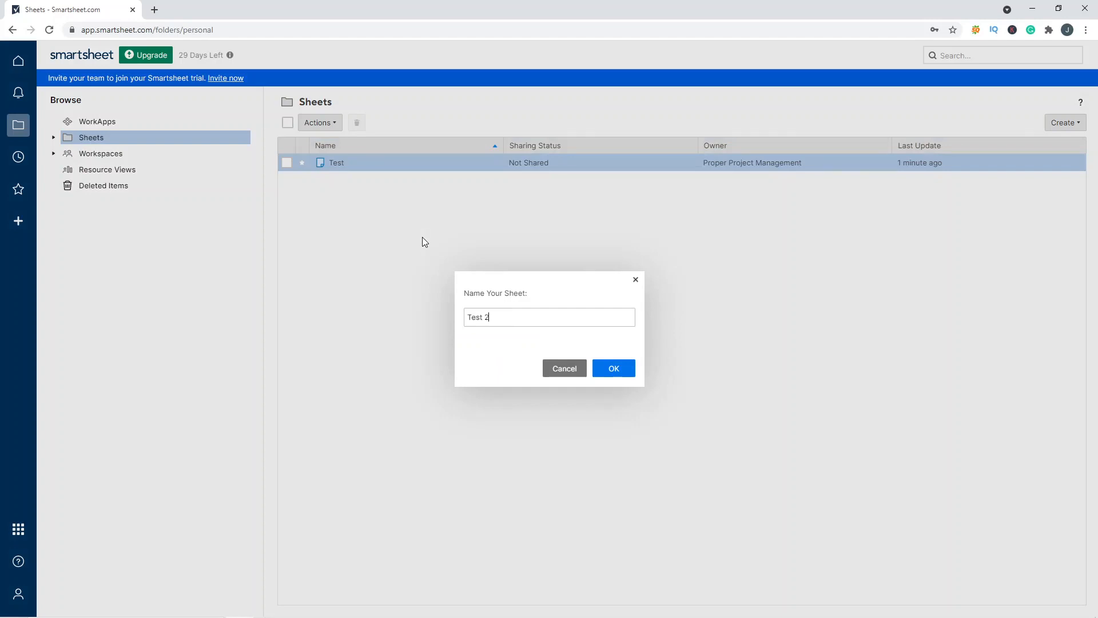
pyautogui.click(622, 369)
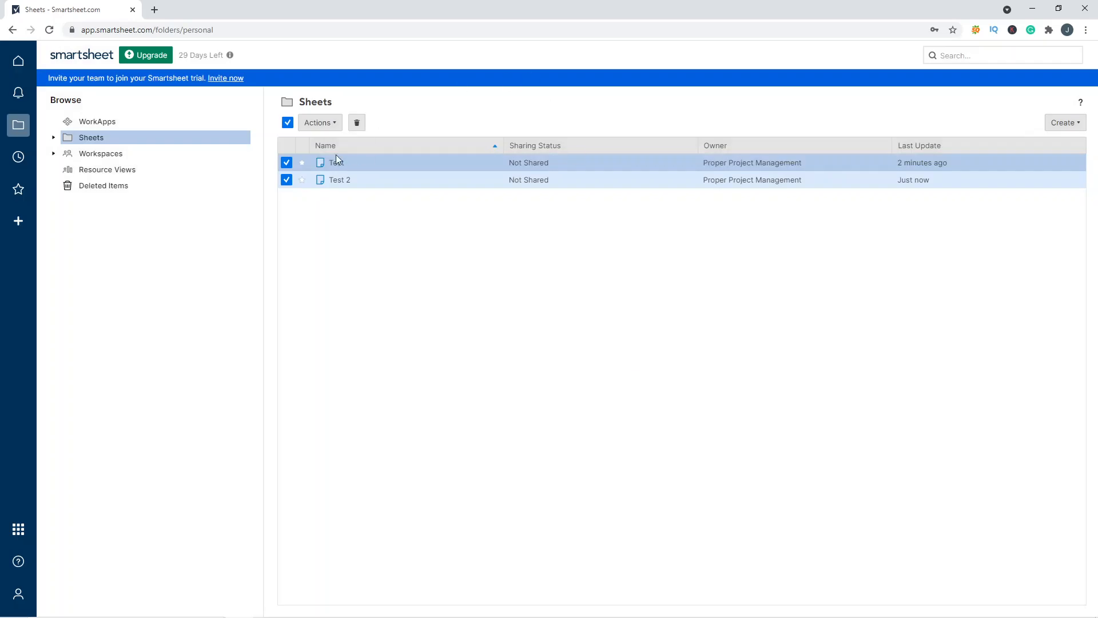
# Step: Deselect both sheets in the list and add the Test 2 sheet to the favorites
pyautogui.click(286, 180)
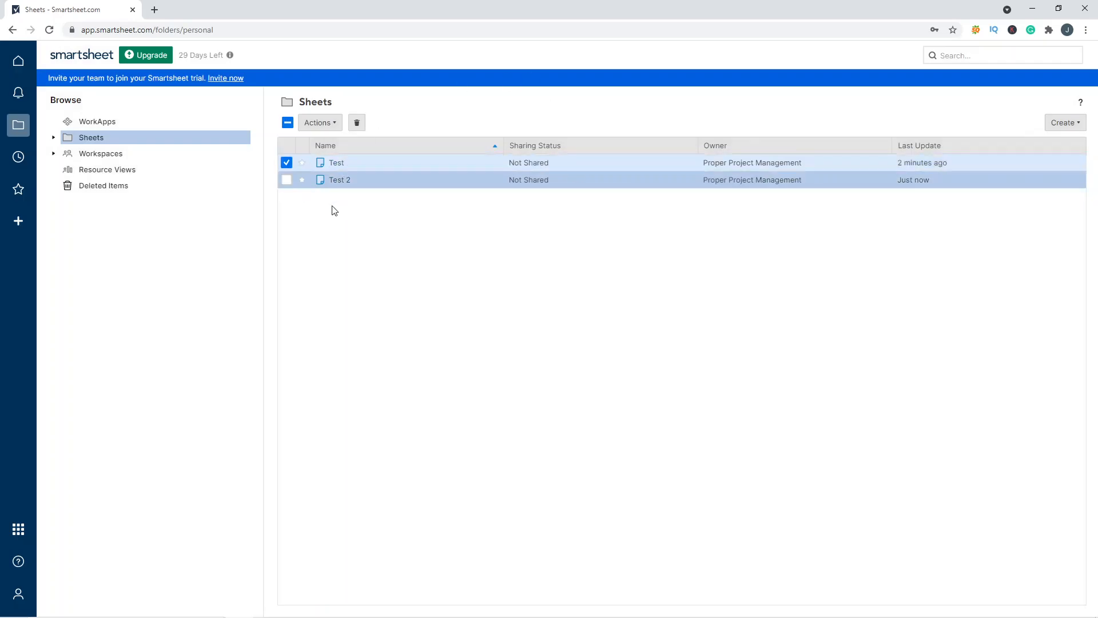
pyautogui.click(287, 163)
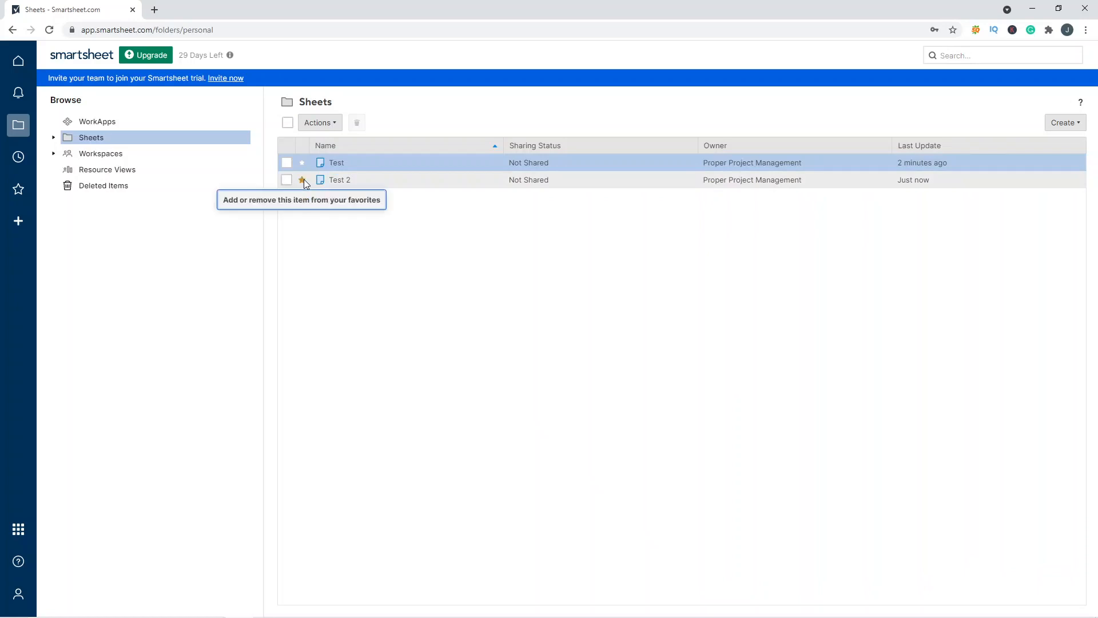
pyautogui.click(303, 180)
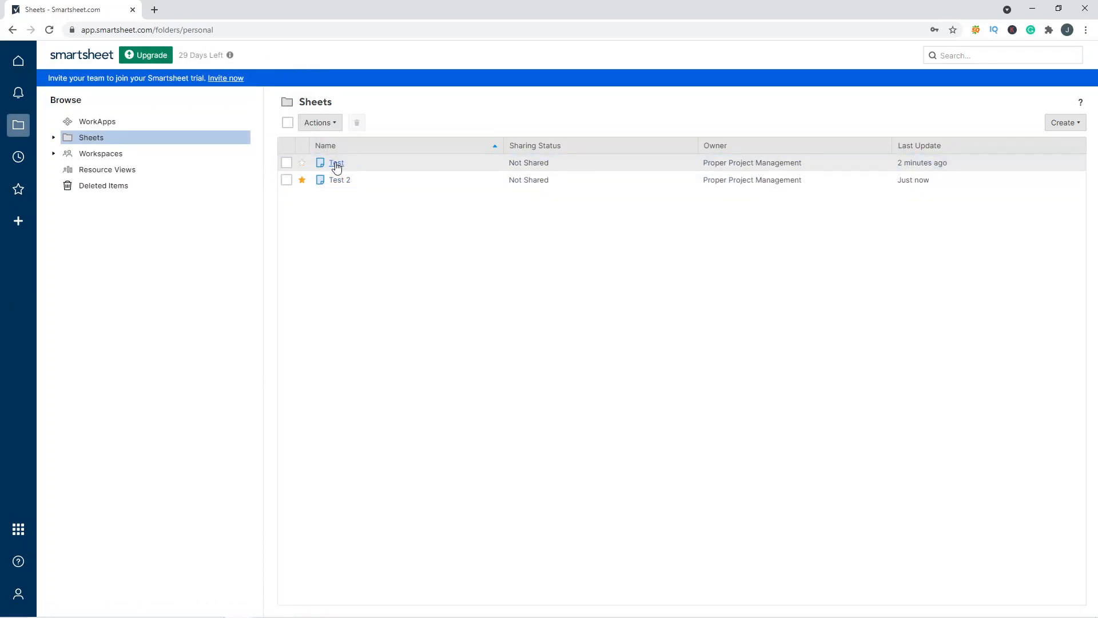
# Step: Rename the Test sheet as "Not A Test"
pyautogui.rightClick(337, 166)
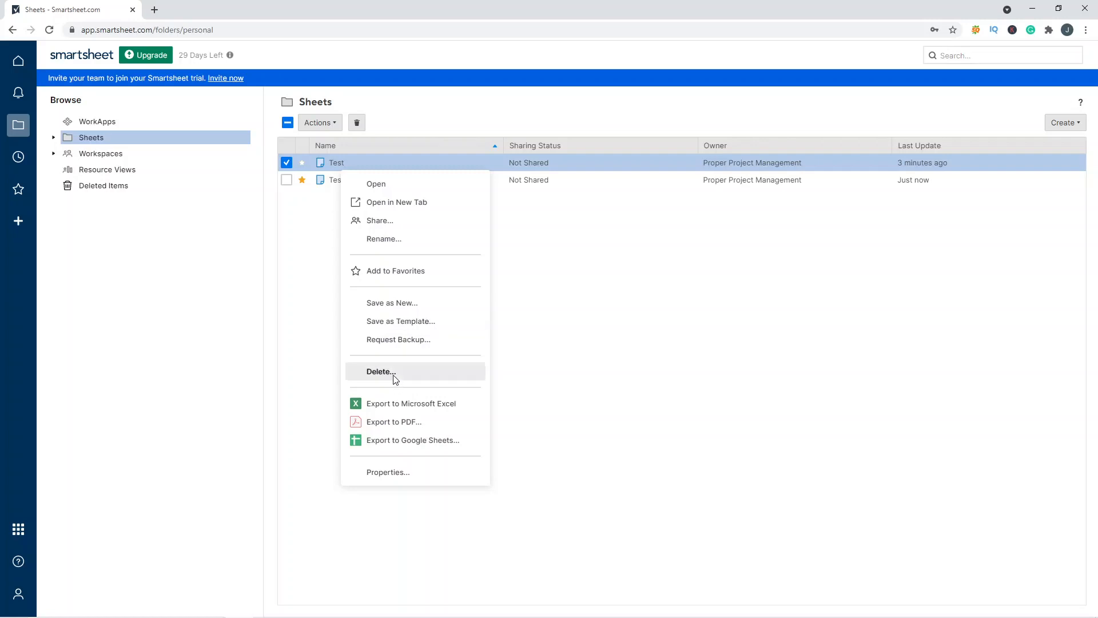
pyautogui.click(412, 238)
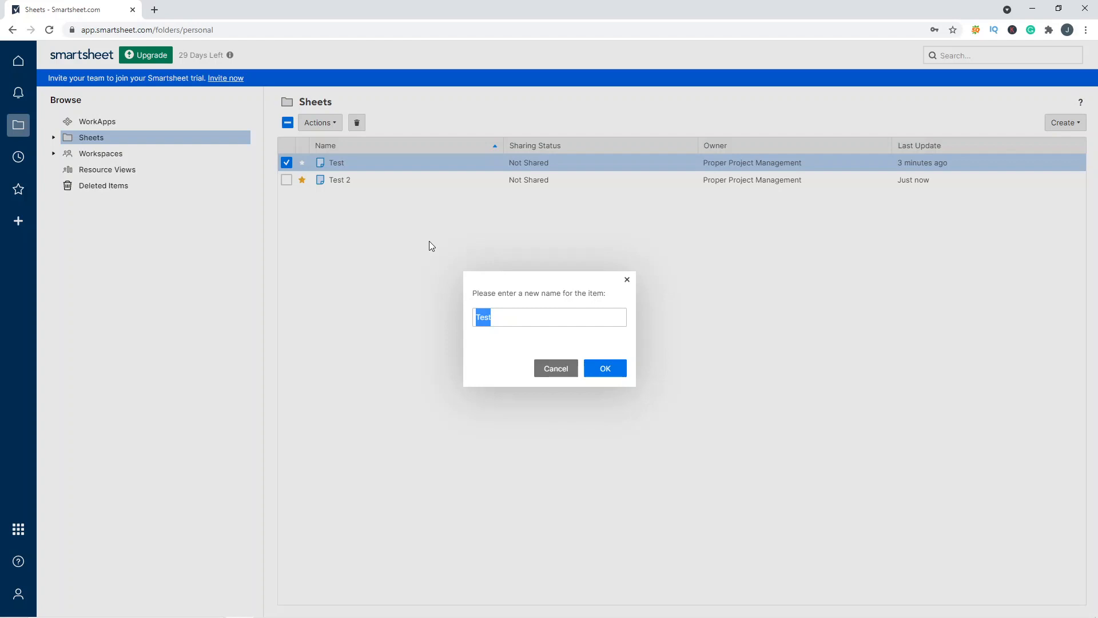
pyautogui.write('Not A Test')
pyautogui.click(596, 371)
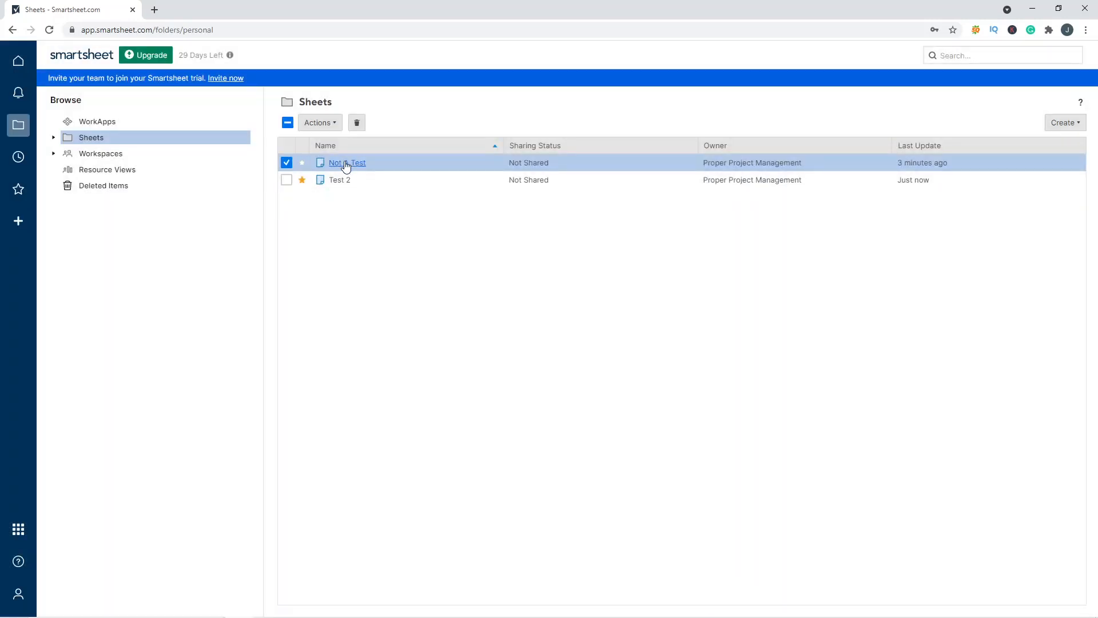
# Step: Delete the Not A Test sheet from the Sheets folder
pyautogui.rightClick(346, 166)
pyautogui.click(407, 366)
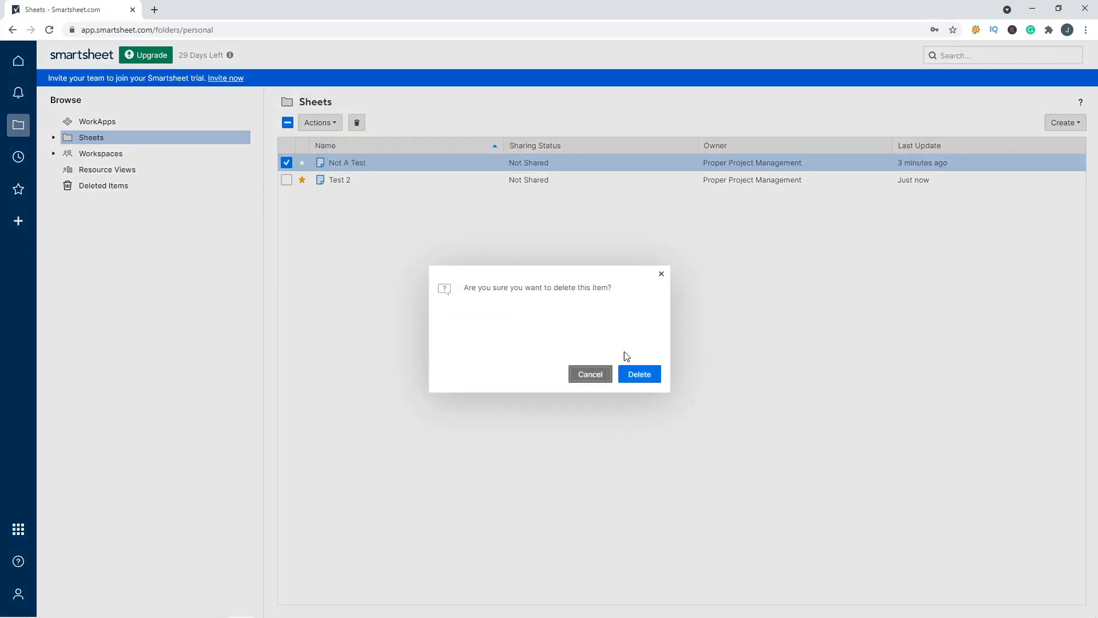
pyautogui.click(640, 374)
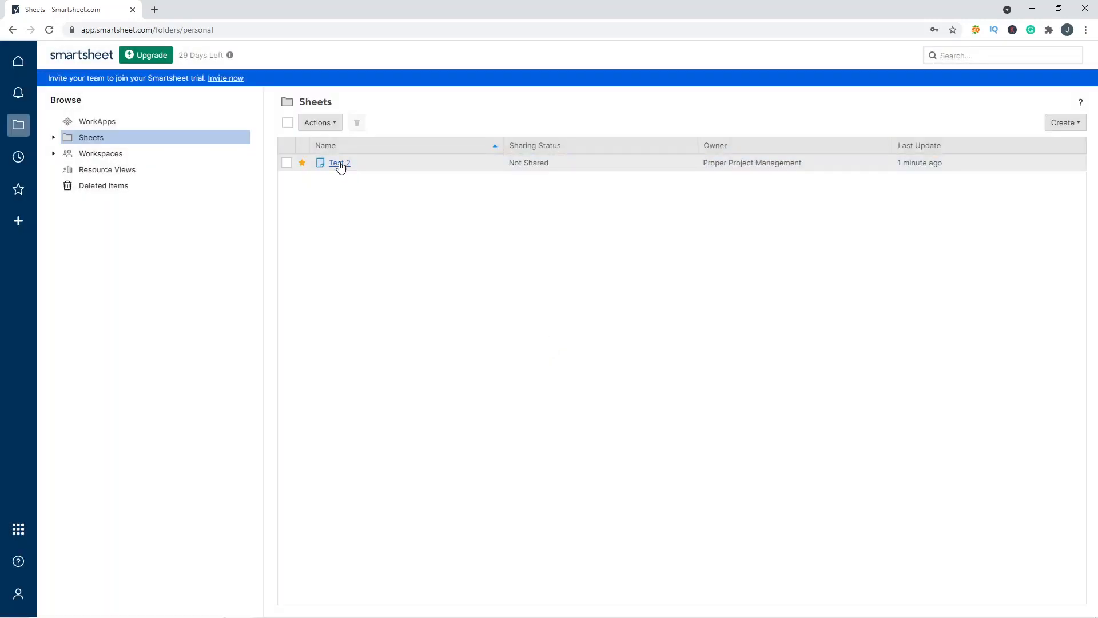
# Step: Rename the Test 2 sheet as "Test"
pyautogui.rightClick(339, 165)
pyautogui.click(396, 239)
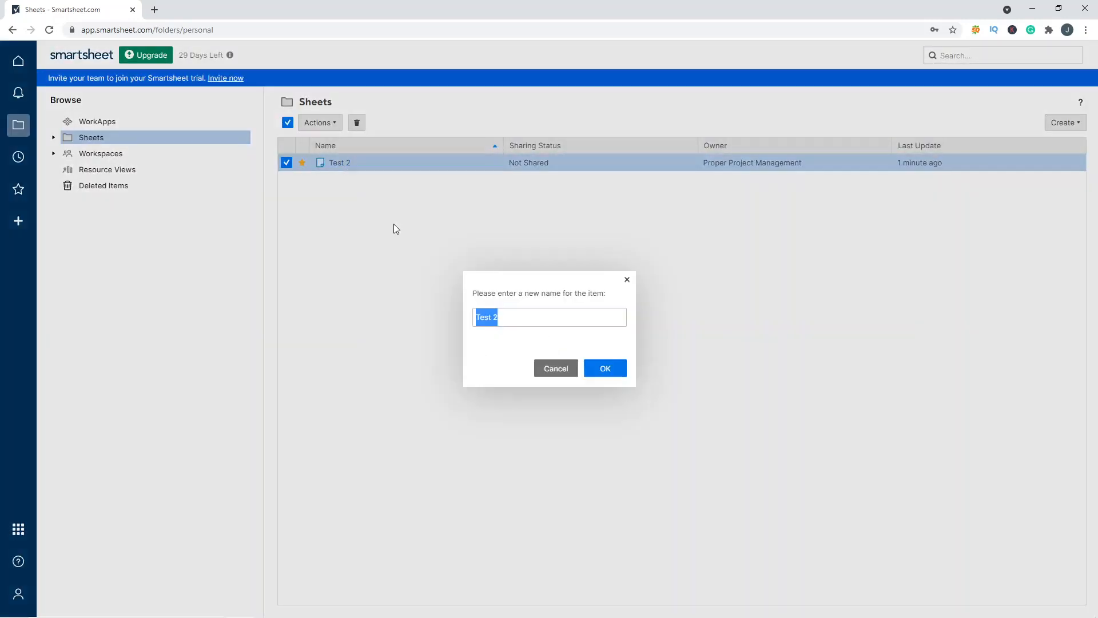
pyautogui.click(525, 313)
pyautogui.press('BackSpace')
pyautogui.press('BackSpace')
pyautogui.press('Return')
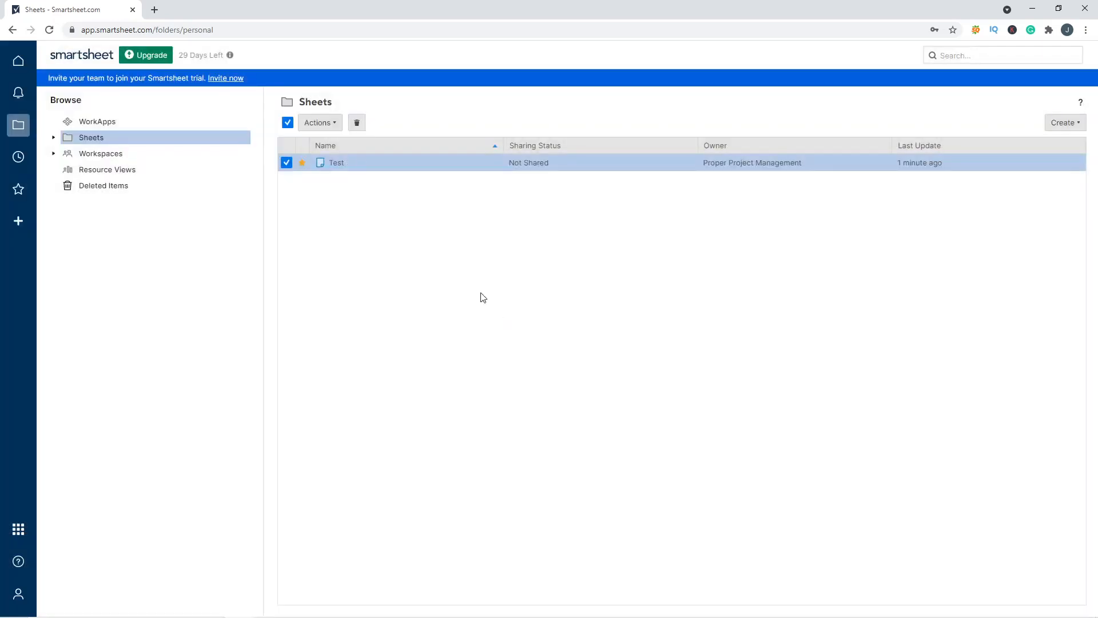
# Step: Open the Test sheet and examine the commands available for its primary column
pyautogui.click(338, 164)
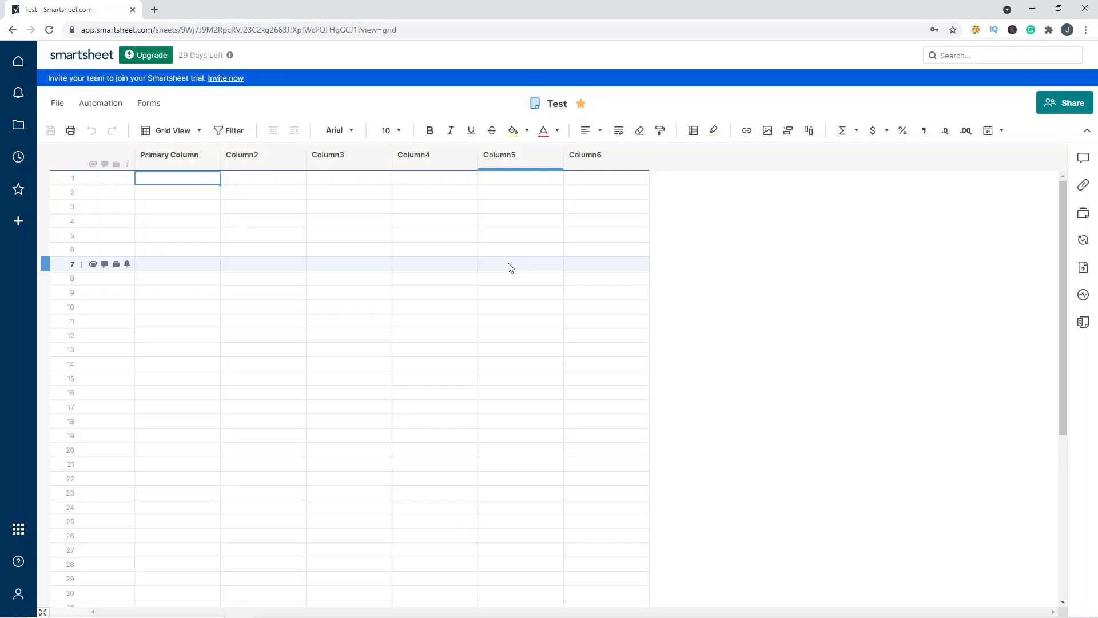
pyautogui.rightClick(187, 166)
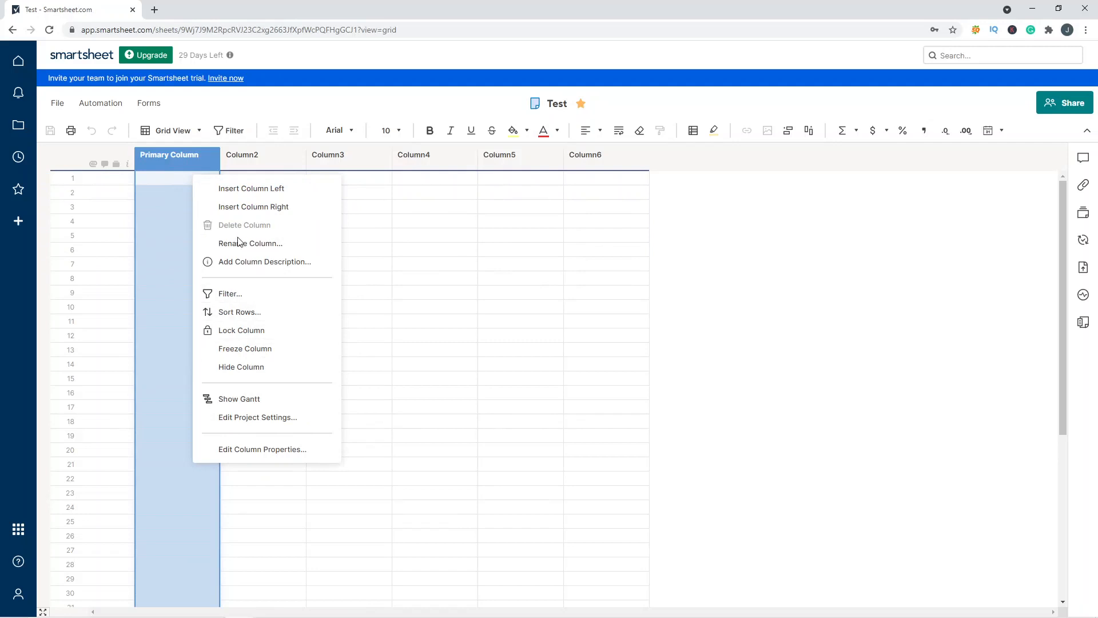
pyautogui.click(385, 249)
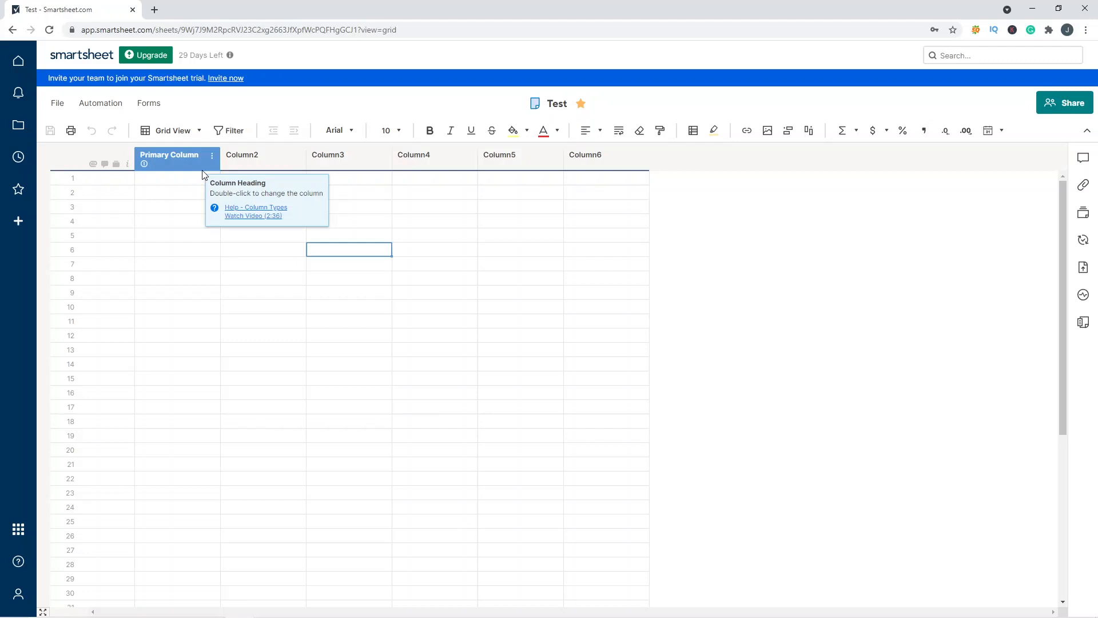
pyautogui.rightClick(169, 156)
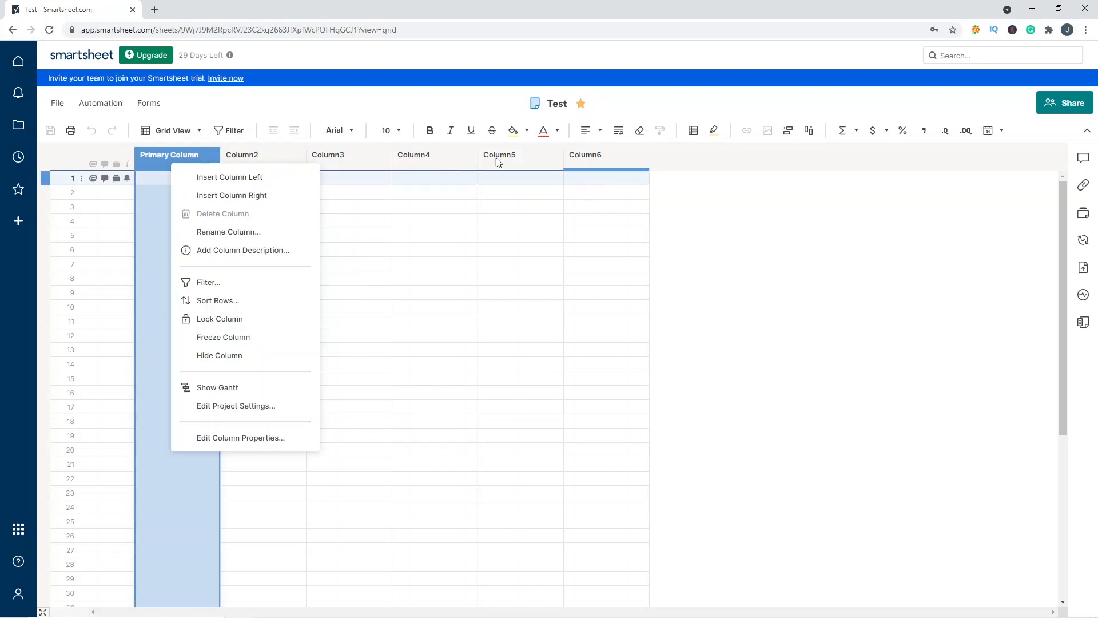
pyautogui.click(544, 221)
pyautogui.rightClick(194, 158)
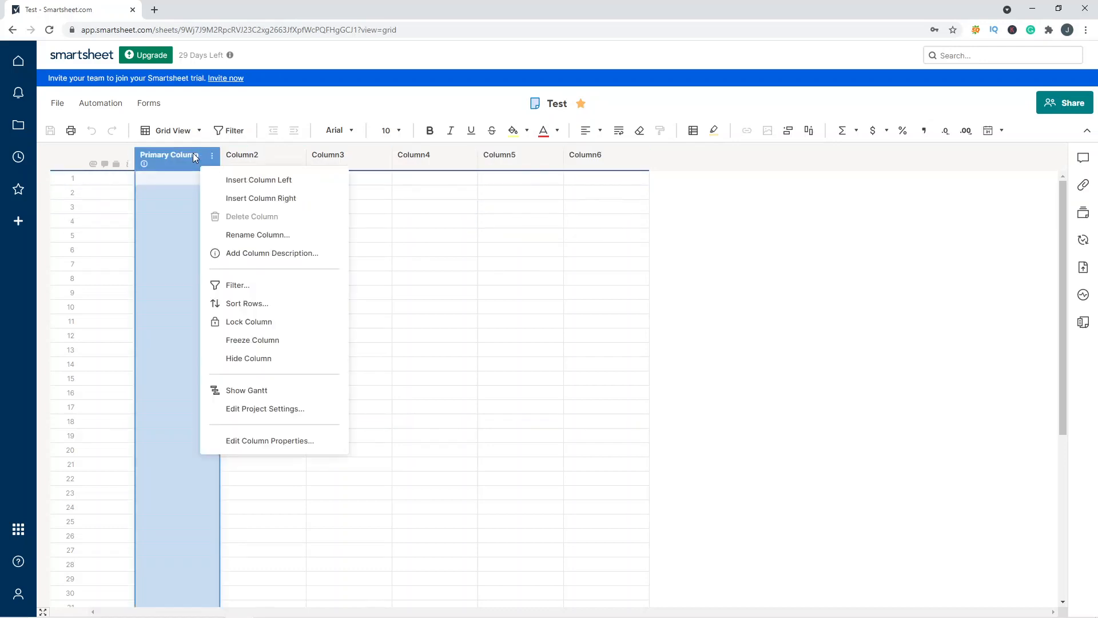
pyautogui.click(420, 293)
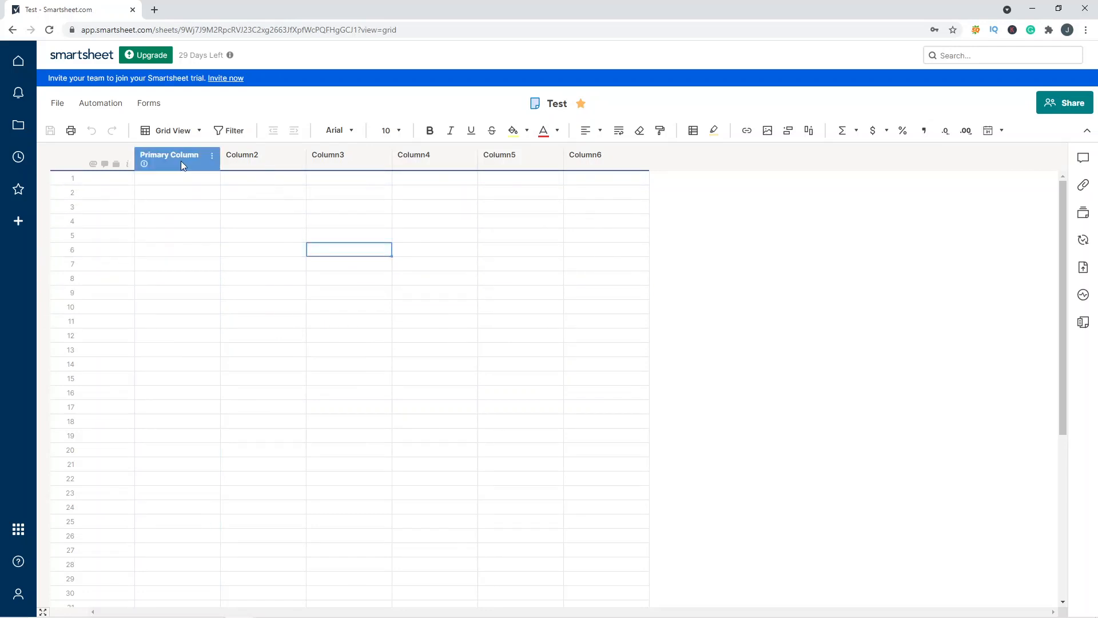
# Step: Rename the primary column as "Task" and save the sheet
pyautogui.doubleClick(181, 160)
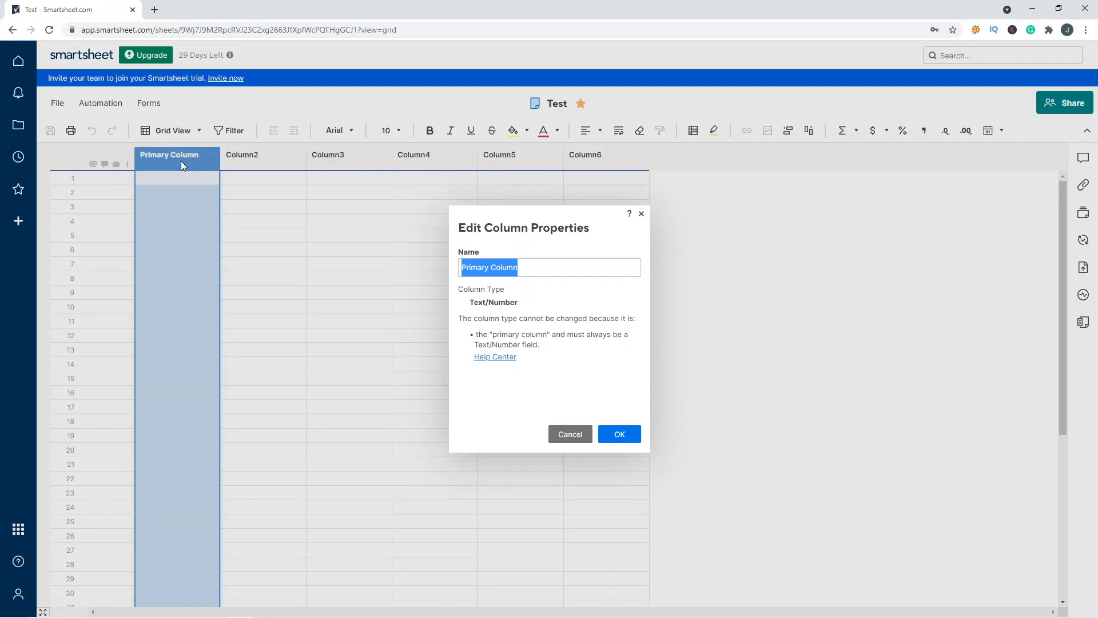
pyautogui.write('Task')
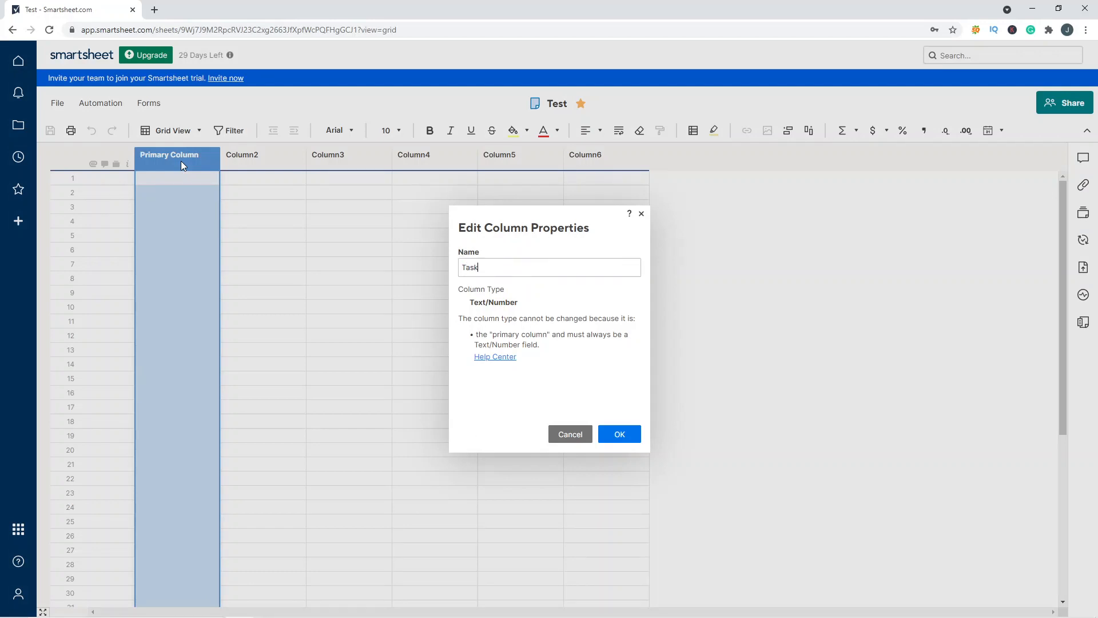
pyautogui.press('Return')
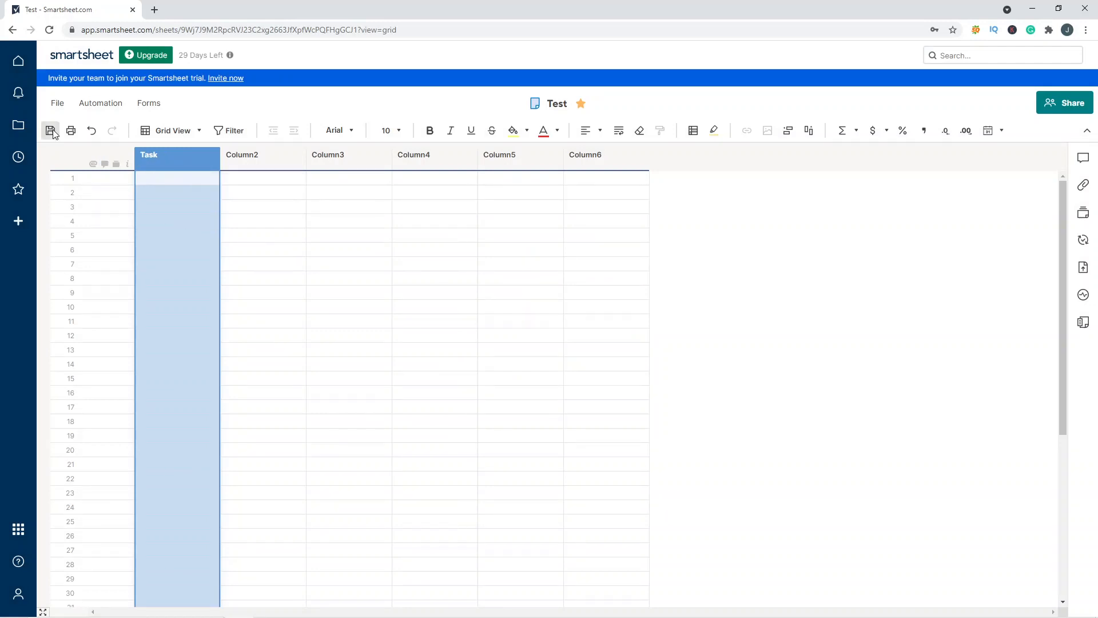
pyautogui.click(51, 130)
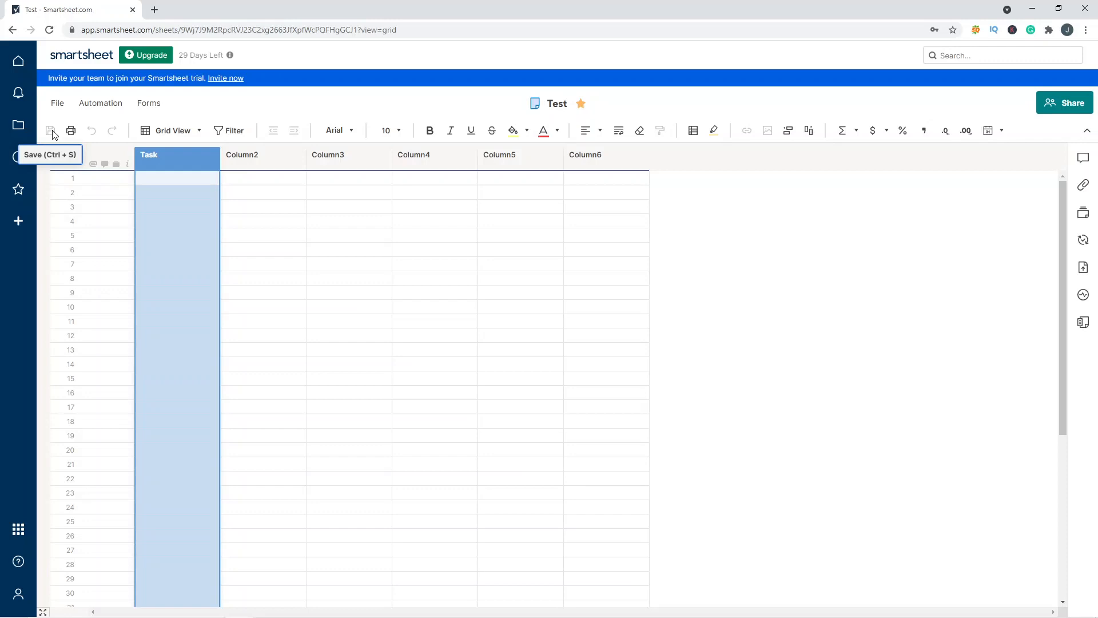
pyautogui.click(234, 193)
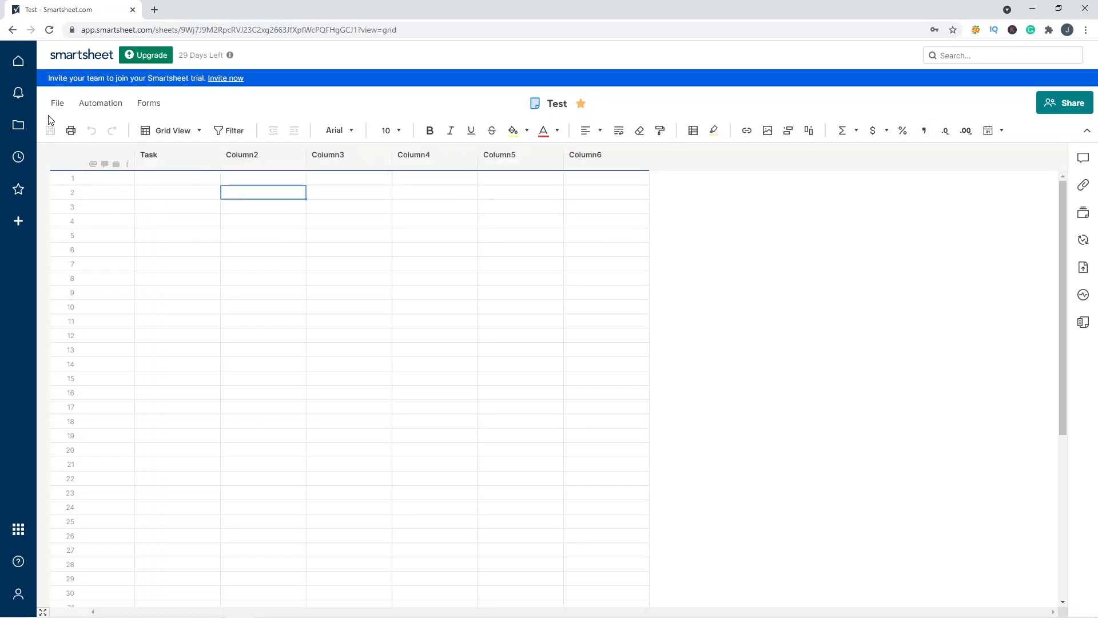
# Step: Try to display the sheet in Gantt view
pyautogui.click(169, 133)
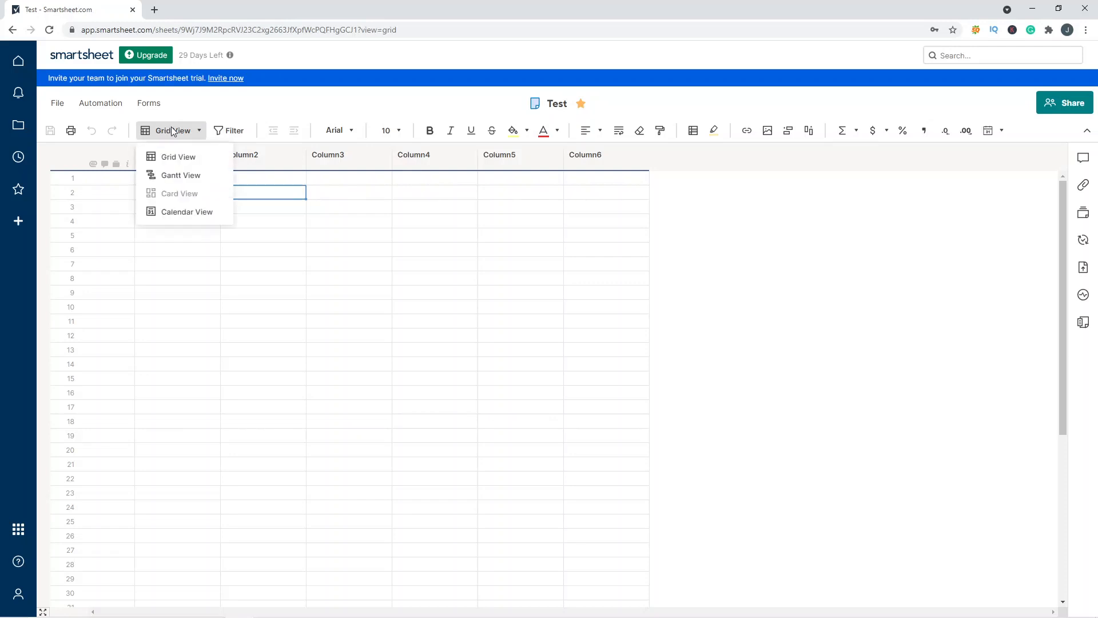
pyautogui.click(197, 177)
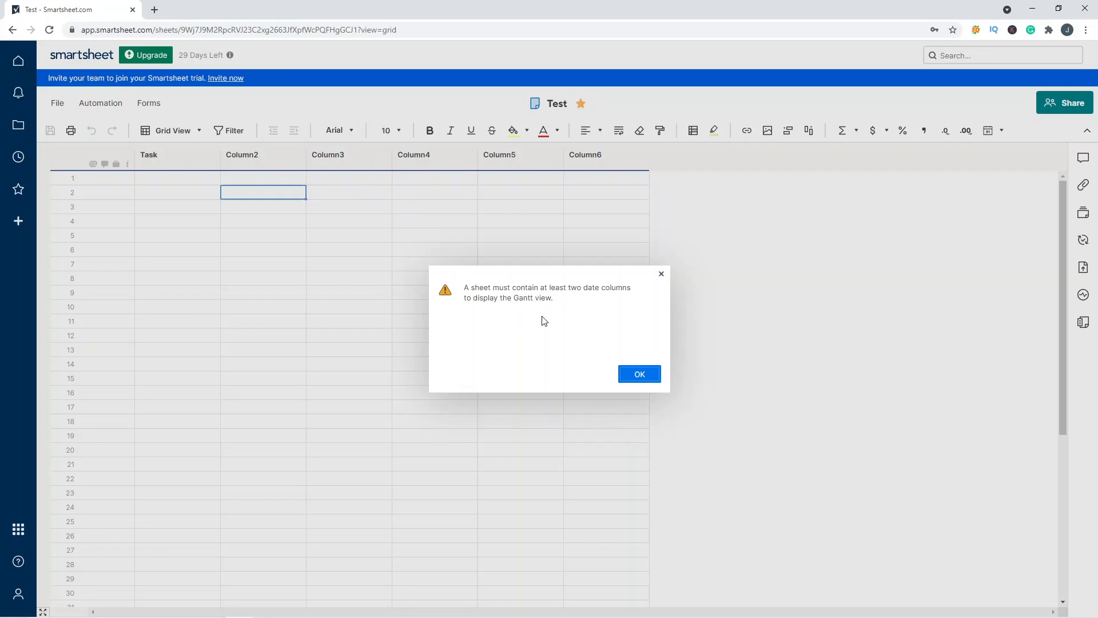
pyautogui.click(640, 373)
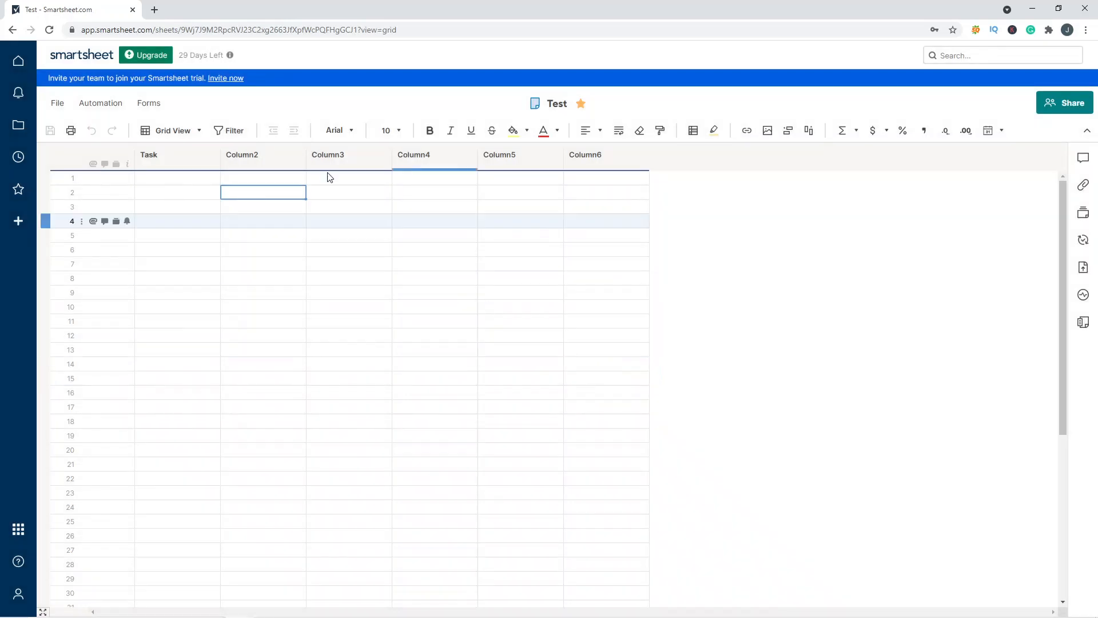
# Step: Look at the sheet in Calendar View, and return it to Grid View
pyautogui.click(184, 131)
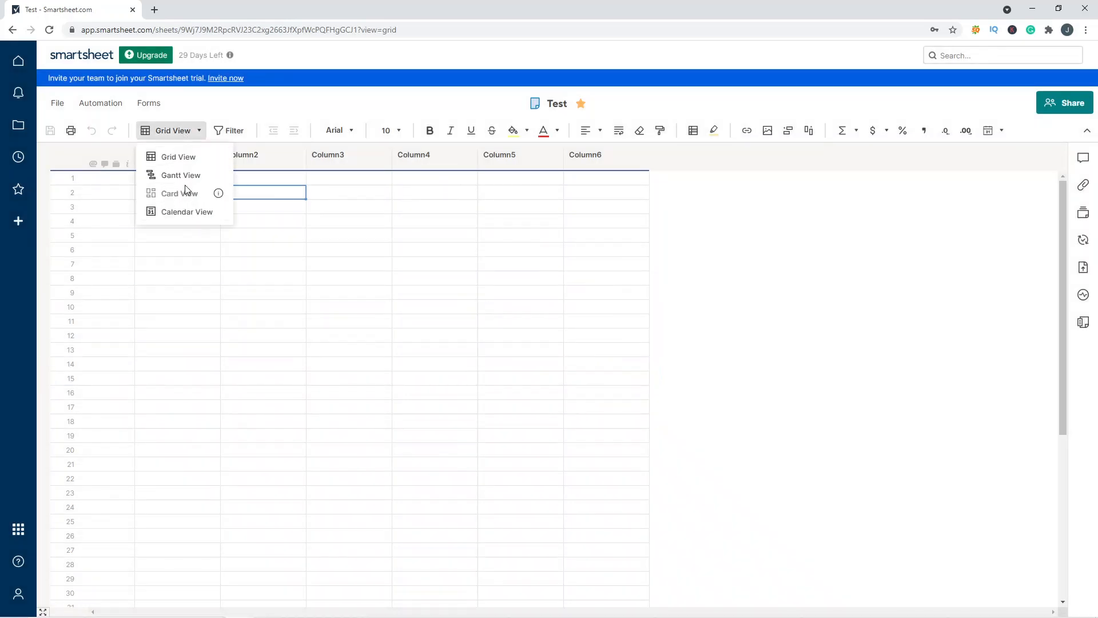
pyautogui.click(193, 212)
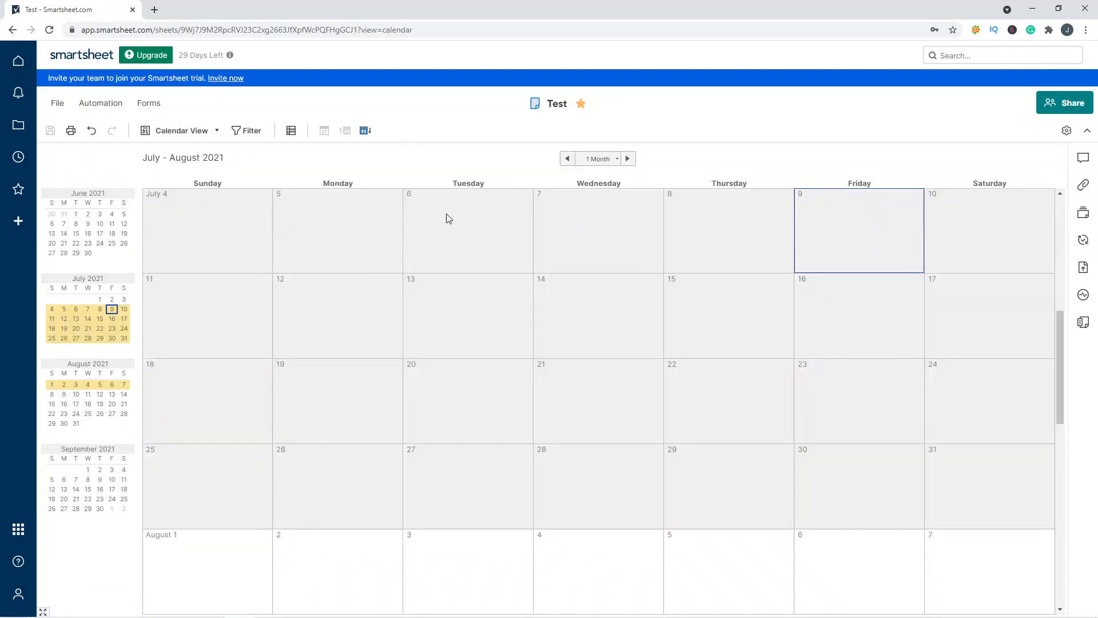
pyautogui.click(192, 135)
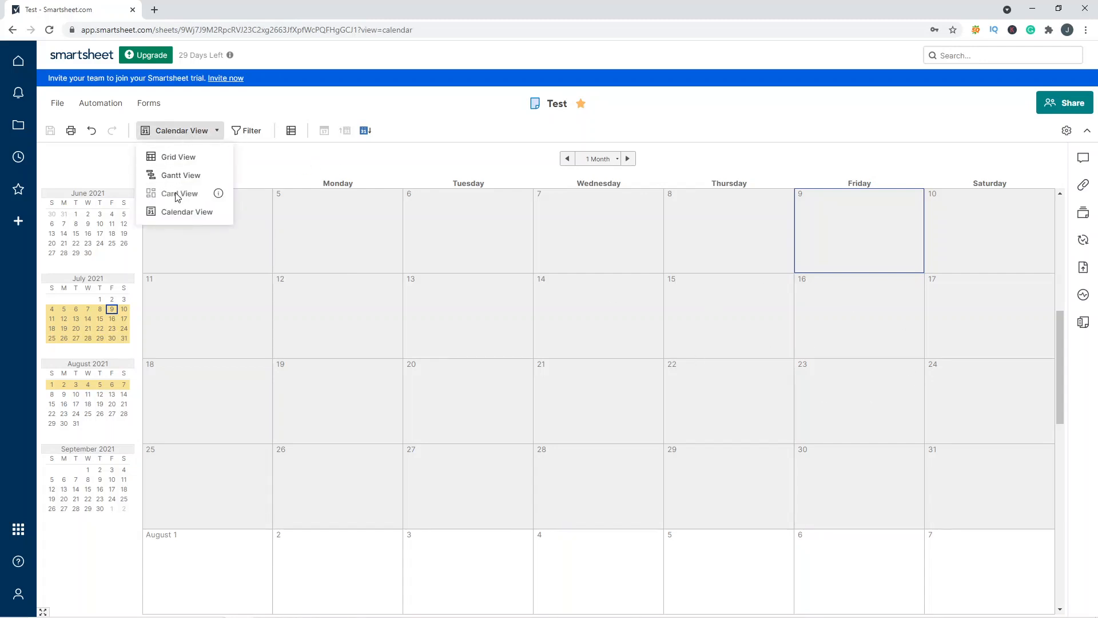
pyautogui.click(201, 157)
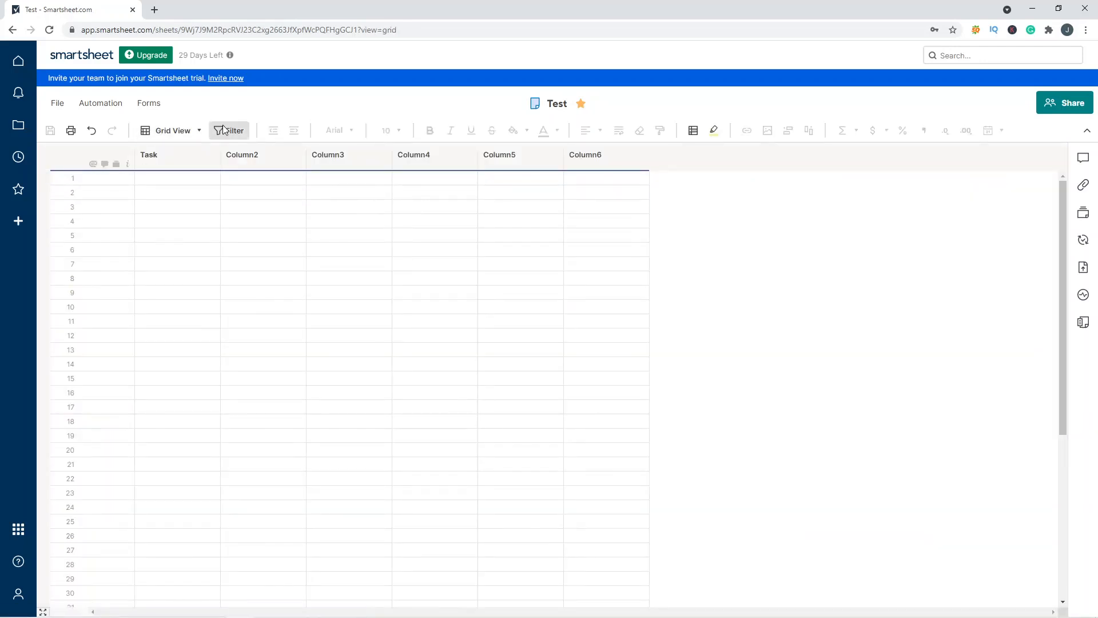
pyautogui.click(338, 263)
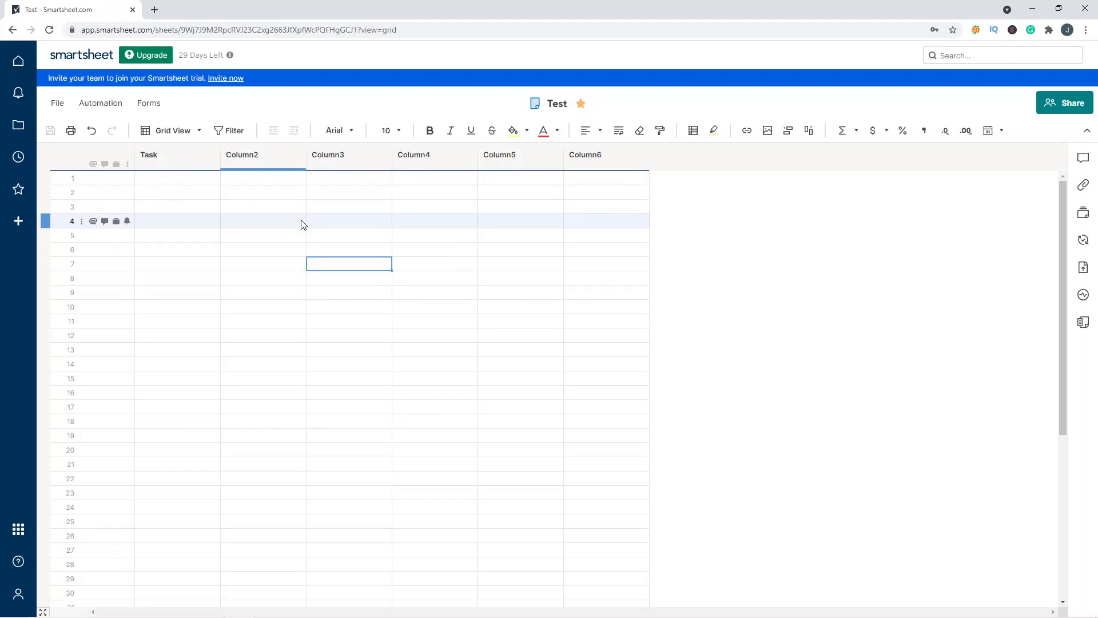
pyautogui.doubleClick(270, 156)
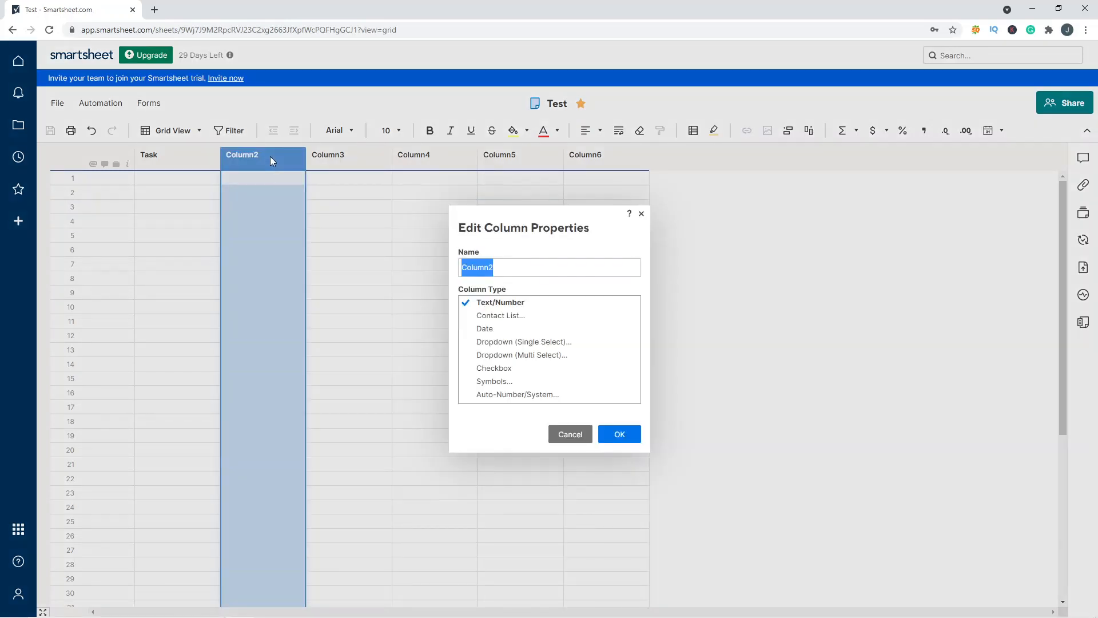
pyautogui.write('te')
pyautogui.press('BackSpace')
pyautogui.press('BackSpace')
pyautogui.click(609, 435)
pyautogui.click(398, 303)
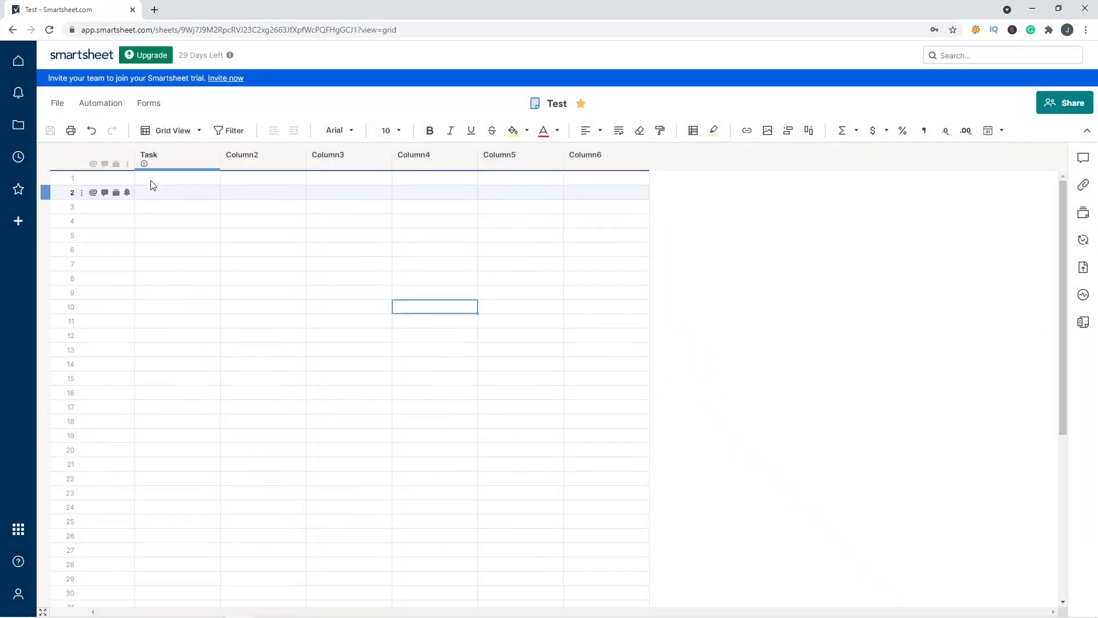
# Step: Try to open the project settings of the sheet from the Task column
pyautogui.rightClick(157, 156)
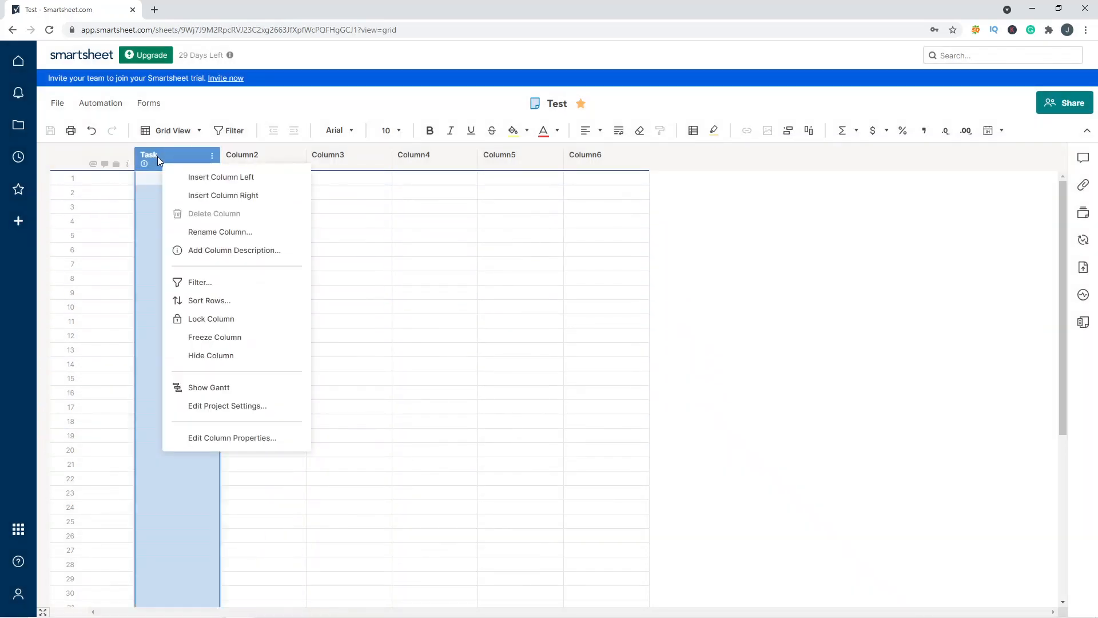
pyautogui.click(221, 408)
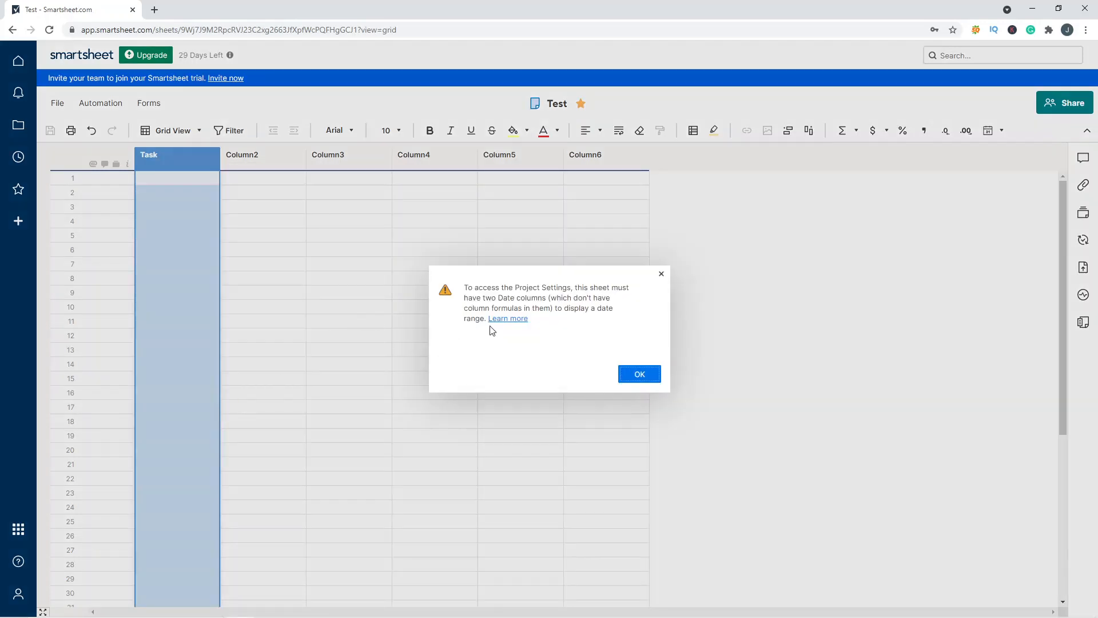
pyautogui.click(640, 374)
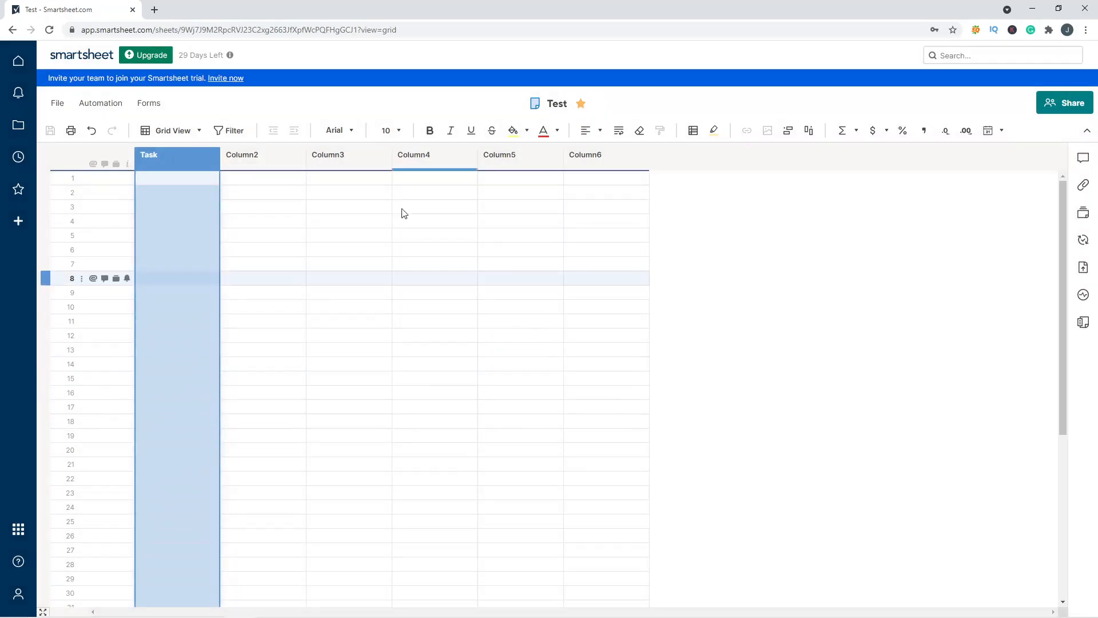
pyautogui.click(348, 163)
pyautogui.doubleClick(347, 163)
pyautogui.write('Star')
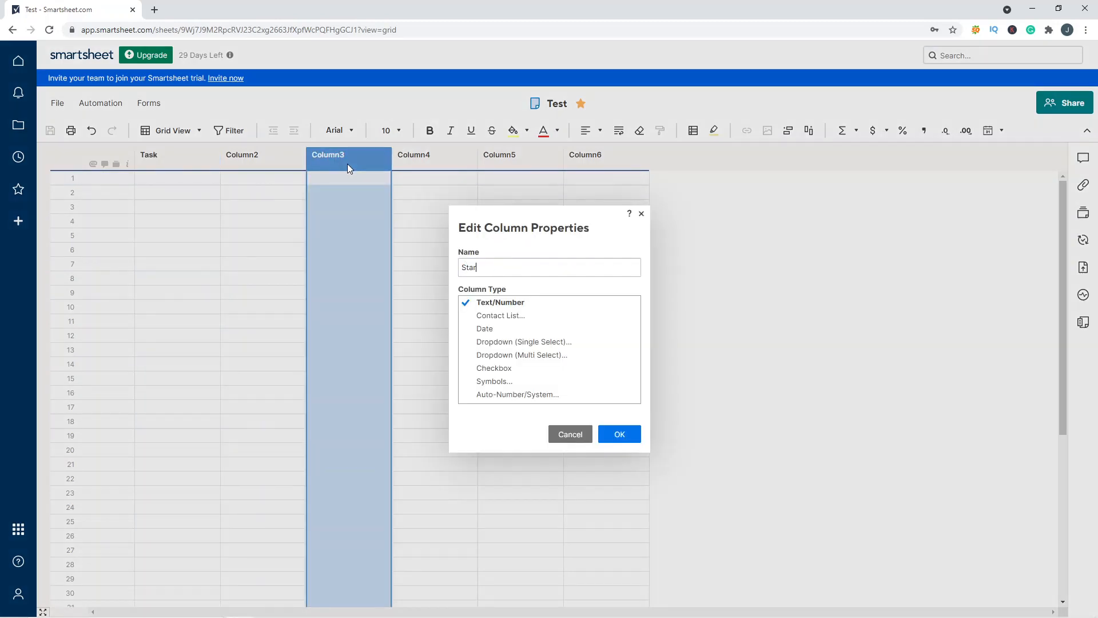
pyautogui.click(570, 434)
pyautogui.click(233, 163)
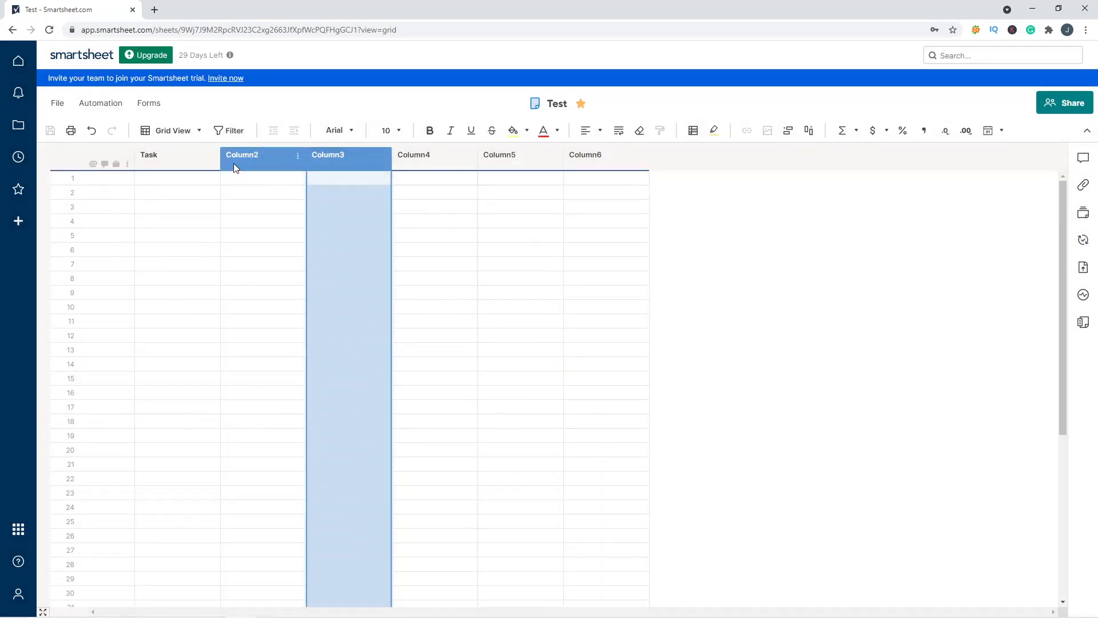
pyautogui.doubleClick(234, 163)
pyautogui.write('Start Date')
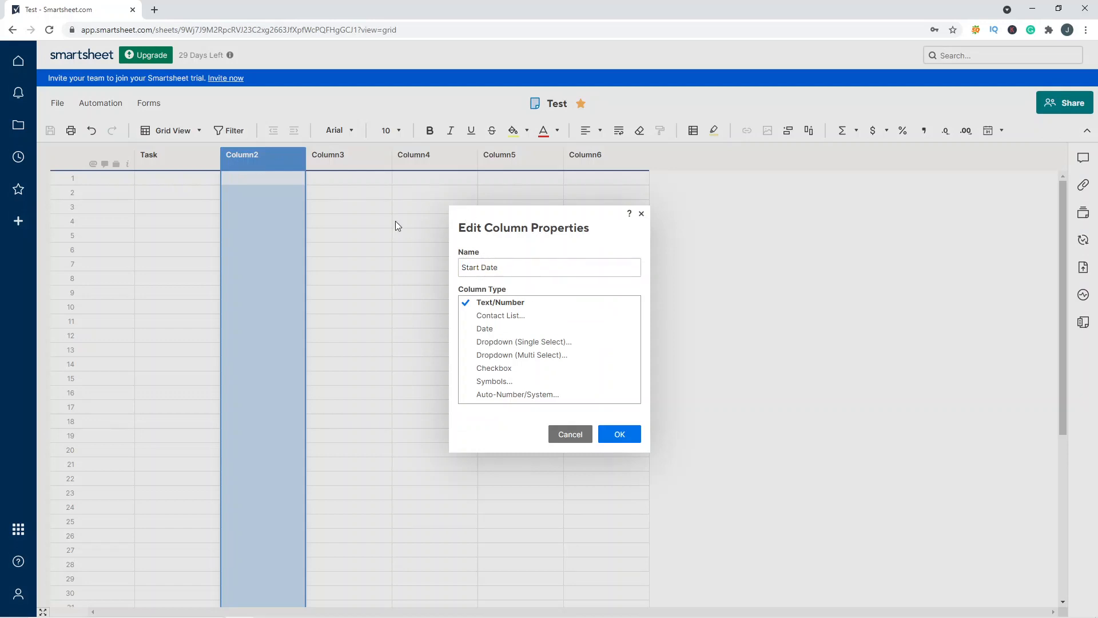
pyautogui.click(568, 435)
# Step: Rename Column2 as "Start Date" and make it a Date column restricted to dates only
pyautogui.rightClick(245, 158)
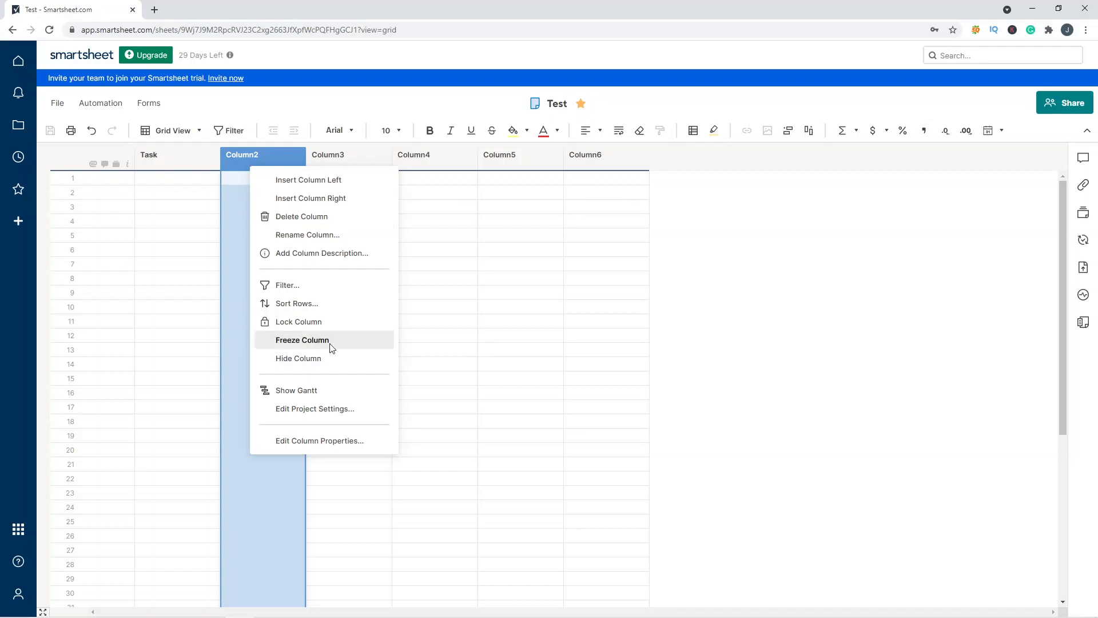
pyautogui.click(327, 443)
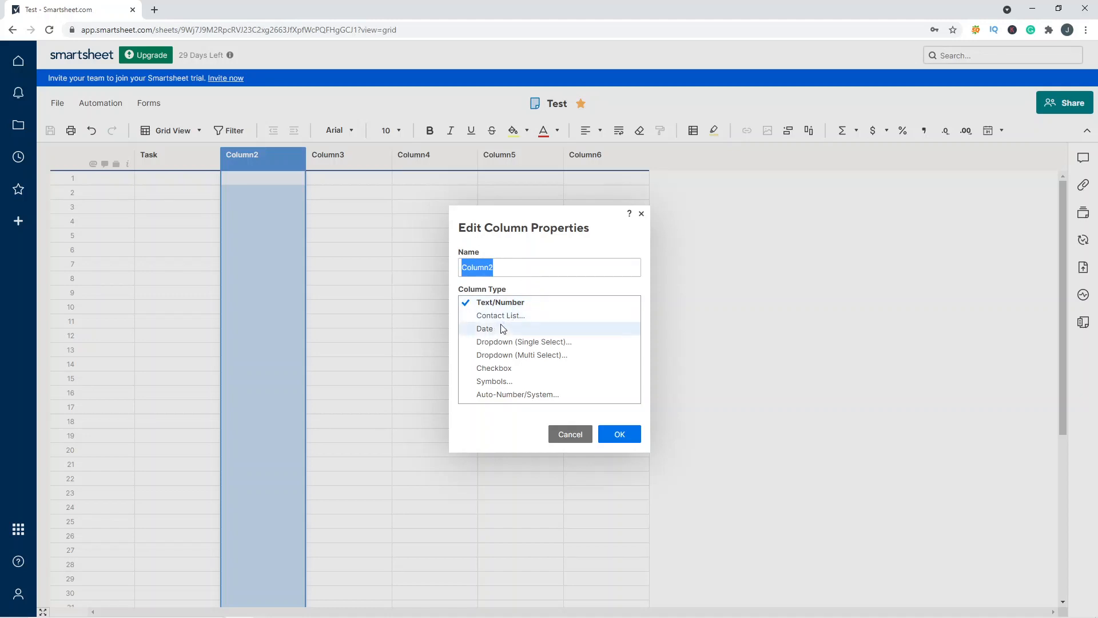
pyautogui.click(485, 329)
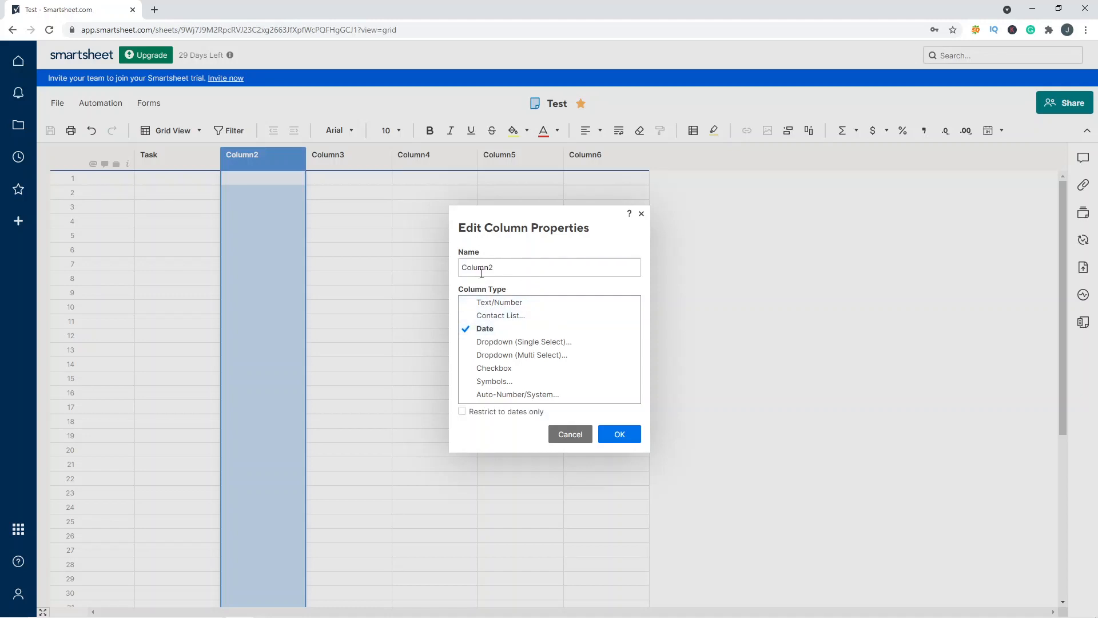
pyautogui.doubleClick(480, 267)
pyautogui.write('Start Date')
pyautogui.click(485, 412)
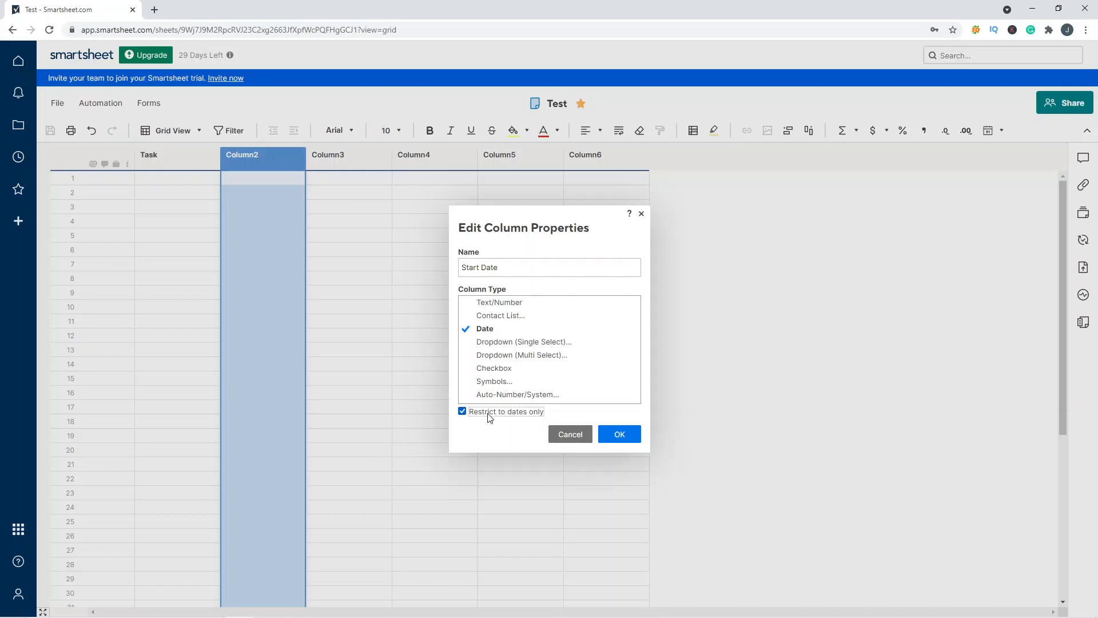
pyautogui.click(604, 435)
# Step: Rename Column3 as "End Date", make it a Date column restricted to dates only, and save the sheet
pyautogui.doubleClick(342, 155)
pyautogui.write('E')
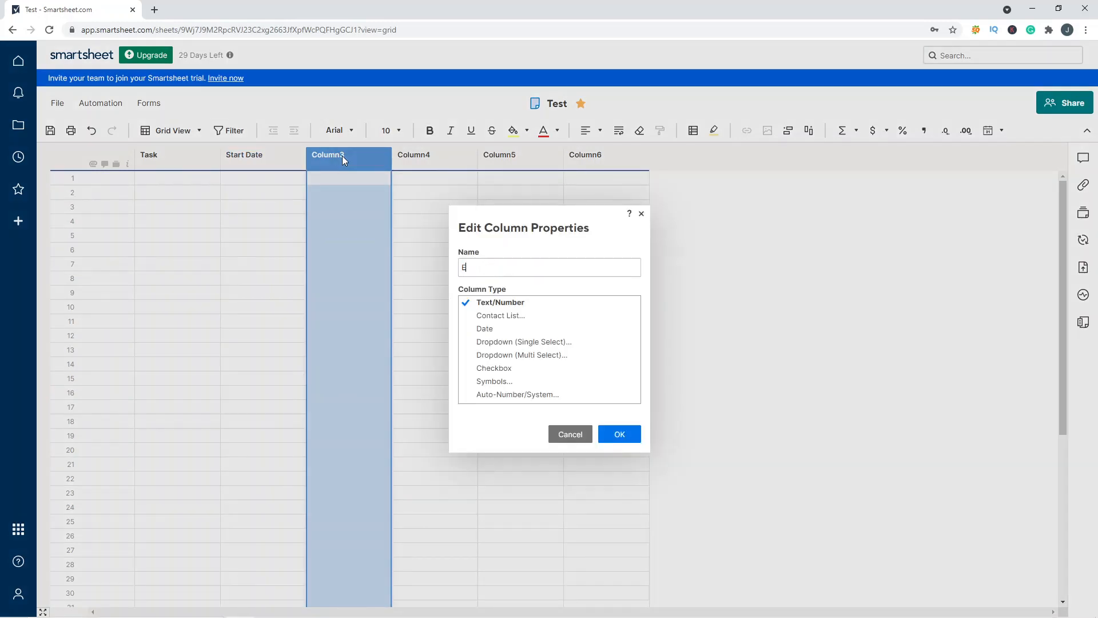
pyautogui.write('nd Date')
pyautogui.click(532, 329)
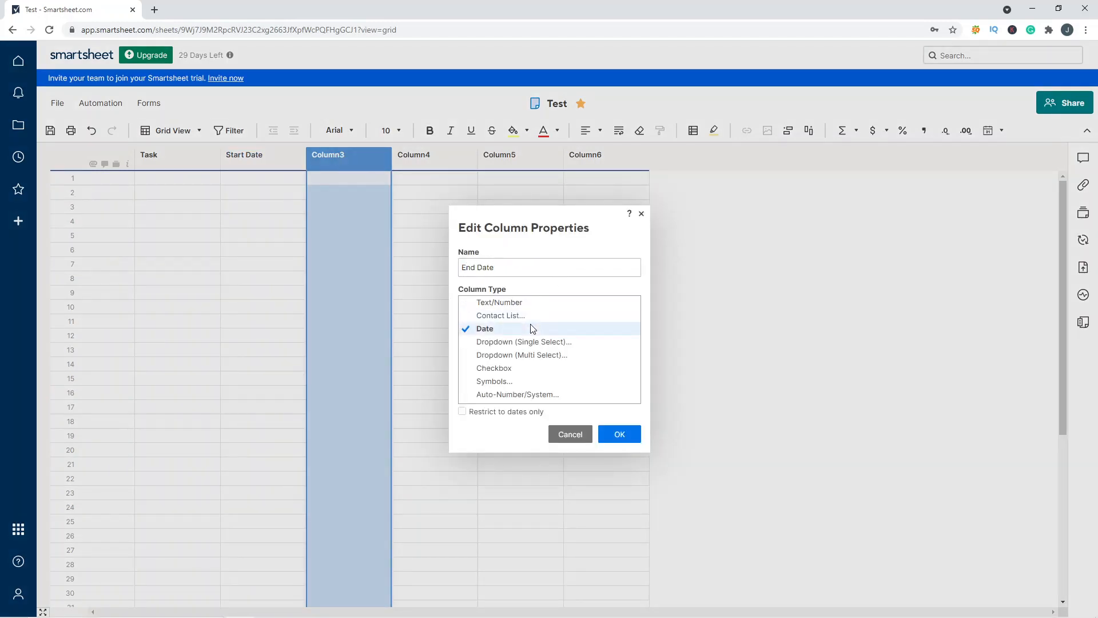
pyautogui.click(503, 412)
pyautogui.click(619, 435)
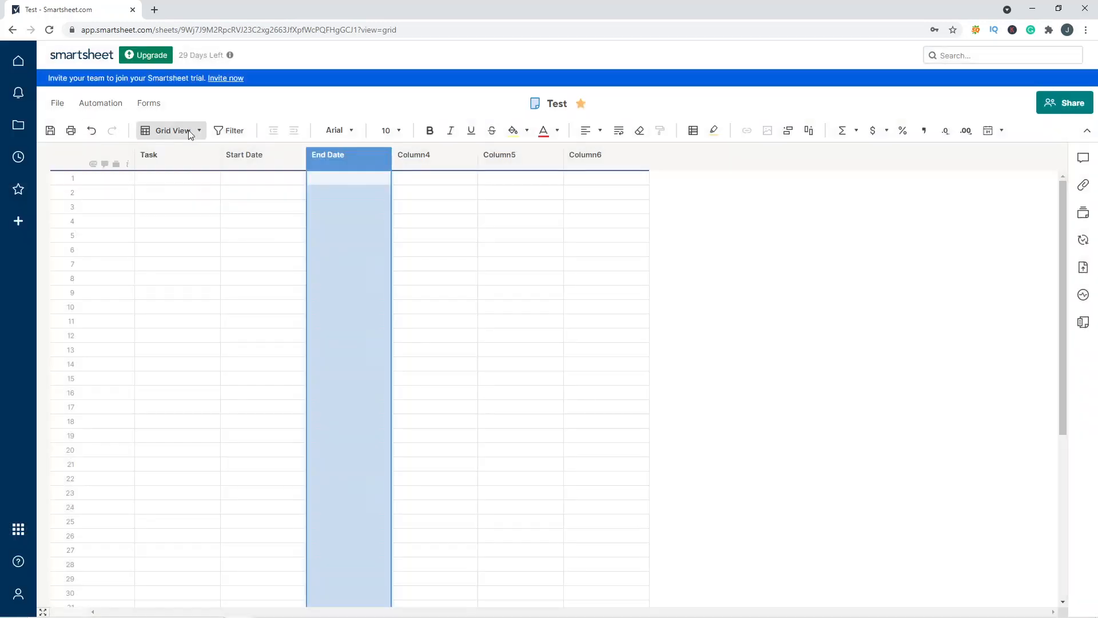
pyautogui.click(193, 131)
pyautogui.click(298, 206)
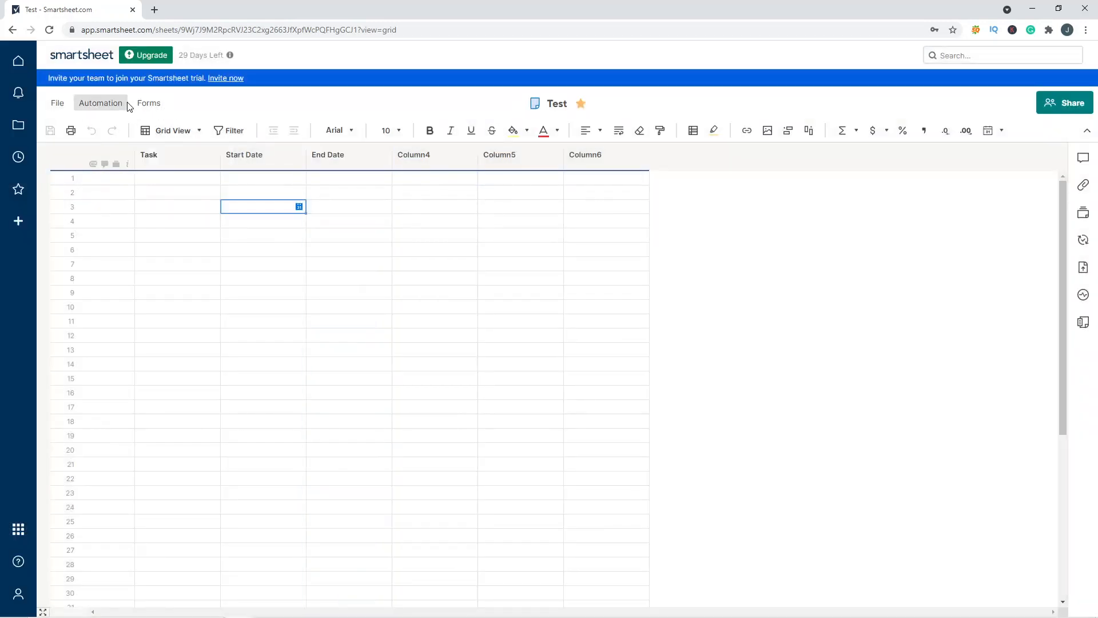
# Step: Enable dependencies in the project settings and assign Column4 as the % Complete column
pyautogui.rightClick(182, 161)
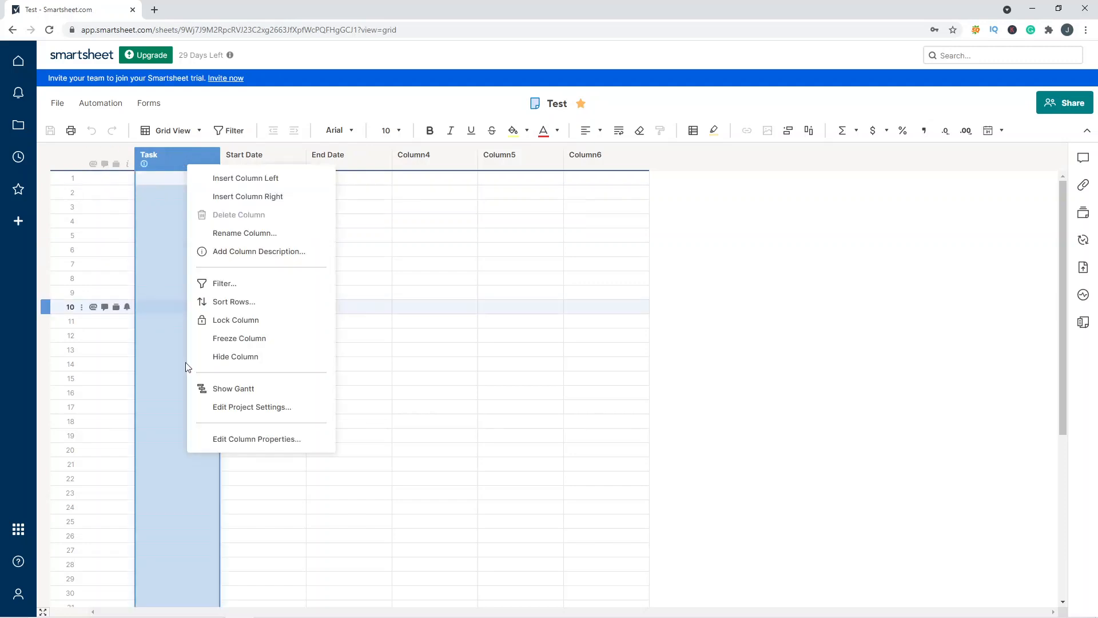
pyautogui.click(234, 407)
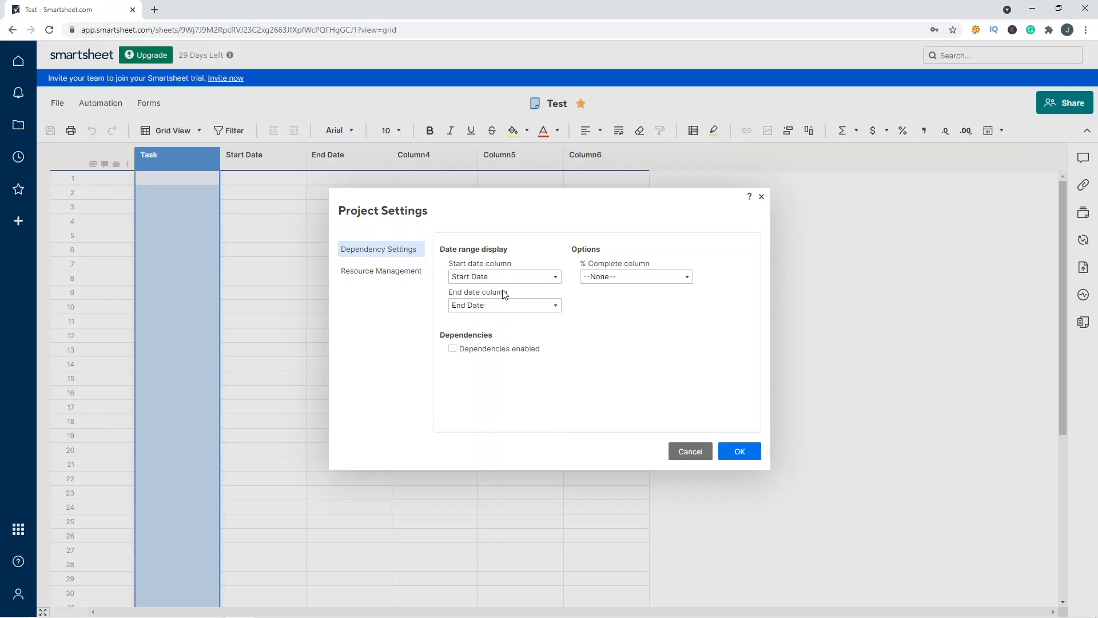
pyautogui.click(499, 349)
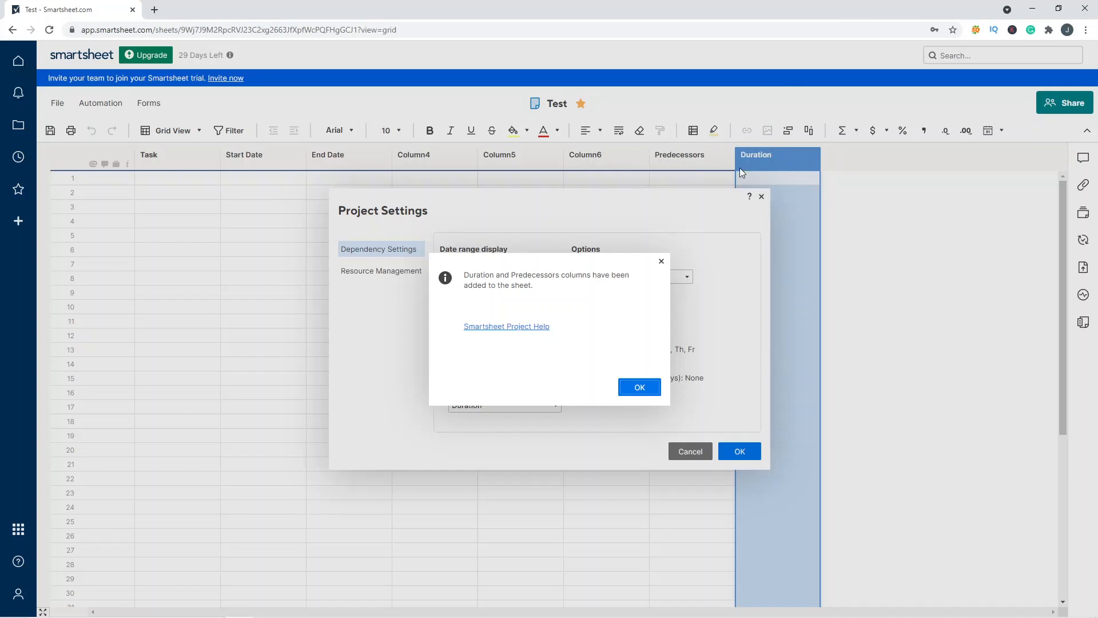
pyautogui.click(640, 386)
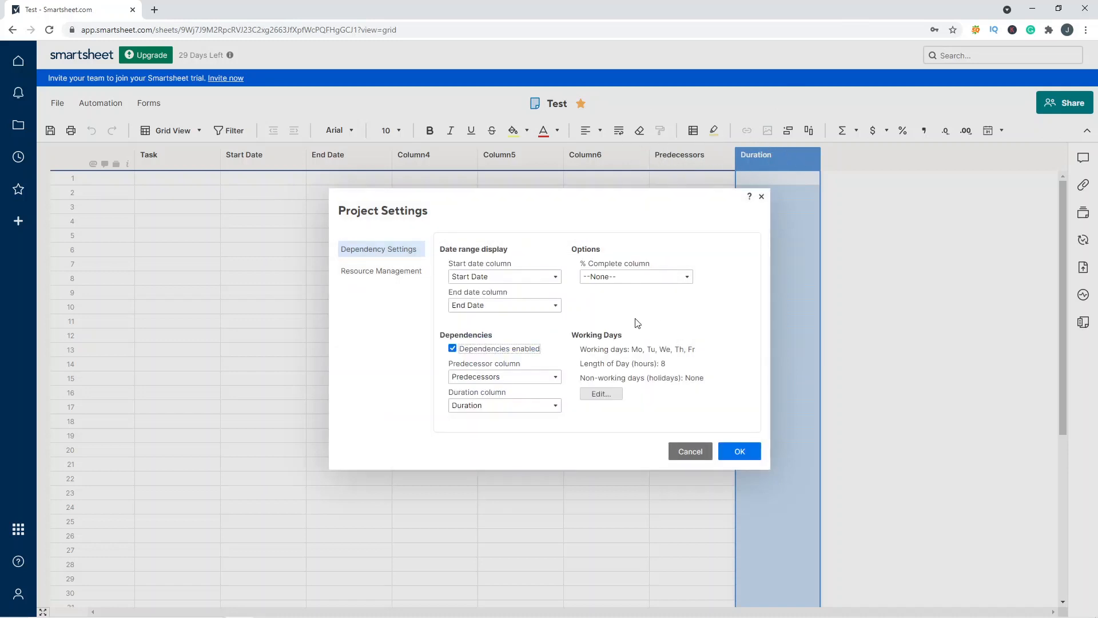
pyautogui.click(624, 278)
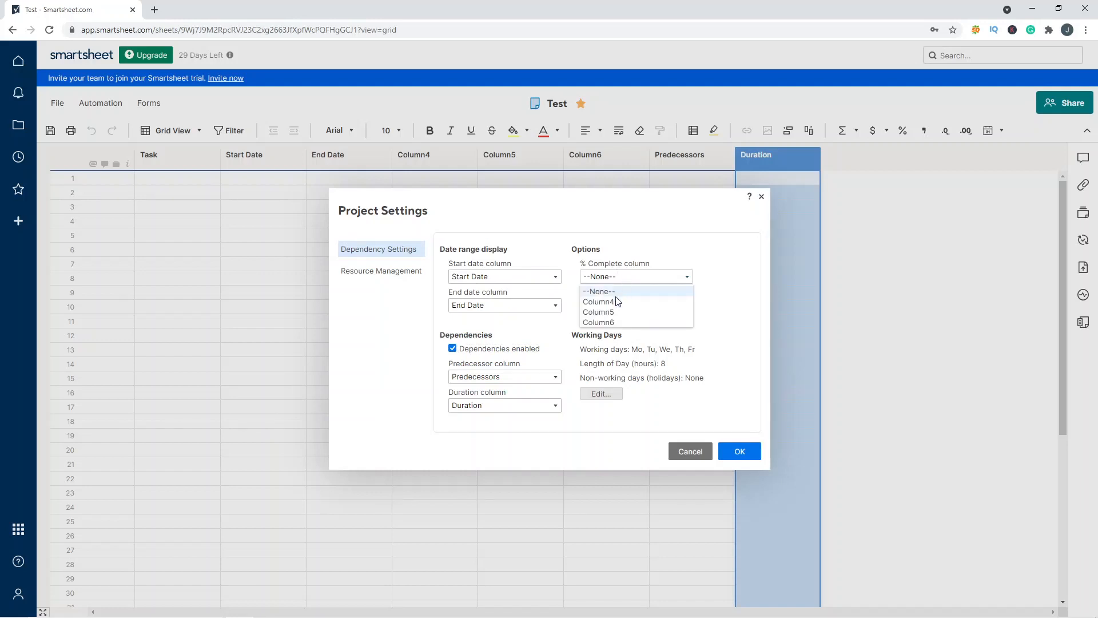
pyautogui.click(617, 302)
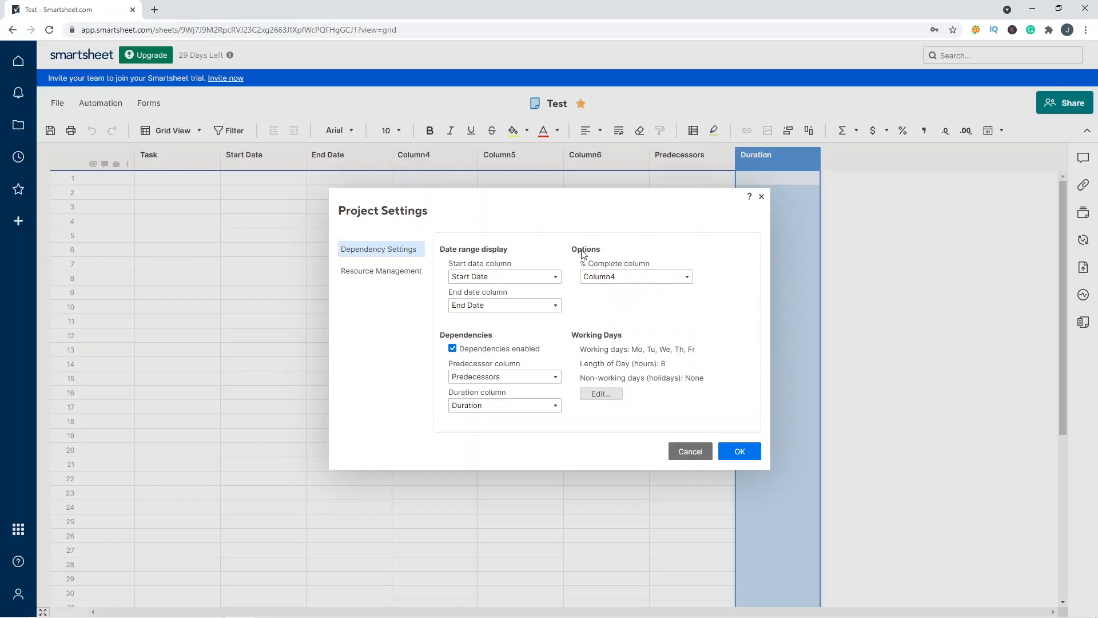
# Step: Review the working days, length of day and non-working days, and apply the project settings
pyautogui.click(610, 392)
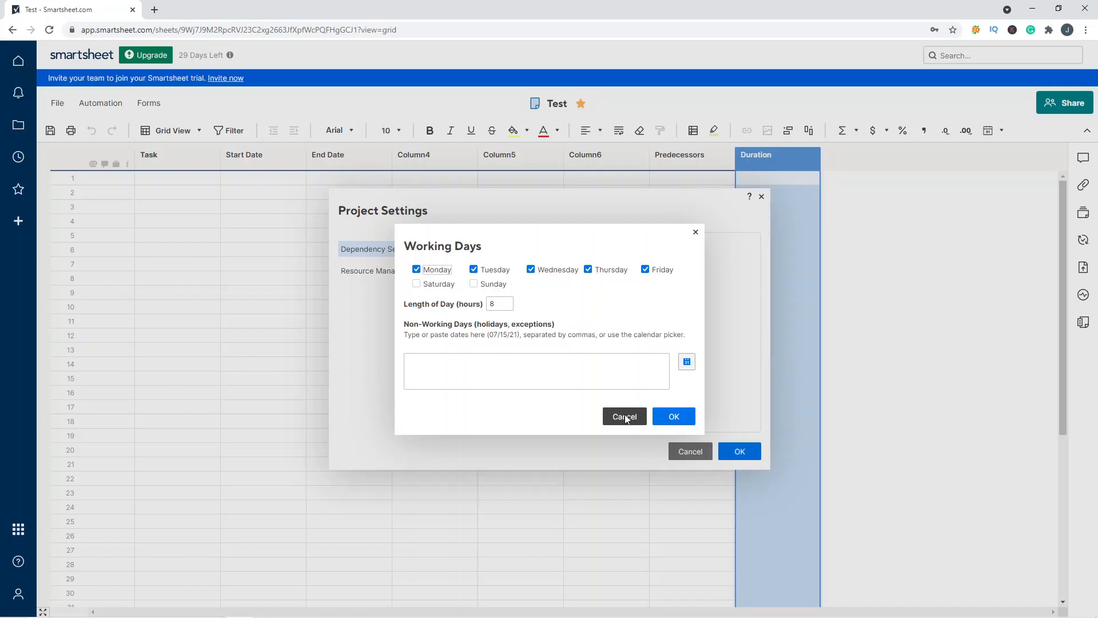
pyautogui.click(675, 416)
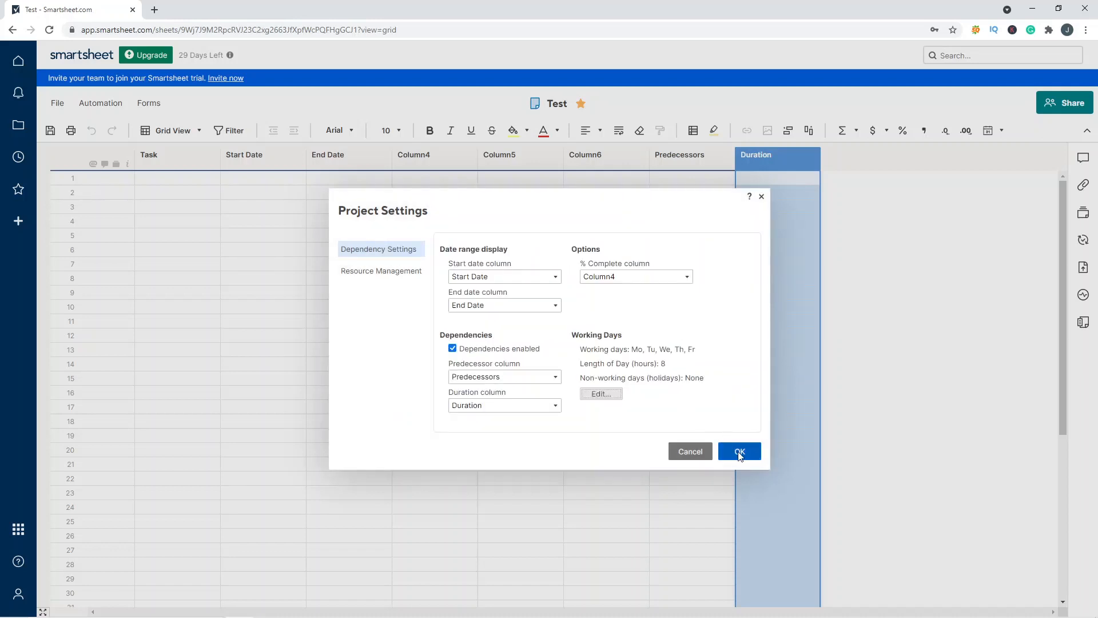
pyautogui.click(740, 452)
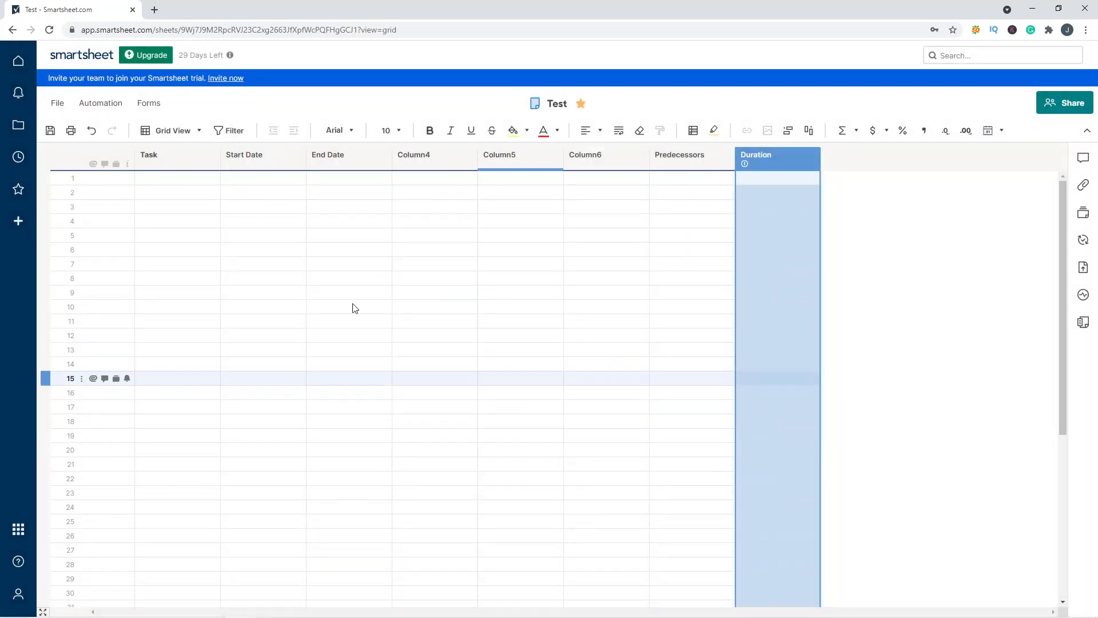
# Step: Rename Column4 as "% Complete" and save the sheet
pyautogui.click(426, 160)
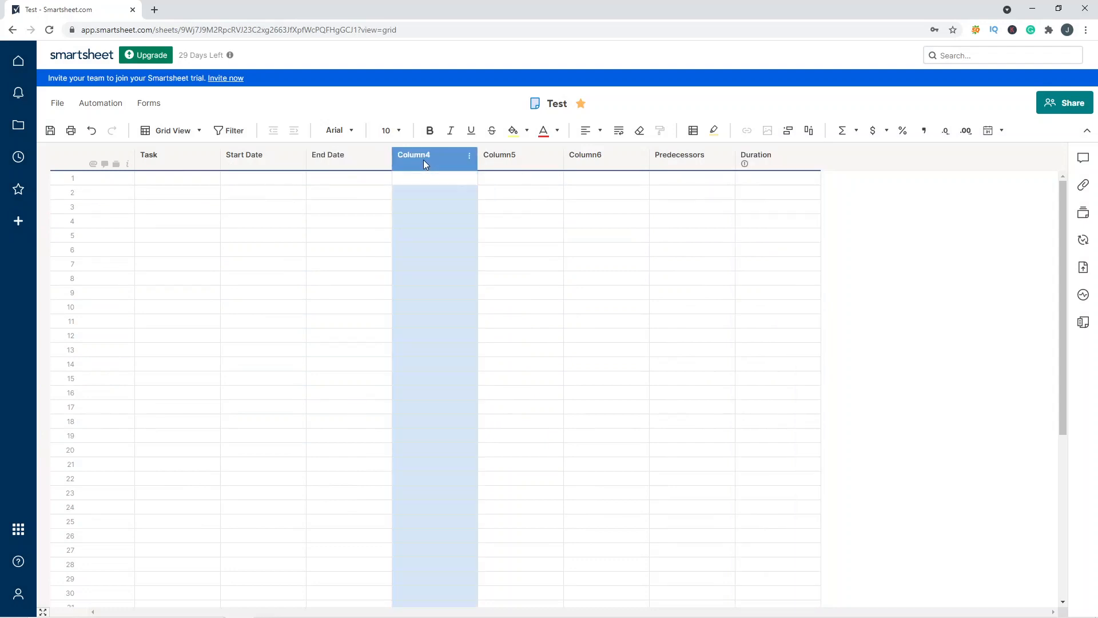
pyautogui.doubleClick(423, 159)
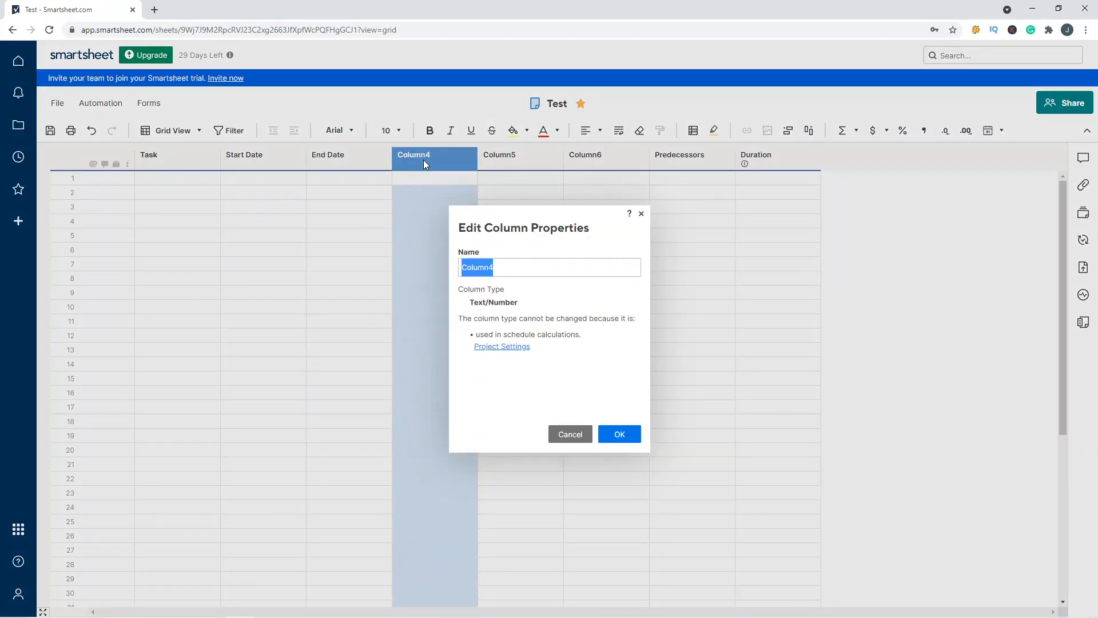
pyautogui.write('% Complete')
pyautogui.press('Return')
pyautogui.click(51, 130)
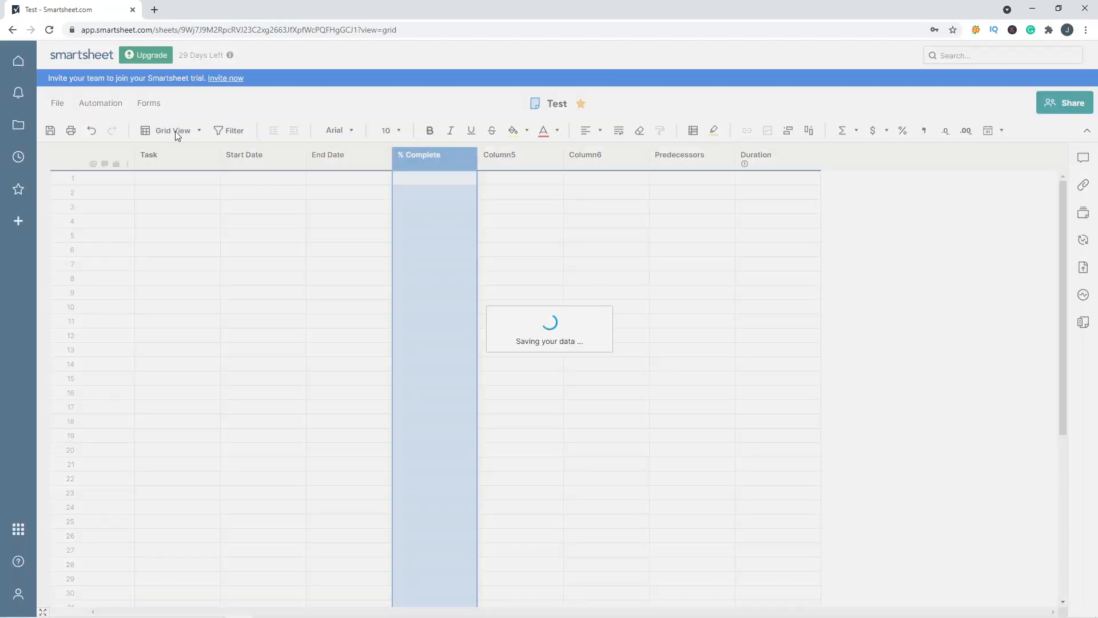
# Step: Check the column assigned to % Complete in the project settings and return to the grid
pyautogui.click(176, 152)
pyautogui.click(240, 433)
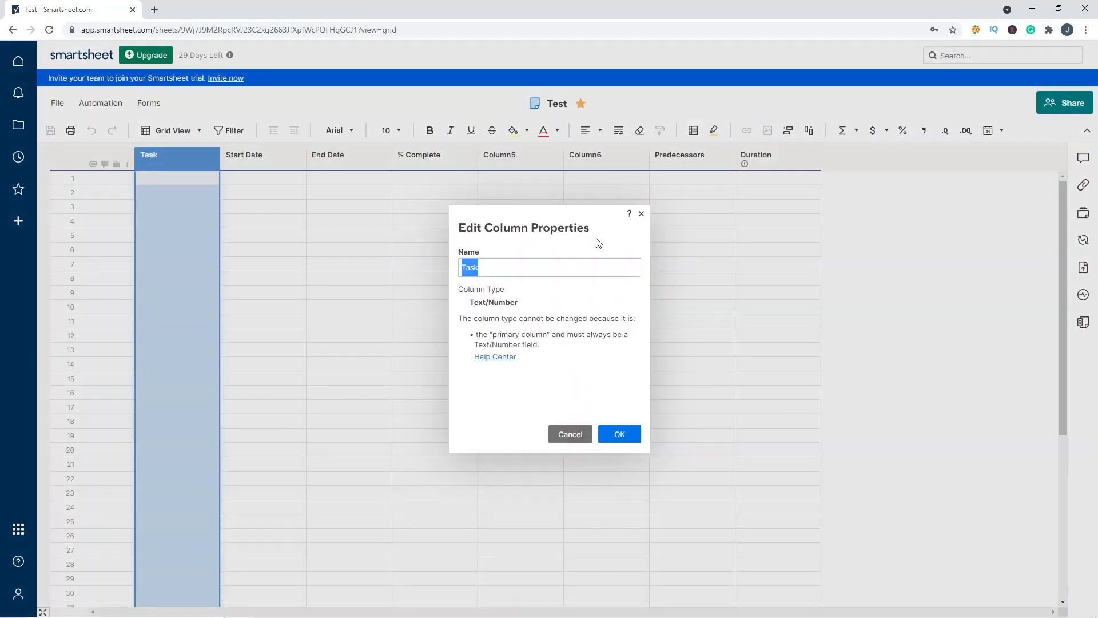
pyautogui.click(570, 433)
pyautogui.rightClick(166, 163)
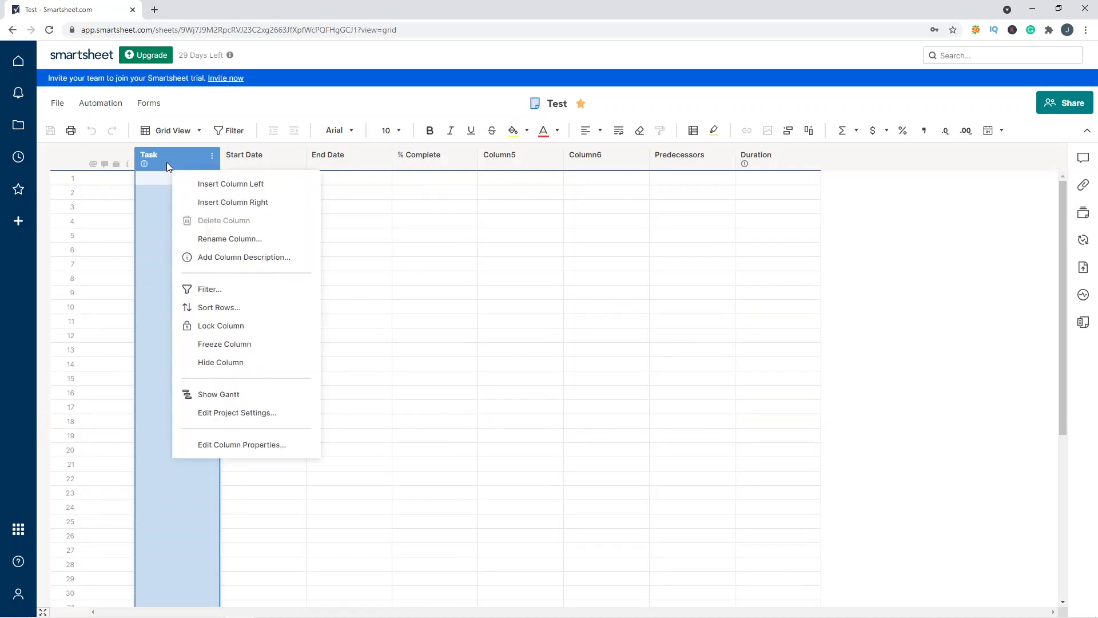
pyautogui.click(245, 412)
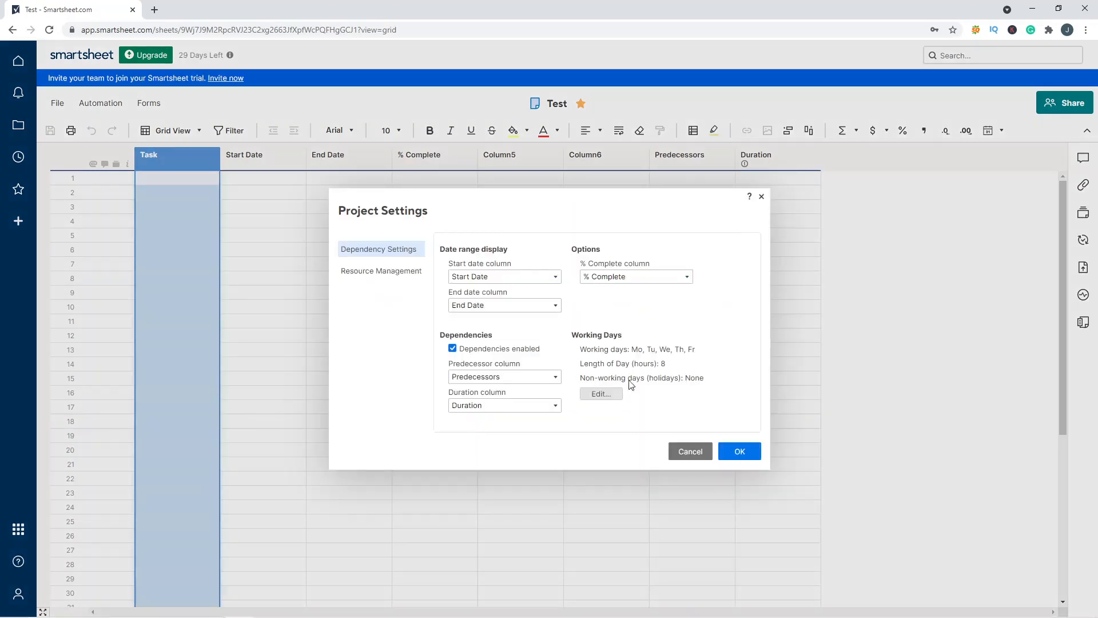
pyautogui.click(736, 448)
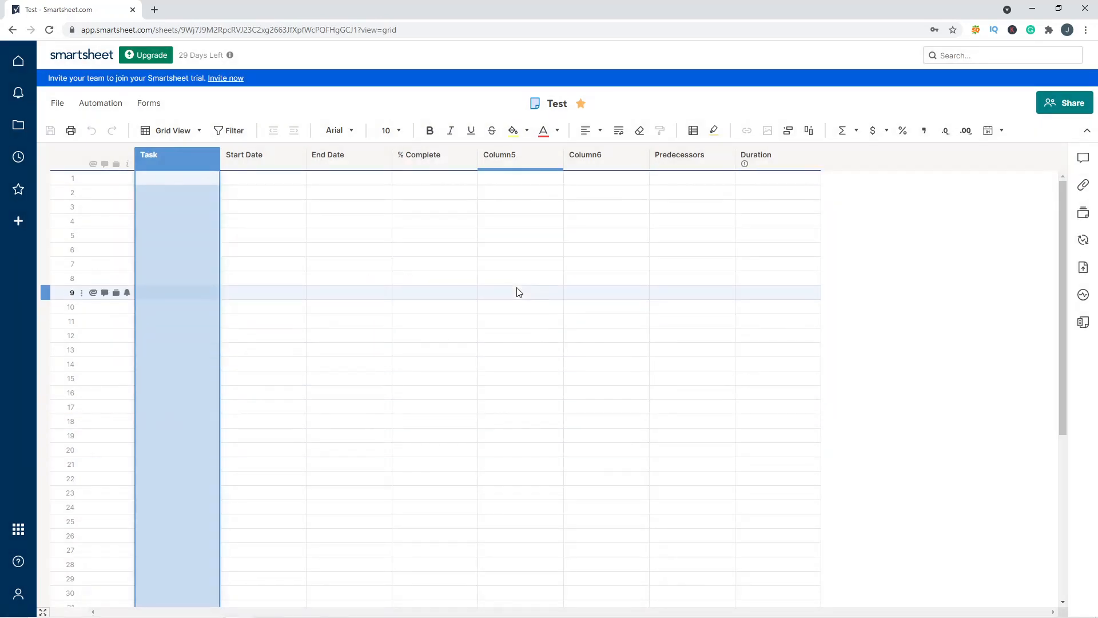
pyautogui.click(188, 195)
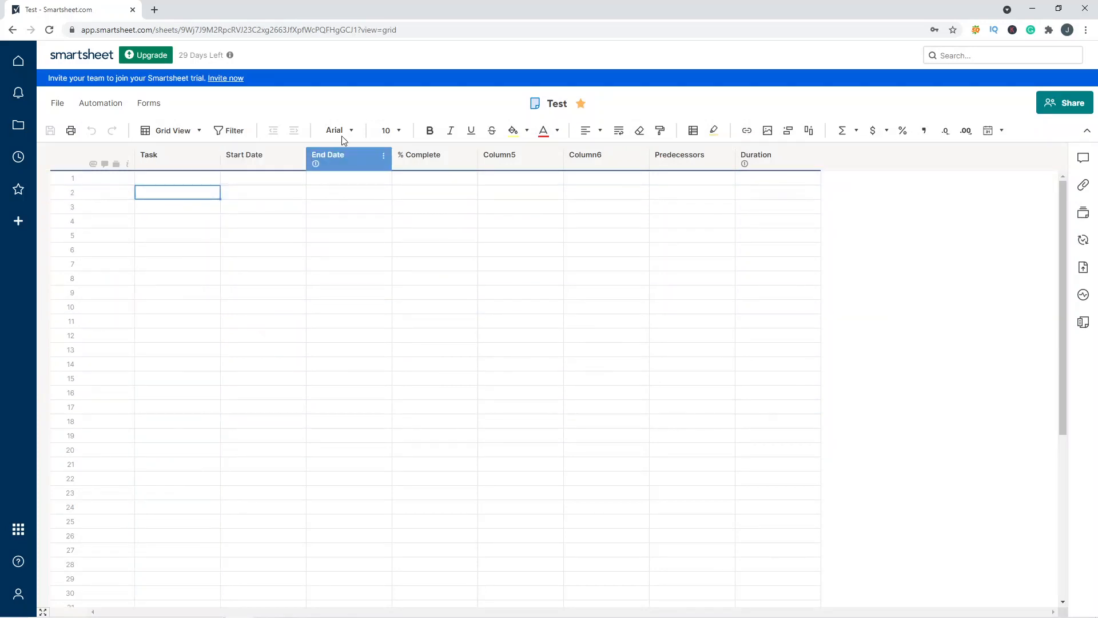
# Step: Delete Column5 from the sheet
pyautogui.click(492, 160)
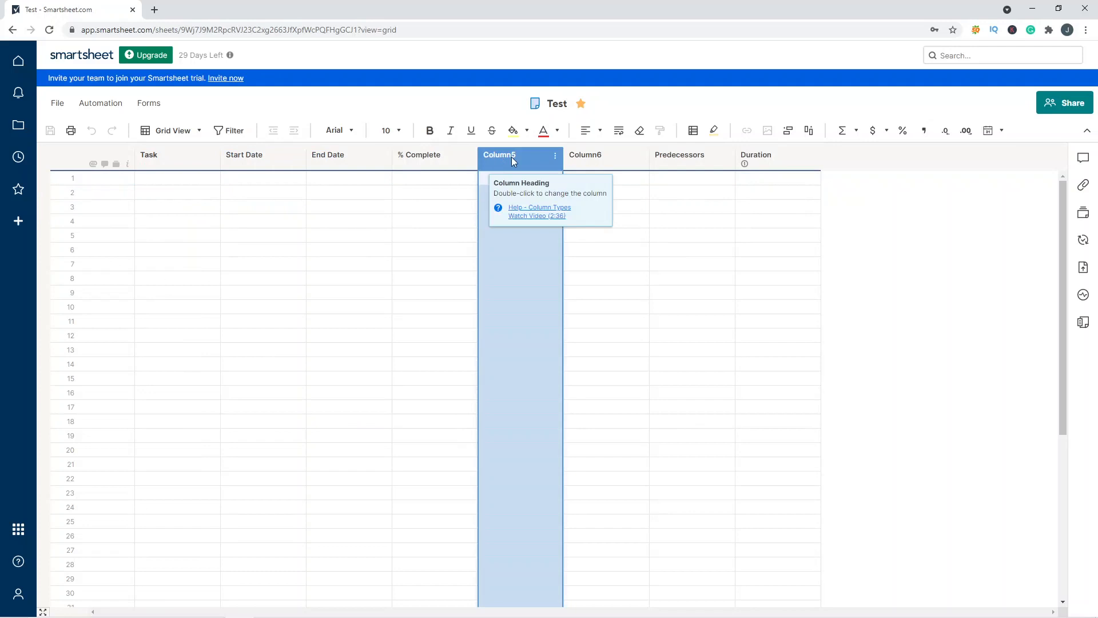
pyautogui.rightClick(511, 157)
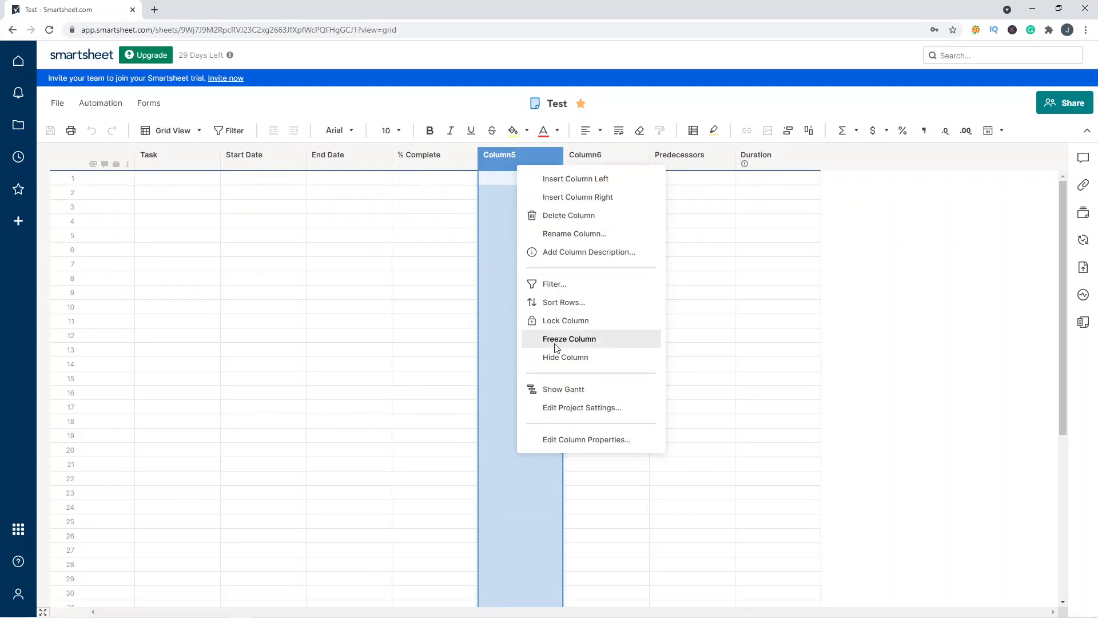
pyautogui.click(560, 215)
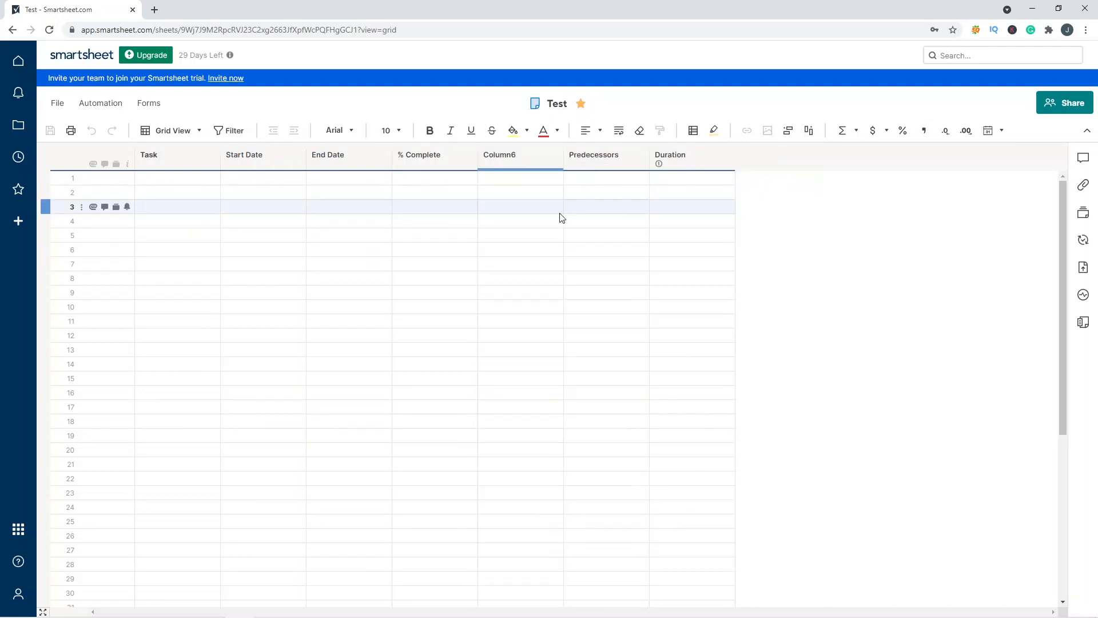
# Step: Delete Column6 from the sheet and save the sheet
pyautogui.click(513, 165)
pyautogui.rightClick(513, 166)
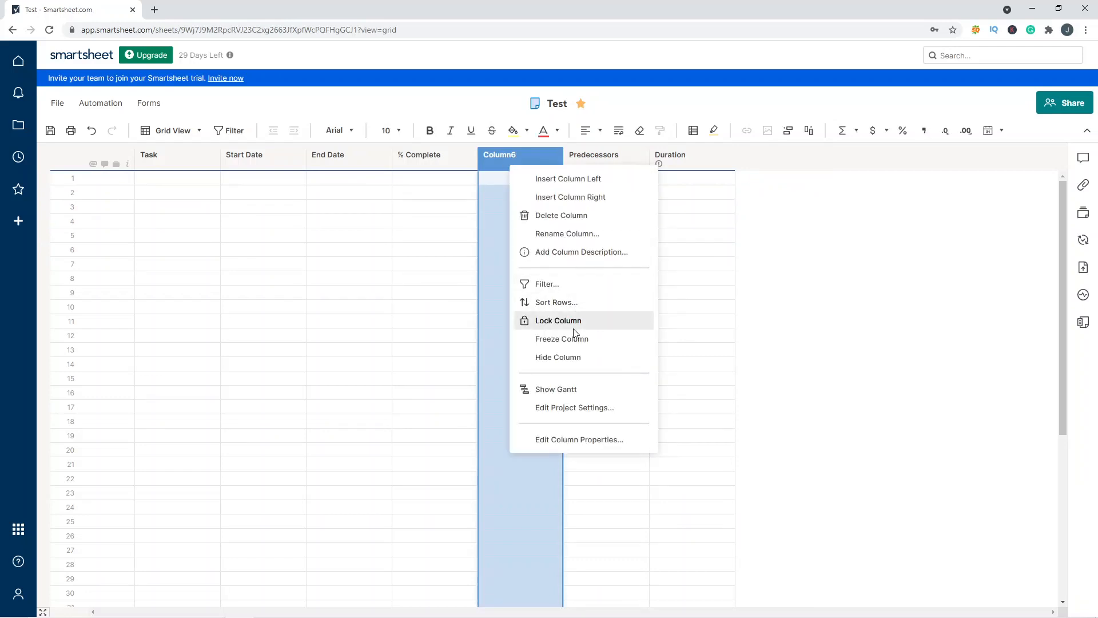
pyautogui.click(555, 217)
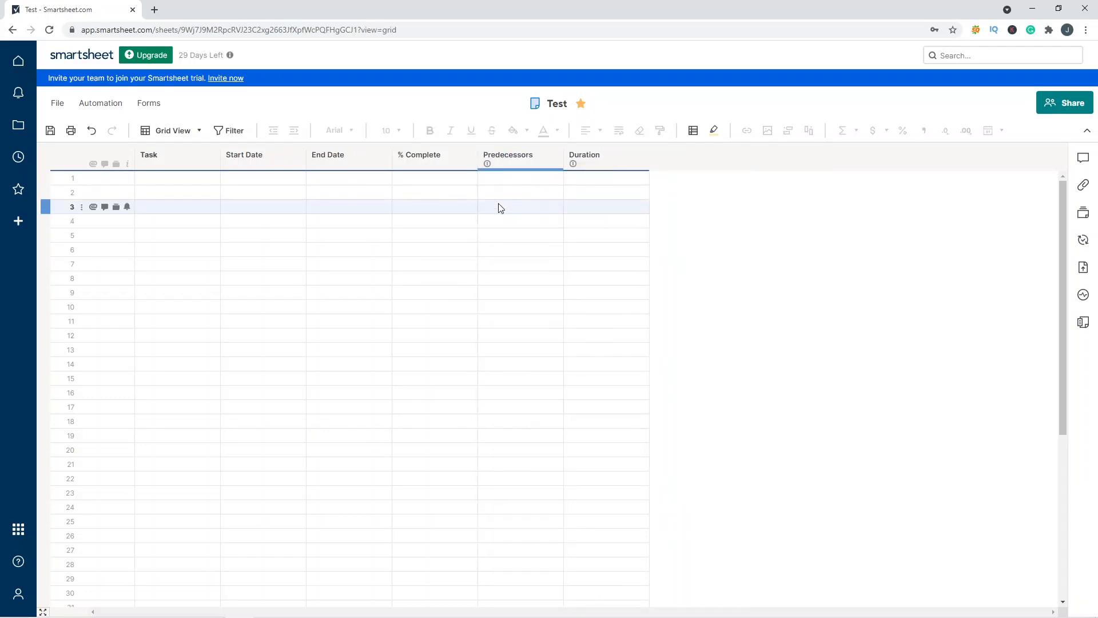
pyautogui.click(50, 131)
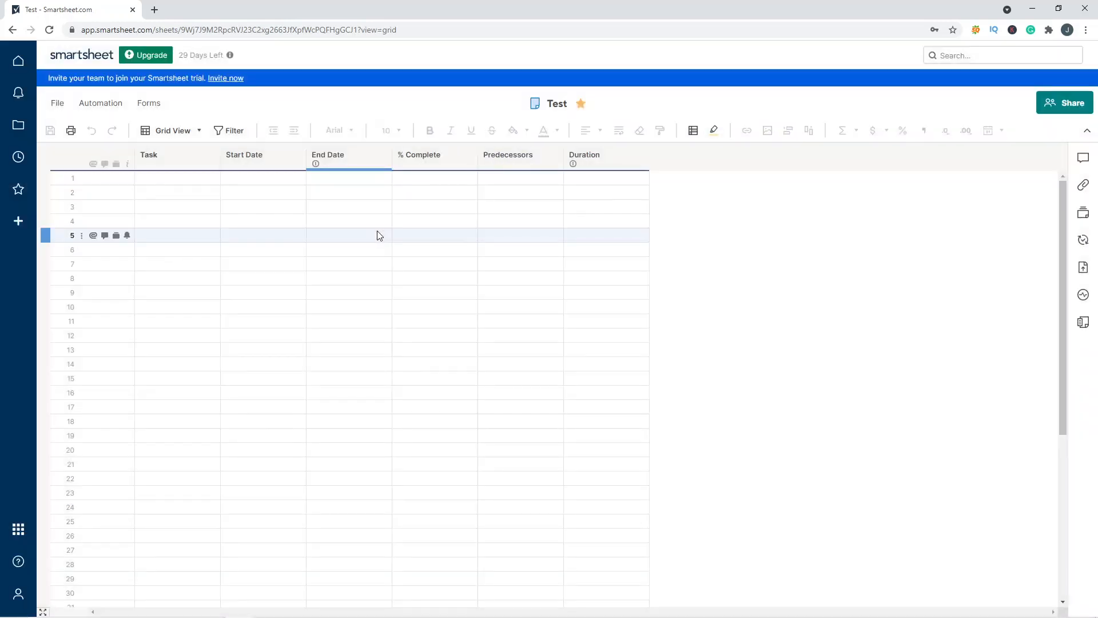
# Step: Enter the tasks "Project Initiation", "Project Planning" and "Project Execution" in the first three rows of the Task column
pyautogui.click(216, 192)
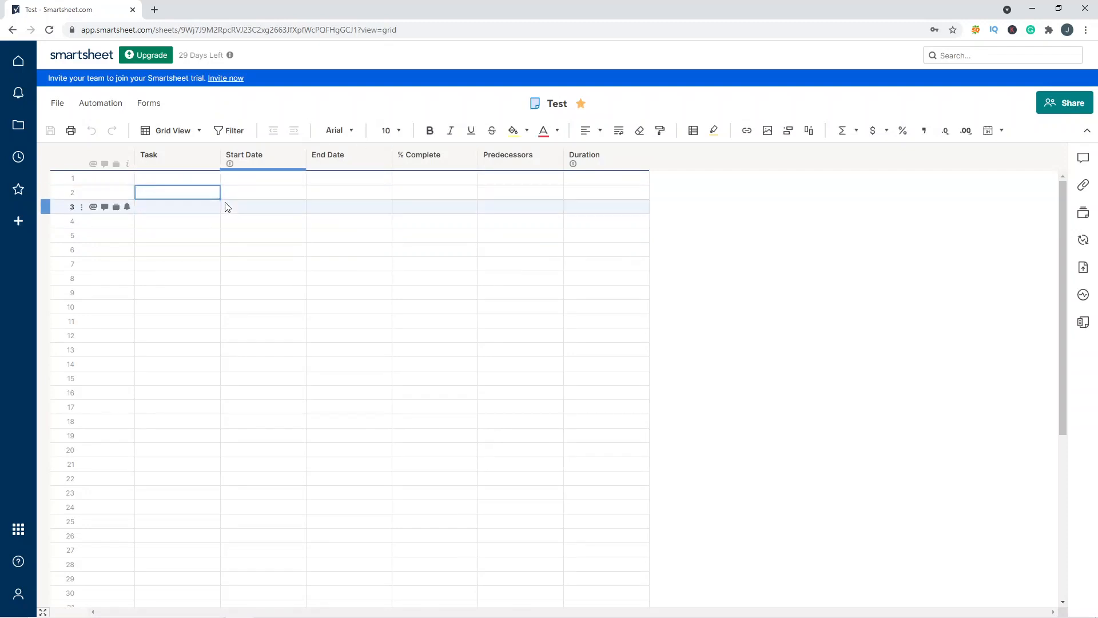
pyautogui.press('Up')
pyautogui.write('Pro')
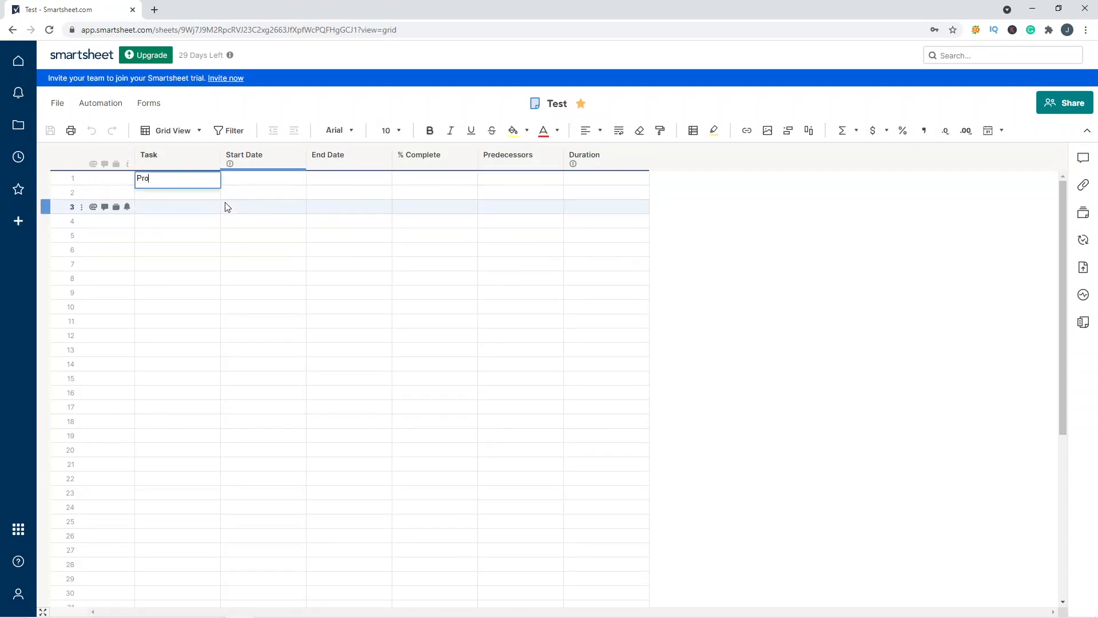
pyautogui.write('ject Initiation')
pyautogui.press('Return')
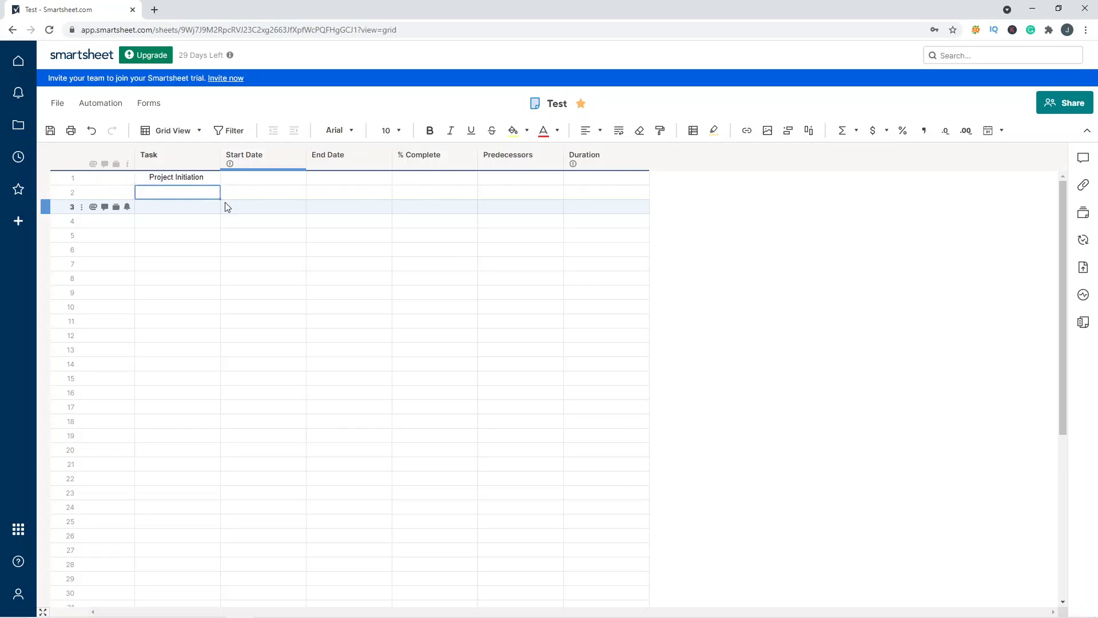
pyautogui.write('Project ')
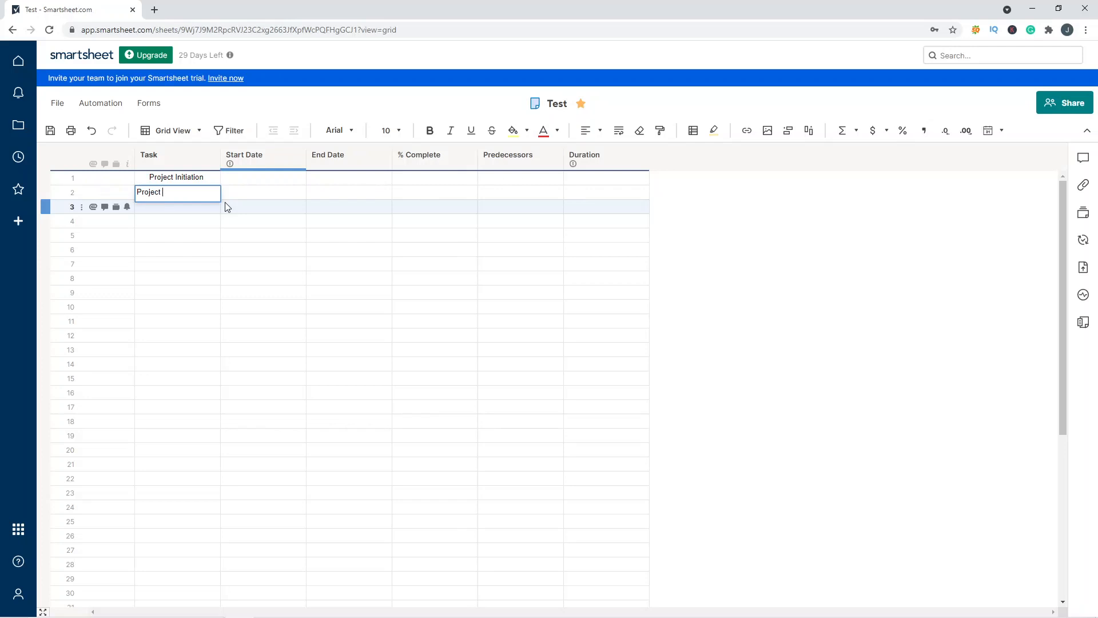
pyautogui.write('Planning')
pyautogui.press('Return')
pyautogui.write('Project Ex')
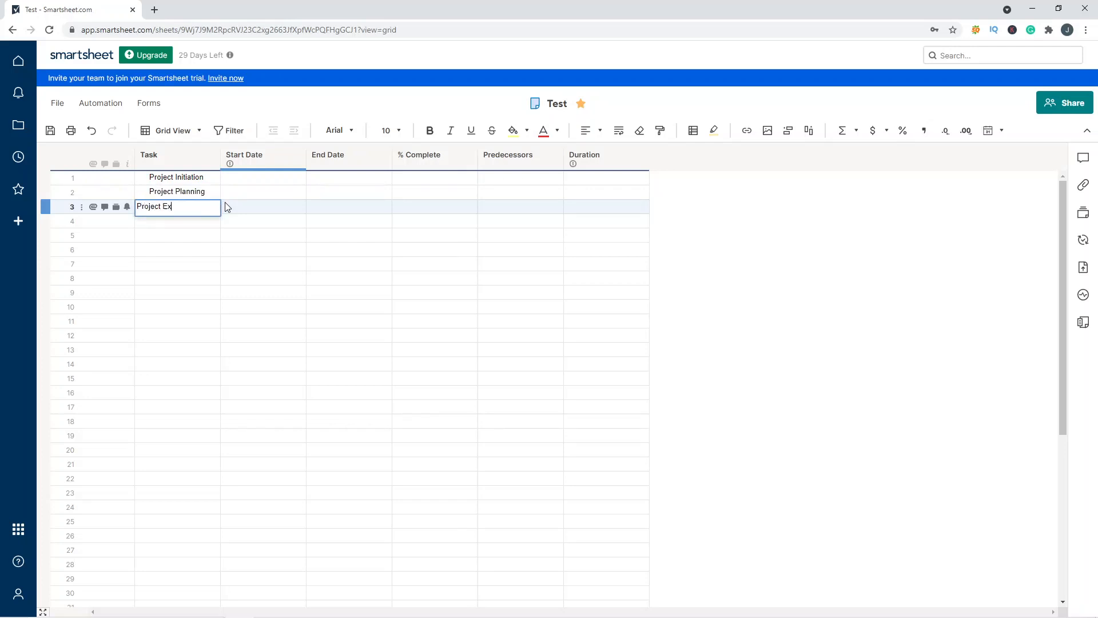
pyautogui.write('ecution')
pyautogui.press('Return')
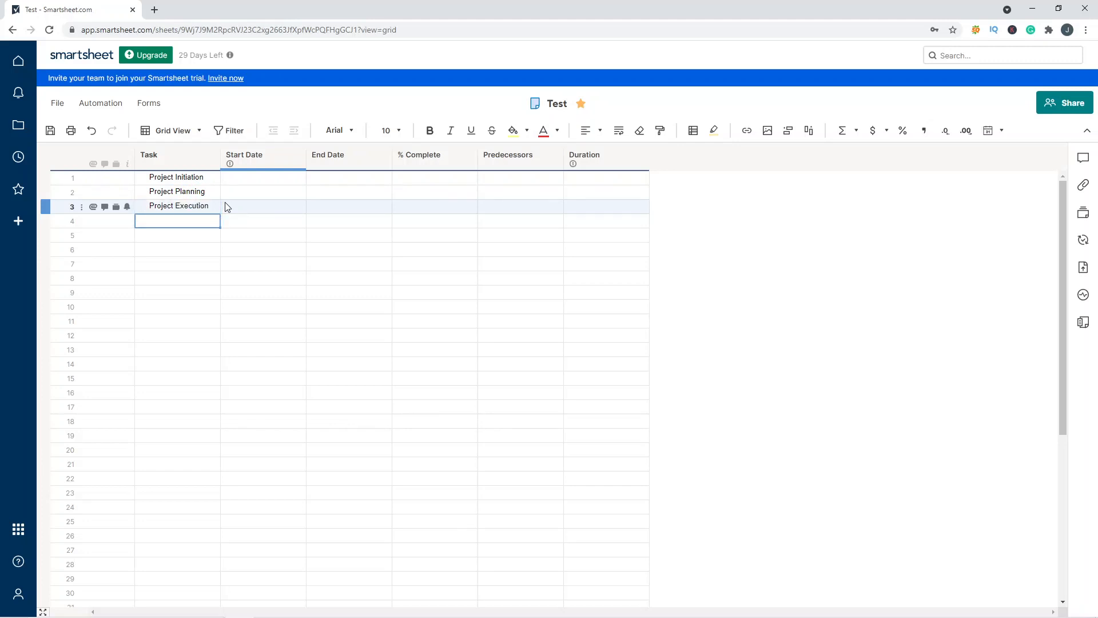
# Step: Make the three project phase names in the Task column bold and save the sheet
pyautogui.moveTo(211, 180); pyautogui.dragTo(213, 208)
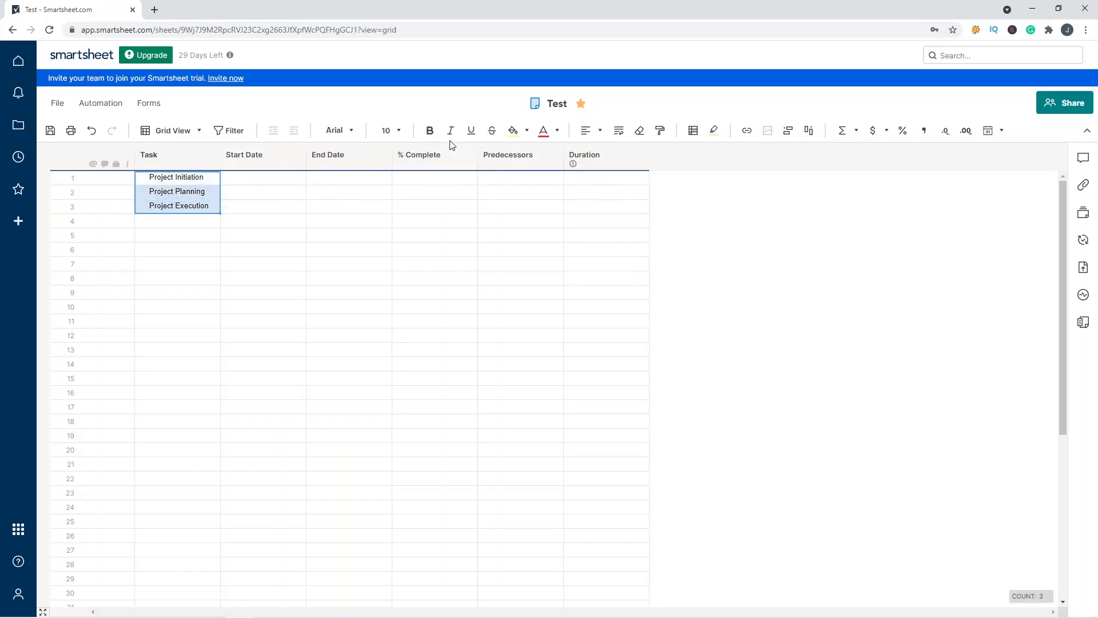
pyautogui.click(429, 131)
pyautogui.click(348, 235)
pyautogui.click(48, 131)
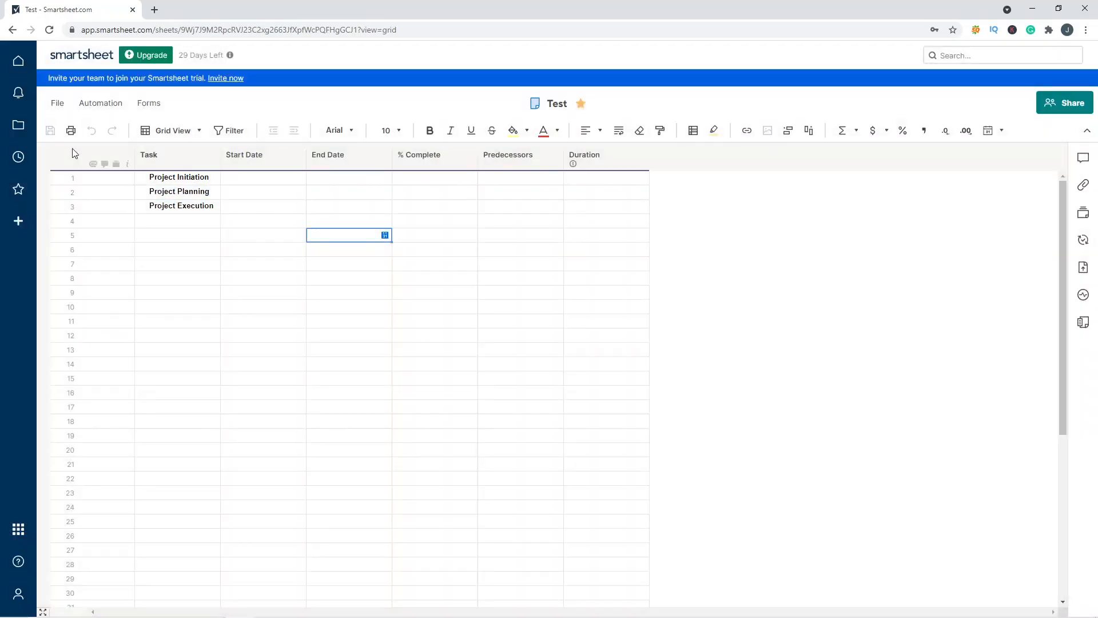
# Step: Insert three blank rows between Project Initiation and Project Planning
pyautogui.rightClick(51, 191)
pyautogui.click(85, 177)
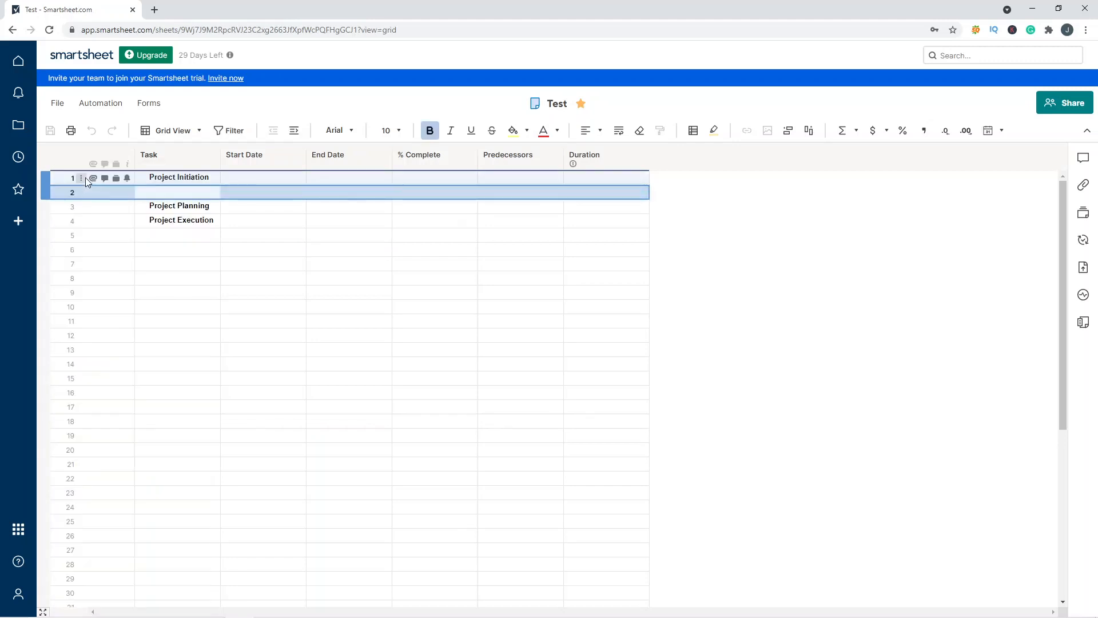
pyautogui.rightClick(44, 191)
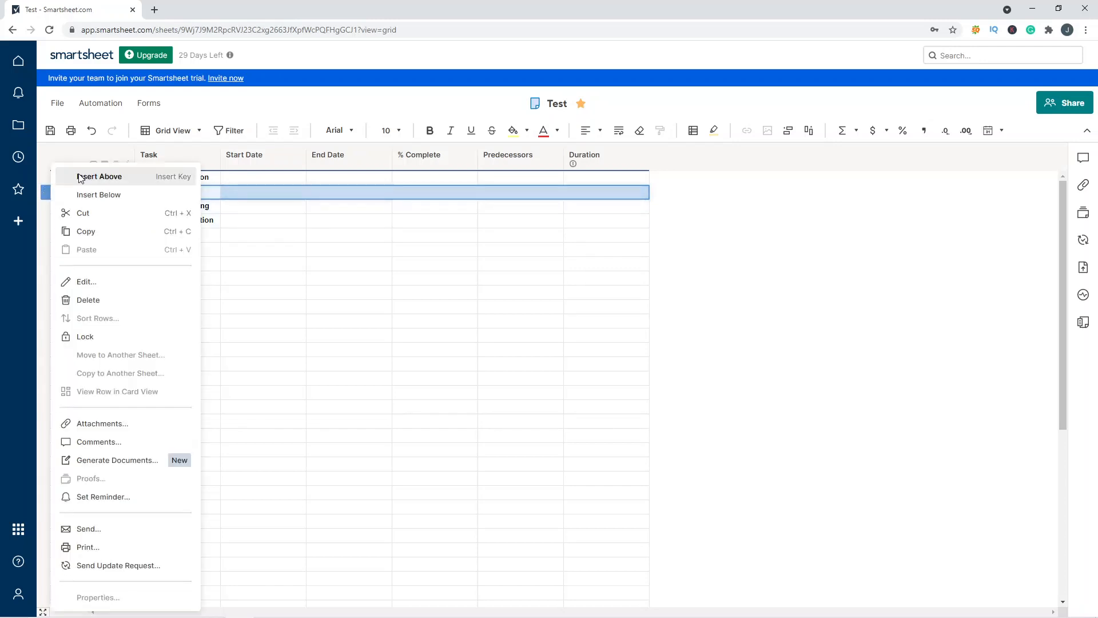
pyautogui.click(80, 177)
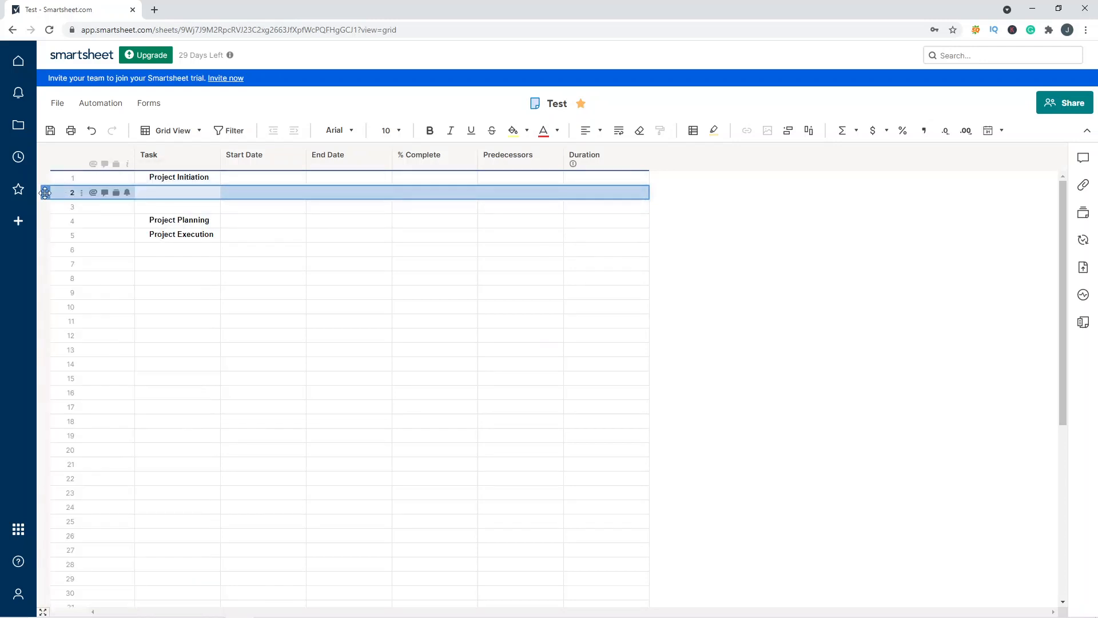
pyautogui.rightClick(45, 191)
pyautogui.click(80, 177)
# Step: Enter the task "Client Meeting" in the first blank row below Project Initiation
pyautogui.click(166, 193)
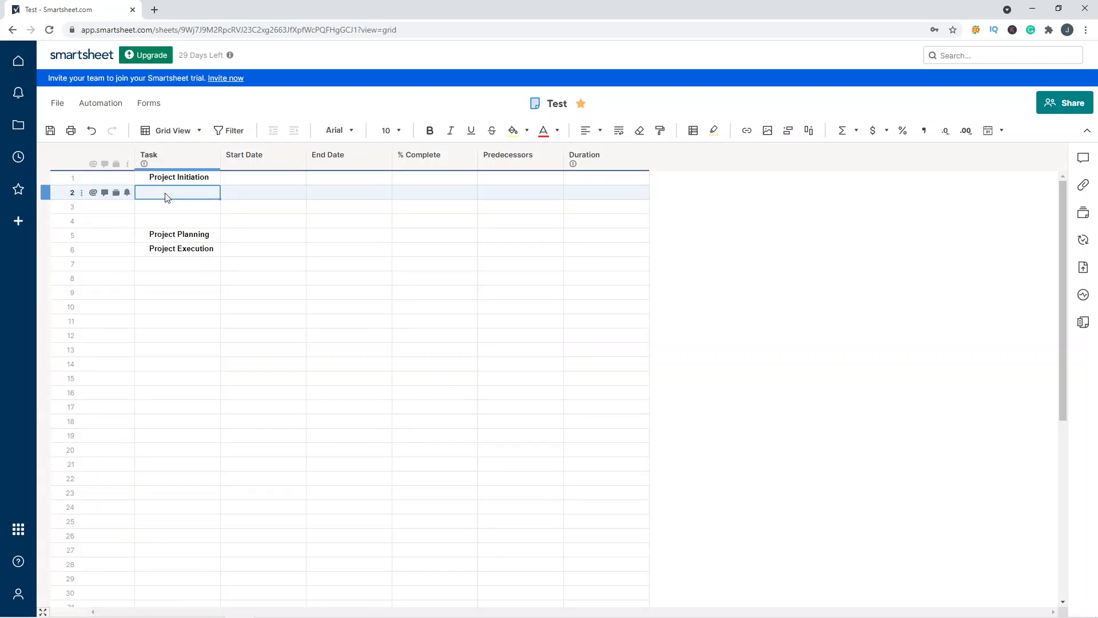
pyautogui.write('C')
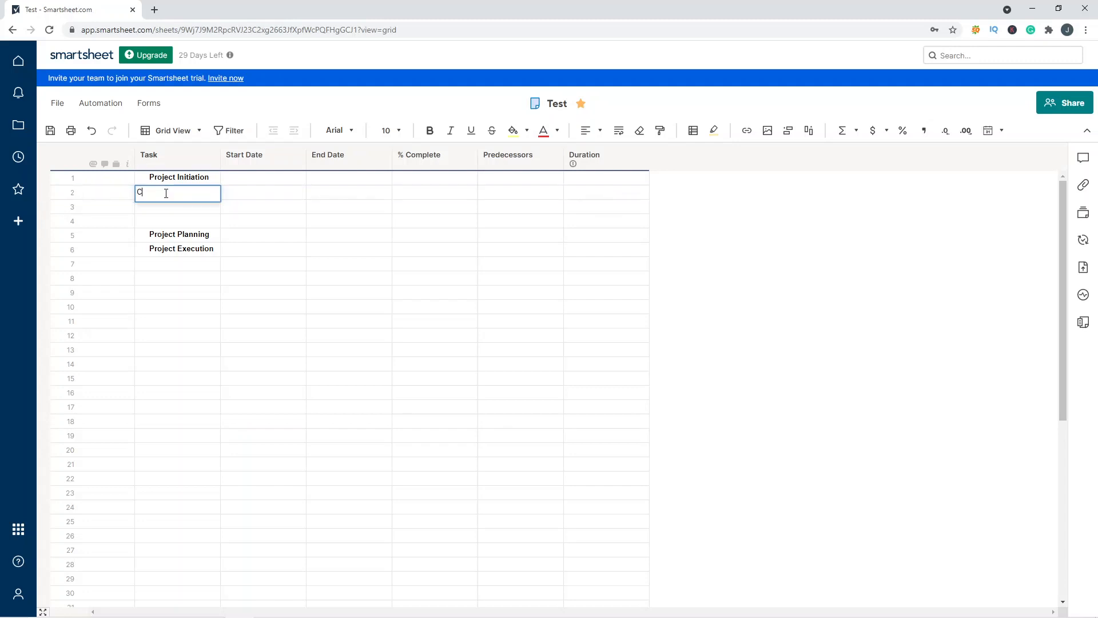
pyautogui.write('lient Meeting')
pyautogui.press('Return')
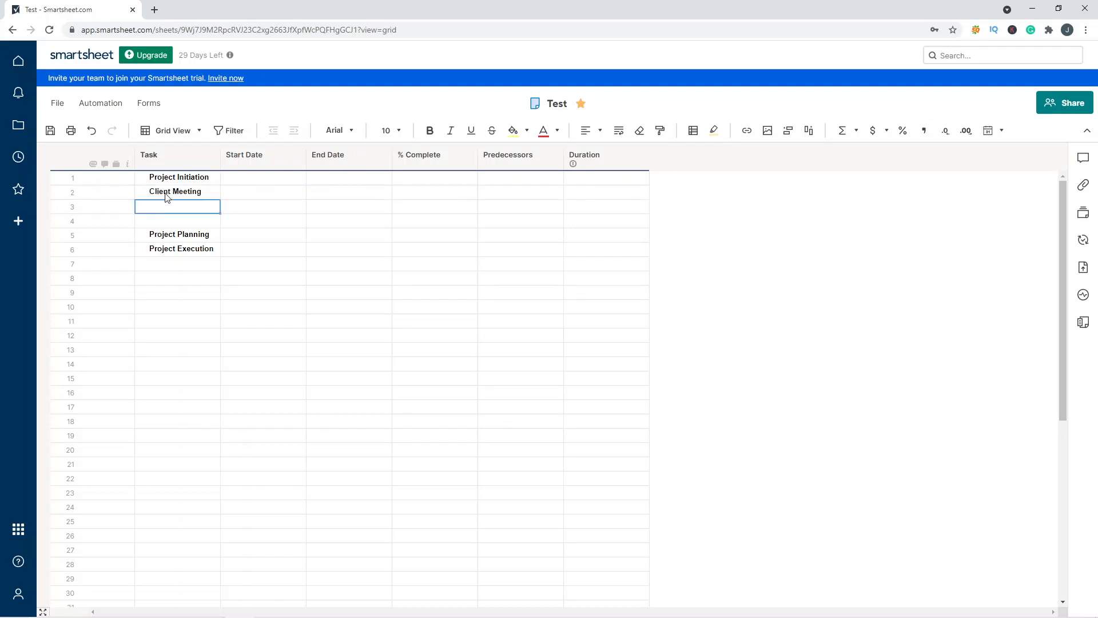
# Step: Remove the bold formatting from Client Meeting and indent it as a sub-item of Project Initiation
pyautogui.moveTo(165, 178); pyautogui.dragTo(166, 193)
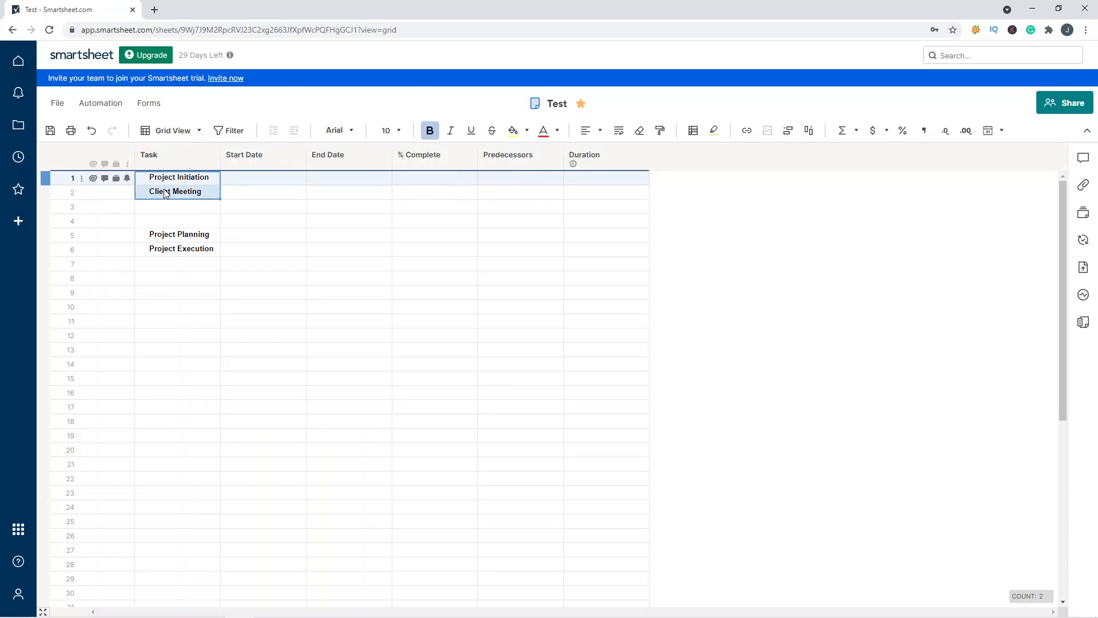
pyautogui.click(194, 192)
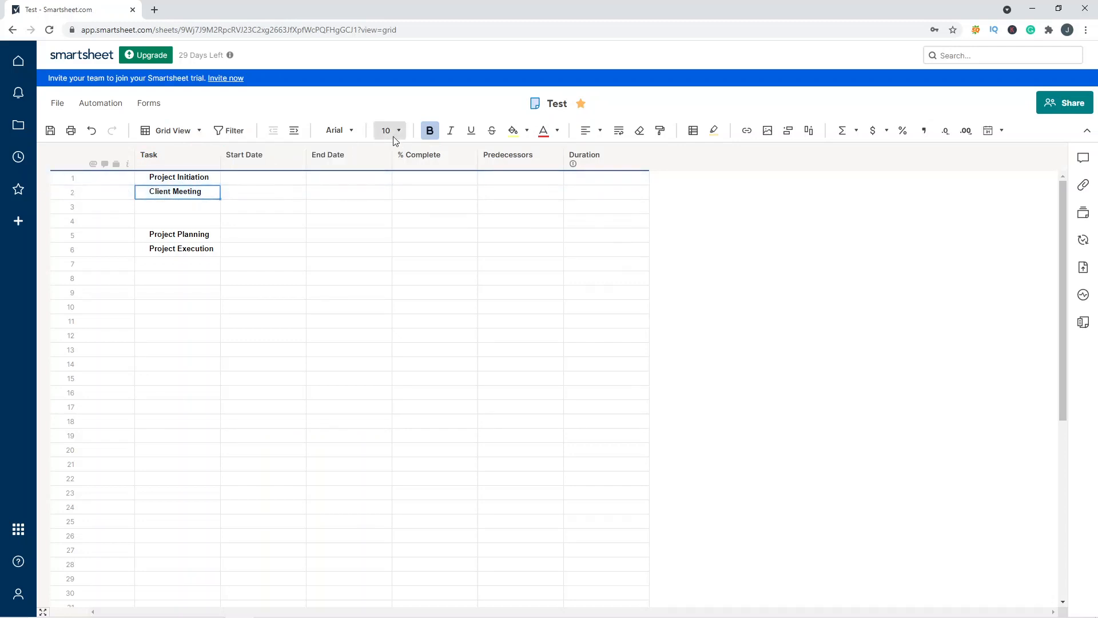
pyautogui.click(429, 130)
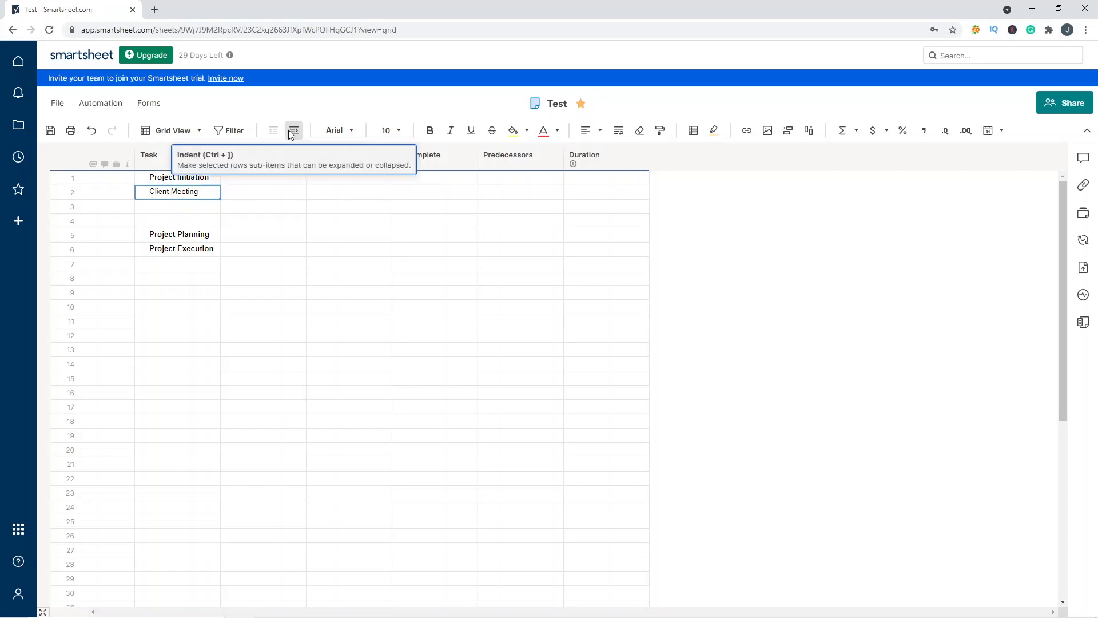
pyautogui.click(247, 205)
pyautogui.click(197, 193)
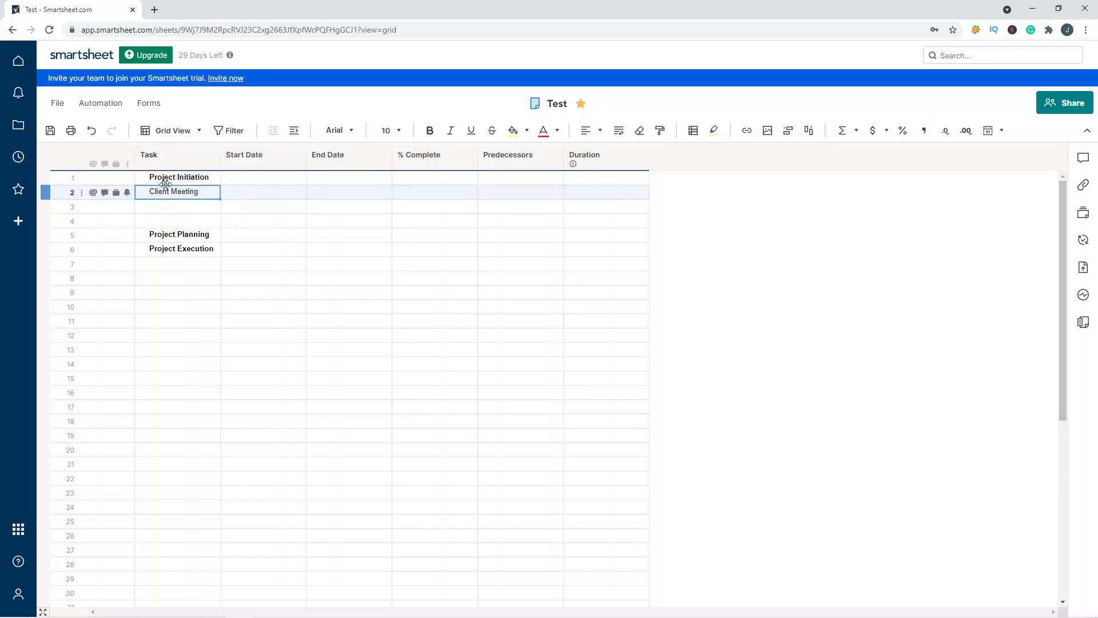
pyautogui.click(294, 132)
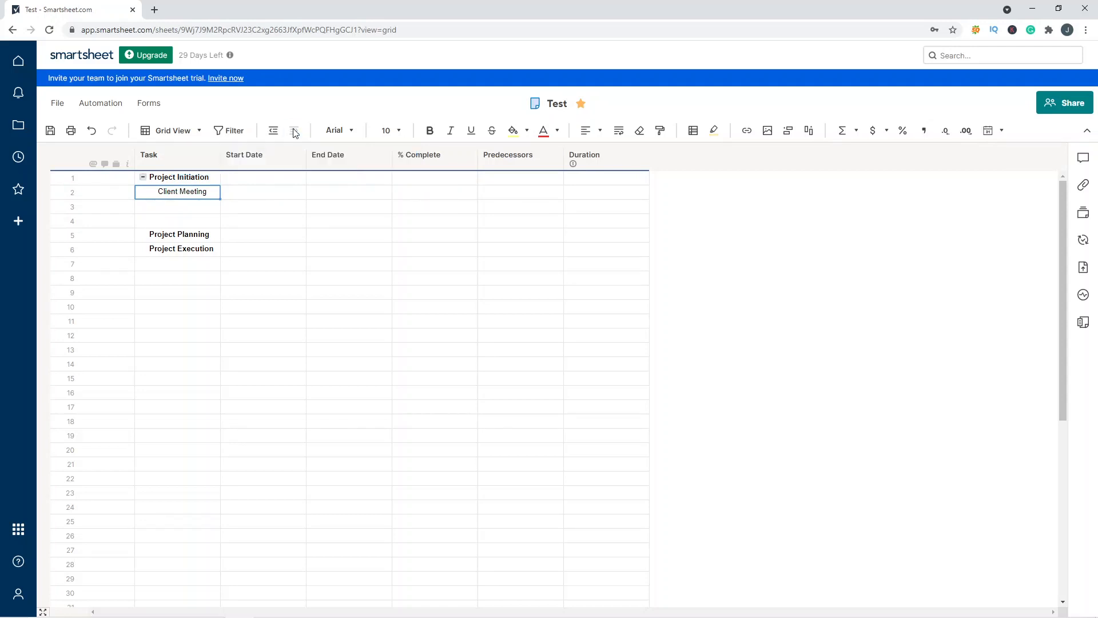
# Step: Collapse and expand the Project Initiation parent row to check its sub-item
pyautogui.click(146, 175)
pyautogui.click(143, 176)
pyautogui.click(143, 176)
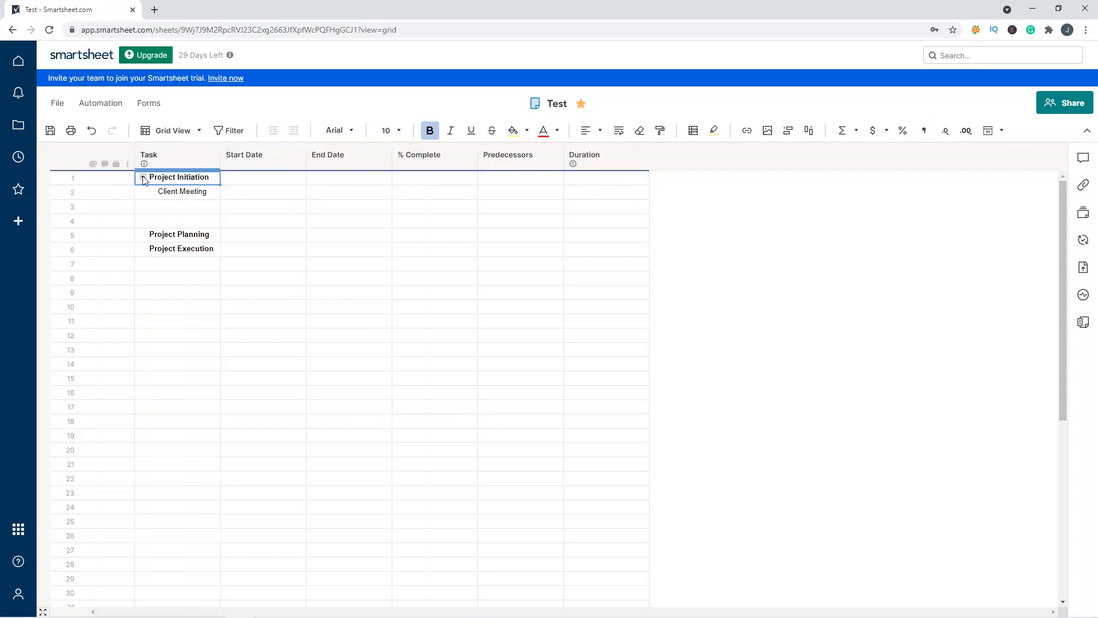
# Step: Enter the task "Project Goals Agreed" in the row below Client Meeting
pyautogui.click(156, 207)
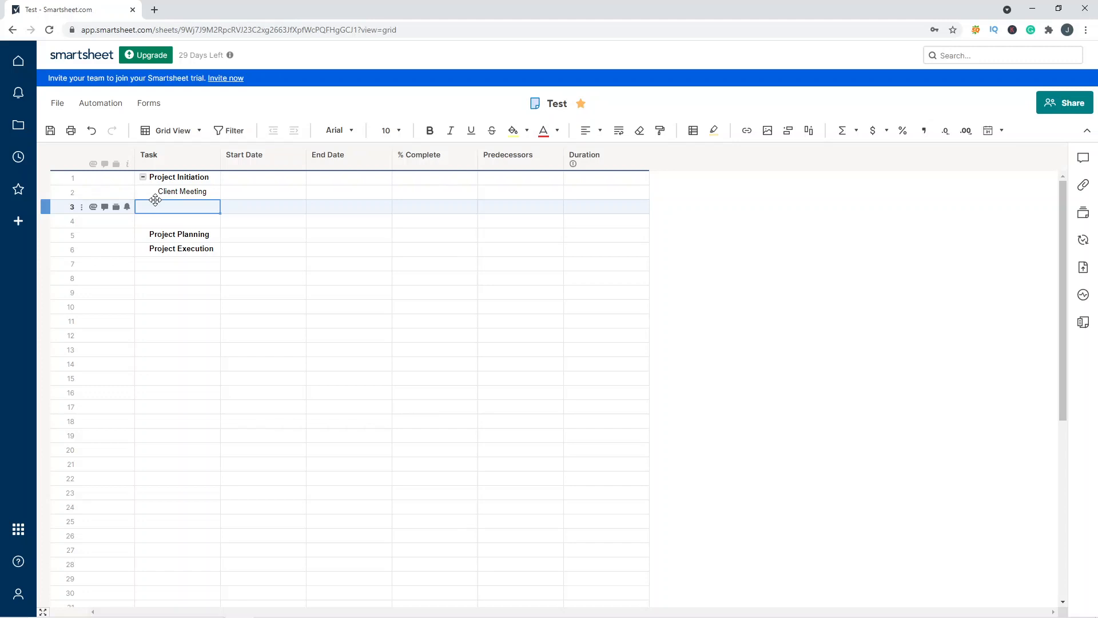
pyautogui.write('P')
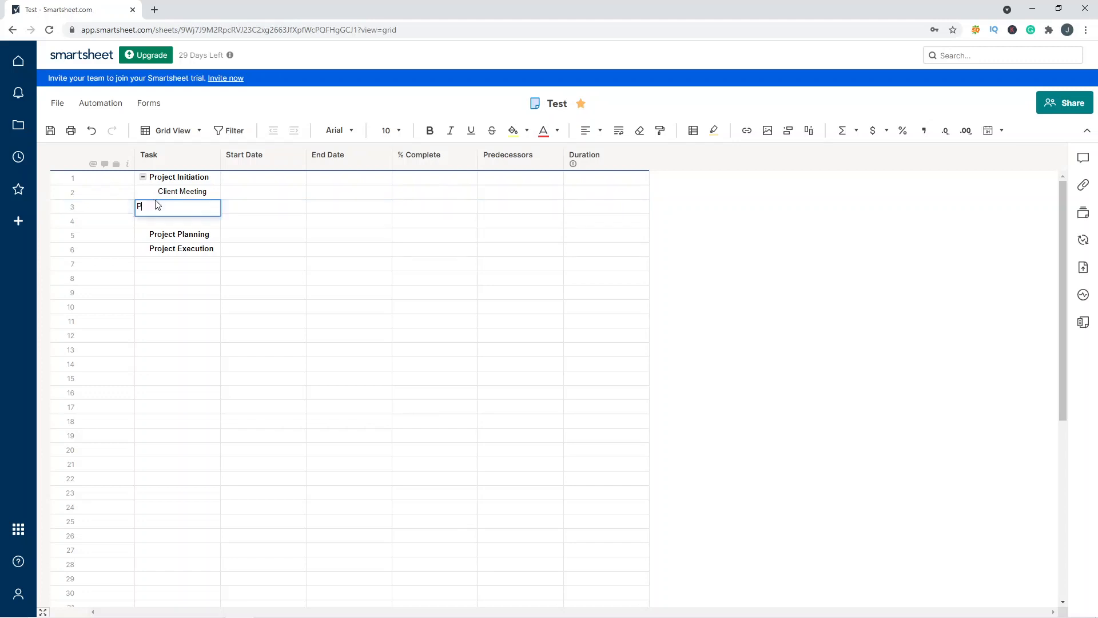
pyautogui.write('roject Goals Agreed')
pyautogui.press('Return')
pyautogui.click(157, 205)
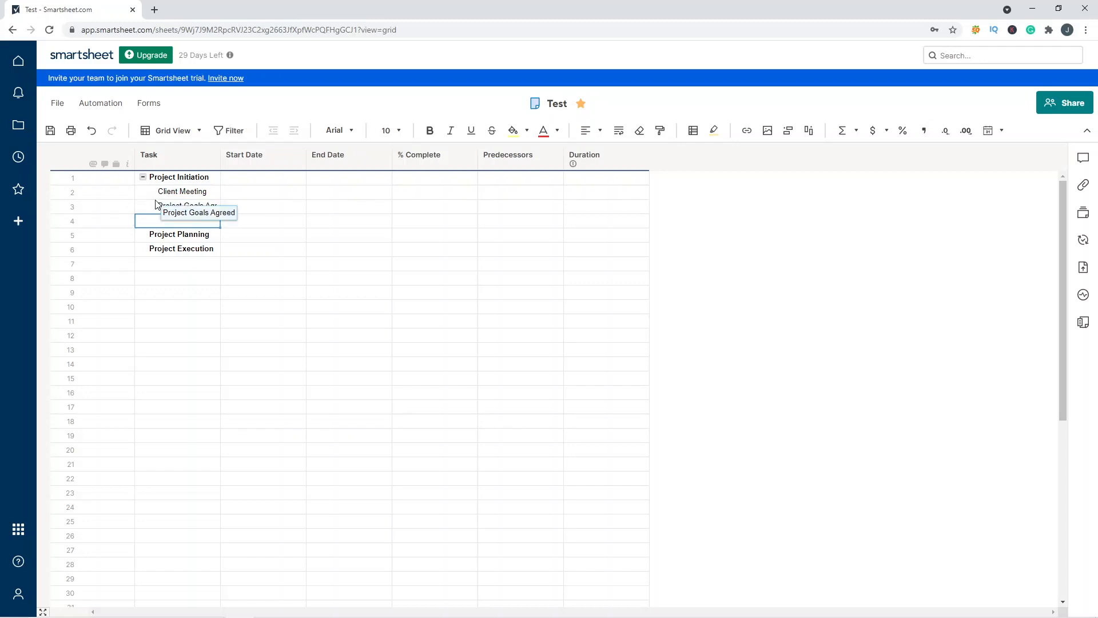
pyautogui.rightClick(157, 204)
pyautogui.click(355, 234)
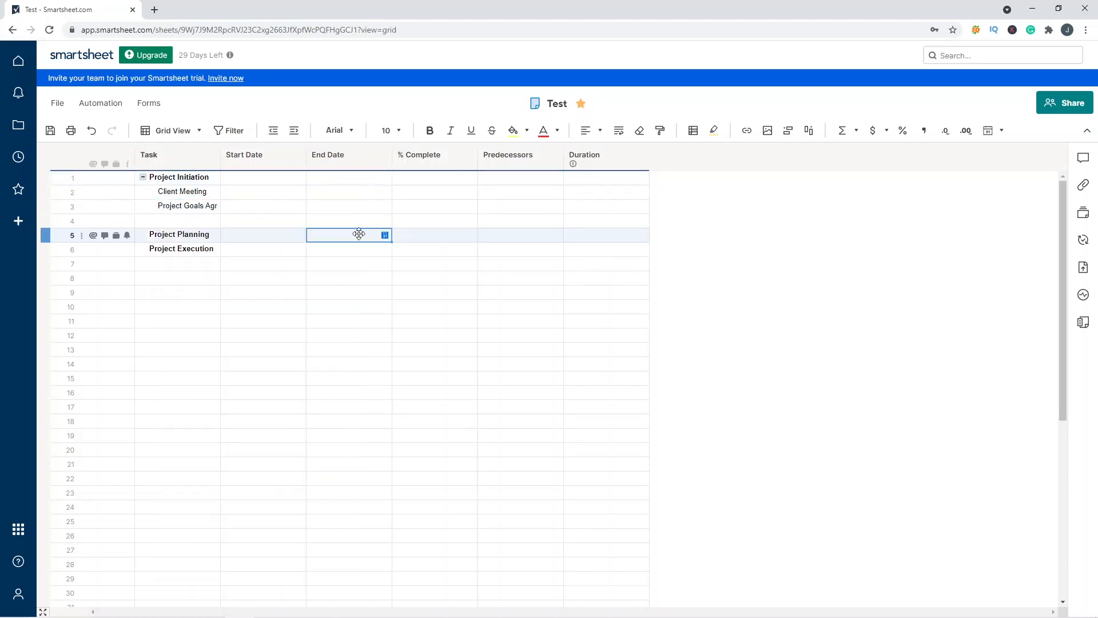
# Step: Wrap the text of the Project Goals Agreed cell and widen the Task column to about three times its width
pyautogui.click(213, 207)
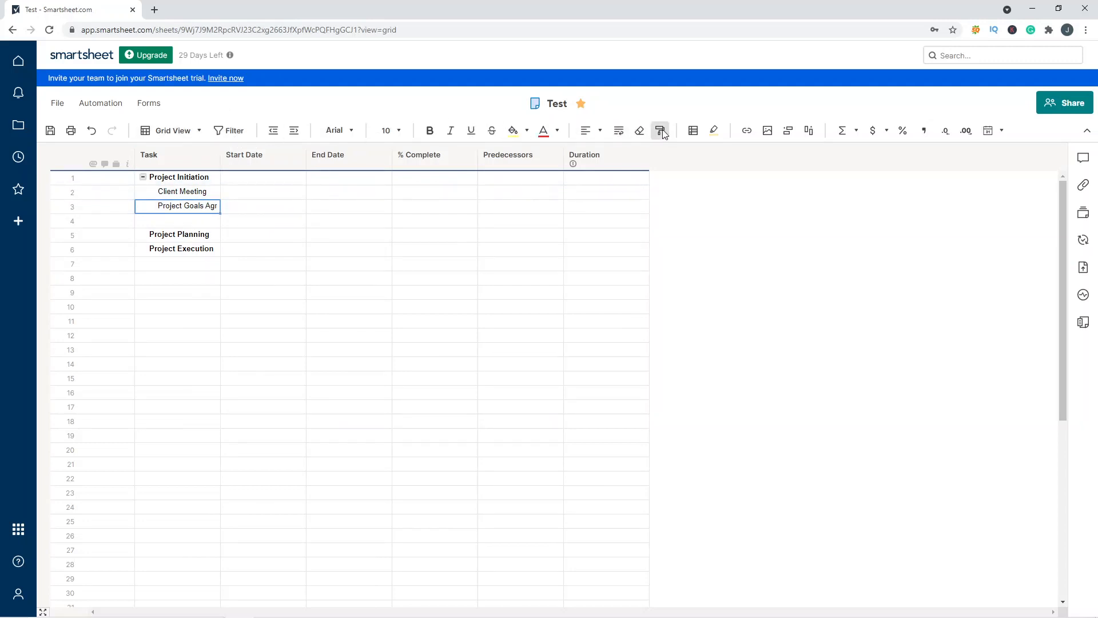
pyautogui.click(619, 132)
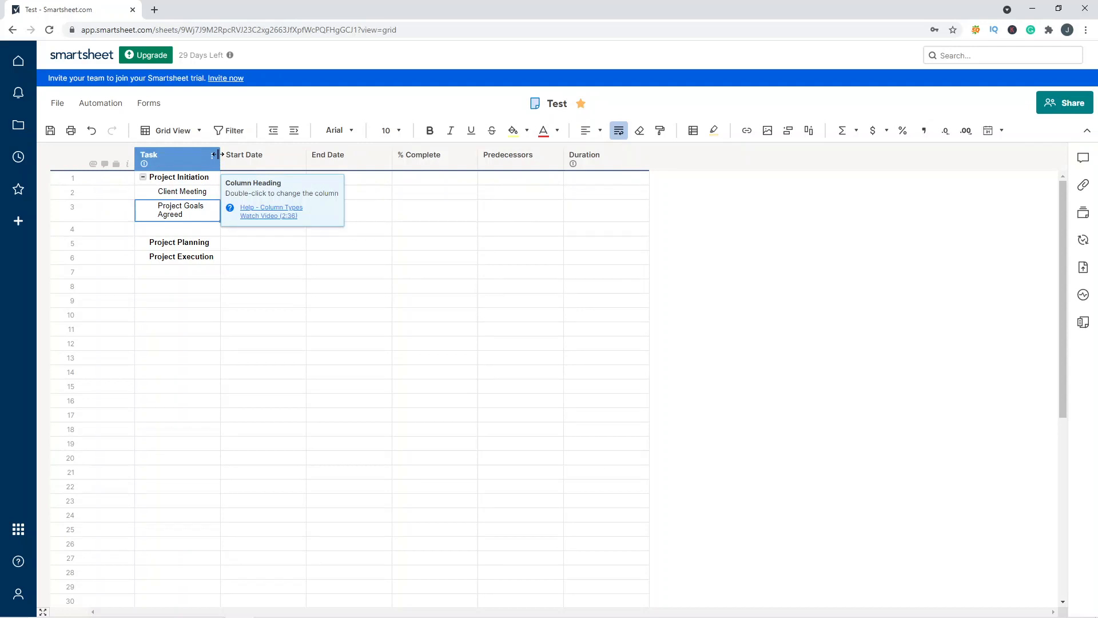
pyautogui.moveTo(217, 155); pyautogui.dragTo(406, 153)
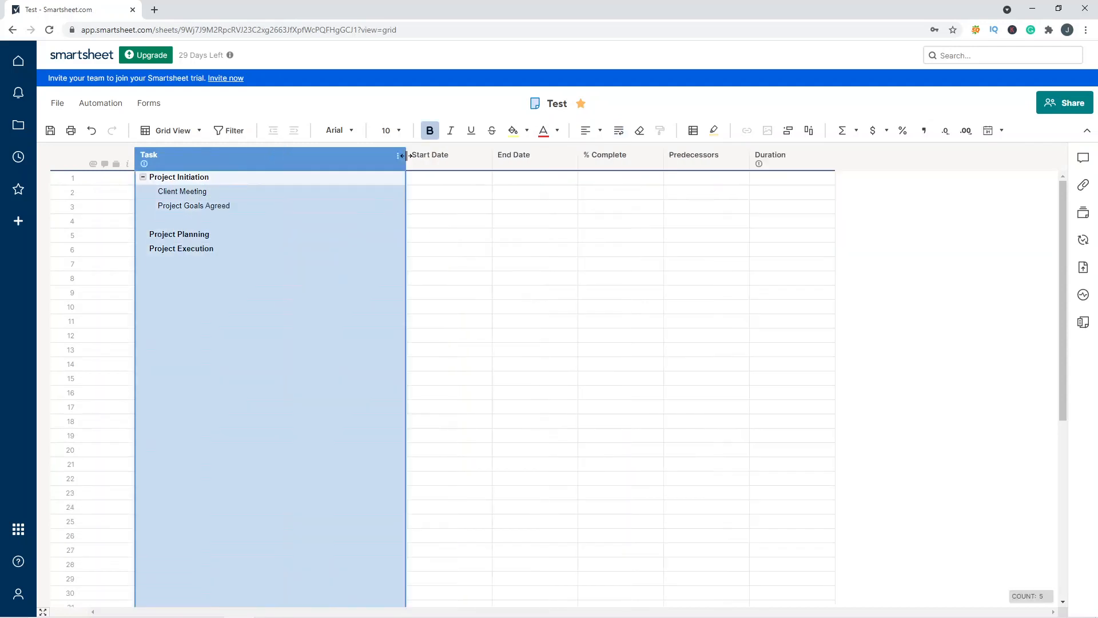
# Step: Enter the task "Project Team Established" in the blank row below Project Goals Agreed
pyautogui.click(300, 210)
pyautogui.click(299, 222)
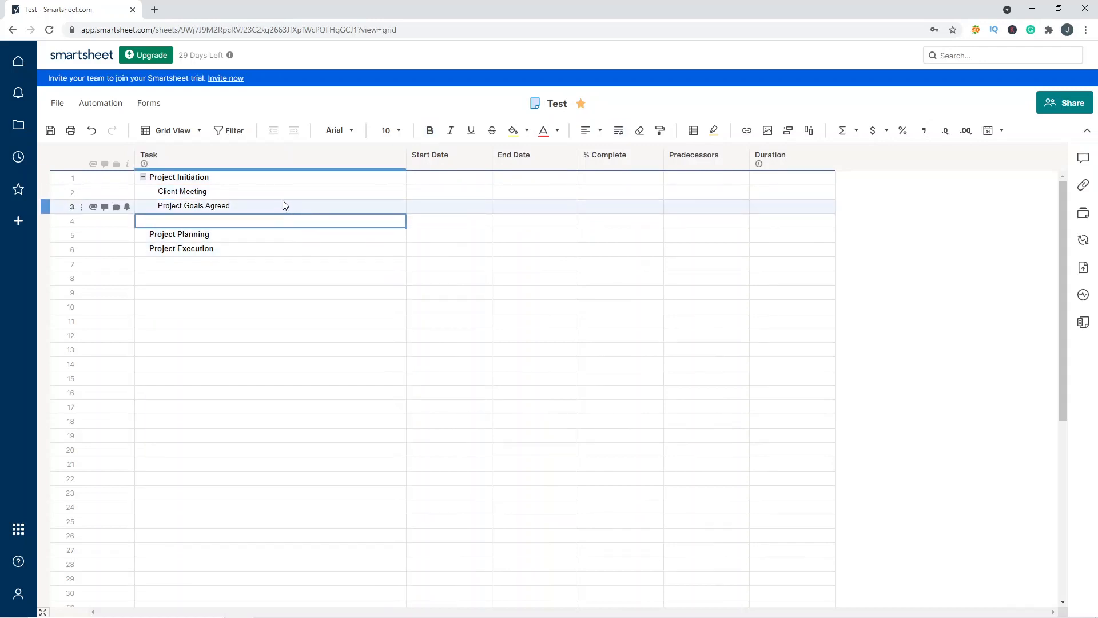
pyautogui.write('P')
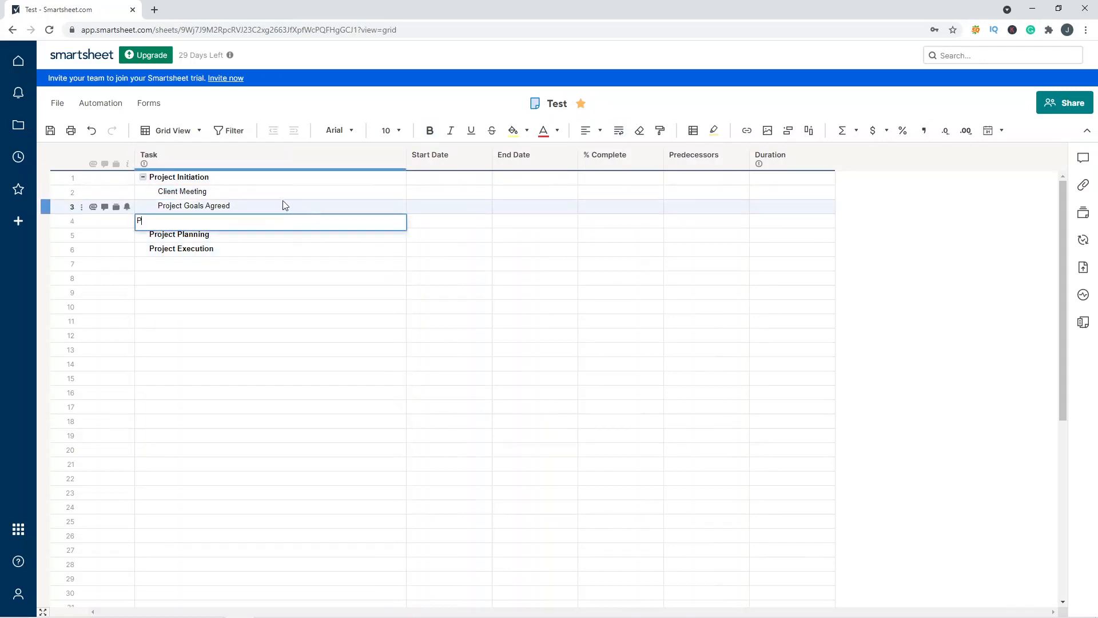
pyautogui.write('roject Team Establoshed')
pyautogui.press('BackSpace')
pyautogui.press('BackSpace')
pyautogui.press('BackSpace')
pyautogui.press('BackSpace')
pyautogui.press('BackSpace')
pyautogui.write('ished')
pyautogui.press('Return')
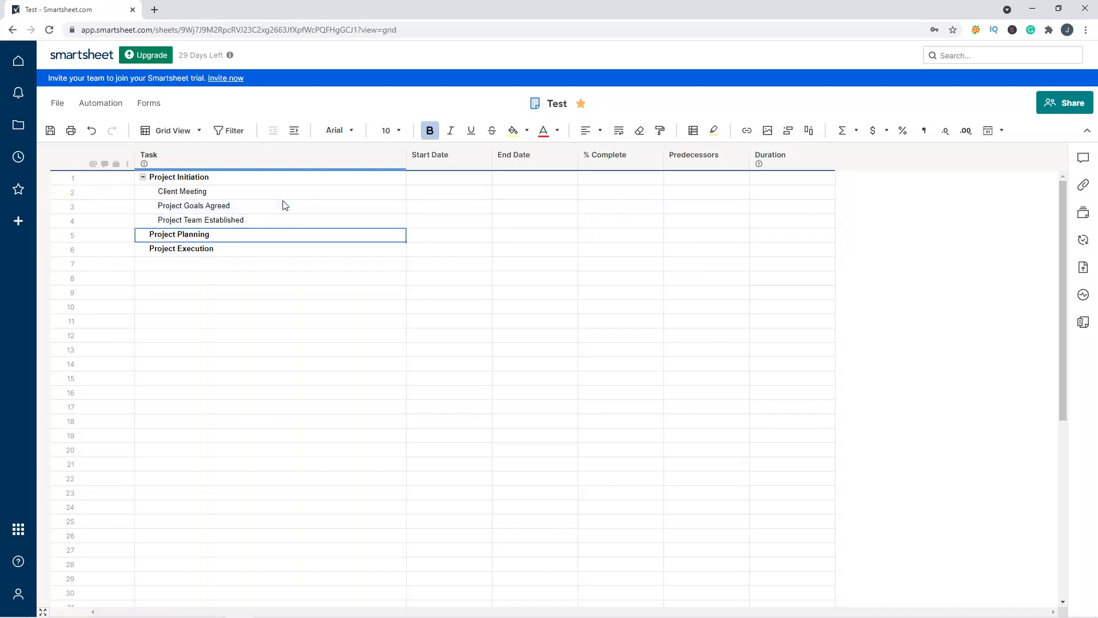
# Step: Insert three blank rows between Project Planning and Project Execution
pyautogui.rightClick(62, 252)
pyautogui.click(89, 181)
pyautogui.rightClick(57, 252)
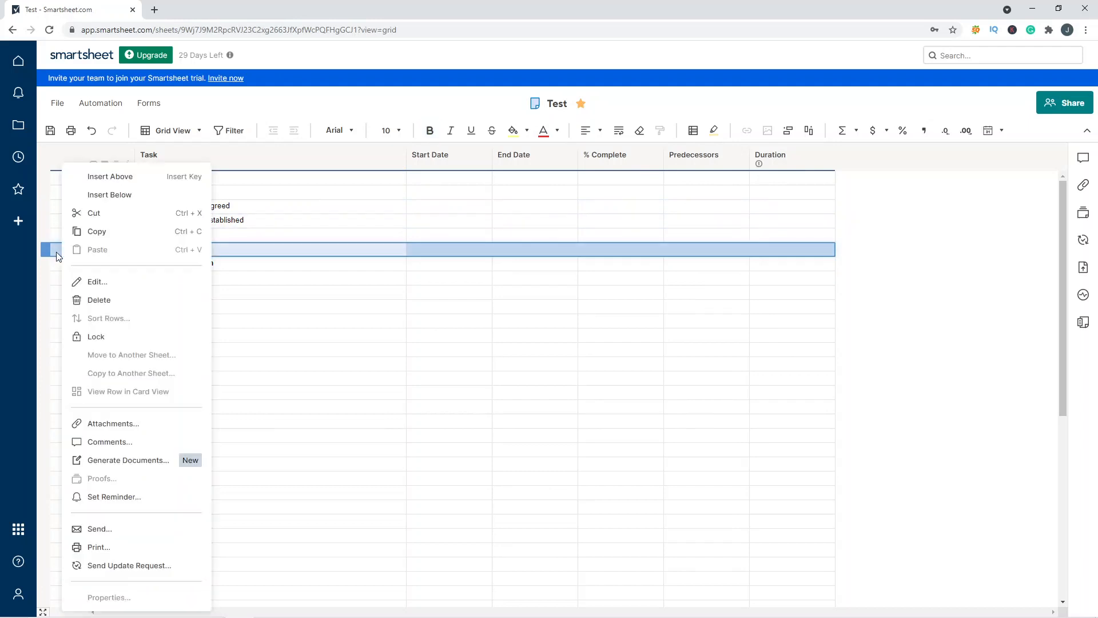
pyautogui.click(100, 180)
pyautogui.rightClick(57, 251)
pyautogui.click(96, 194)
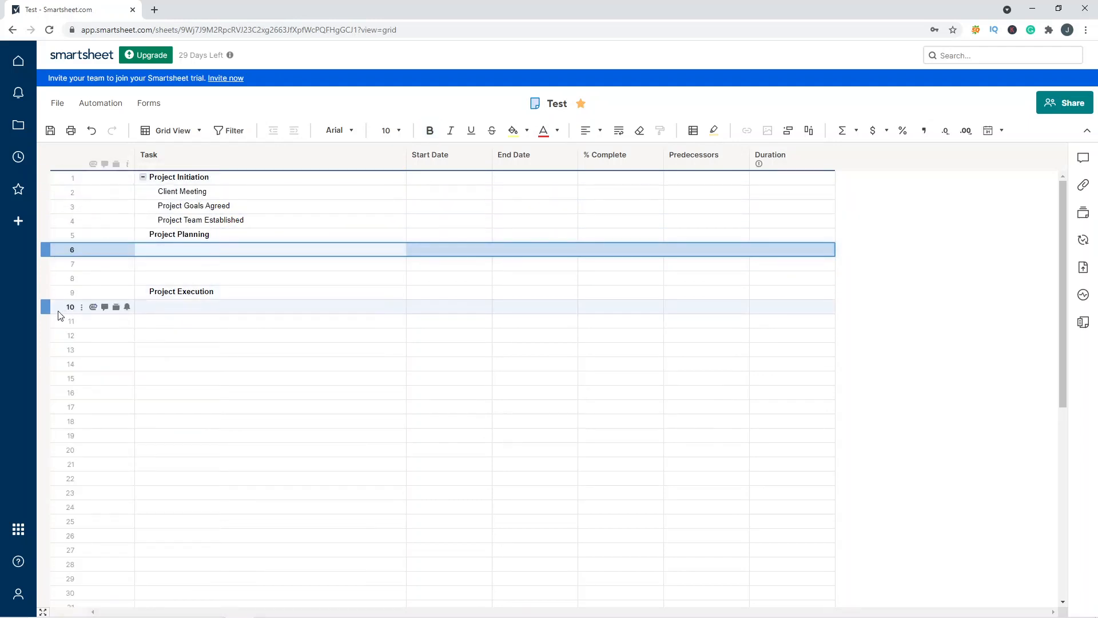
# Step: Enter the task "Procurement Completed" in the row below Project Execution
pyautogui.click(171, 307)
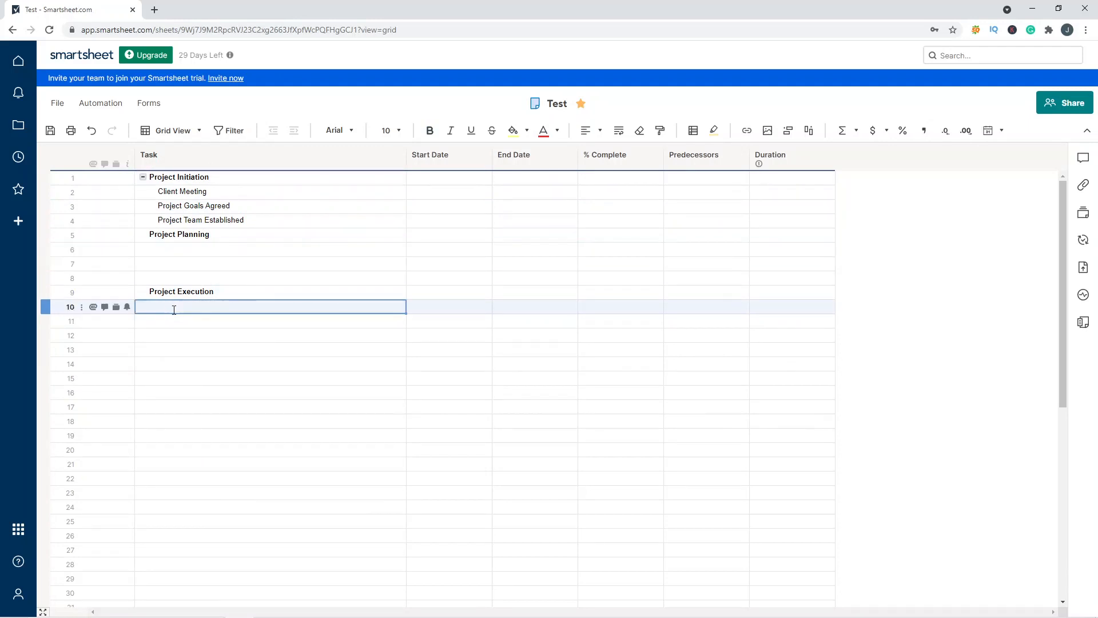
pyautogui.write('Prod')
pyautogui.write('ure')
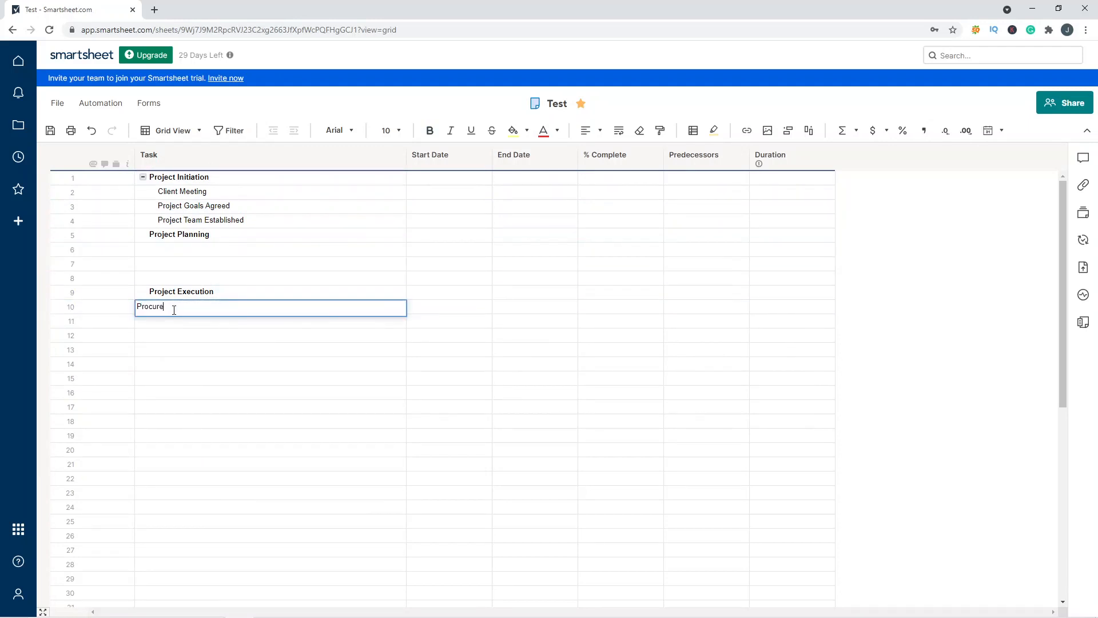
pyautogui.write('ment Completed')
pyautogui.press('Return')
# Step: Remove the bold formatting from Procurement Completed and indent it under Project Execution
pyautogui.click(173, 310)
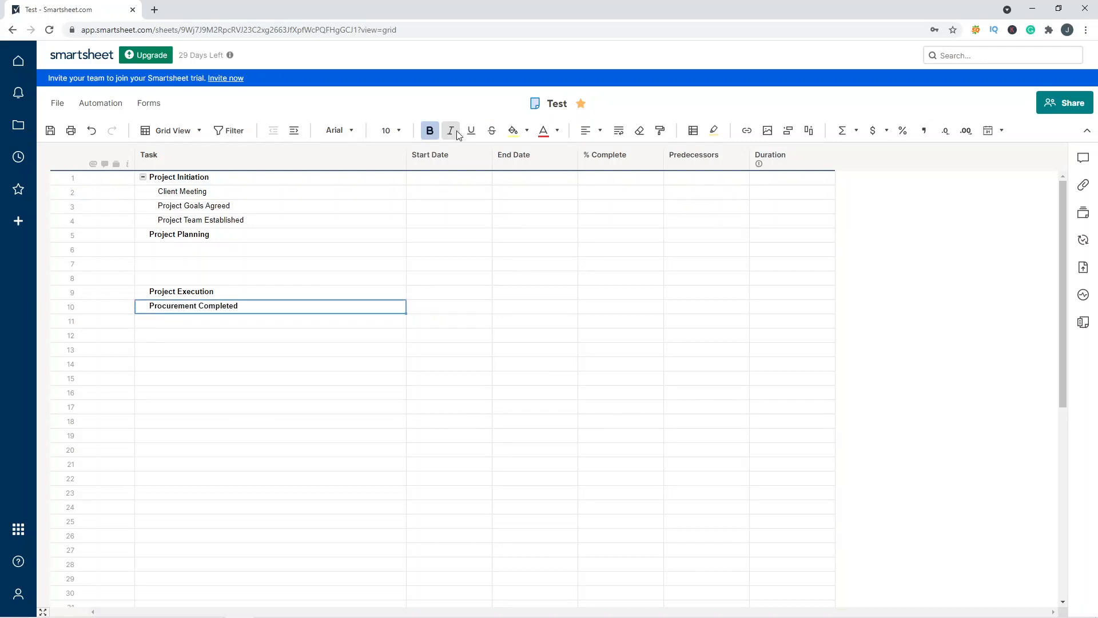
pyautogui.click(430, 130)
pyautogui.click(293, 131)
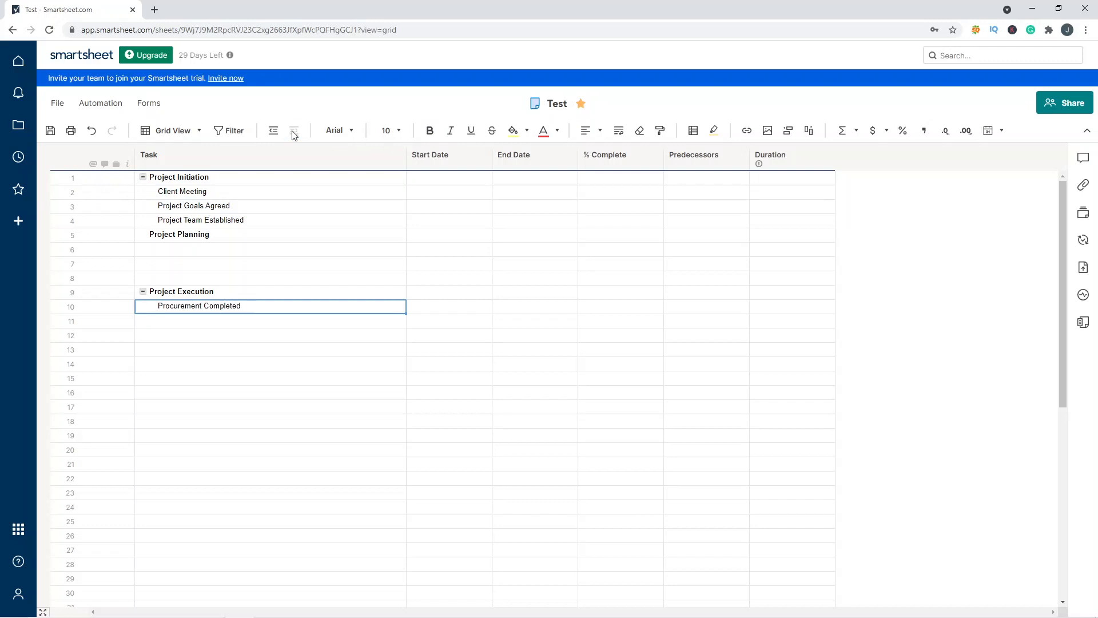
# Step: Enter the task "Risk Analysis Completed" in the first blank row below Project Planning
pyautogui.click(223, 249)
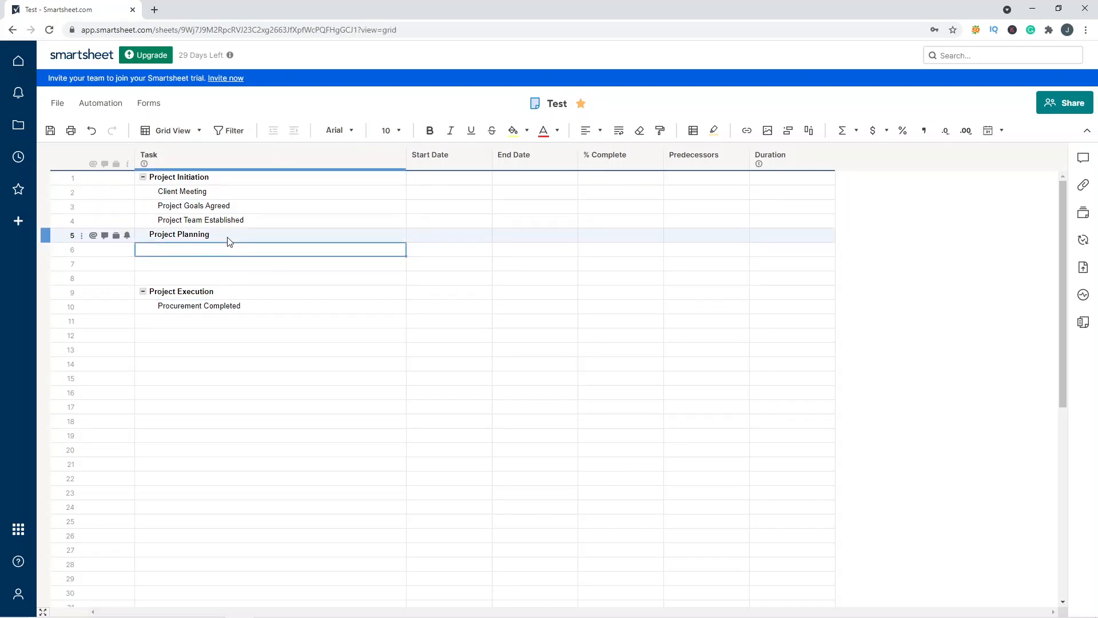
pyautogui.hotkey('ctrl', 'r')
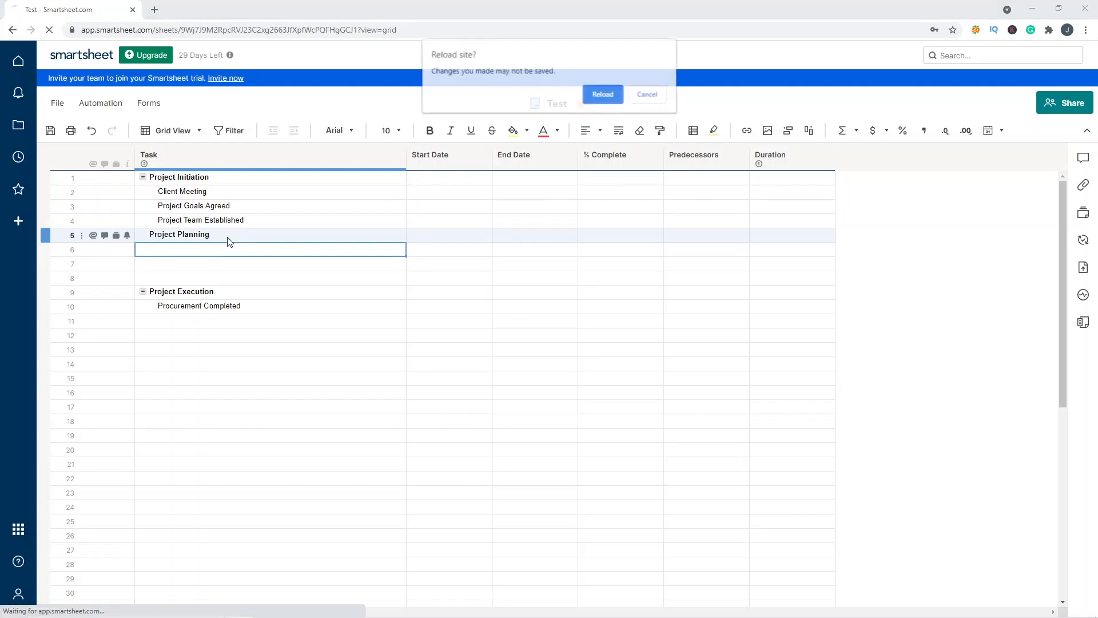
pyautogui.click(657, 94)
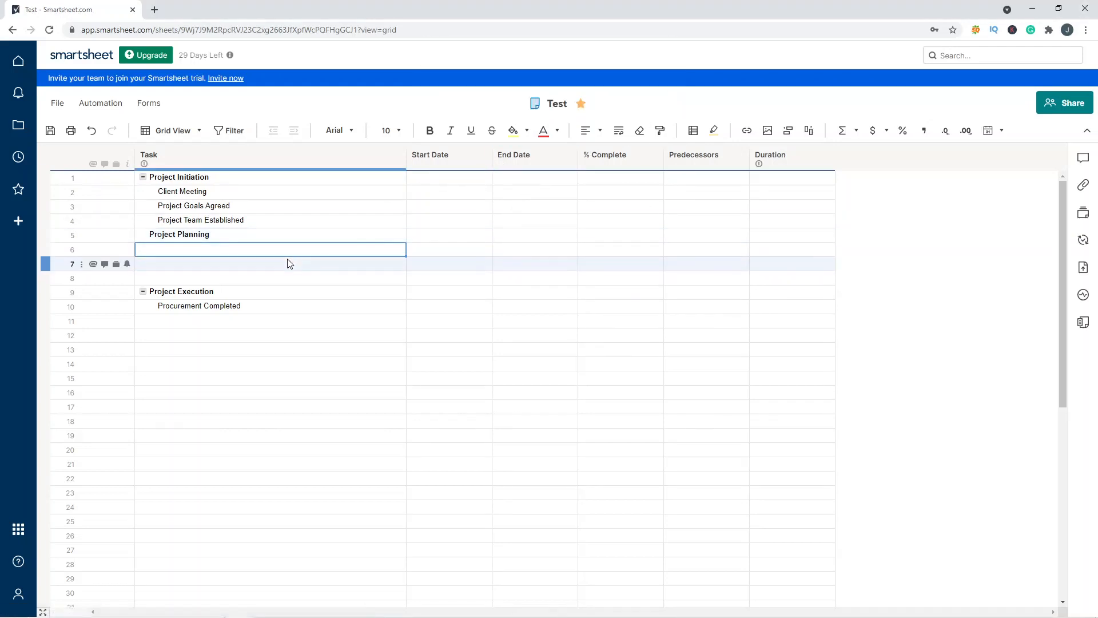
pyautogui.write('Risk Analyssi')
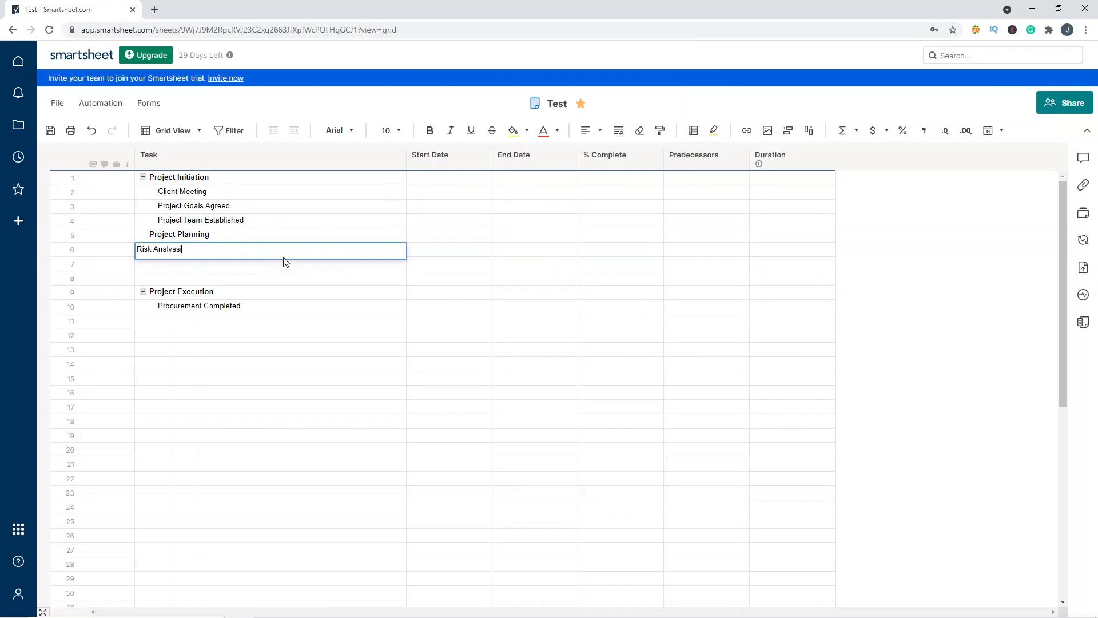
pyautogui.press('BackSpace')
pyautogui.press('BackSpace')
pyautogui.write('is Completed')
pyautogui.press('Return')
# Step: Enter the task "Business Requirements Designed" below Risk Analysis Completed and delete the leftover blank row above Project Execution
pyautogui.write('Busine')
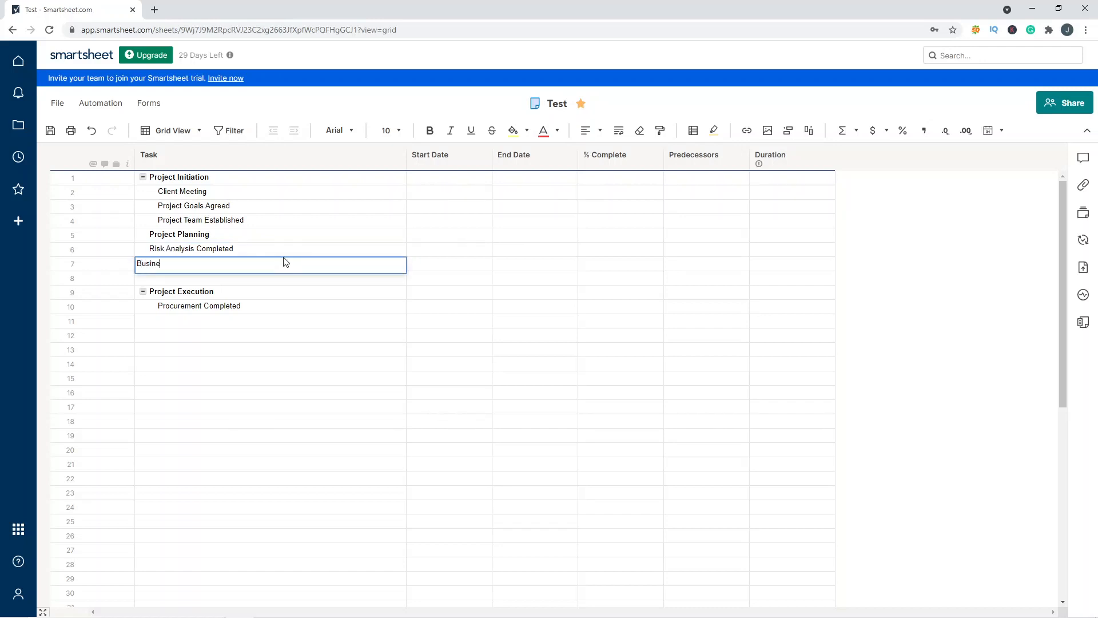
pyautogui.write('ss requirements Designed')
pyautogui.press('Return')
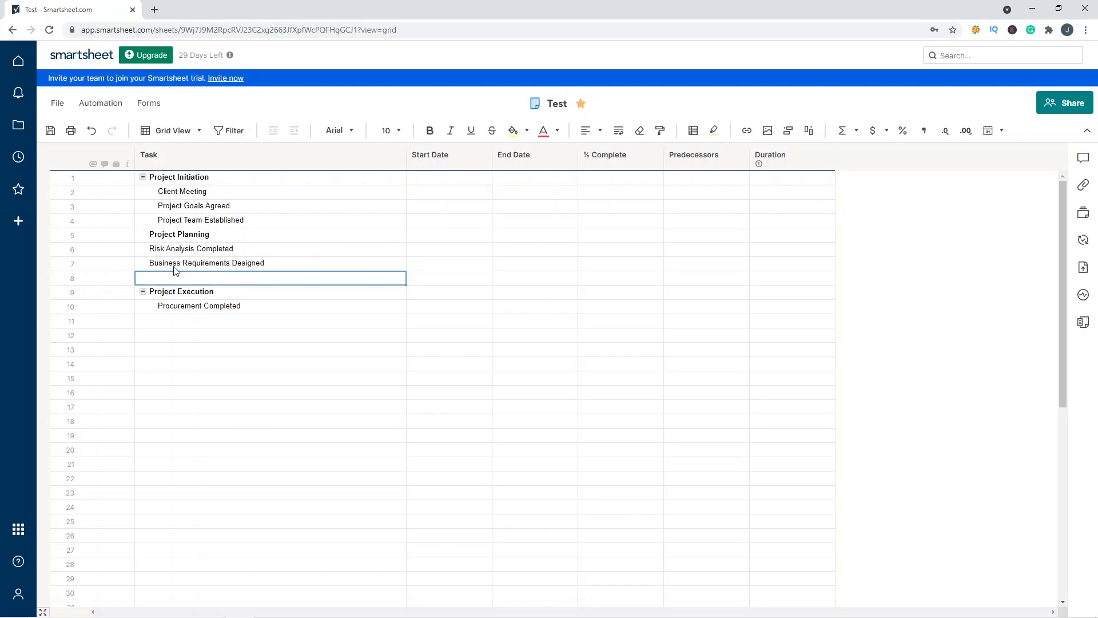
pyautogui.click(45, 277)
pyautogui.click(87, 299)
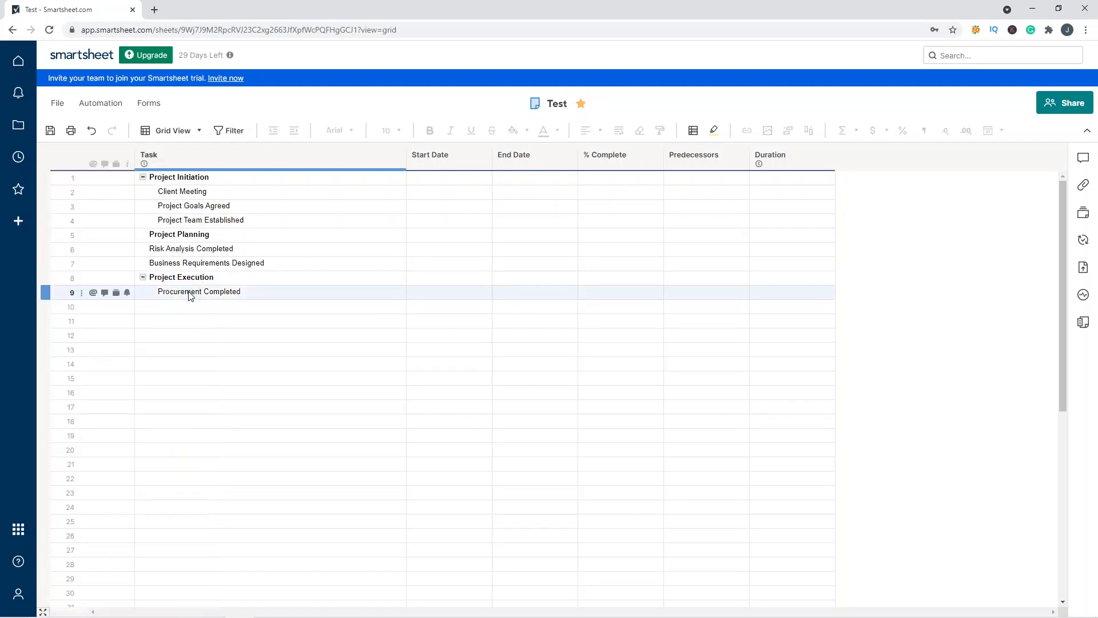
# Step: Indent Risk Analysis Completed and Business Requirements Designed under Project Planning, and save the sheet
pyautogui.moveTo(176, 240); pyautogui.dragTo(183, 264)
pyautogui.click(182, 260)
pyautogui.click(294, 131)
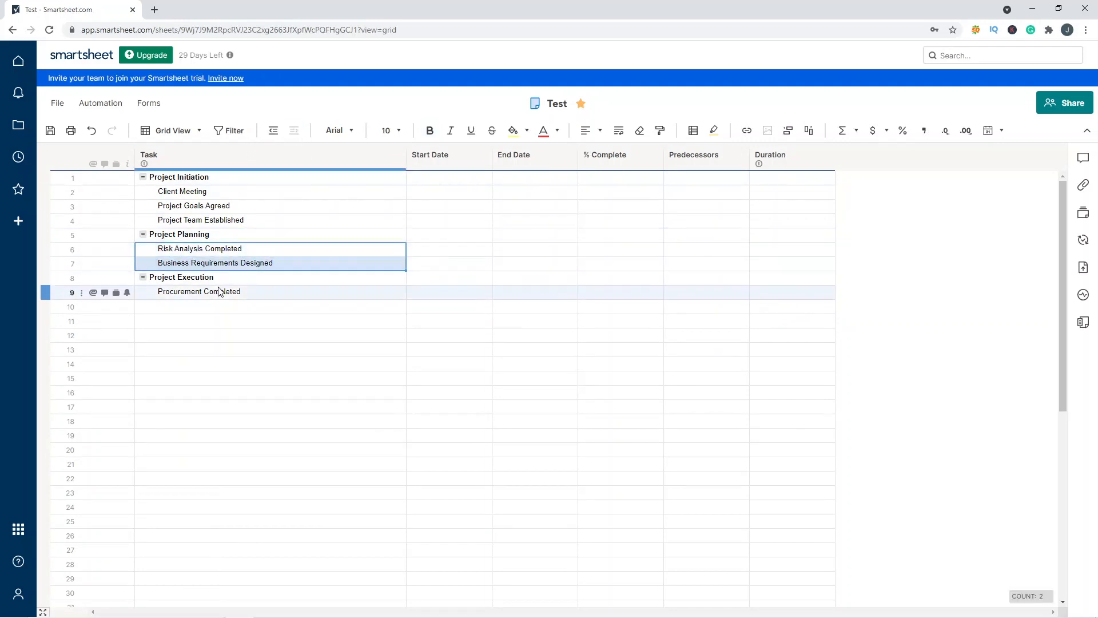
pyautogui.click(229, 321)
pyautogui.click(50, 130)
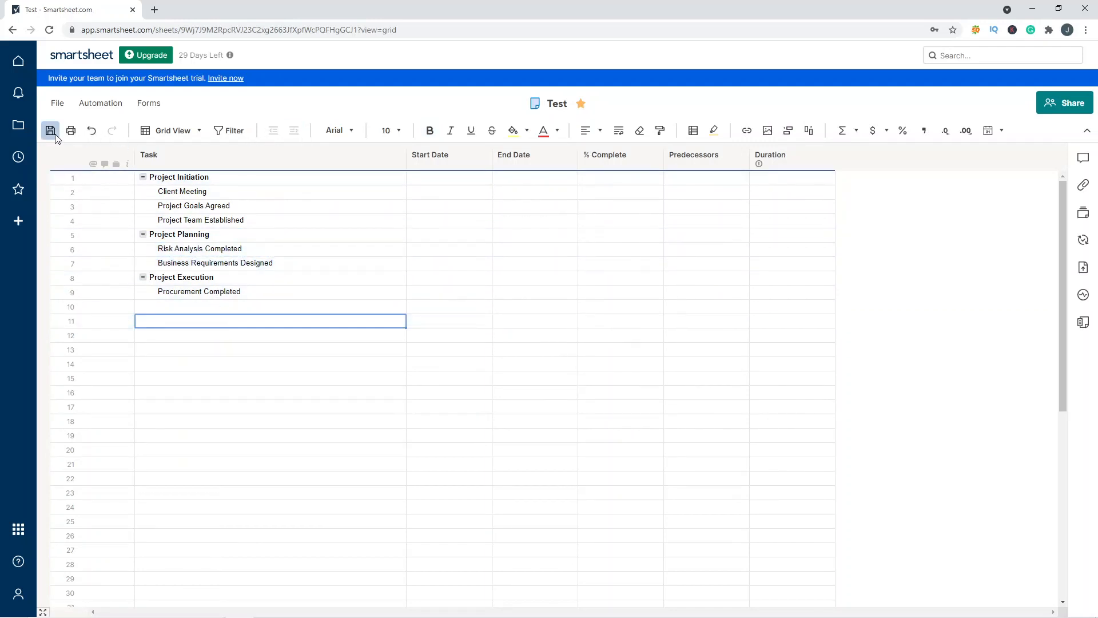
# Step: Collapse the Project Planning and Project Execution groups, keeping Project Initiation expanded
pyautogui.click(143, 177)
pyautogui.click(143, 177)
pyautogui.click(140, 235)
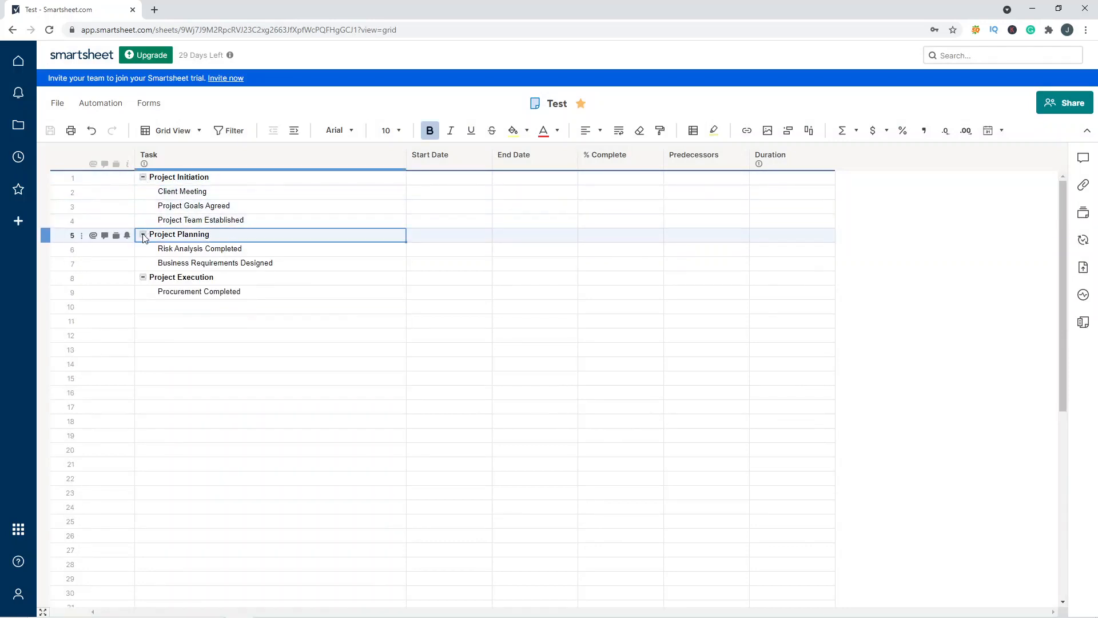
pyautogui.click(143, 277)
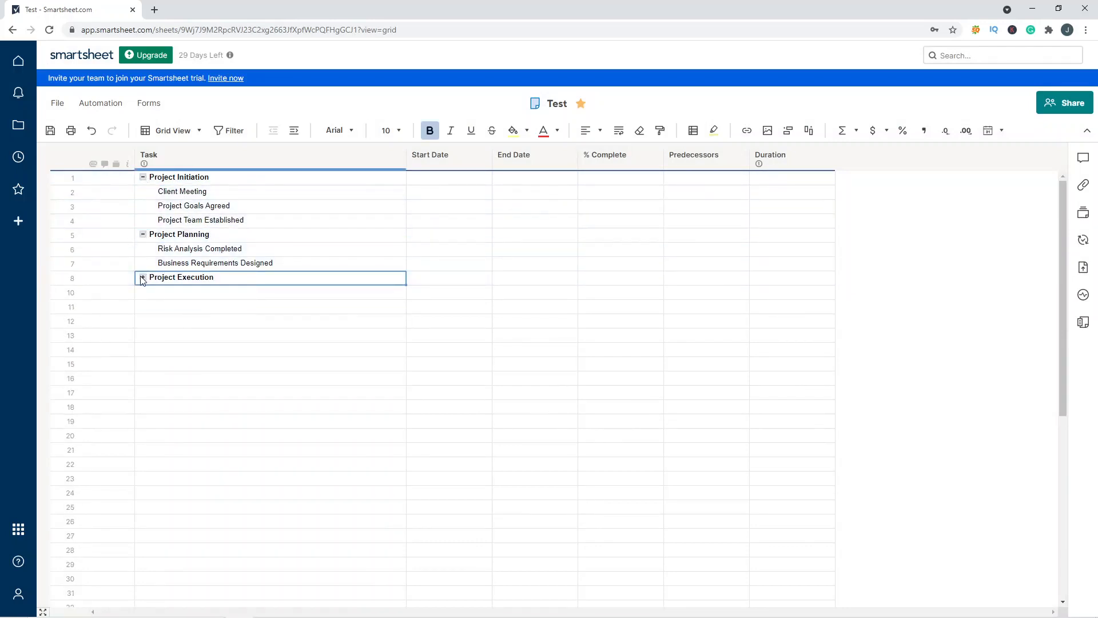
pyautogui.click(143, 235)
pyautogui.click(178, 191)
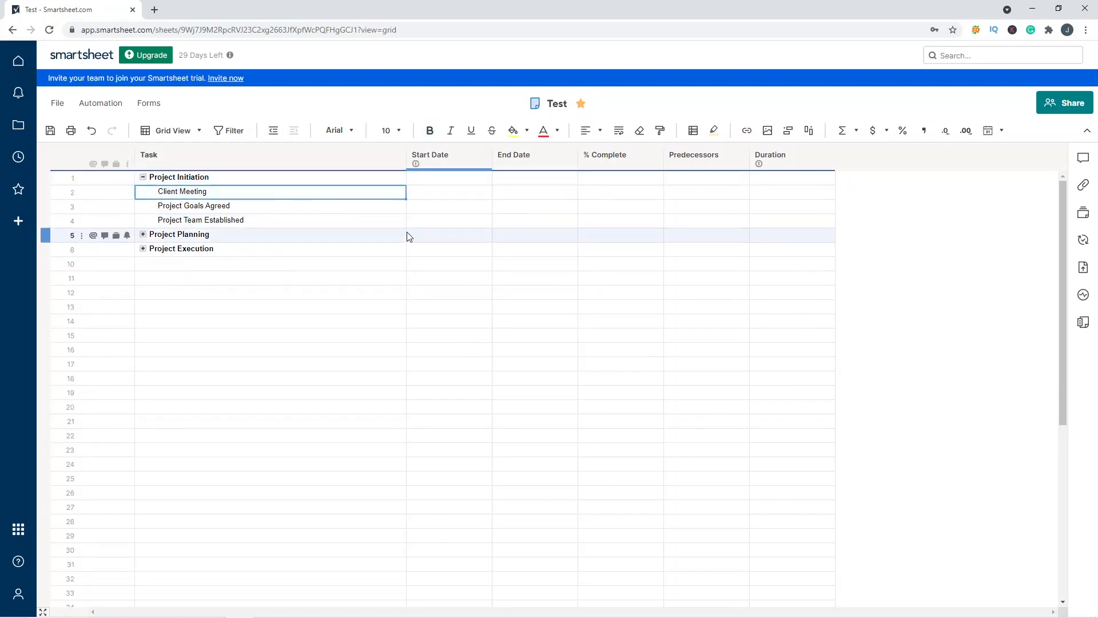
# Step: Try to edit the start date of the Project Initiation parent row directly
pyautogui.click(442, 179)
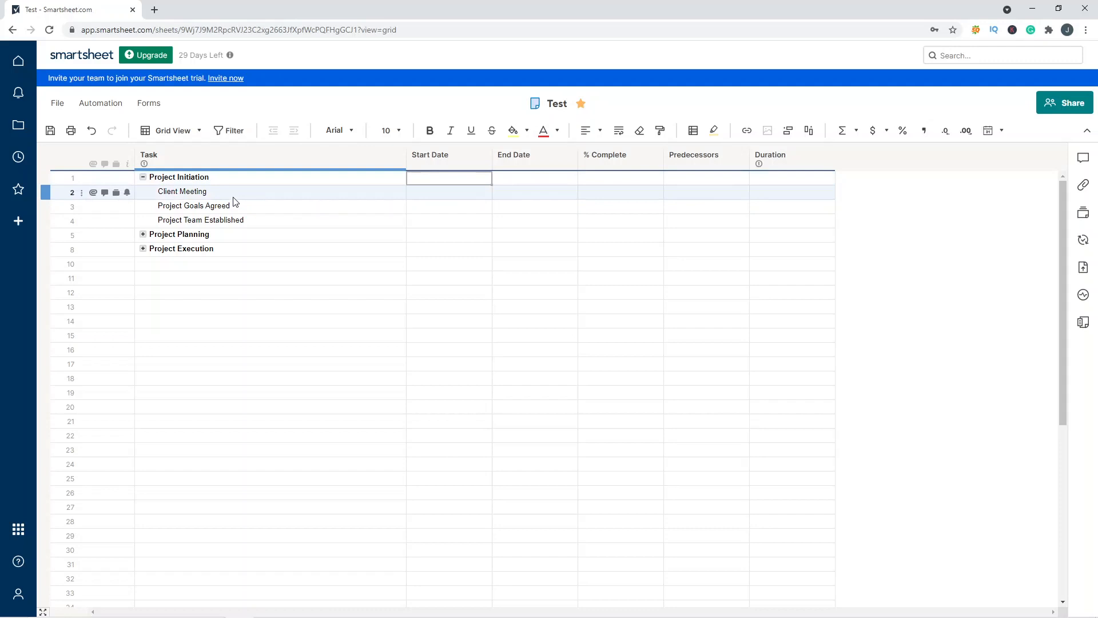
pyautogui.click(413, 194)
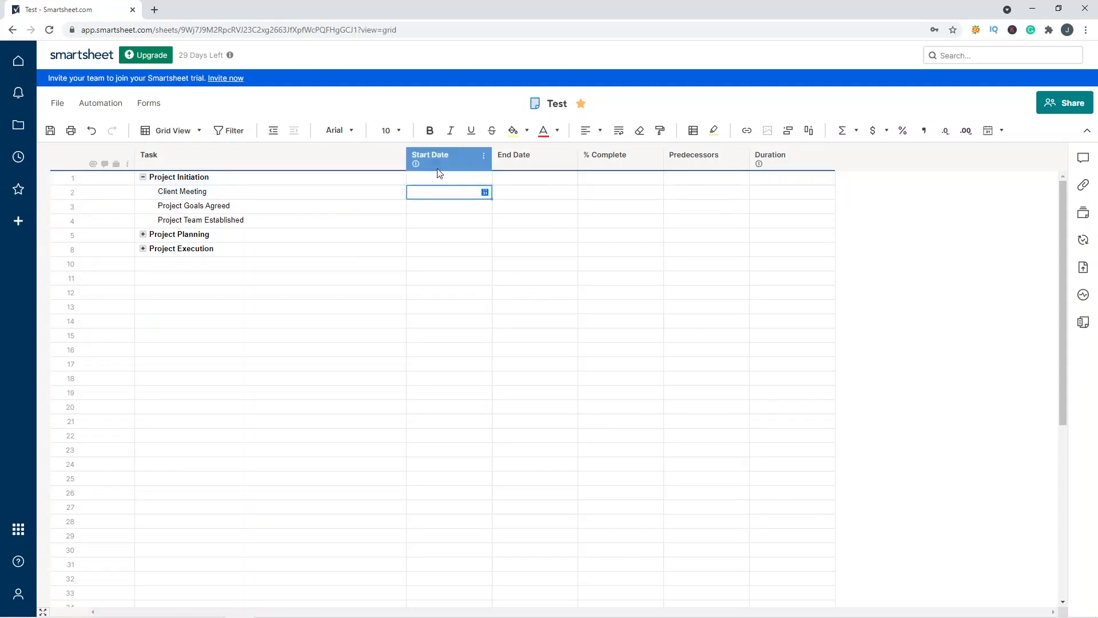
pyautogui.click(436, 180)
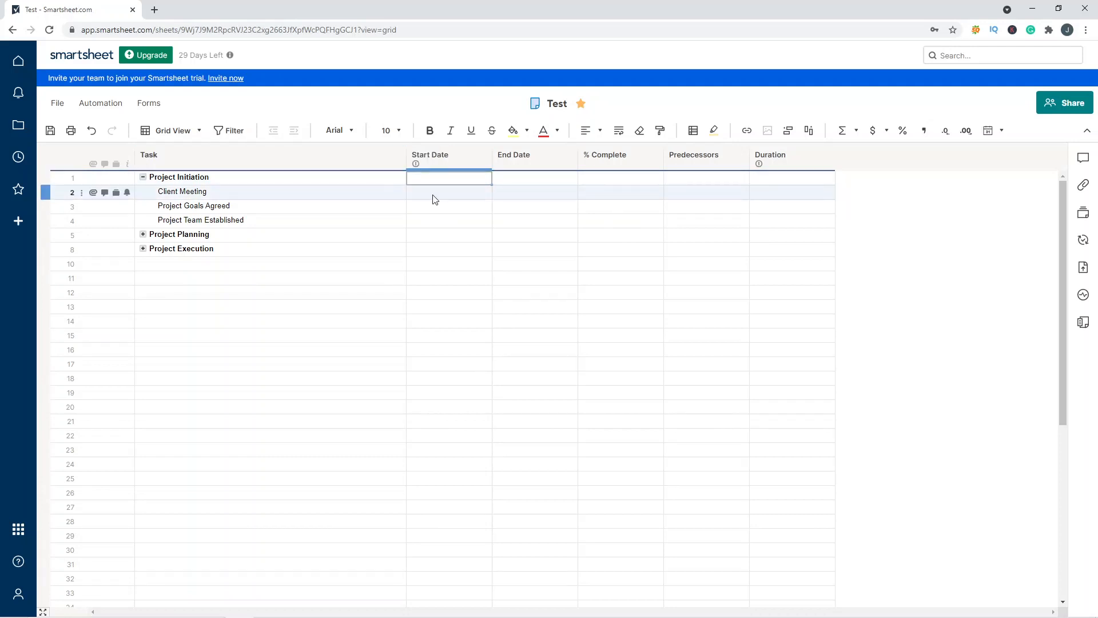
pyautogui.press('Return')
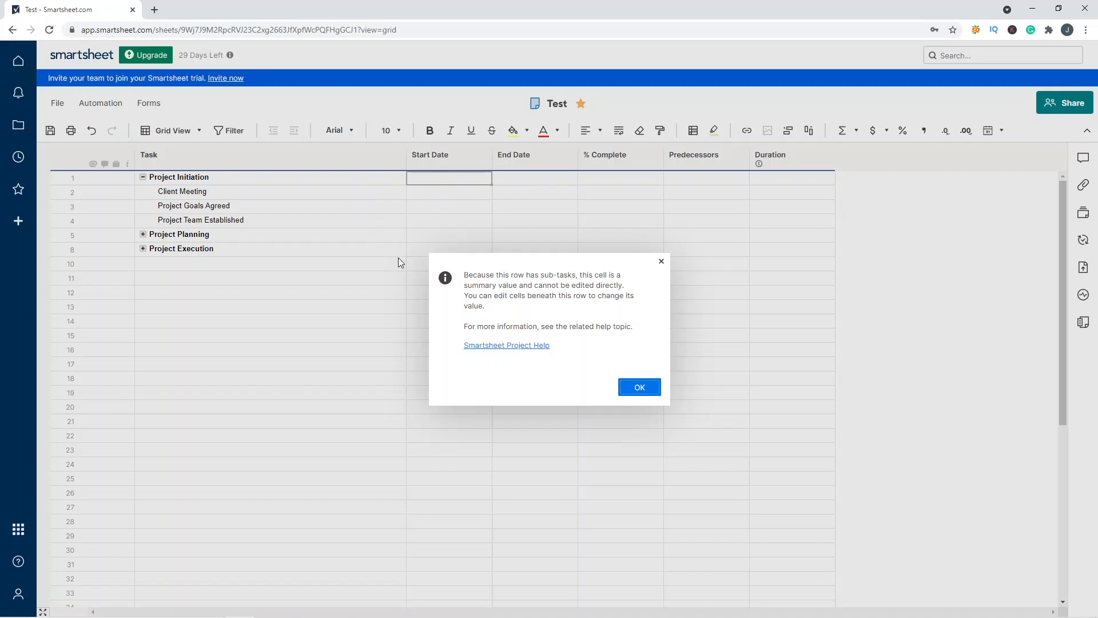
pyautogui.click(661, 263)
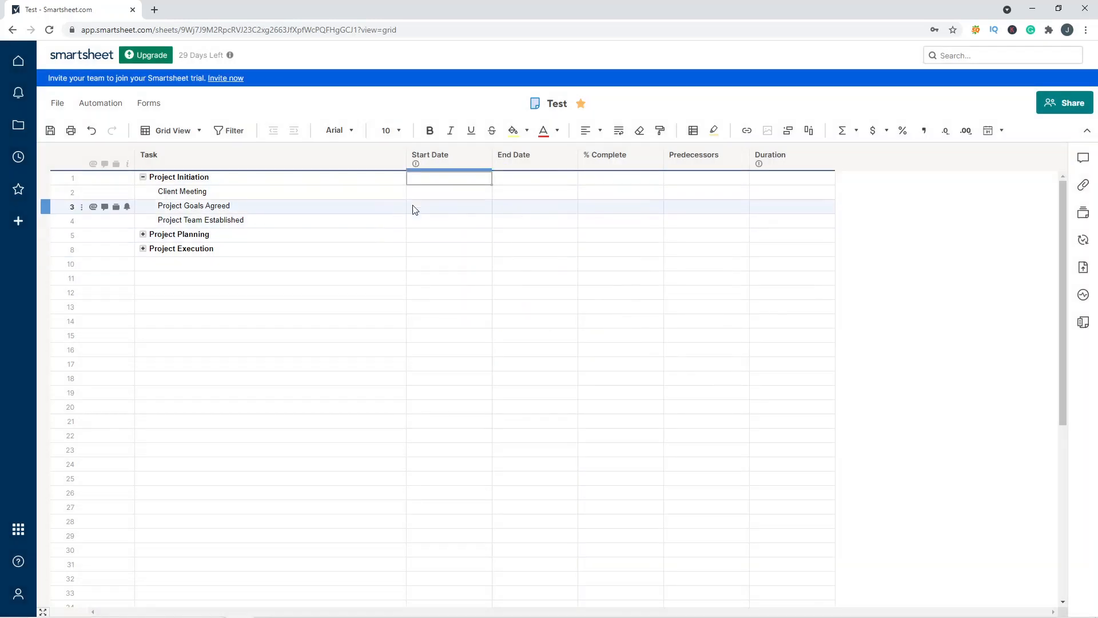
# Step: Set the Client Meeting start date to today, 07/09/21, using the date picker
pyautogui.click(440, 198)
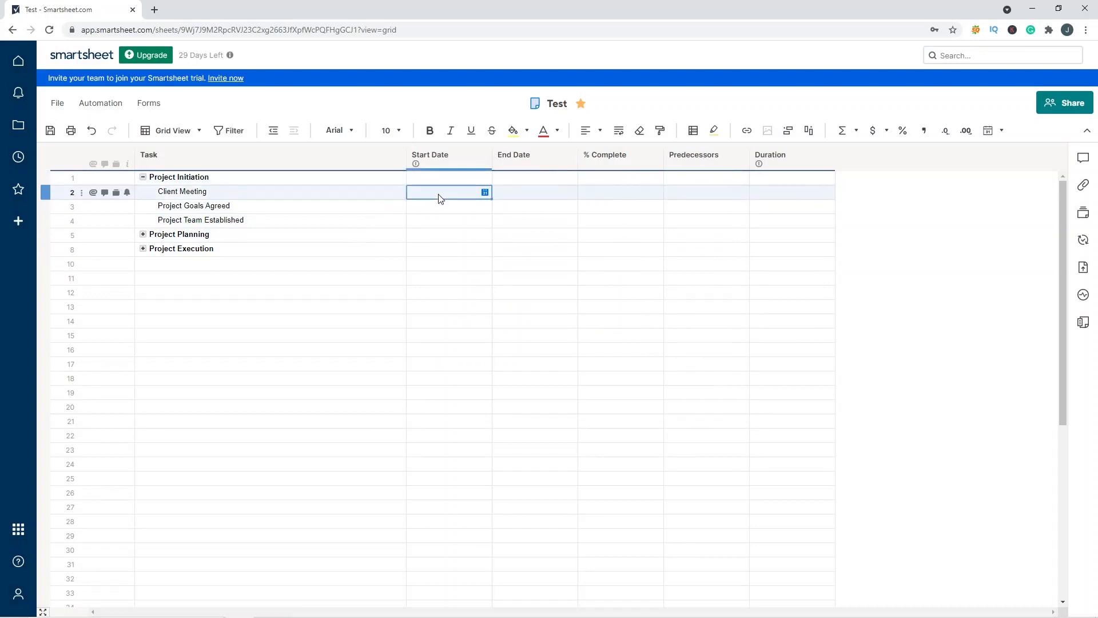
pyautogui.click(484, 193)
pyautogui.click(586, 312)
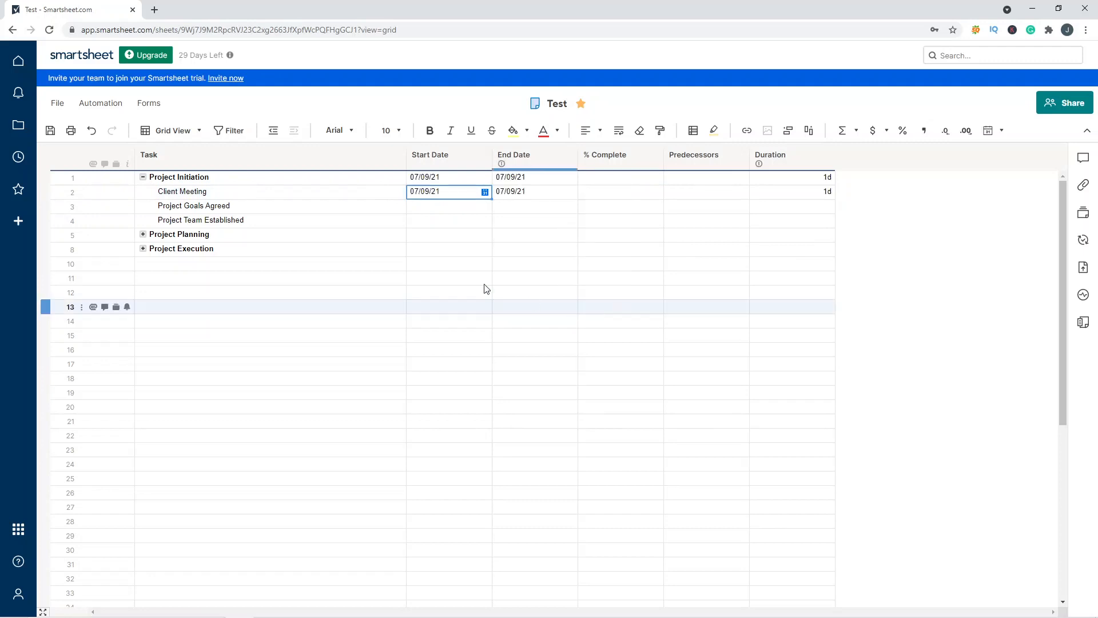
# Step: Set the Project Goals Agreed start date to 07/10/21
pyautogui.click(428, 206)
pyautogui.click(485, 206)
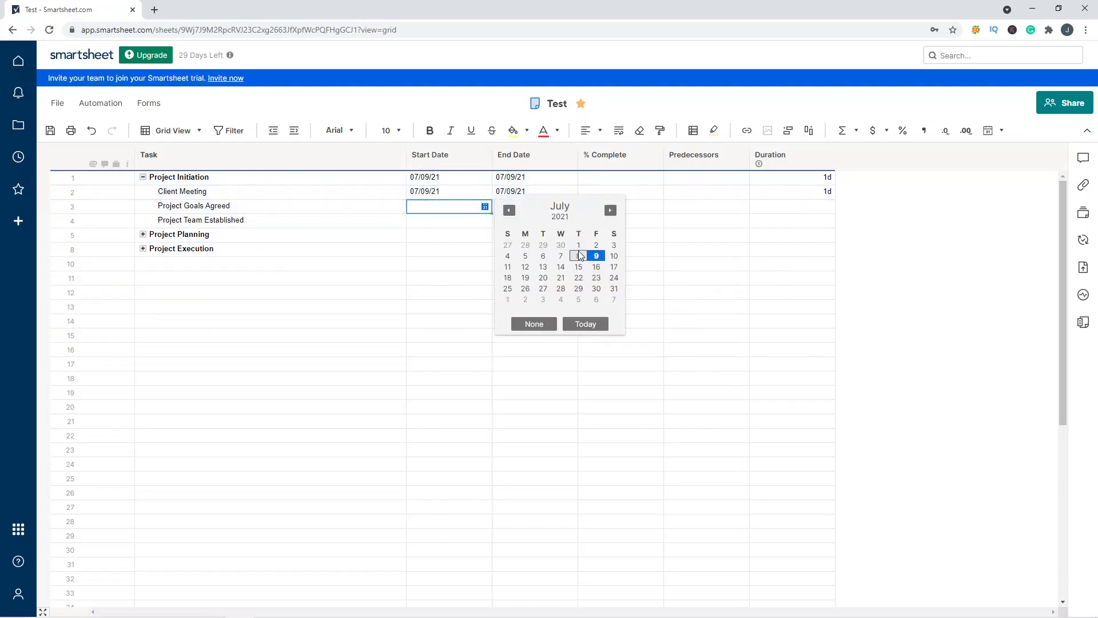
pyautogui.click(614, 258)
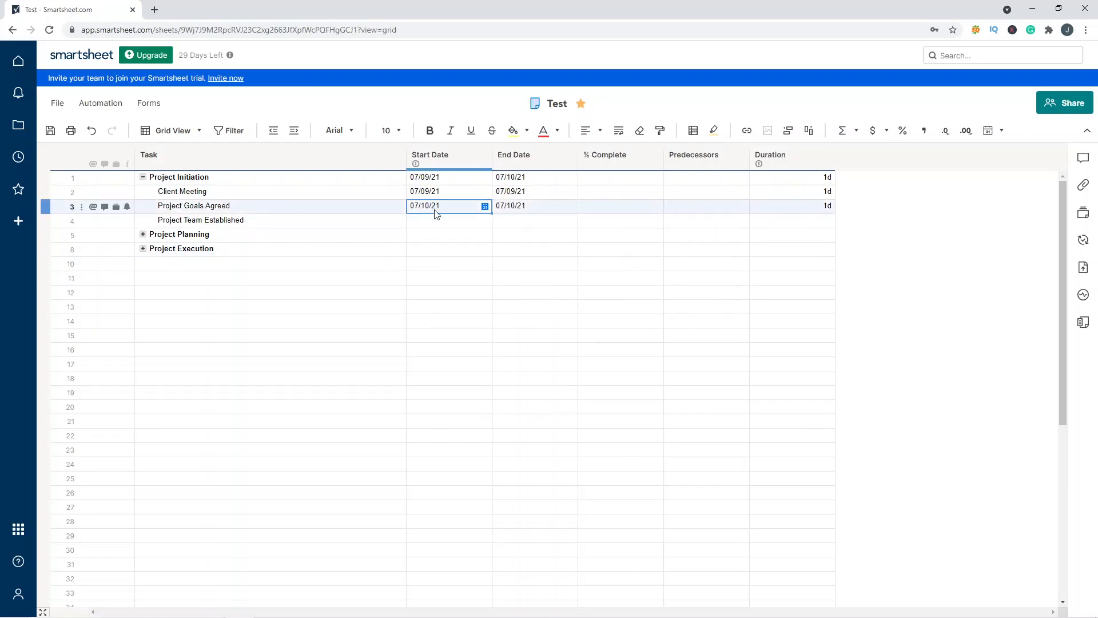
pyautogui.click(417, 179)
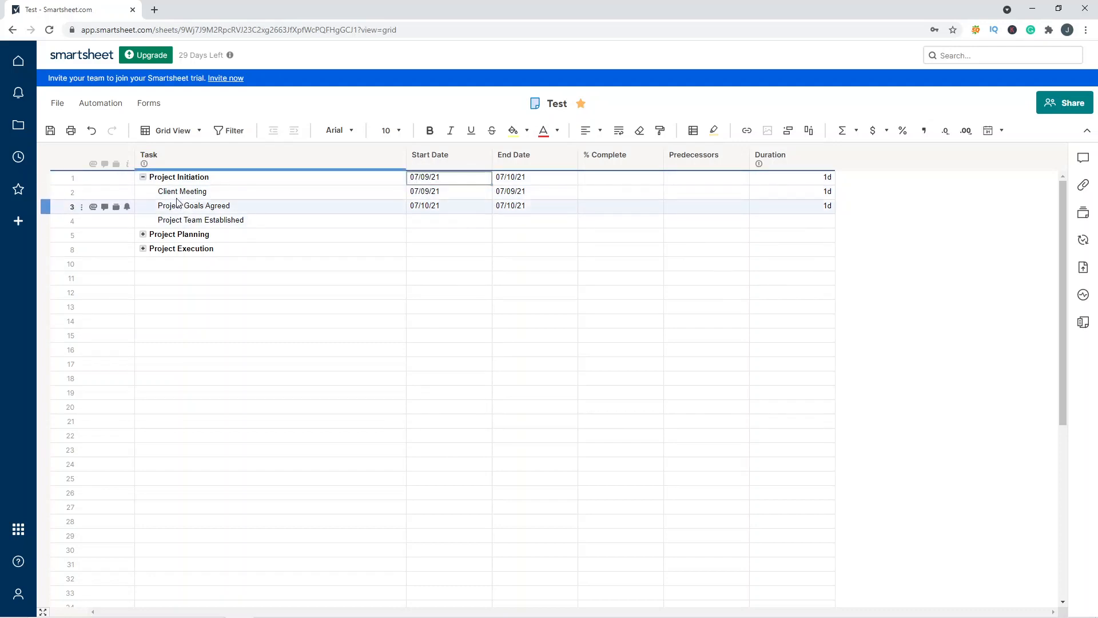
# Step: Move the Duration column between End Date and % Complete
pyautogui.click(458, 220)
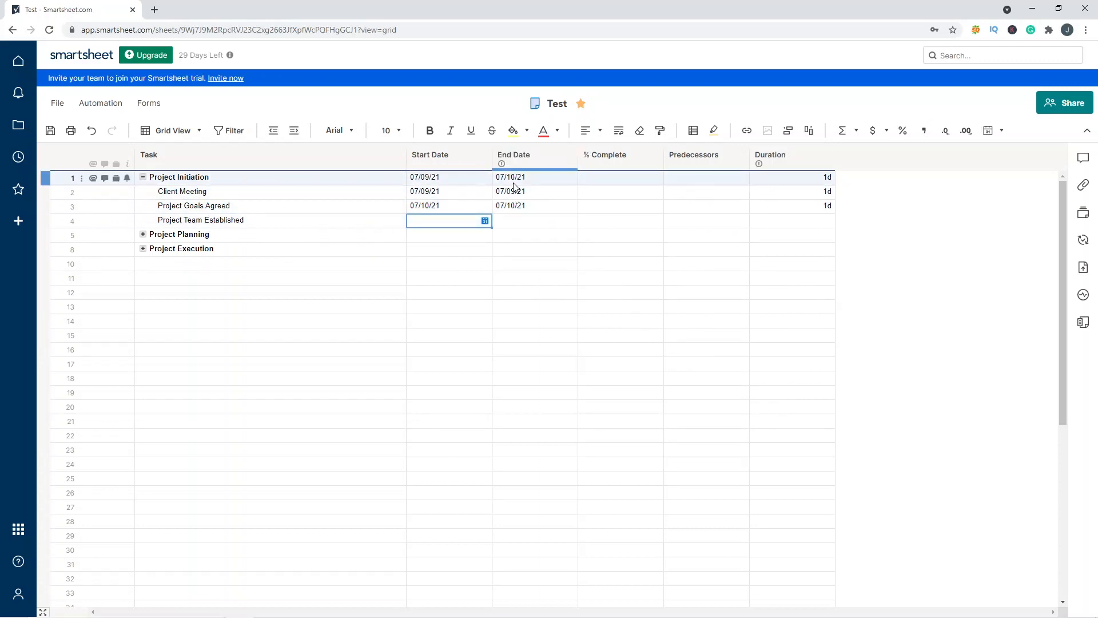
pyautogui.moveTo(768, 160); pyautogui.dragTo(594, 174)
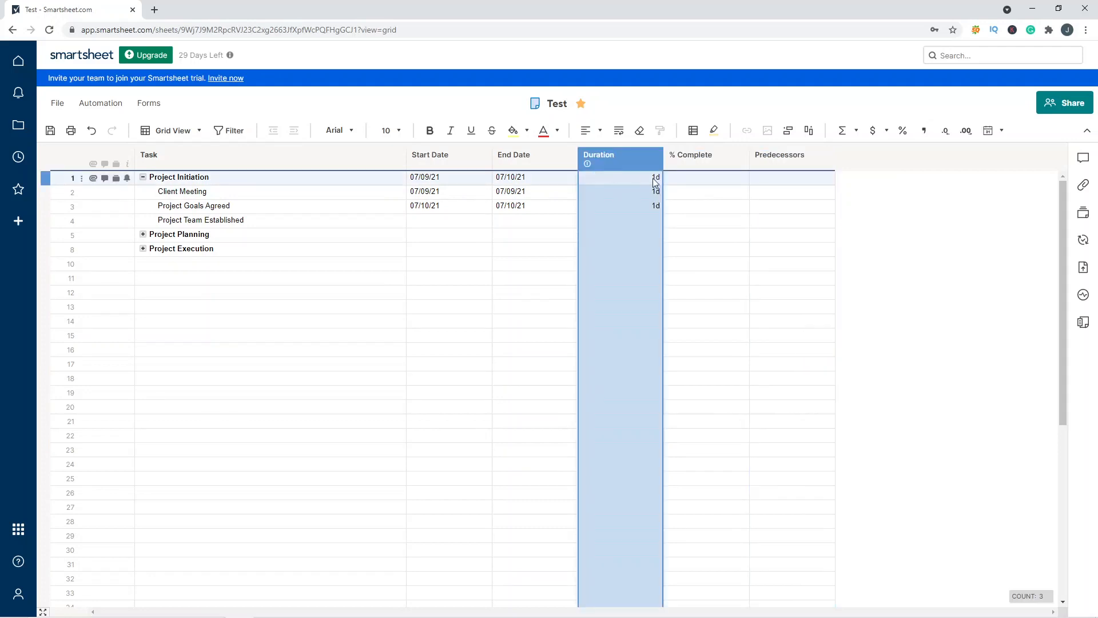
pyautogui.click(525, 180)
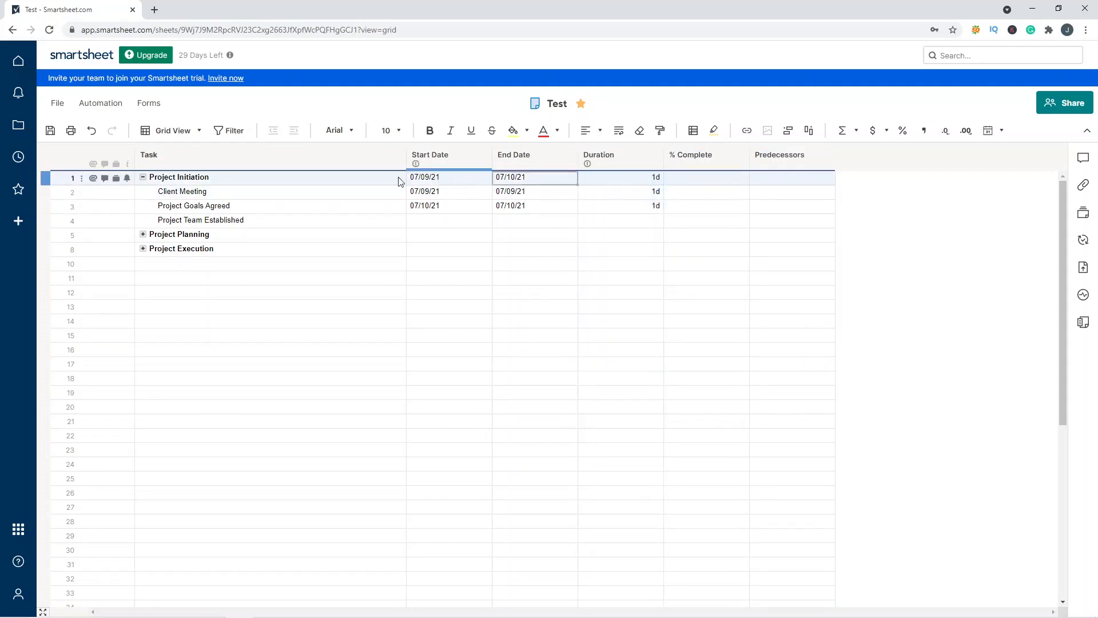
# Step: Try to set the Client Meeting end date to July 10, 2021
pyautogui.click(420, 191)
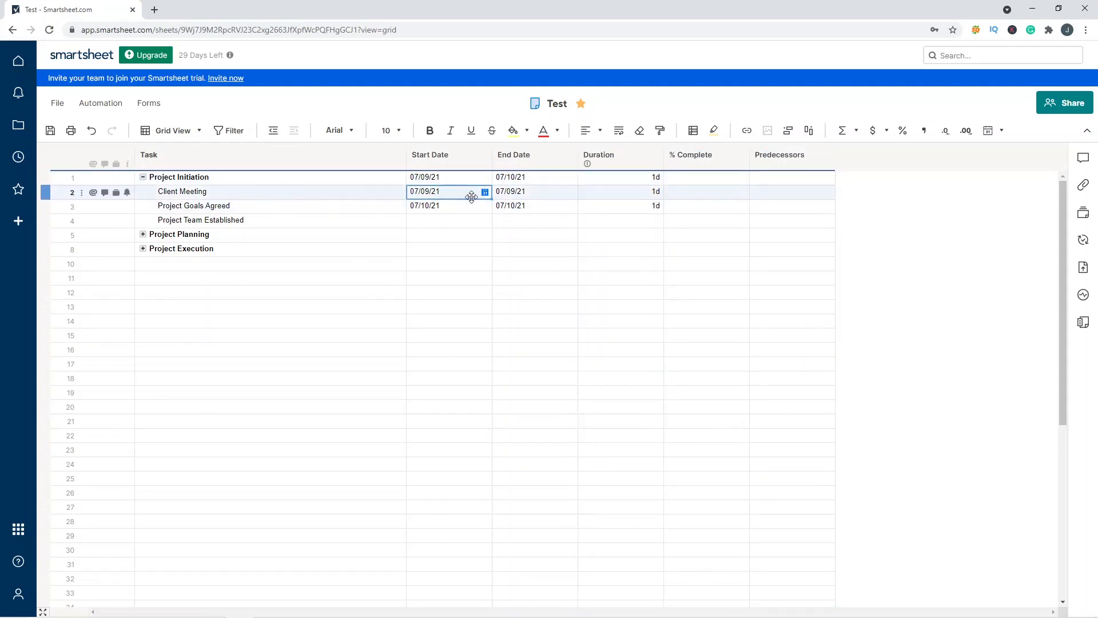
pyautogui.click(529, 193)
pyautogui.click(570, 193)
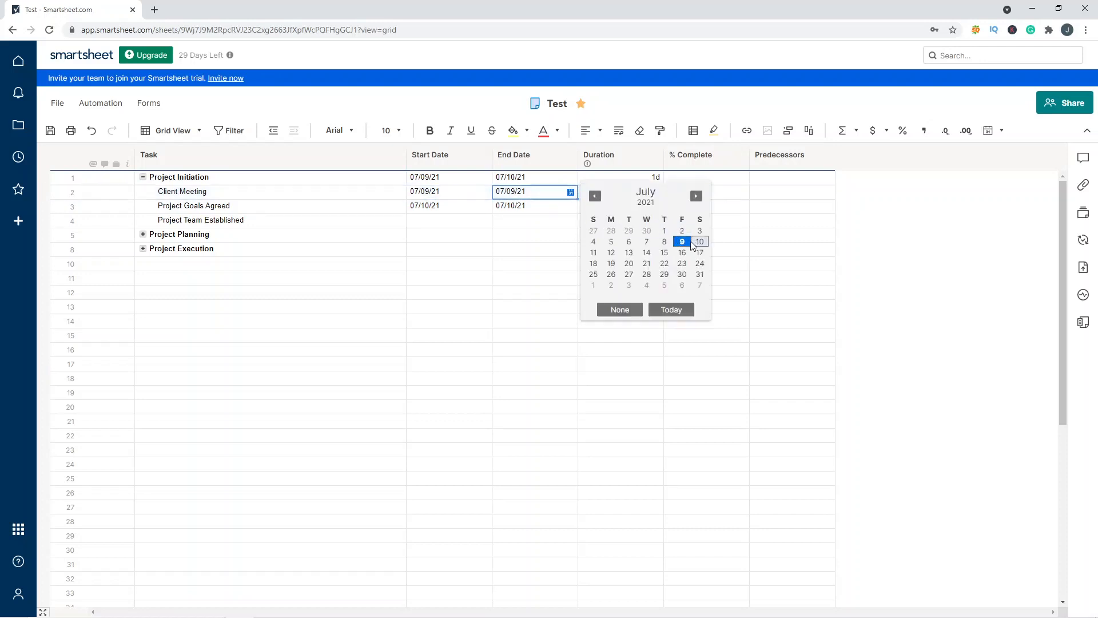
pyautogui.click(687, 242)
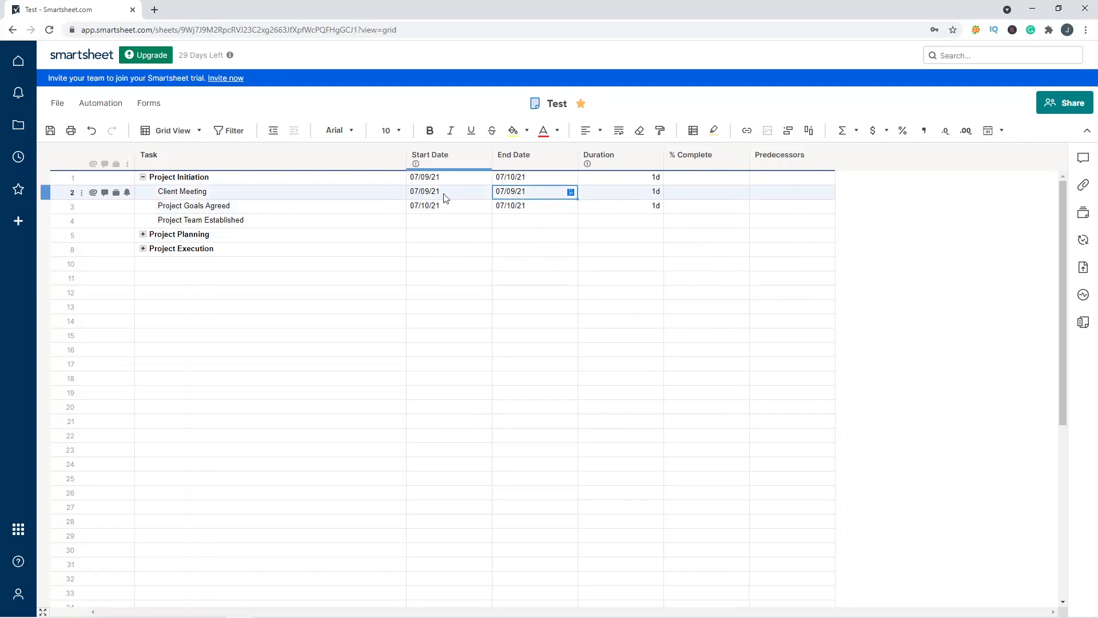
pyautogui.click(570, 193)
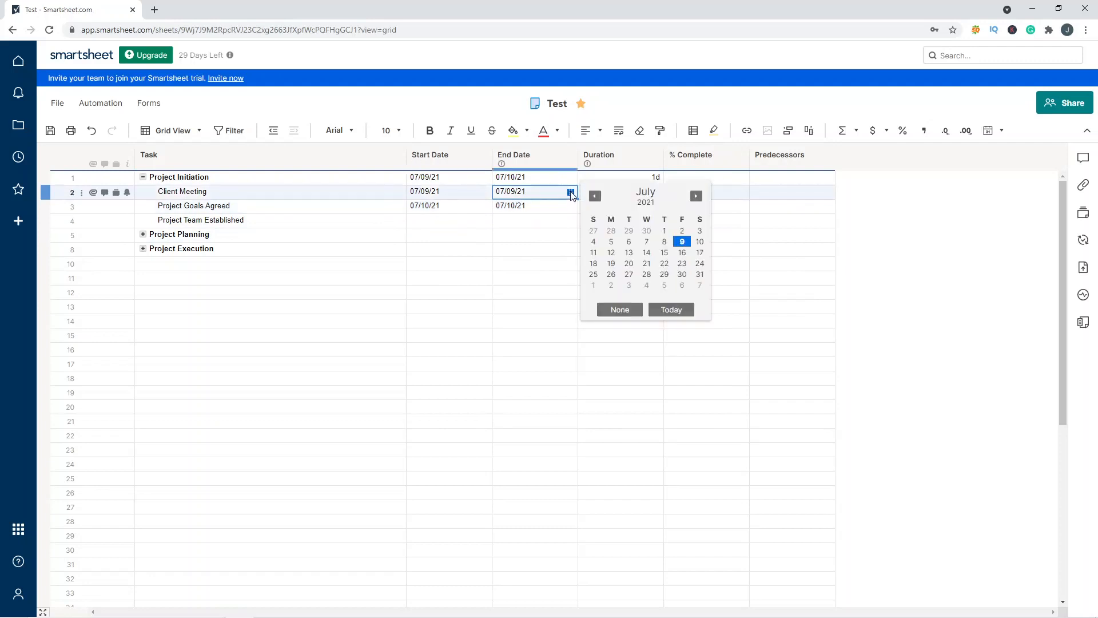
pyautogui.click(700, 243)
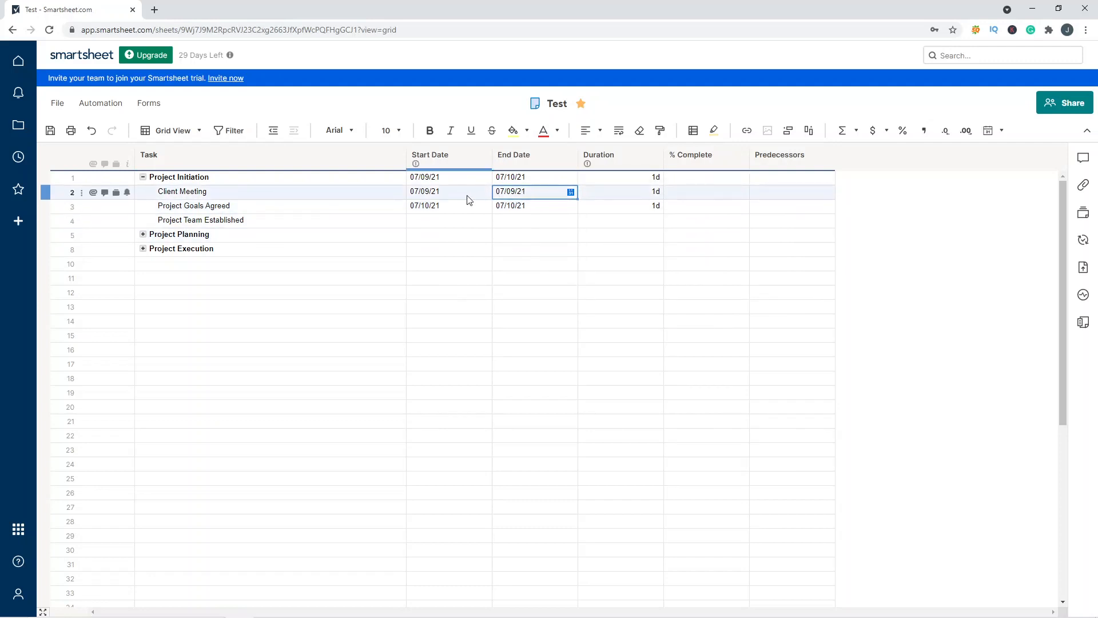
# Step: Clear the start and end dates of Project Goals Agreed
pyautogui.click(497, 208)
pyautogui.press('Delete')
pyautogui.click(464, 209)
pyautogui.press('Delete')
pyautogui.click(478, 236)
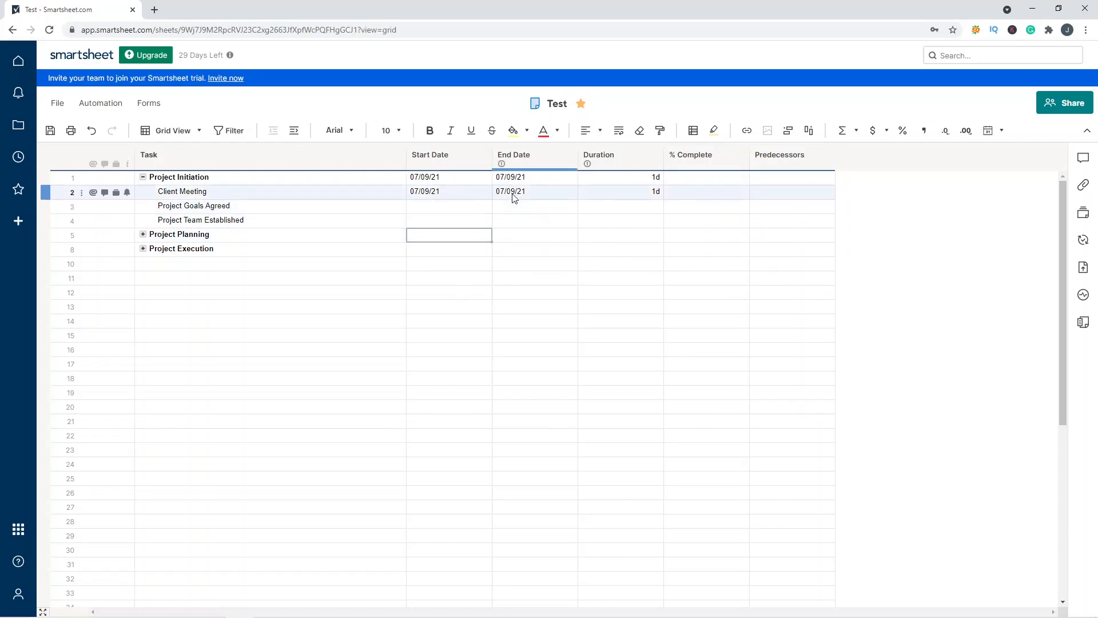
# Step: Clear the start and end dates of the Client Meeting task
pyautogui.click(512, 195)
pyautogui.click(570, 193)
pyautogui.click(701, 242)
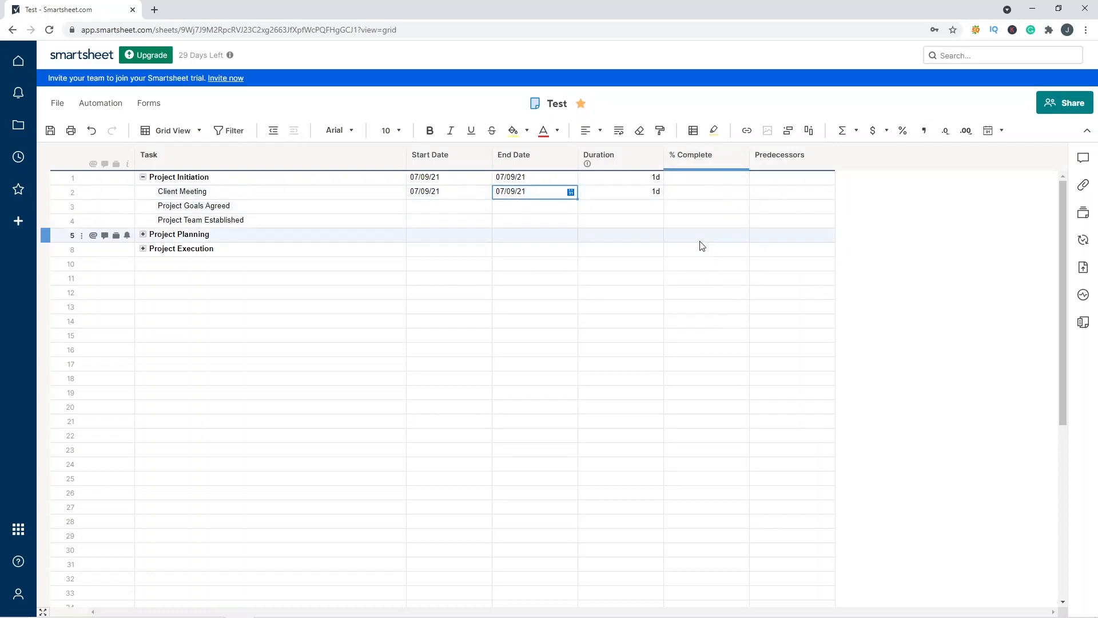
pyautogui.click(486, 182)
pyautogui.click(497, 182)
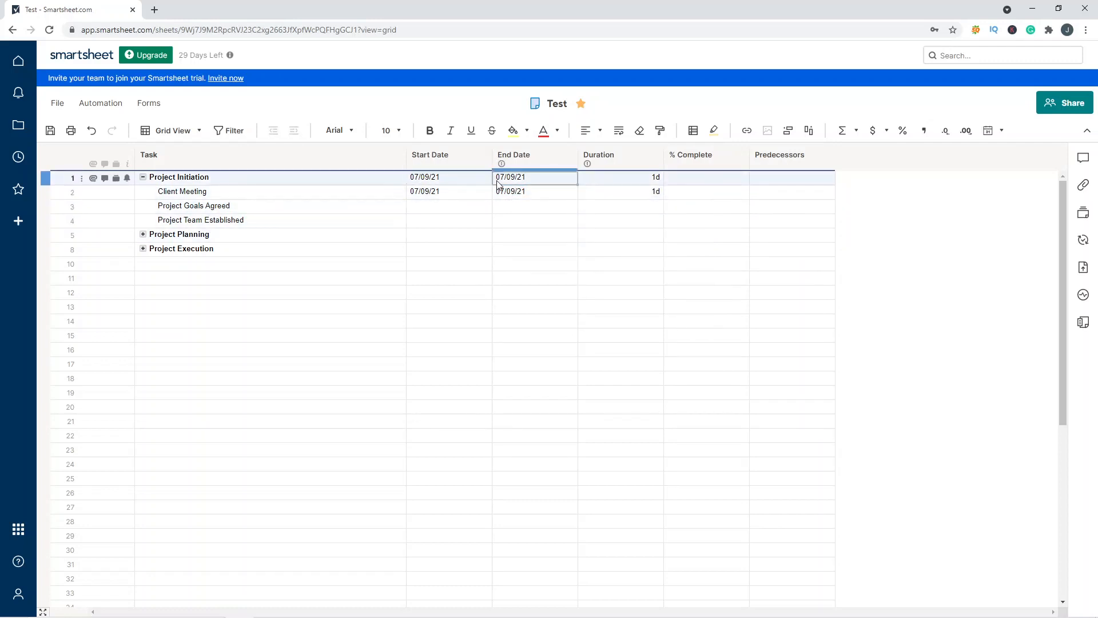
pyautogui.click(506, 192)
pyautogui.press('Delete')
pyautogui.click(475, 193)
pyautogui.press('Delete')
pyautogui.click(478, 218)
# Step: Set the Client Meeting start date to July 9, 2021
pyautogui.click(448, 196)
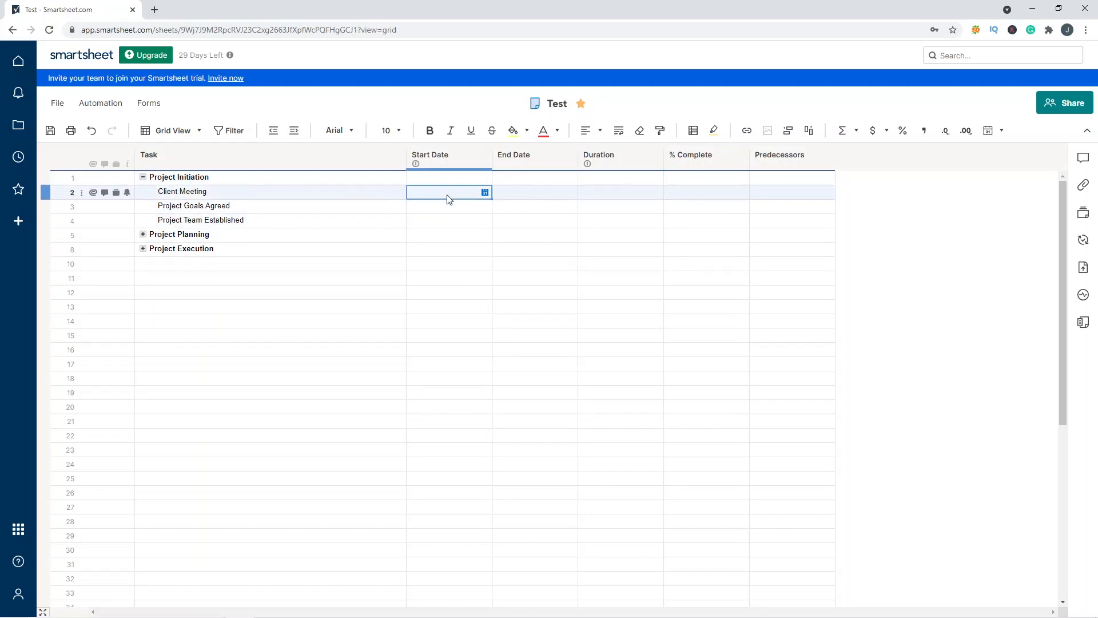
pyautogui.write('07')
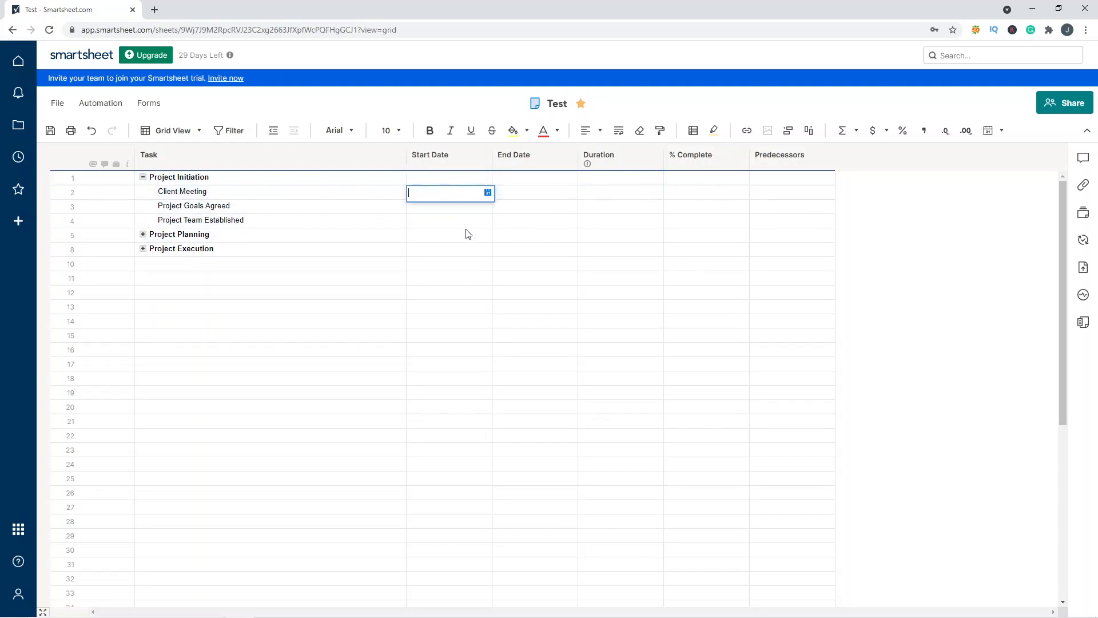
pyautogui.click(488, 193)
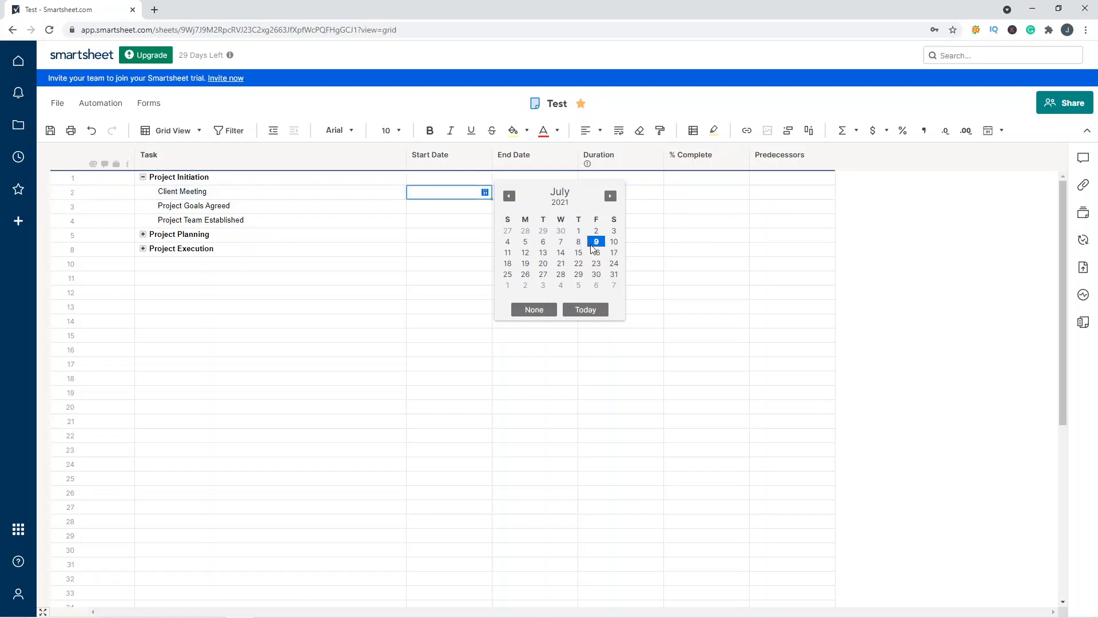
pyautogui.click(593, 246)
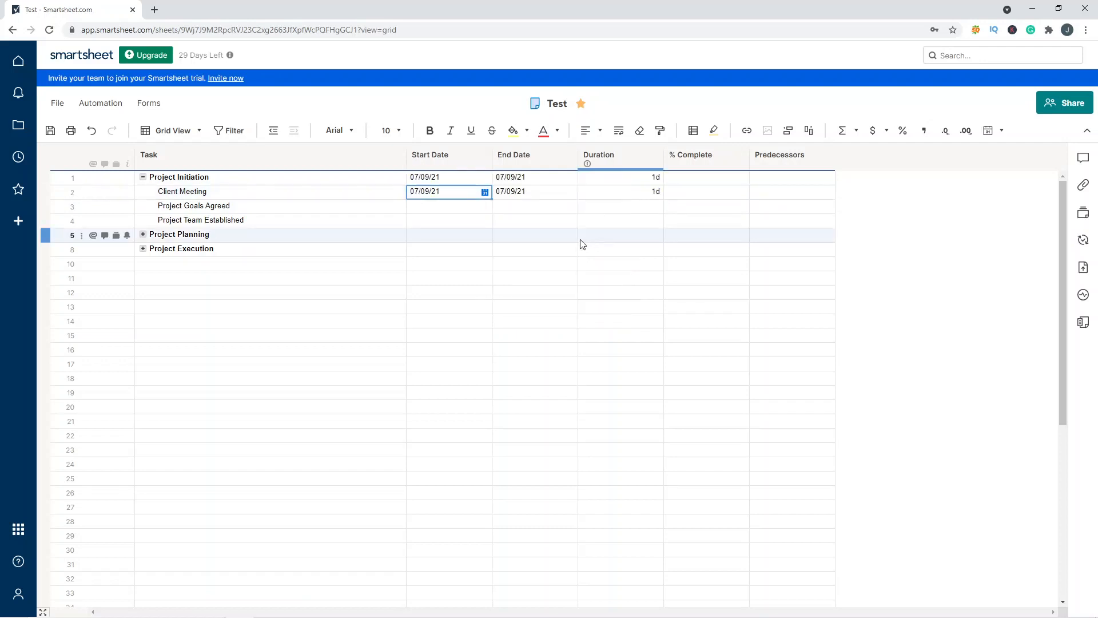
# Step: Set the Client Meeting duration to 2 days
pyautogui.click(646, 195)
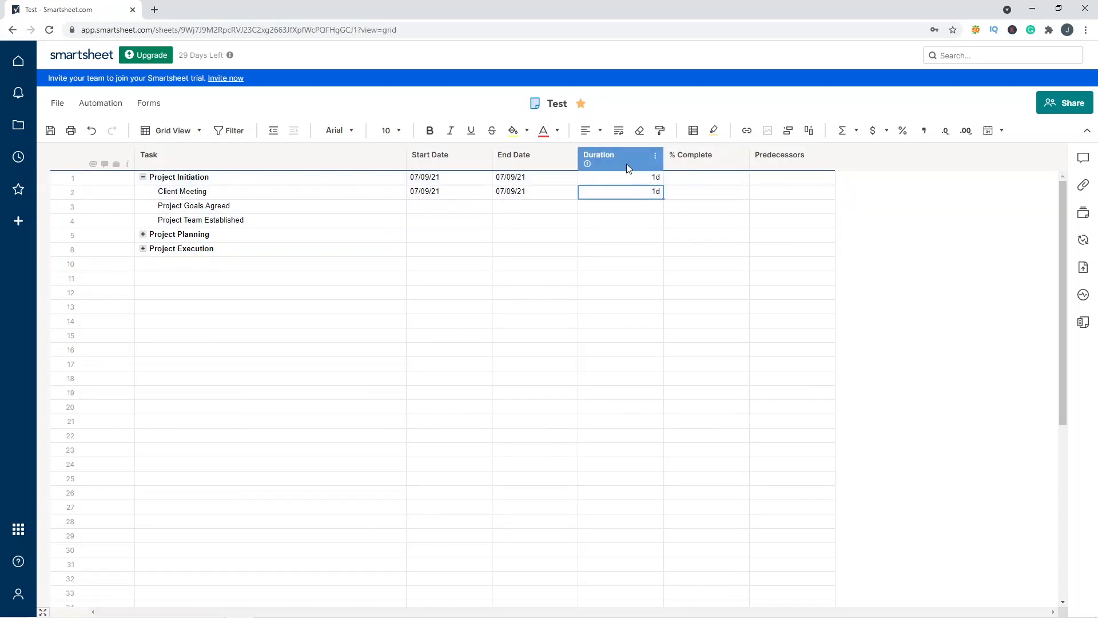
pyautogui.click(513, 158)
pyautogui.click(643, 195)
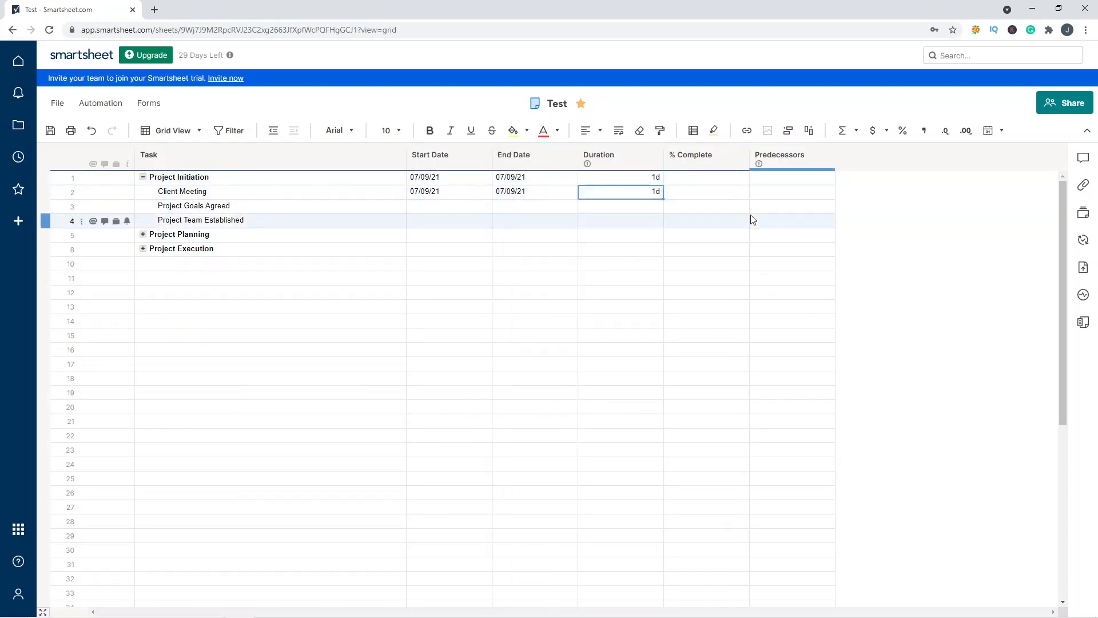
pyautogui.write('2')
pyautogui.press('Return')
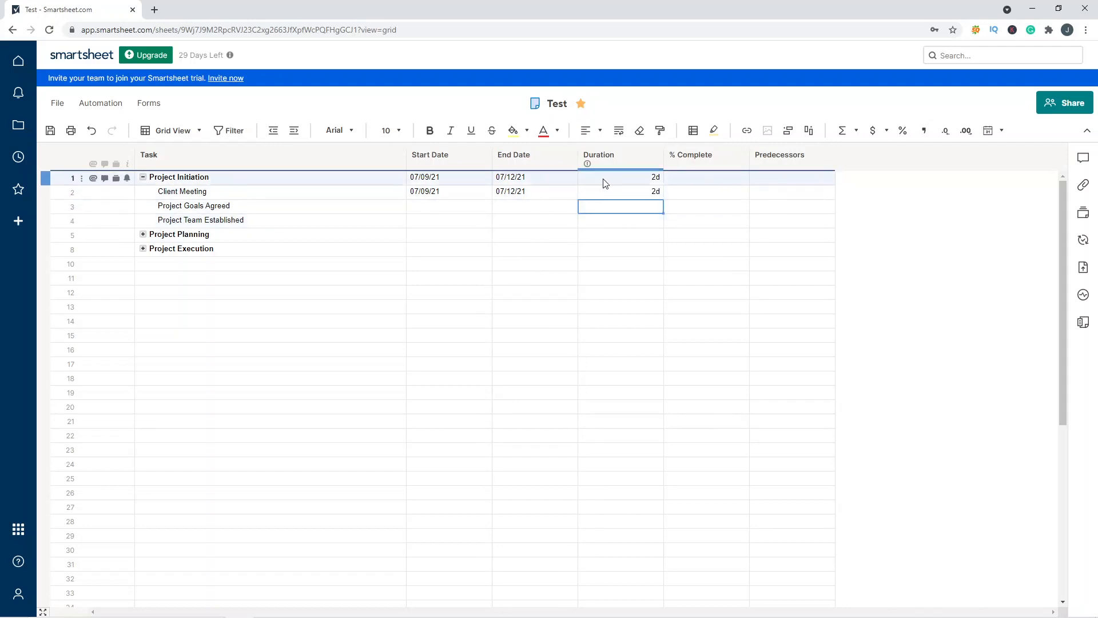
# Step: Change the Client Meeting duration to 3 days and then to 5 days
pyautogui.click(514, 194)
pyautogui.click(619, 194)
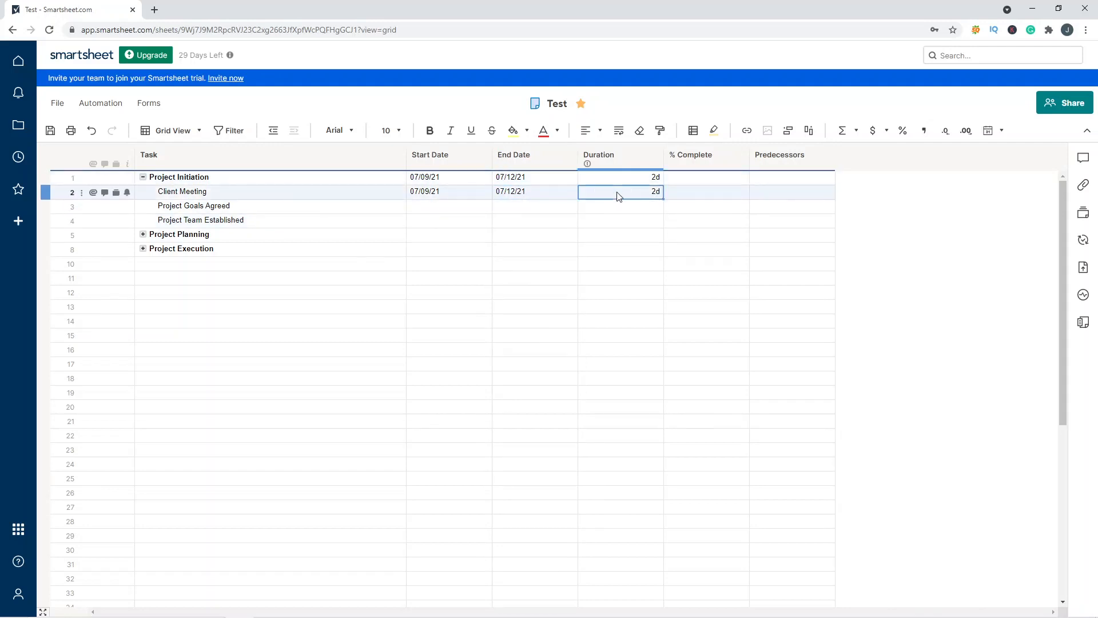
pyautogui.write('3')
pyautogui.press('Return')
pyautogui.click(618, 194)
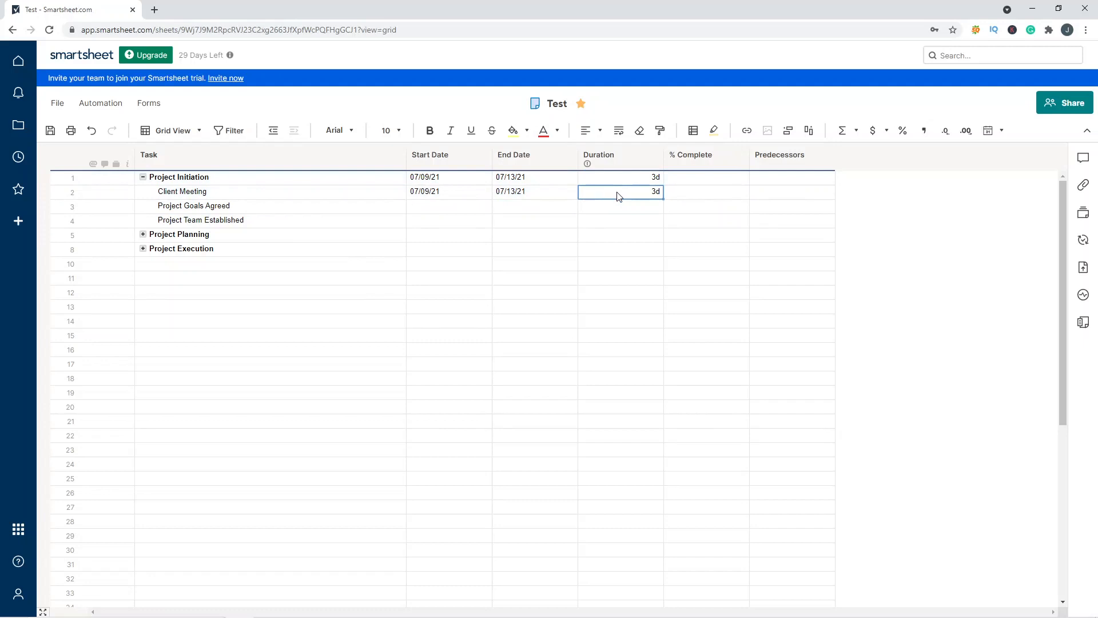
pyautogui.write('5')
pyautogui.press('Return')
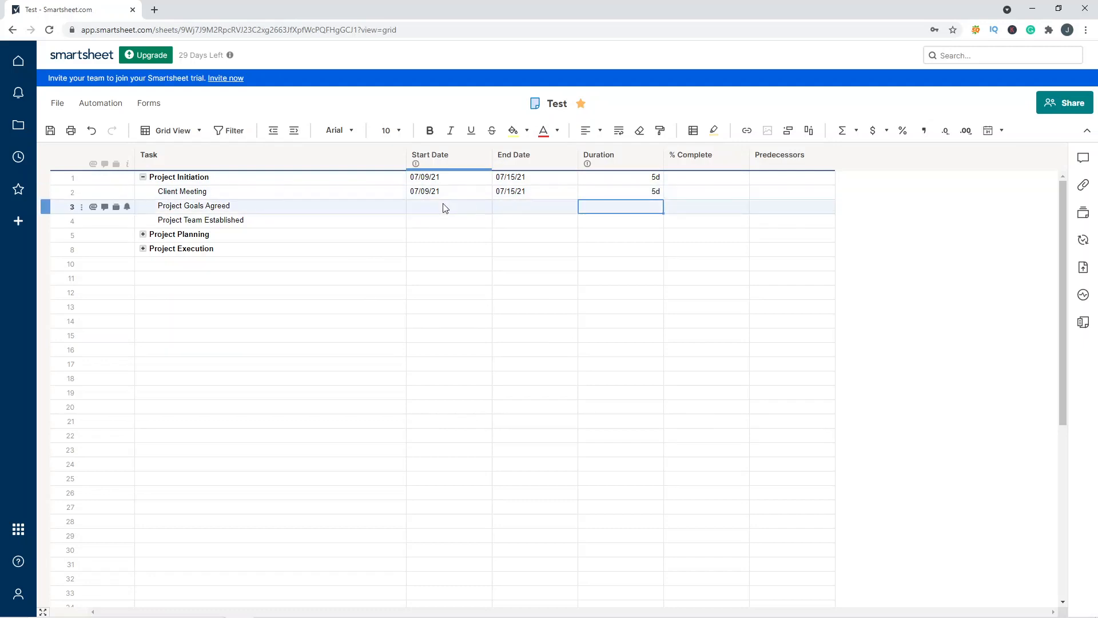
# Step: Set the Project Goals Agreed duration to 3 days
pyautogui.click(446, 209)
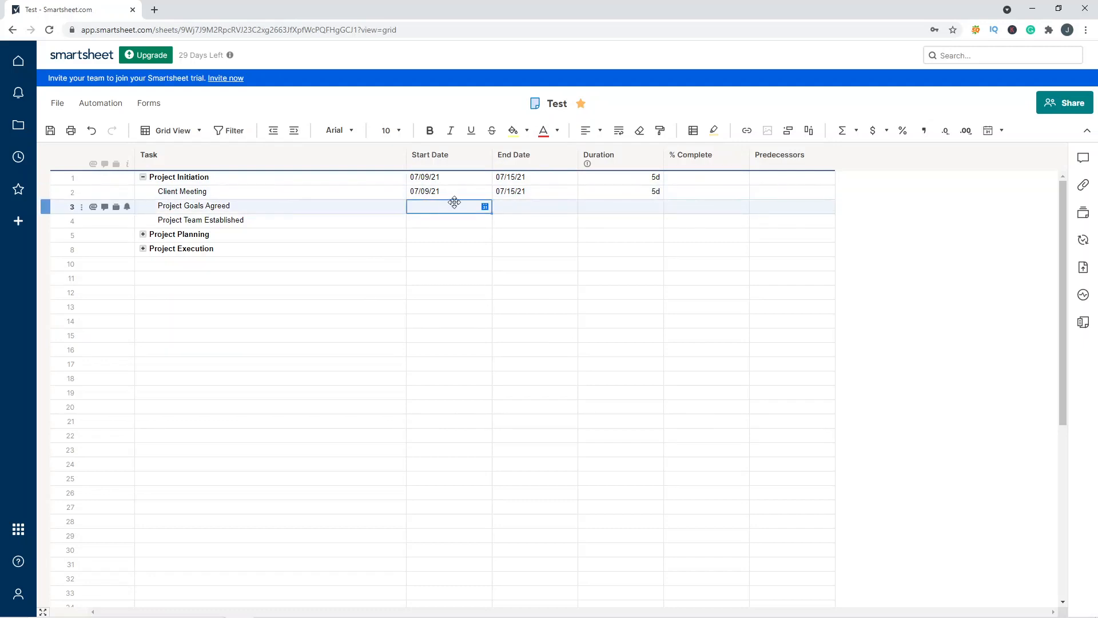
pyautogui.click(632, 204)
pyautogui.write('3')
pyautogui.press('Return')
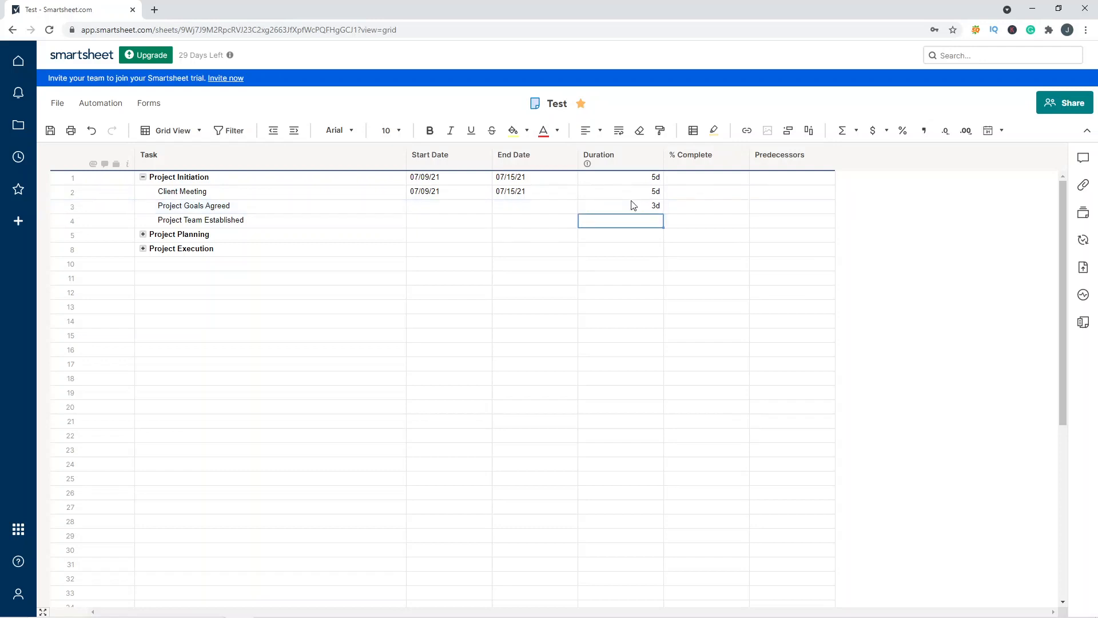
# Step: Set the Project Goals Agreed start date to July 11, 2021
pyautogui.press('Up')
pyautogui.press('Left')
pyautogui.press('Left')
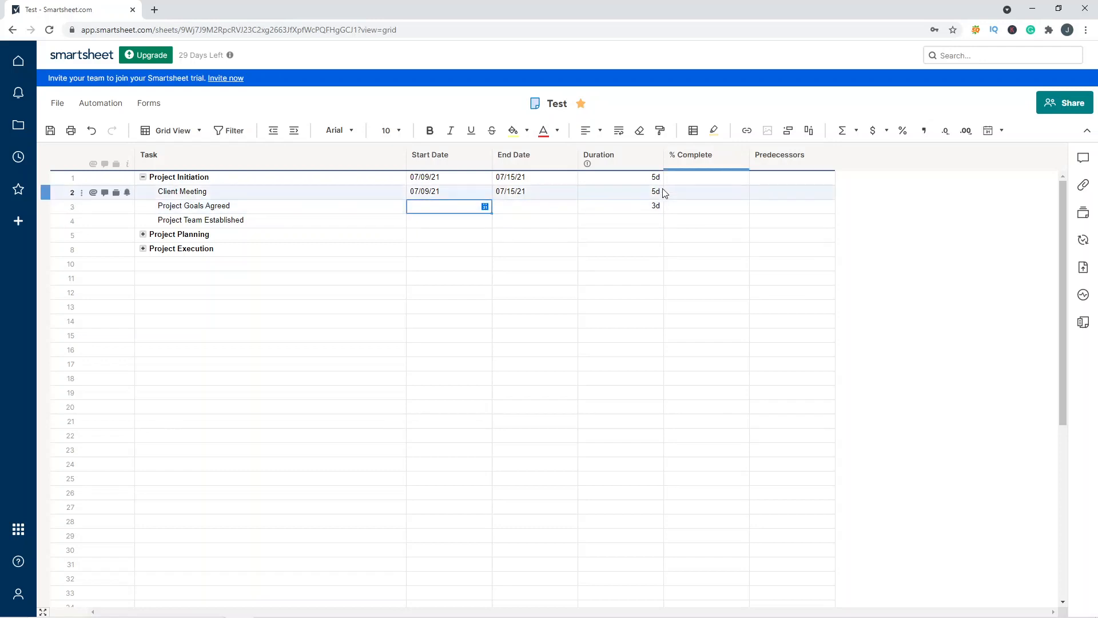
pyautogui.click(484, 205)
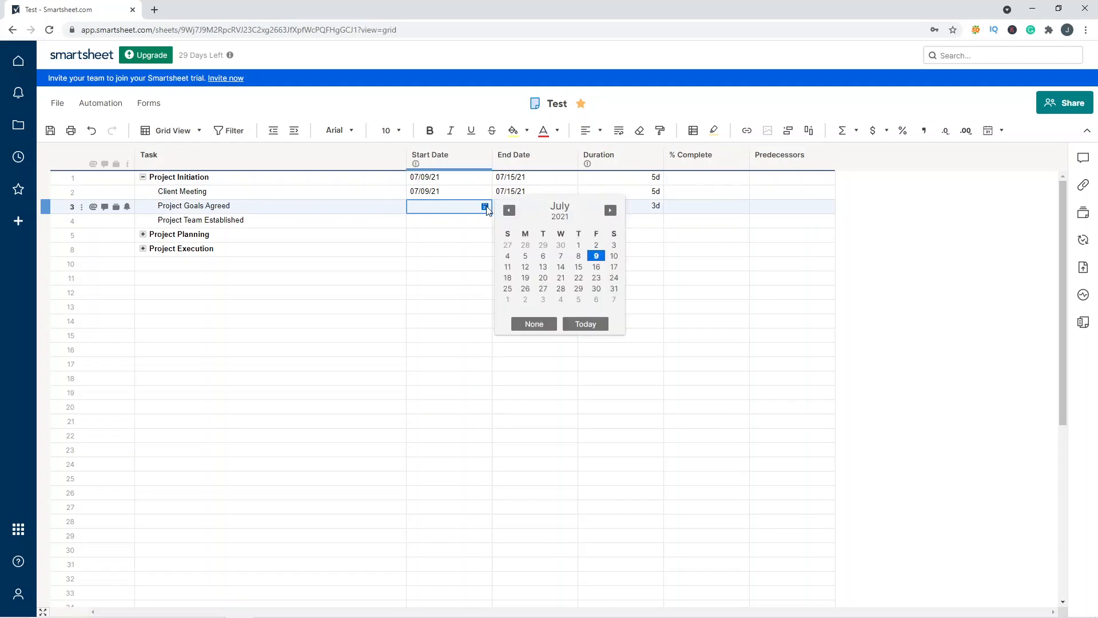
pyautogui.click(508, 267)
# Step: Set the Project Goals Agreed duration to 6 days and save the sheet
pyautogui.click(644, 200)
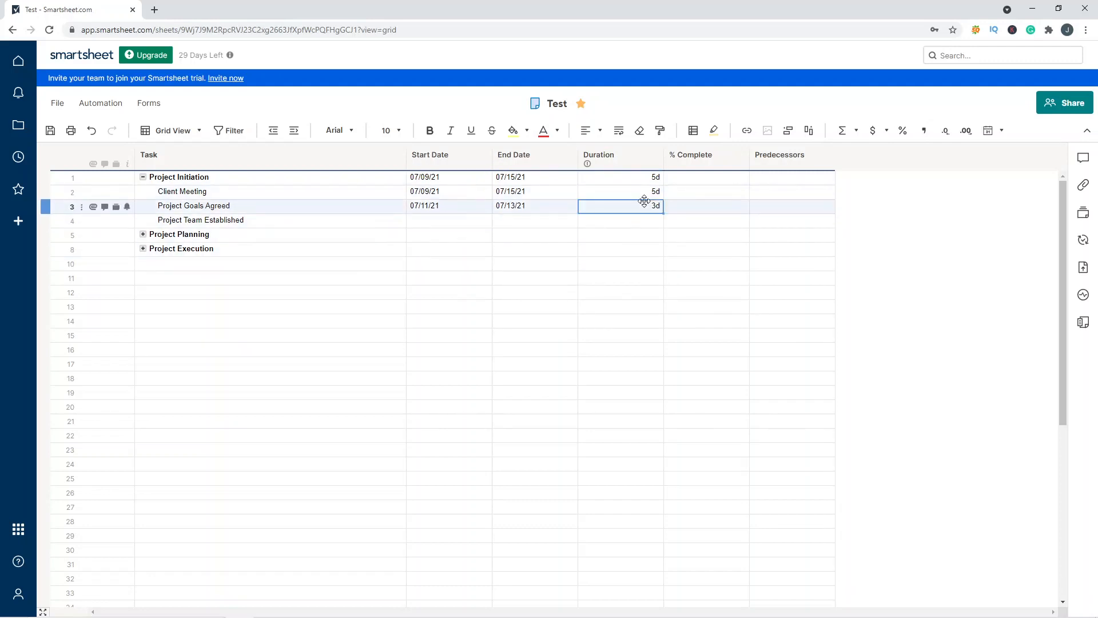
pyautogui.write('6')
pyautogui.press('Return')
pyautogui.click(541, 207)
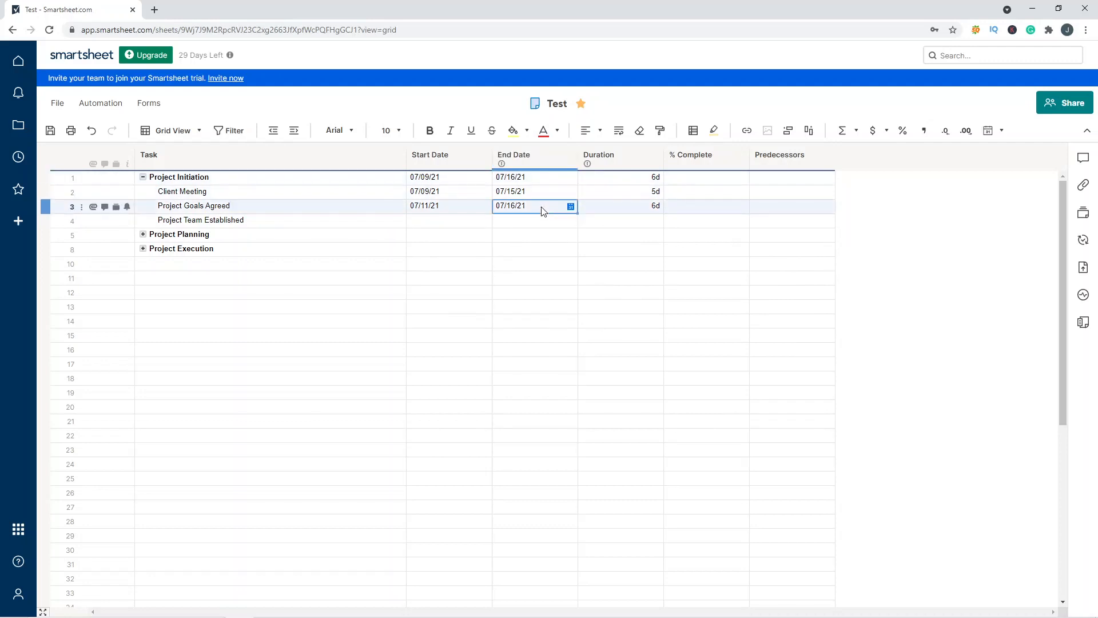
pyautogui.hotkey('ctrl', 's')
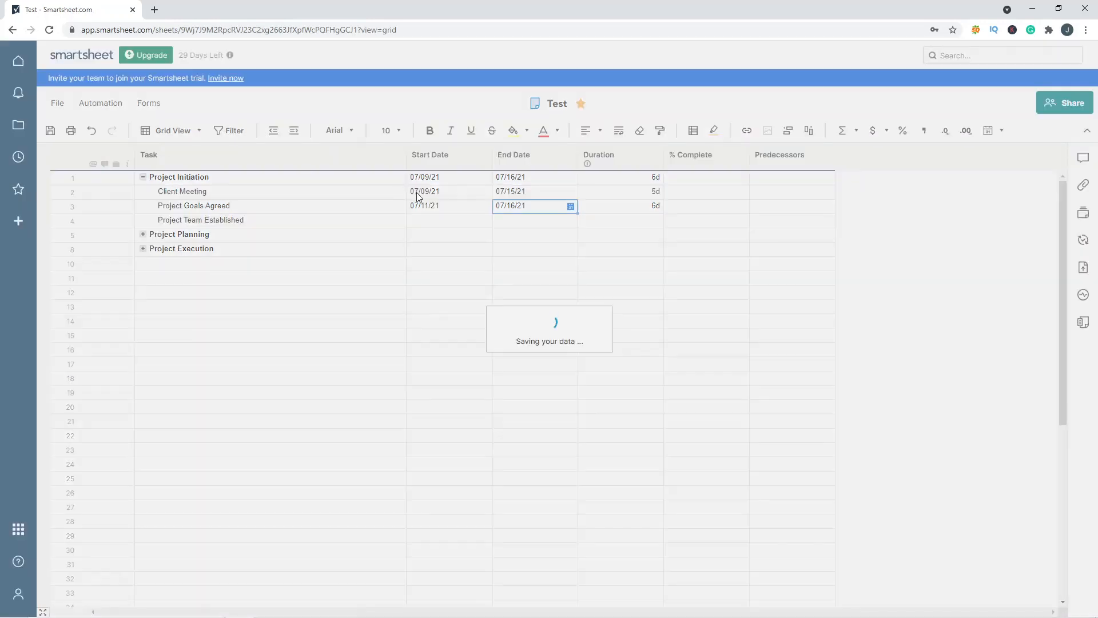
# Step: Schedule Project Team Established with start date 08/04/21 and a duration of 4 days
pyautogui.click(445, 223)
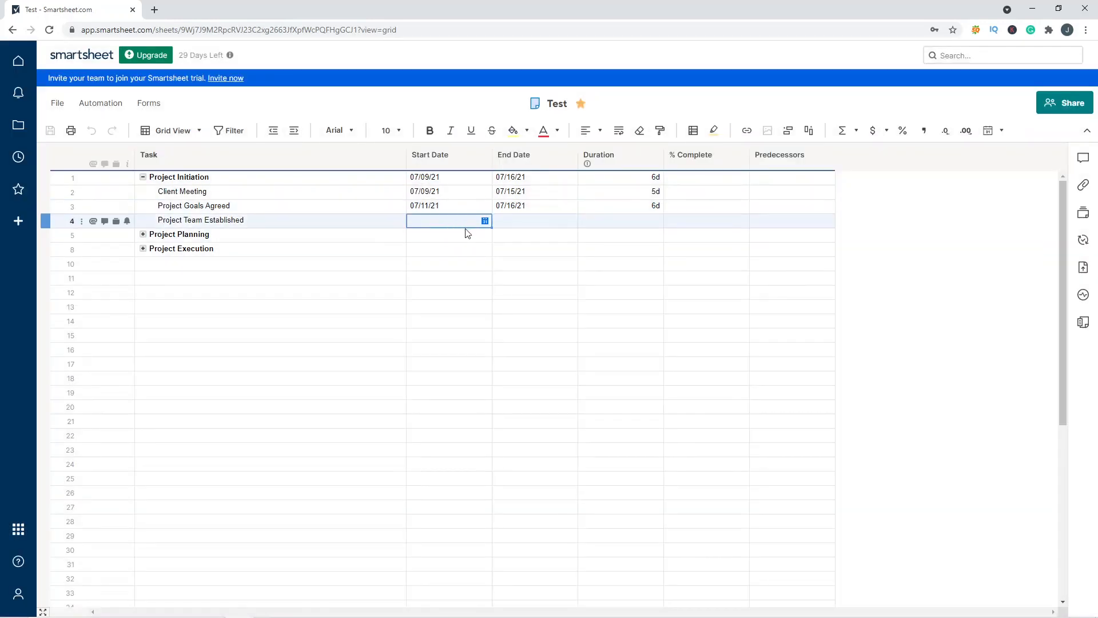
pyautogui.click(485, 221)
pyautogui.click(565, 313)
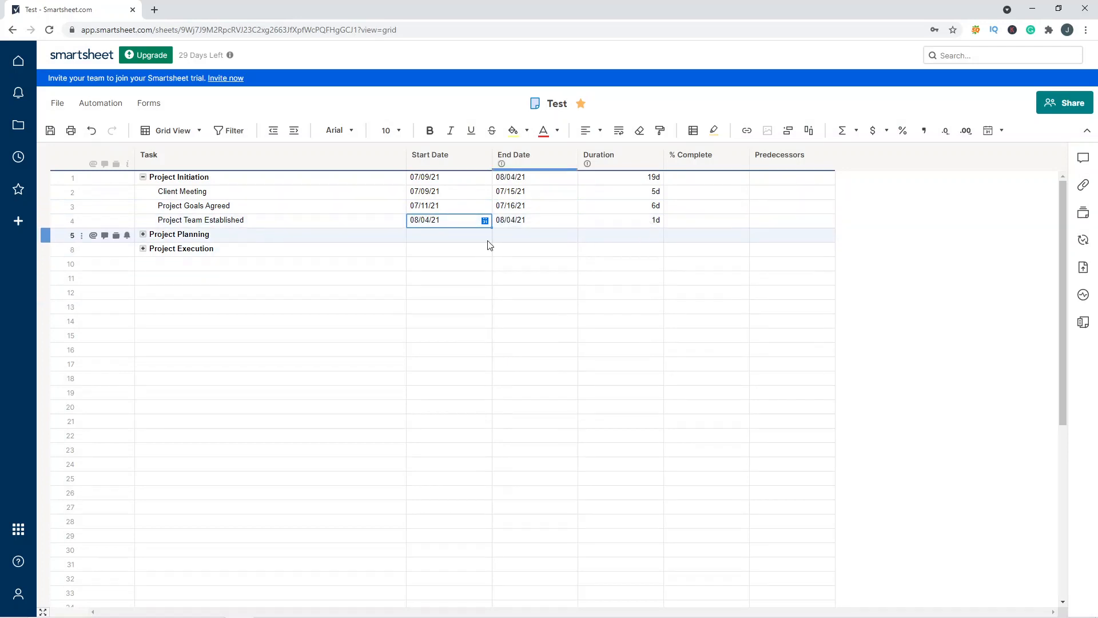
pyautogui.click(637, 223)
pyautogui.write('4')
pyautogui.click(621, 278)
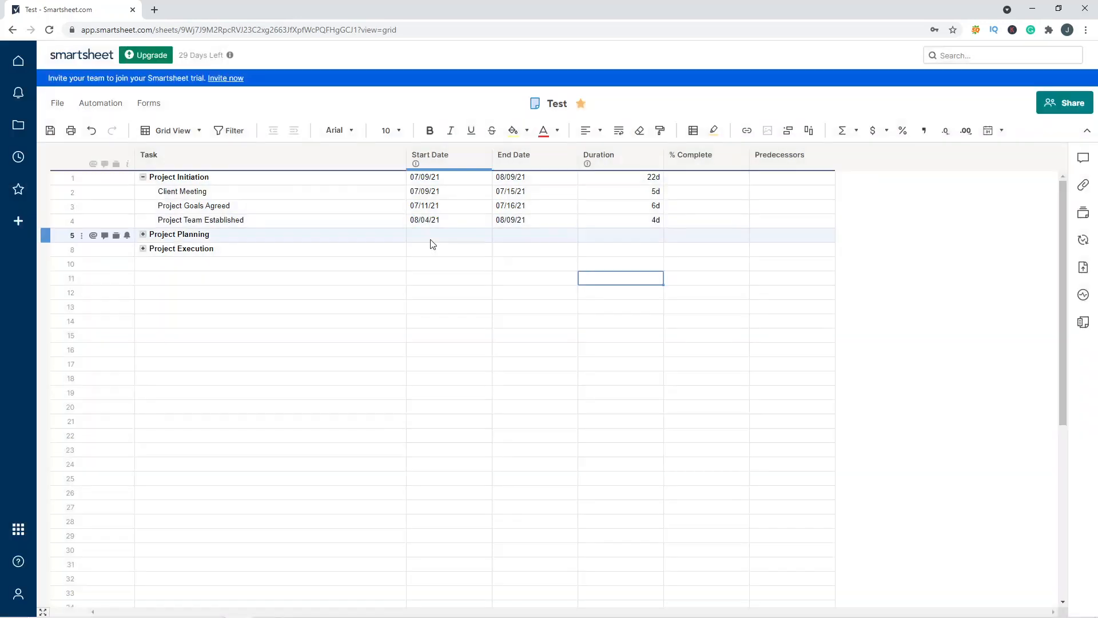
# Step: Set both the start and end dates of Client Meeting to July 9, 2021
pyautogui.click(701, 181)
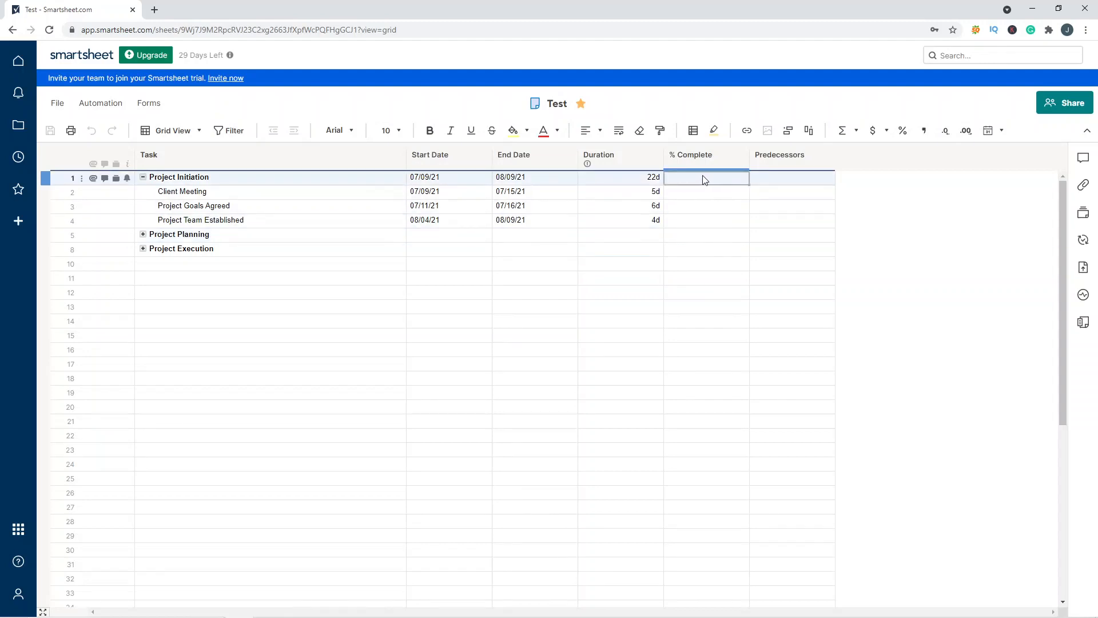
pyautogui.click(559, 182)
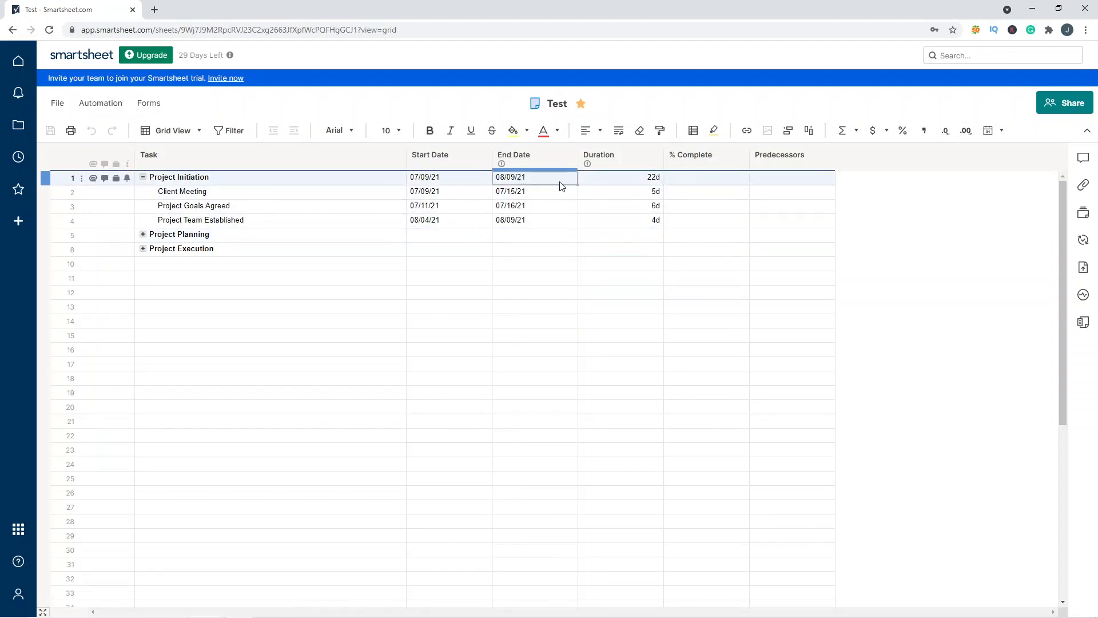
pyautogui.click(560, 191)
pyautogui.click(454, 194)
pyautogui.click(485, 192)
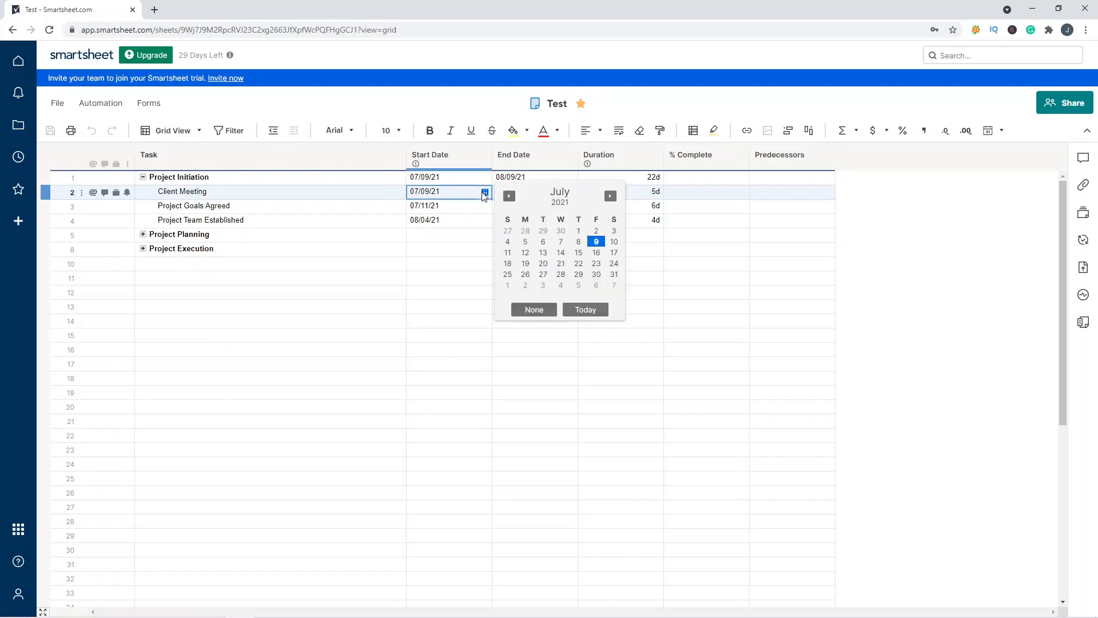
pyautogui.click(594, 241)
pyautogui.click(558, 192)
pyautogui.click(571, 192)
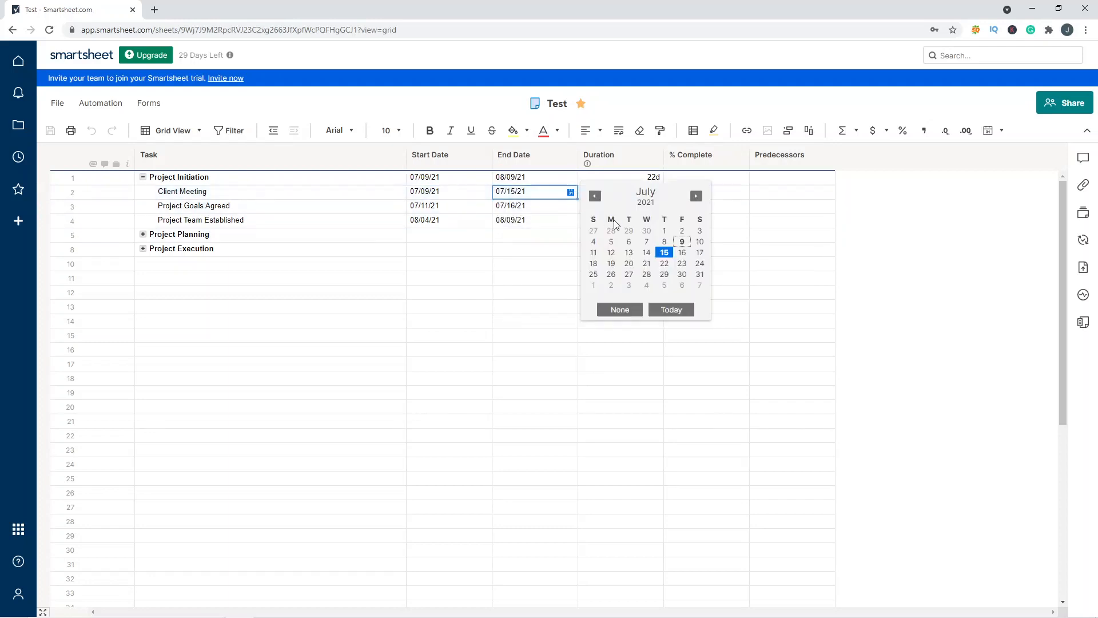
pyautogui.click(682, 242)
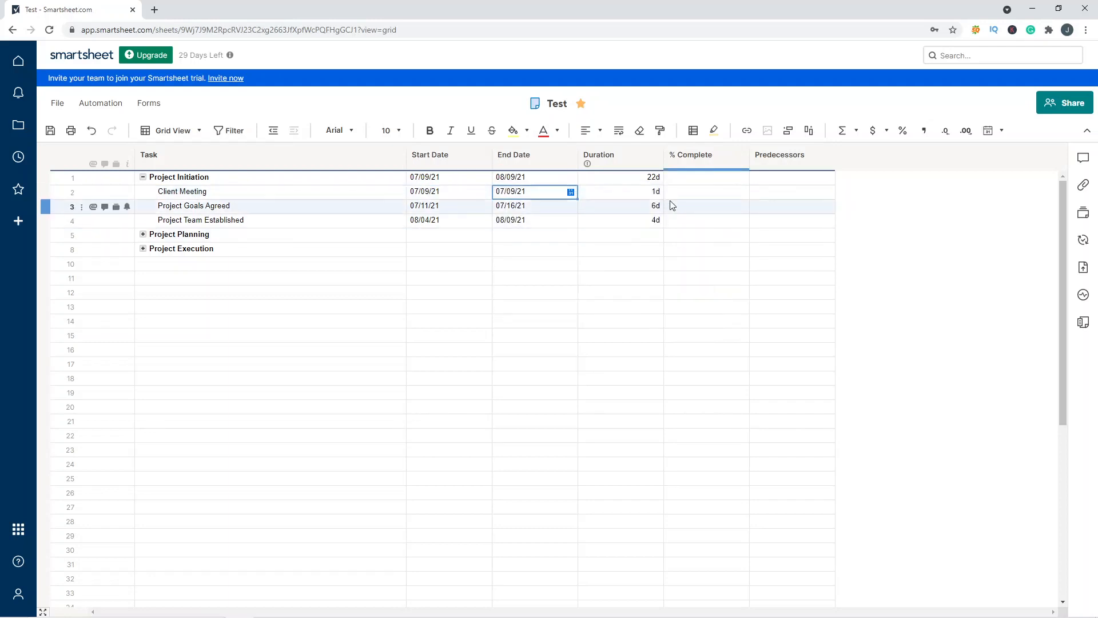
# Step: Set the Client Meeting % Complete to 100 and check the Project Initiation parent row's rolled-up value
pyautogui.click(686, 190)
pyautogui.write('100')
pyautogui.press('Return')
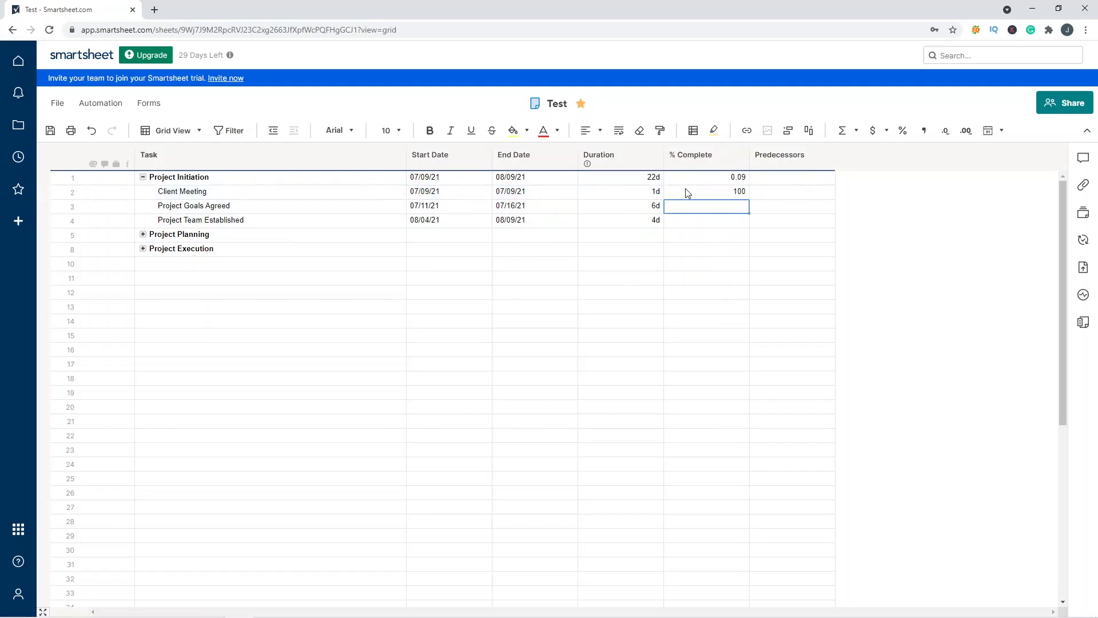
pyautogui.click(688, 189)
pyautogui.click(725, 180)
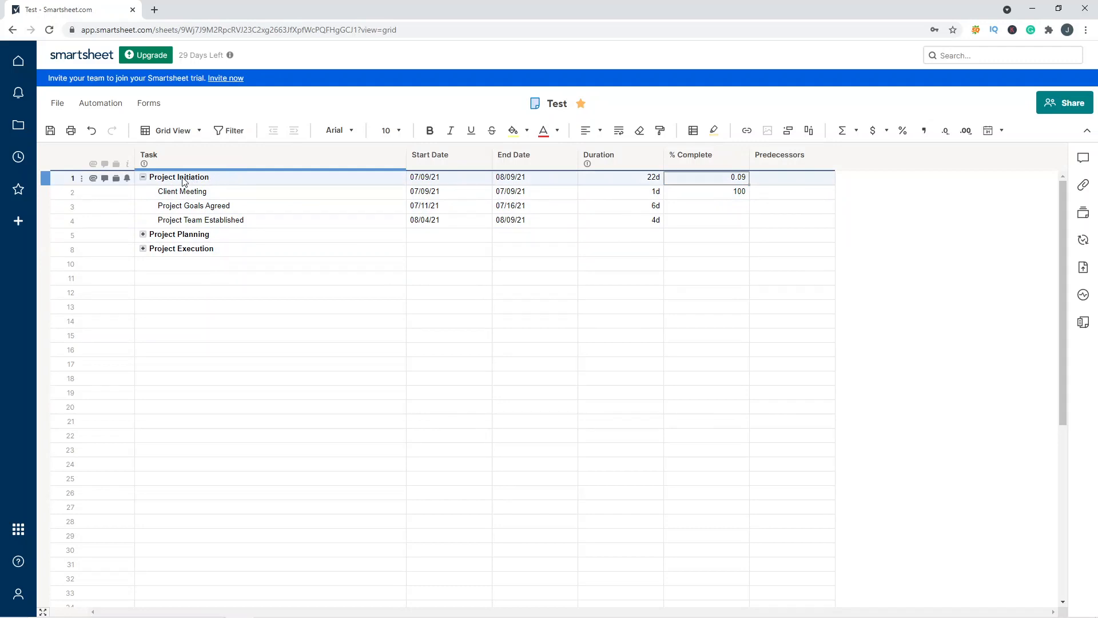
pyautogui.click(715, 192)
# Step: Set % Complete to 25 for Project Goals Agreed and 50 for Project Team Established
pyautogui.click(707, 202)
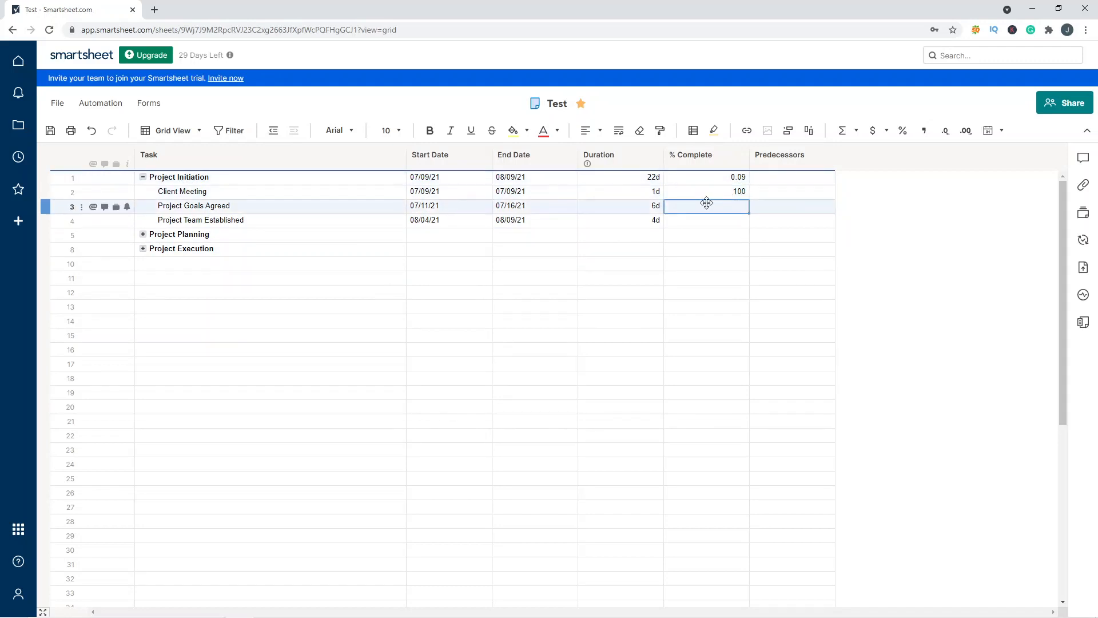
pyautogui.write('25')
pyautogui.press('Return')
pyautogui.write('50')
pyautogui.press('Return')
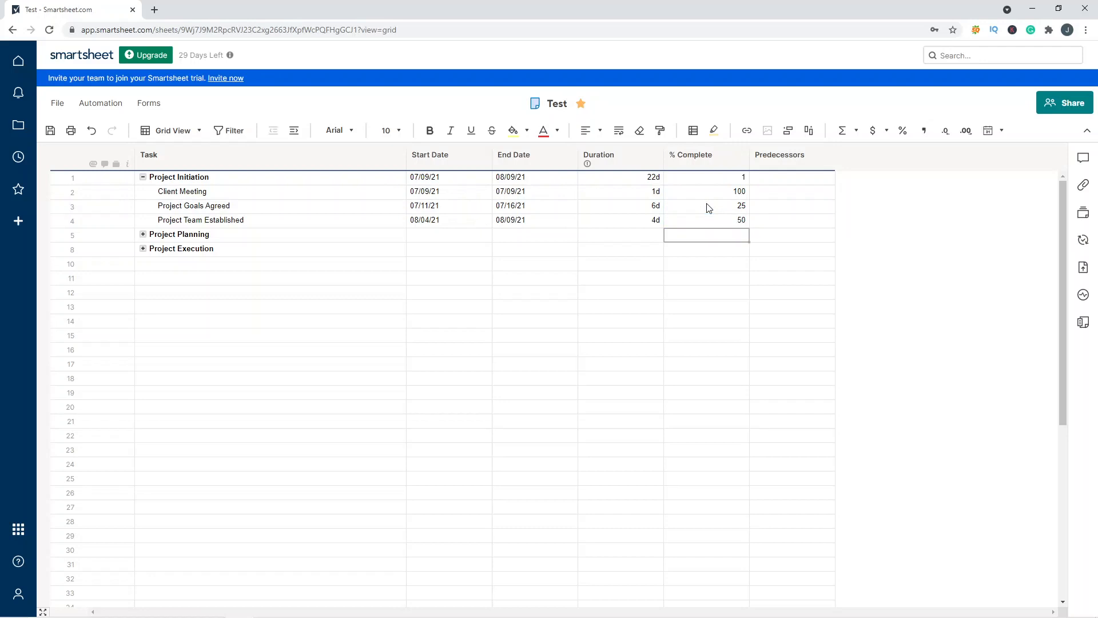
# Step: Set the Project Team Established % Complete to 25 and check the Project Initiation parent value
pyautogui.click(719, 217)
pyautogui.write('25')
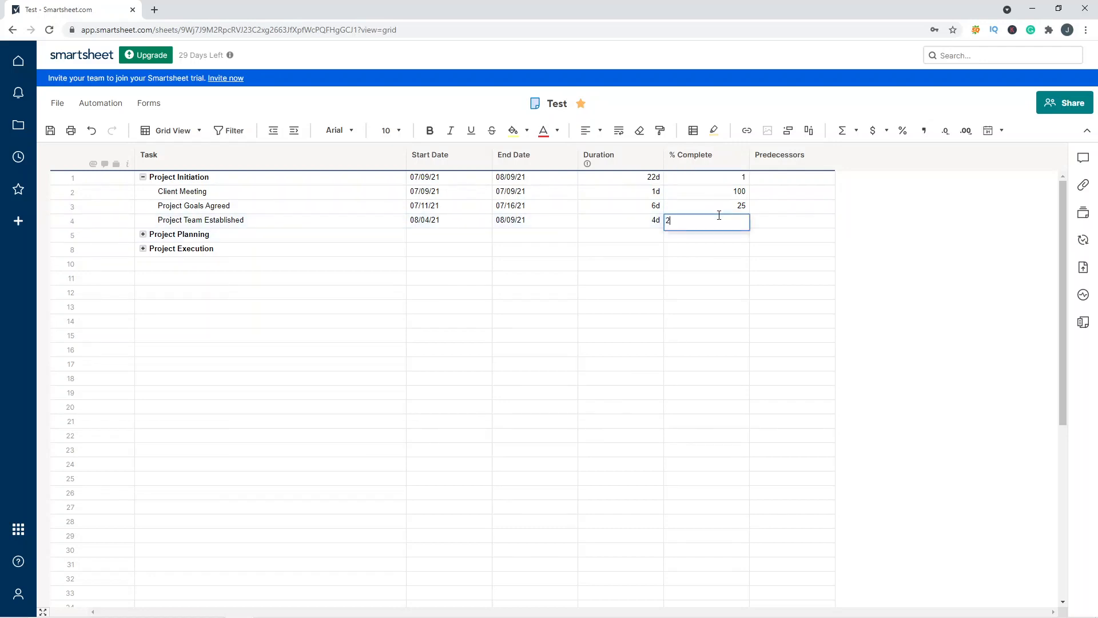
pyautogui.press('Return')
pyautogui.click(735, 179)
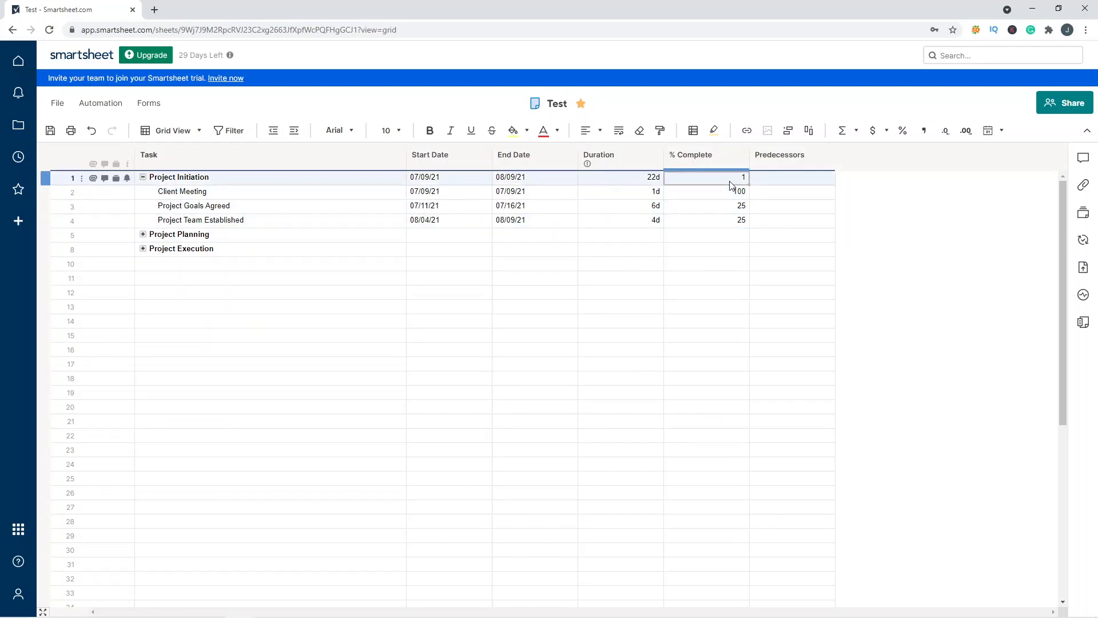
# Step: Set % Complete to 10 for both Project Goals Agreed and Project Team Established
pyautogui.click(737, 207)
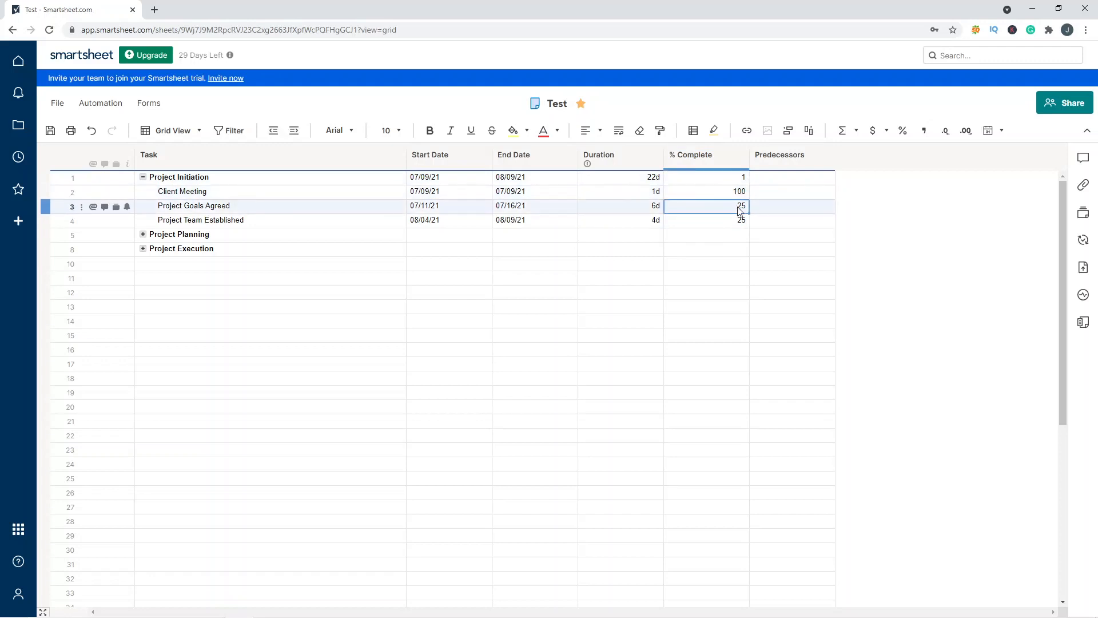
pyautogui.write('10')
pyautogui.press('Return')
pyautogui.write('10')
pyautogui.press('Up')
pyautogui.press('Up')
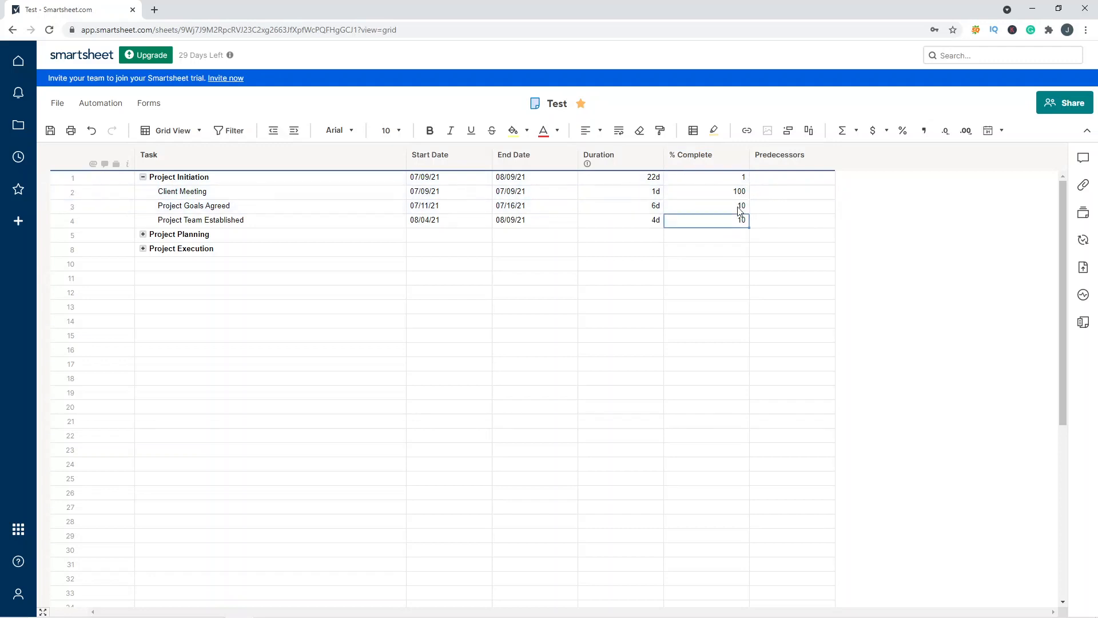
# Step: Set the Client Meeting % Complete to 50 and apply the percentage format to the Project Initiation % Complete cell
pyautogui.write('50')
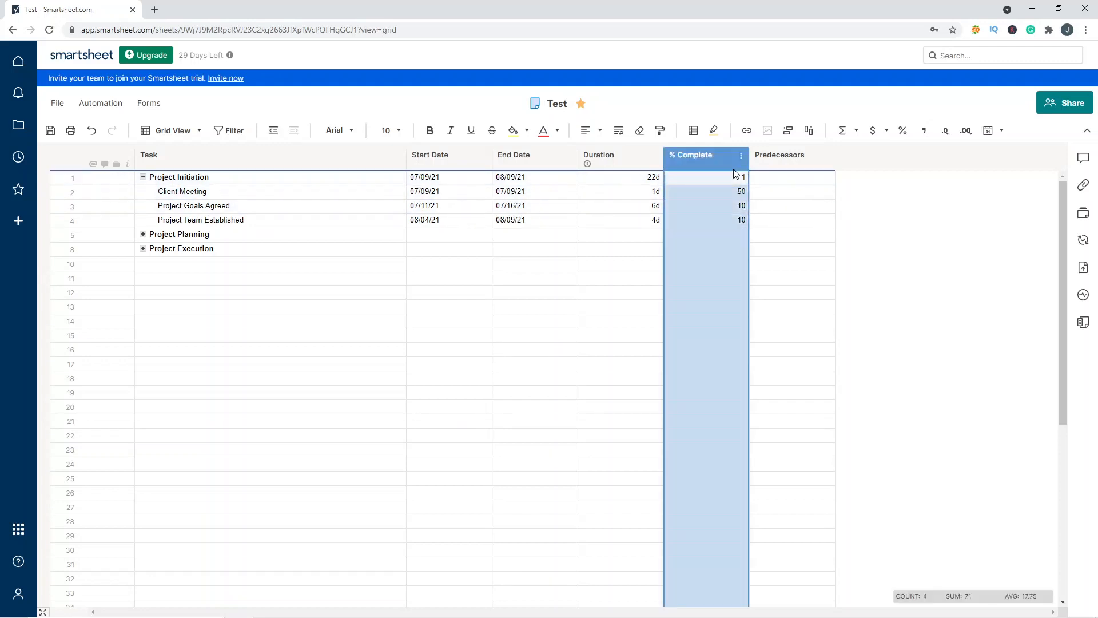
pyautogui.click(739, 182)
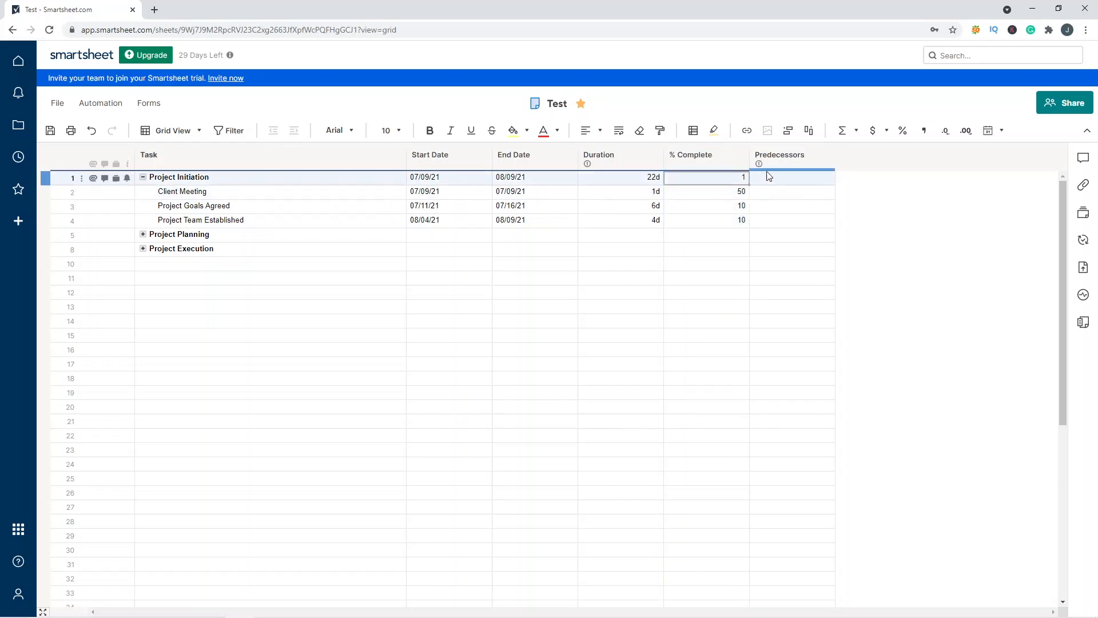
pyautogui.click(904, 133)
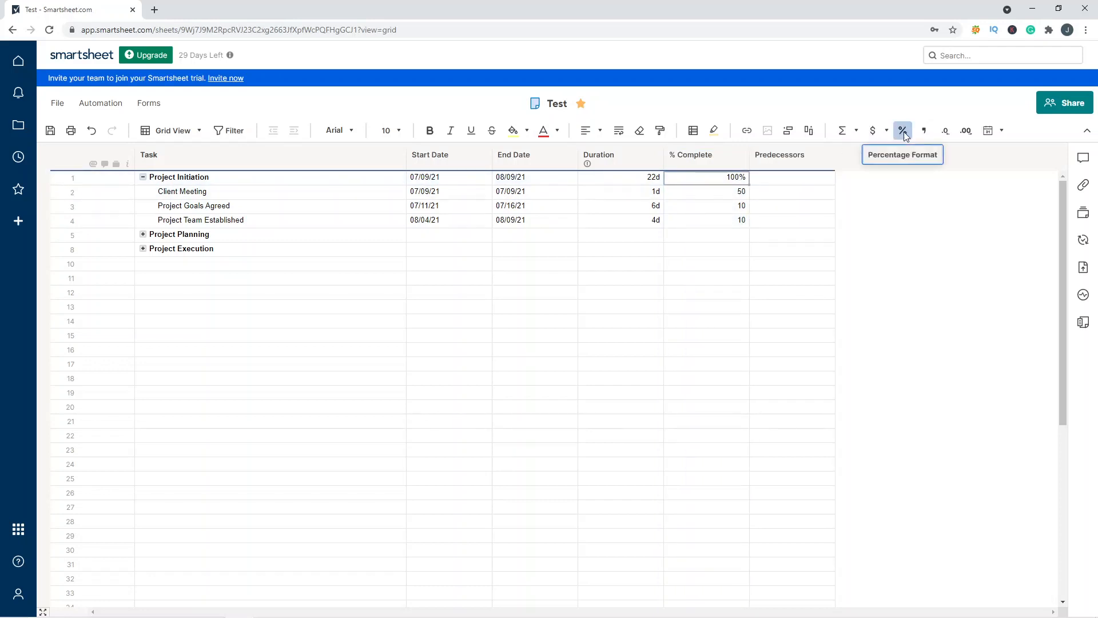
# Step: Apply the percentage format to the three Project Initiation sub-task % Complete cells, adding a decimal place and removing it again
pyautogui.click(738, 195)
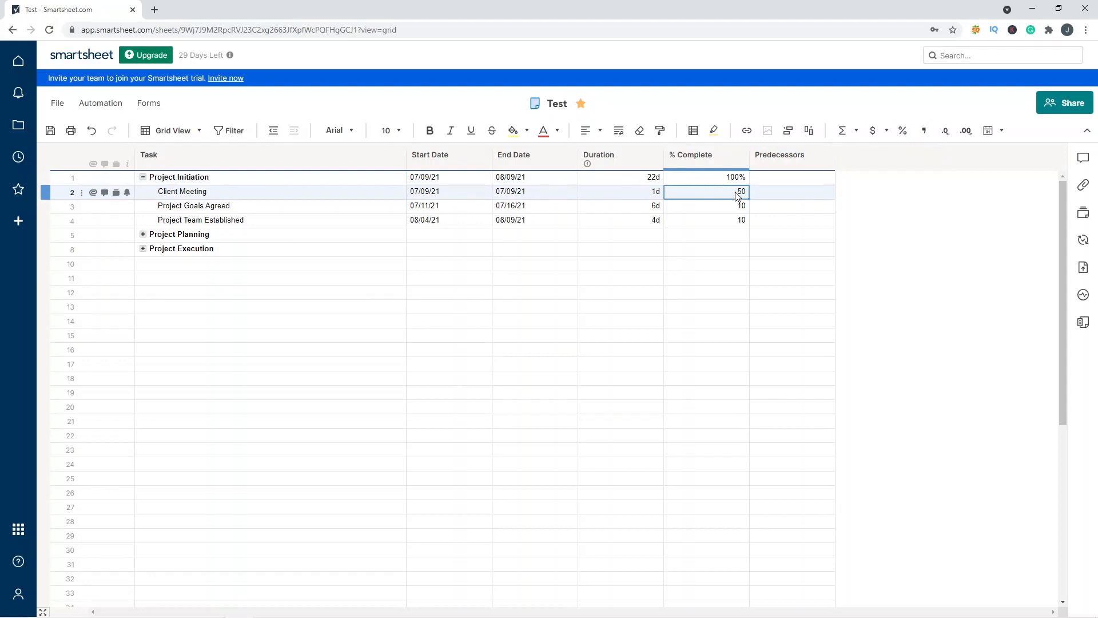
pyautogui.moveTo(738, 195); pyautogui.dragTo(737, 223)
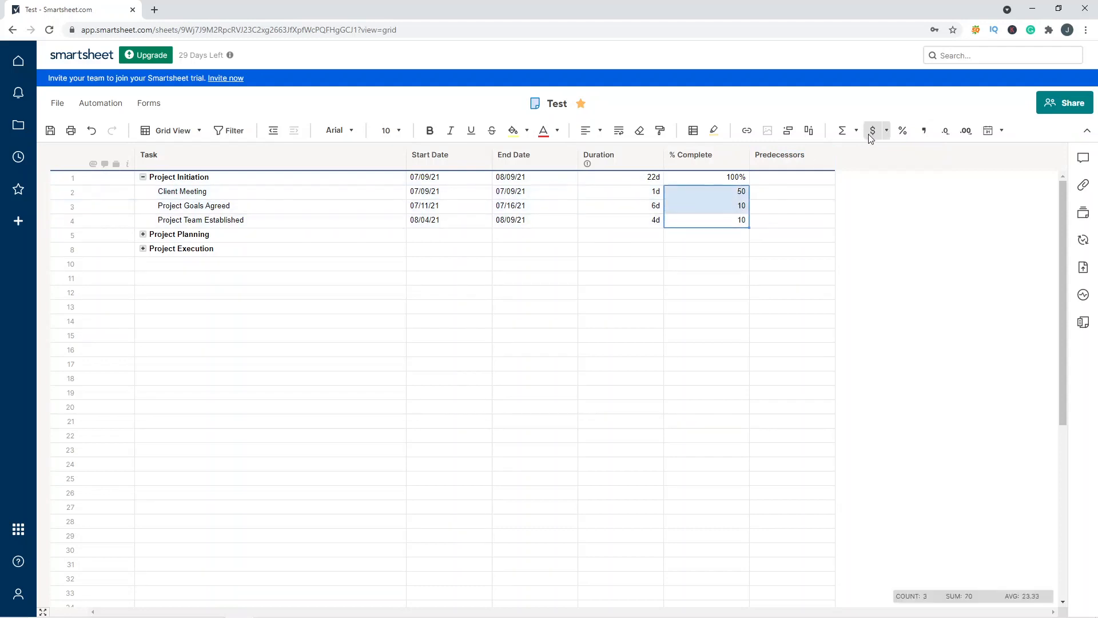
pyautogui.click(905, 130)
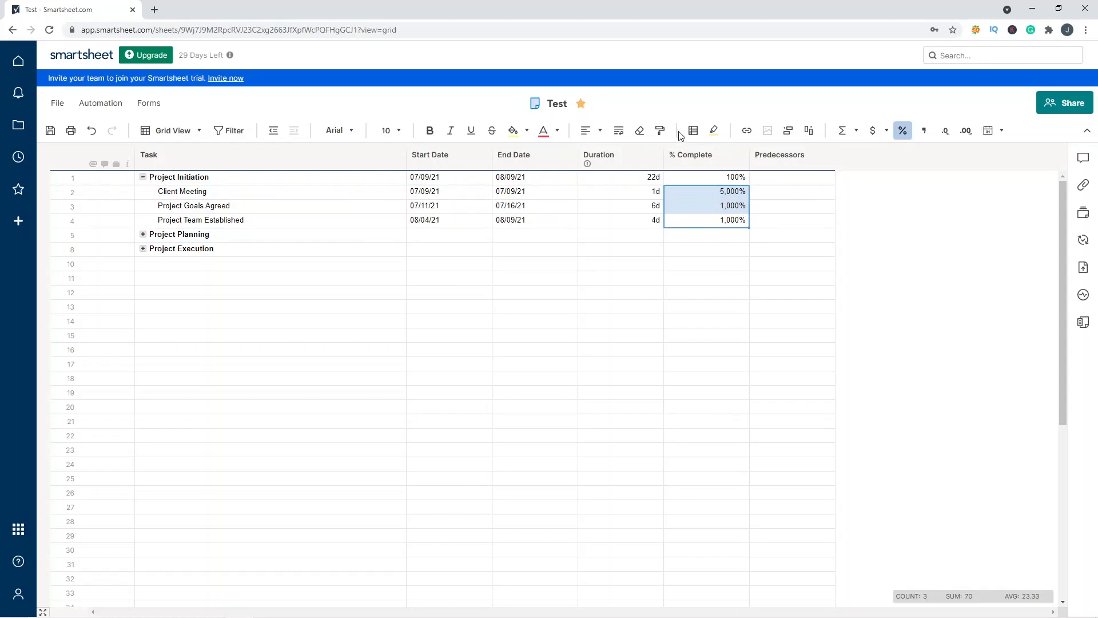
pyautogui.click(966, 132)
pyautogui.click(947, 130)
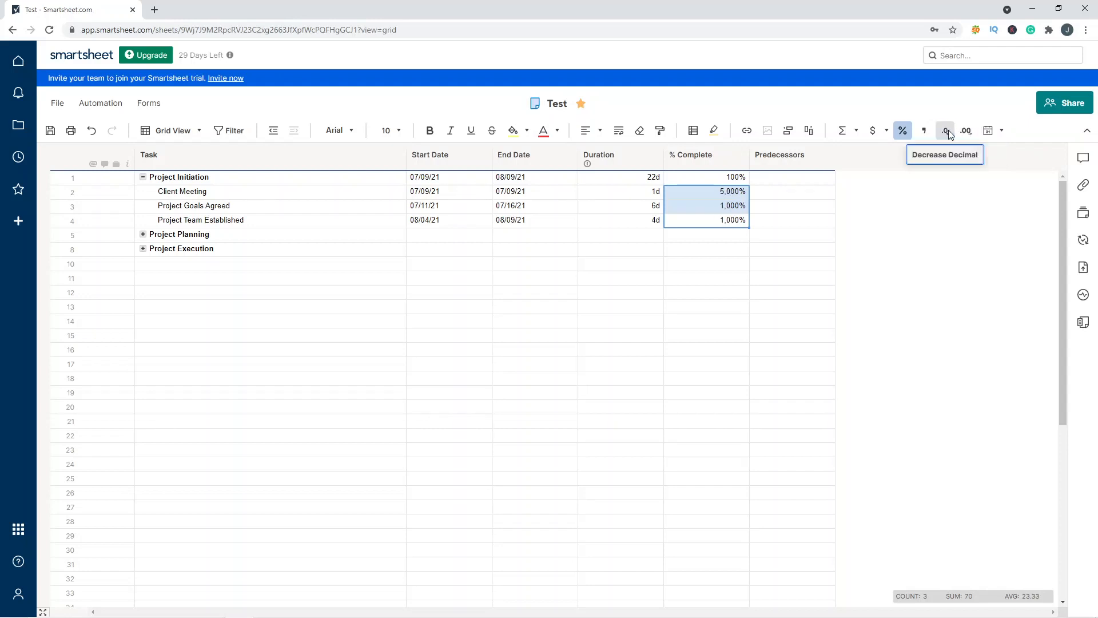
# Step: Set % Complete to 5% for Client Meeting and 10% for Project Goals Agreed
pyautogui.click(738, 192)
pyautogui.write('5')
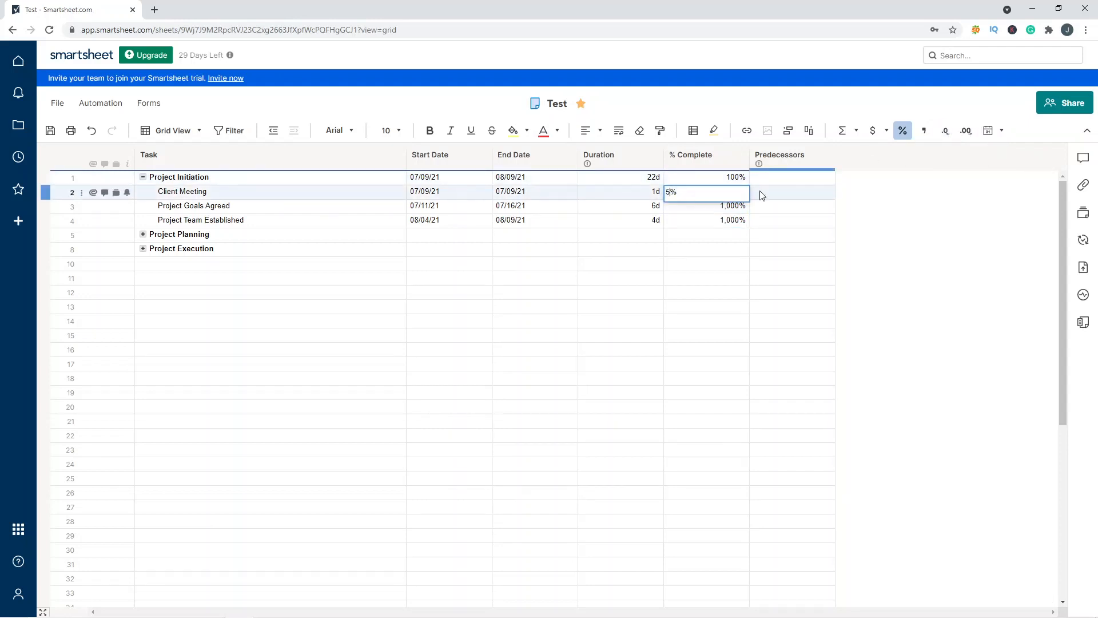
pyautogui.press('Return')
pyautogui.write('1')
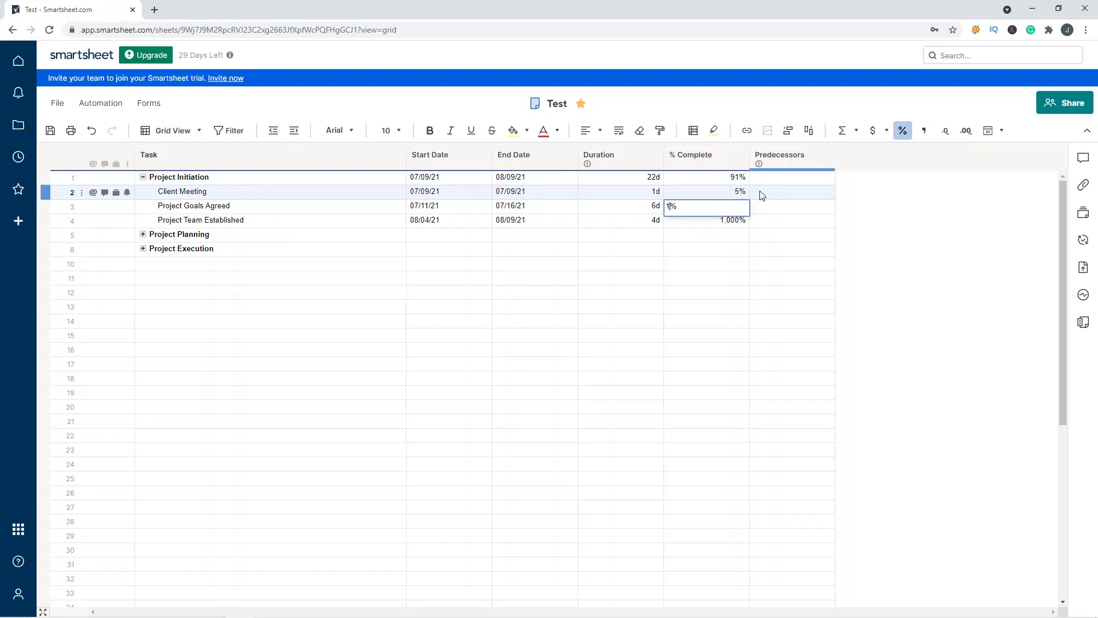
pyautogui.press('Return')
# Step: Set % Complete to 100% for Client Meeting, 5% for Project Goals Agreed and 10% for Project Team Established
pyautogui.press('Up')
pyautogui.press('Up')
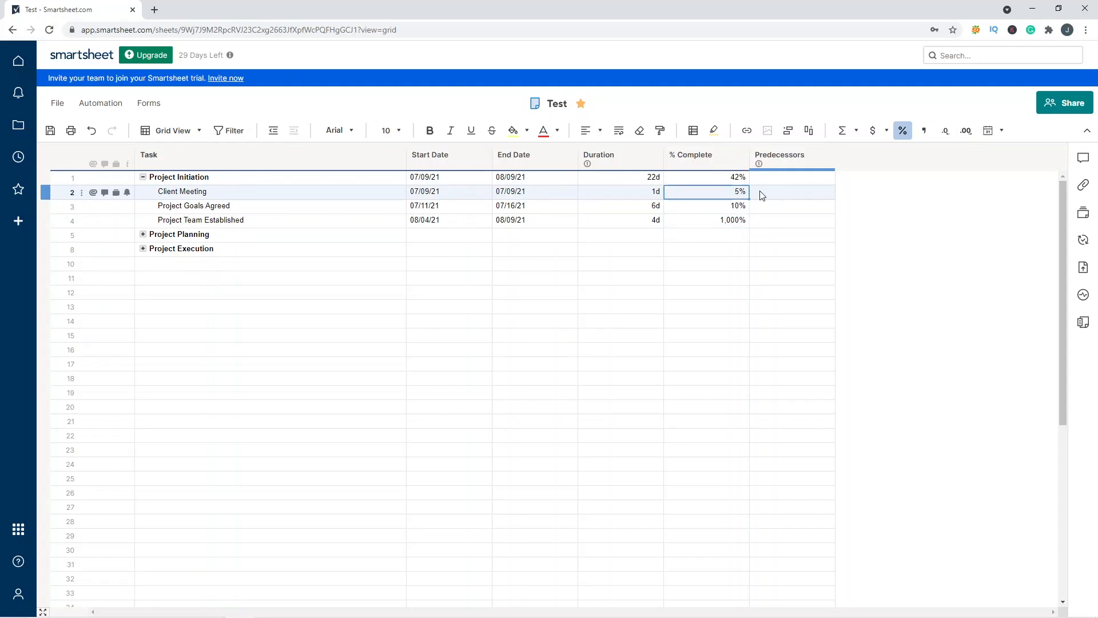
pyautogui.write('100')
pyautogui.press('Return')
pyautogui.write('5')
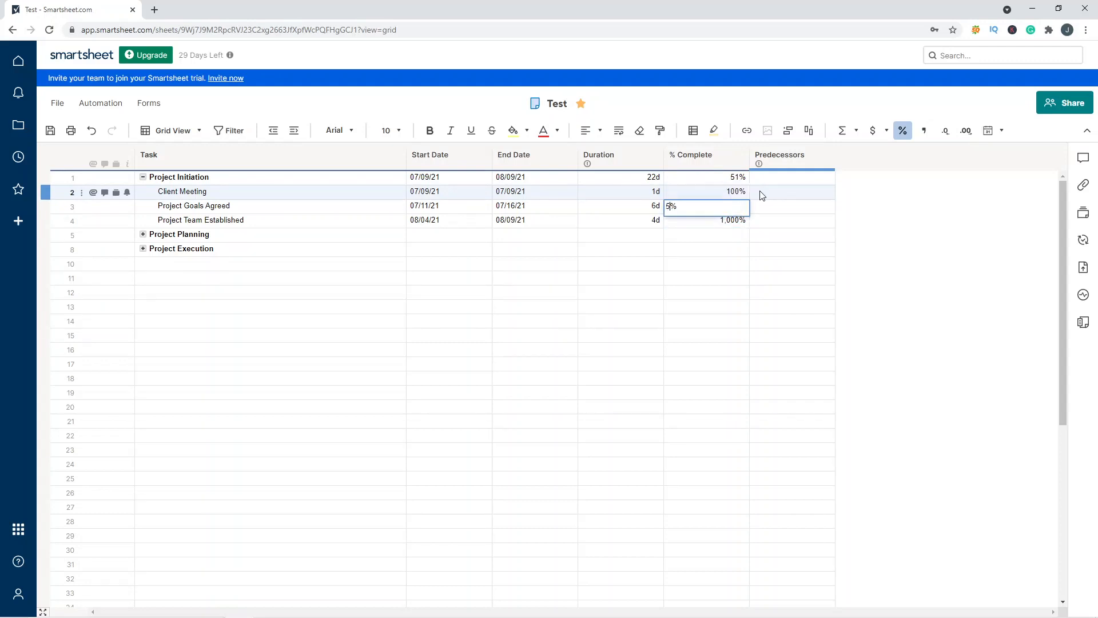
pyautogui.press('Return')
pyautogui.write('10')
pyautogui.press('Return')
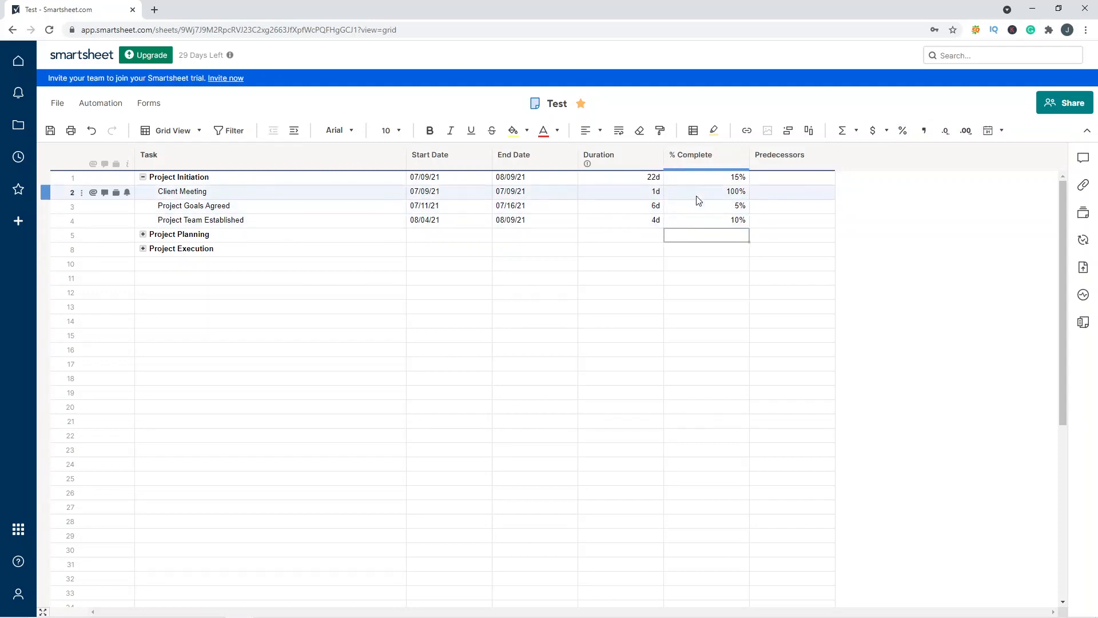
# Step: Compare the sub-task % Complete values with the Project Initiation parent value and save the sheet
pyautogui.moveTo(704, 191); pyautogui.dragTo(703, 227)
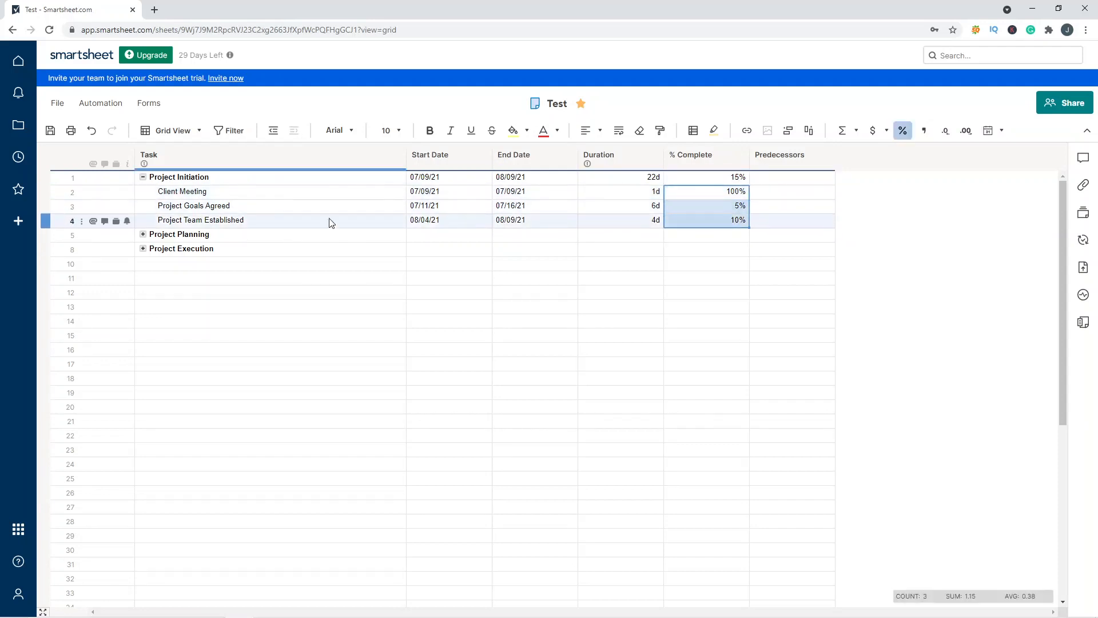
pyautogui.click(737, 181)
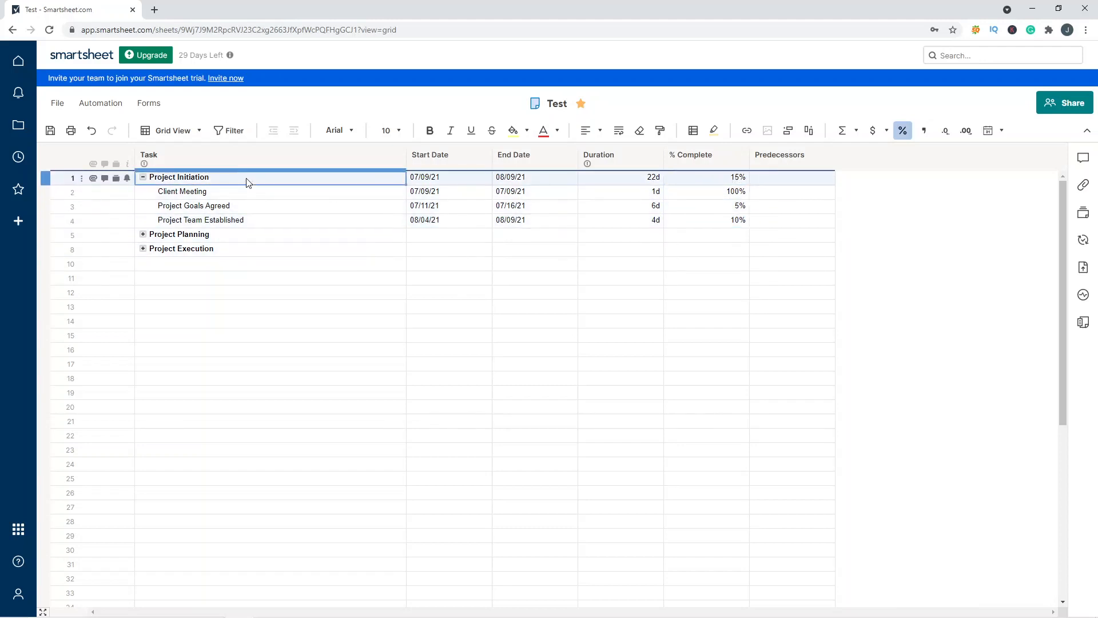
pyautogui.click(50, 131)
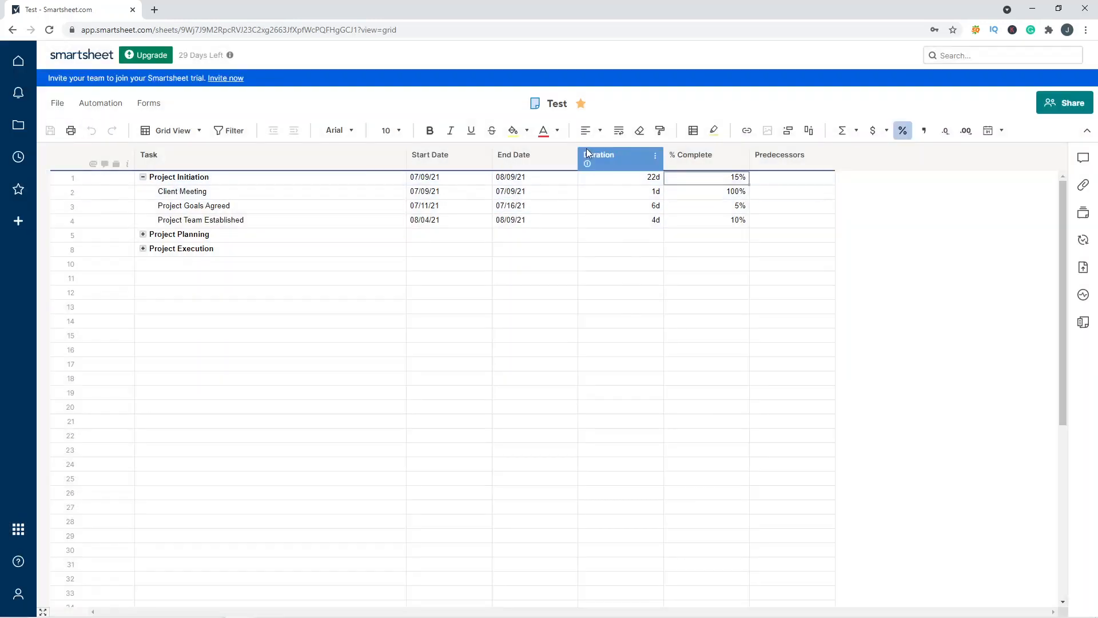
# Step: Narrow the Duration column to roughly half its width and save the sheet
pyautogui.click(660, 153)
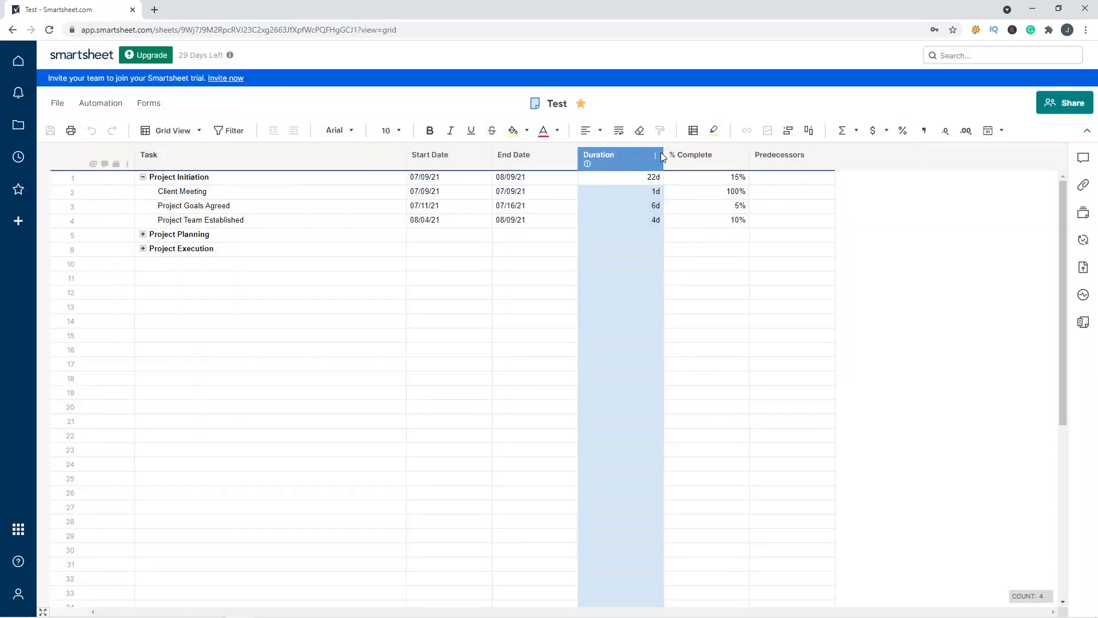
pyautogui.moveTo(662, 152); pyautogui.dragTo(620, 153)
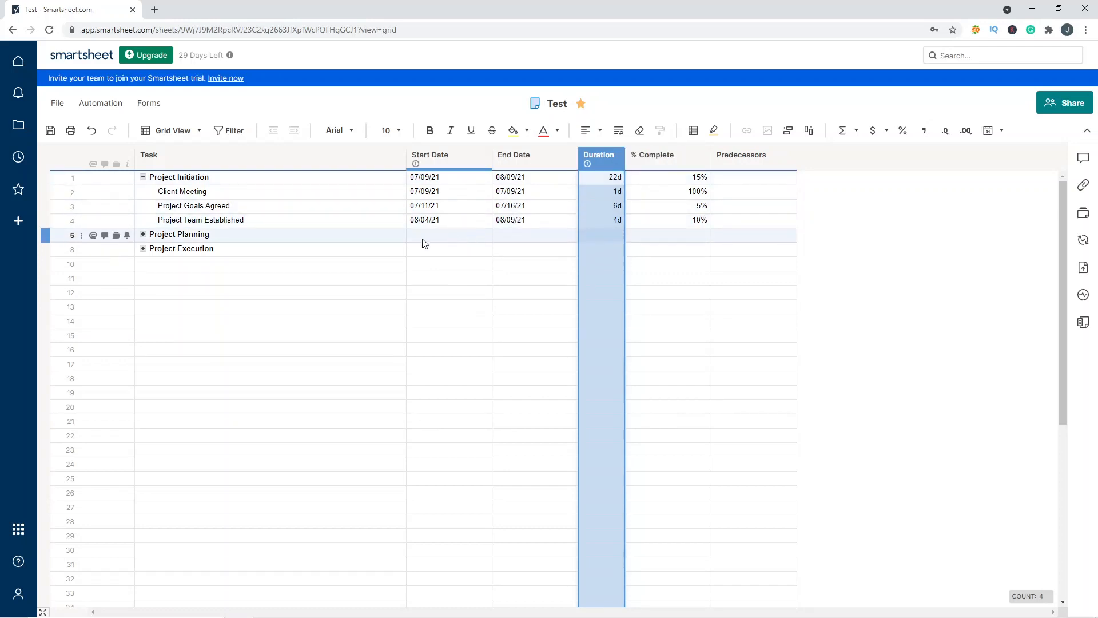
pyautogui.click(366, 264)
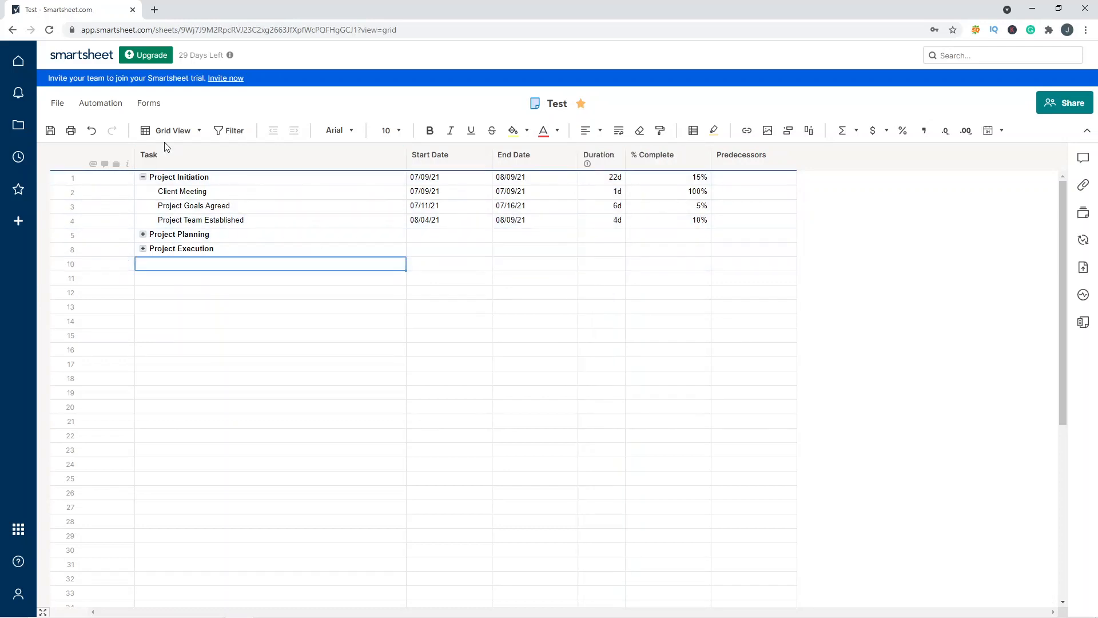
pyautogui.click(50, 131)
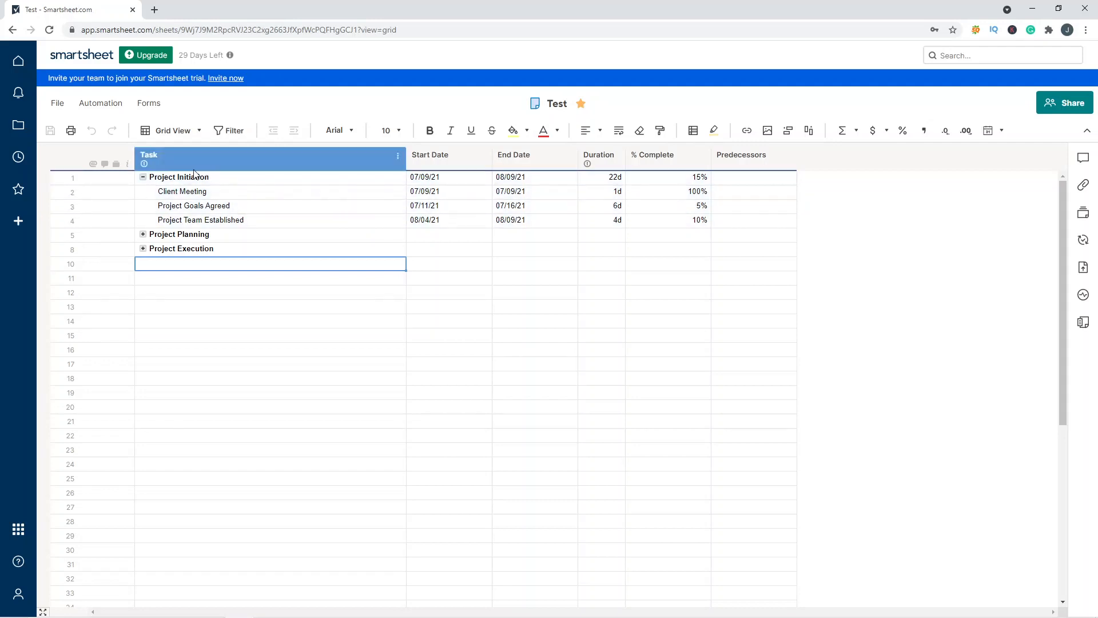
# Step: Open a new automation workflow, examine which trigger types it offers, and close it without saving
pyautogui.click(87, 104)
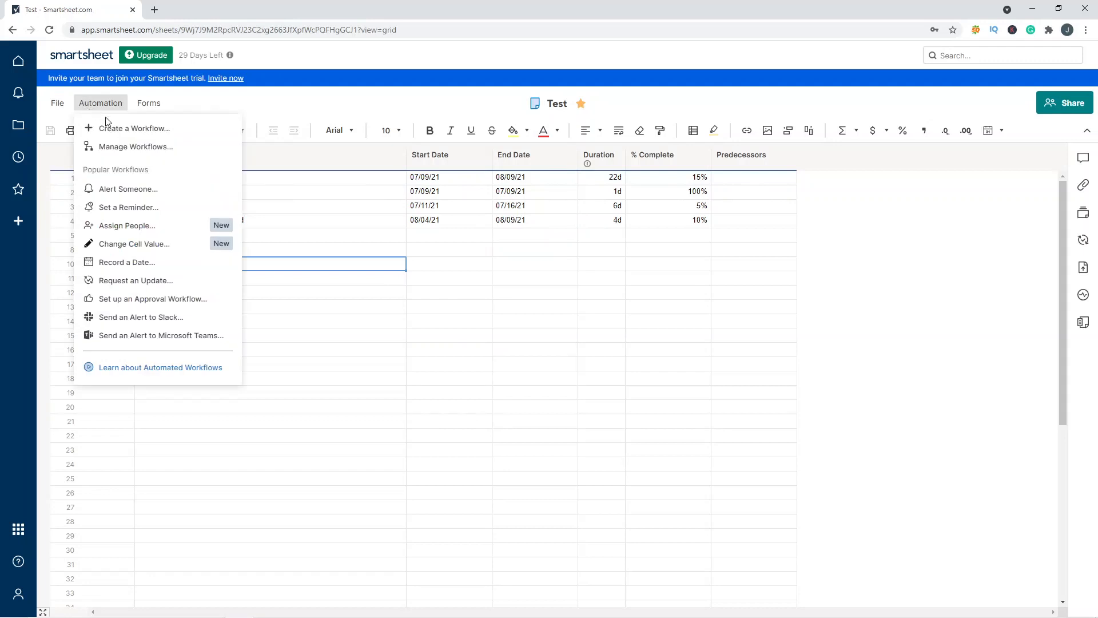
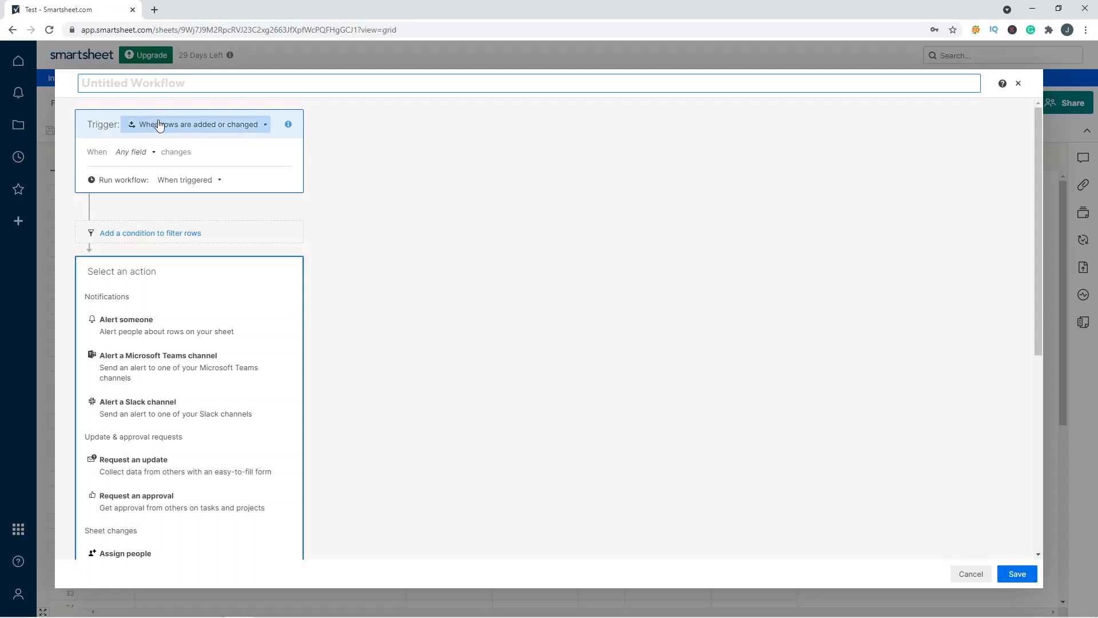
pyautogui.click(198, 124)
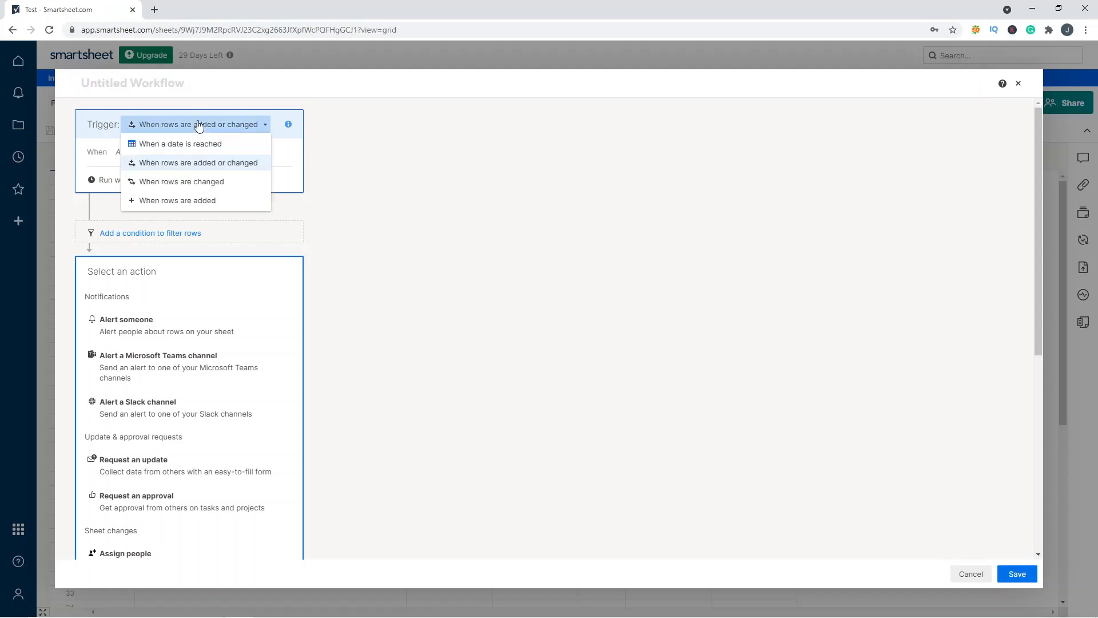
pyautogui.click(210, 128)
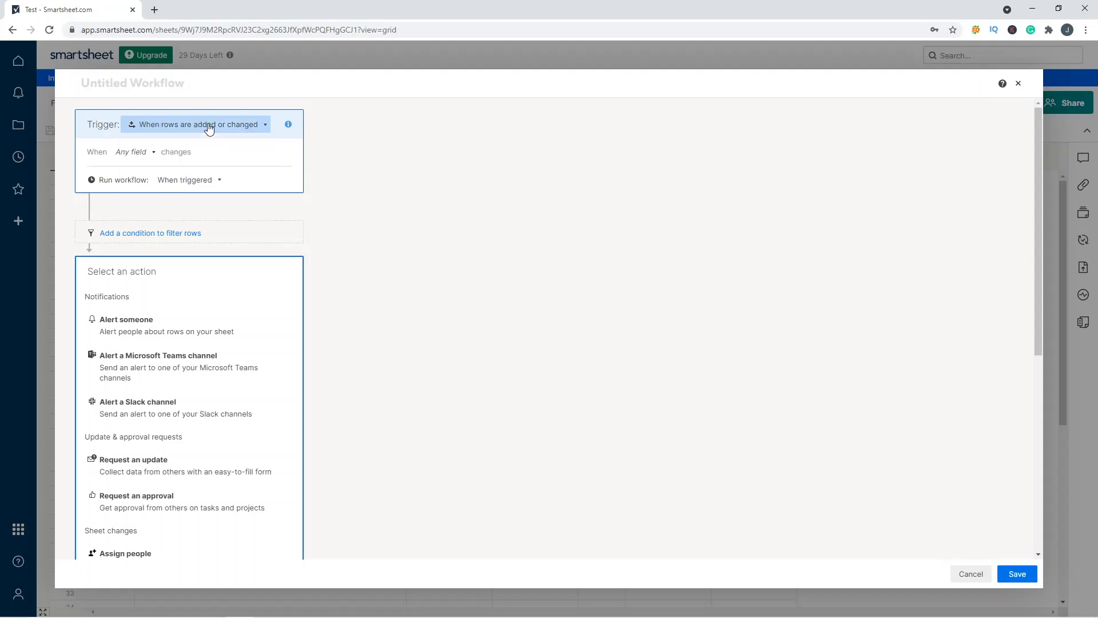
pyautogui.click(1018, 80)
pyautogui.click(772, 164)
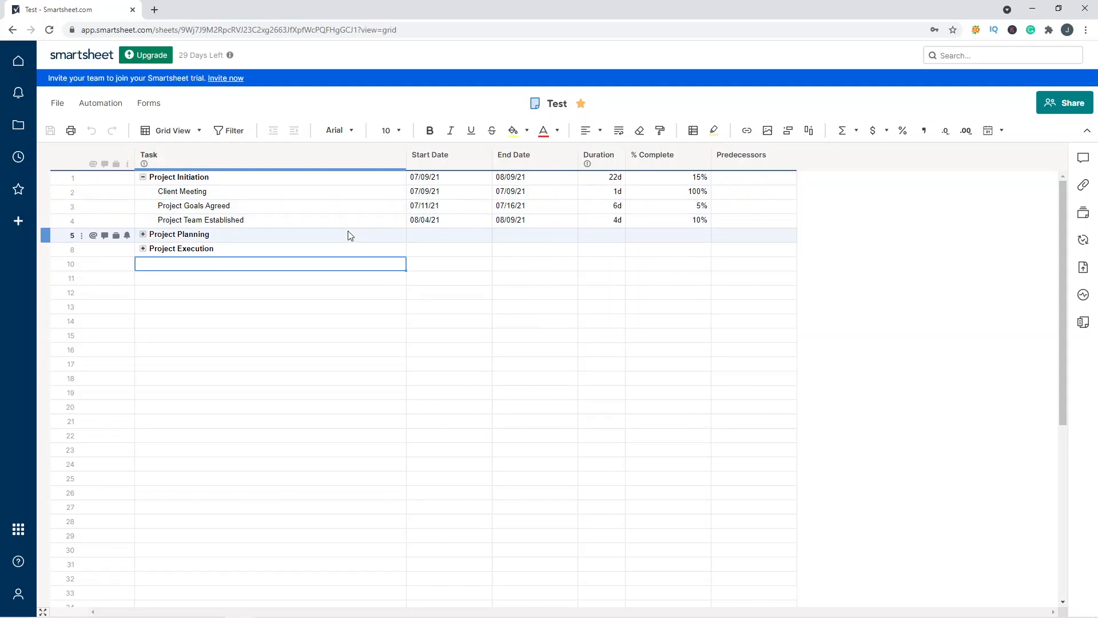
# Step: Start a new blank workflow and examine the changed-field setting and run frequency options of its trigger
pyautogui.click(103, 103)
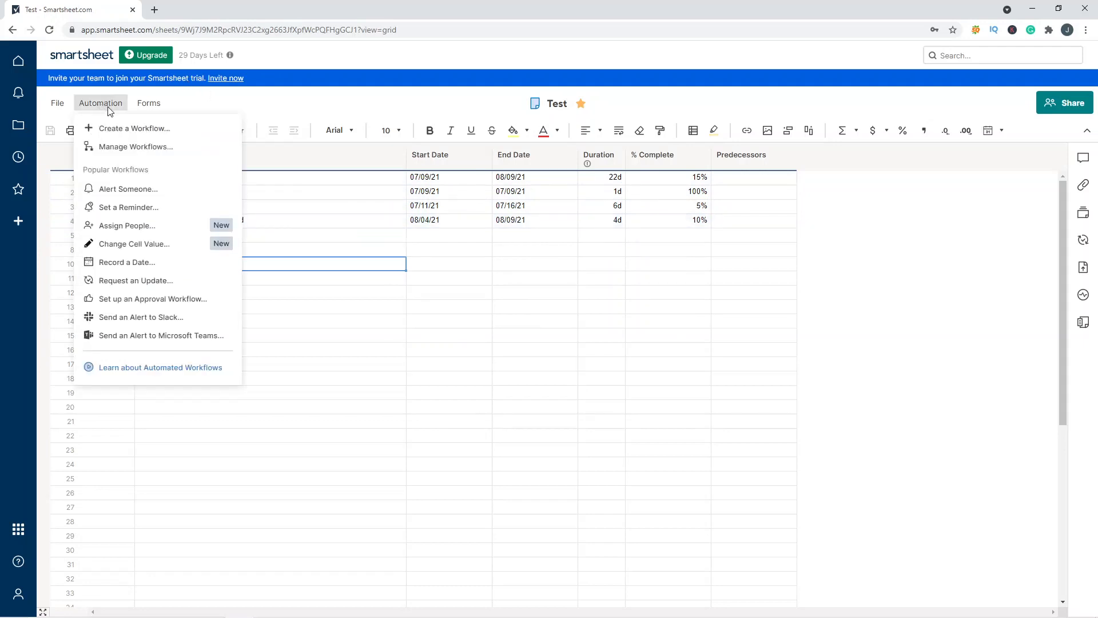
pyautogui.click(133, 129)
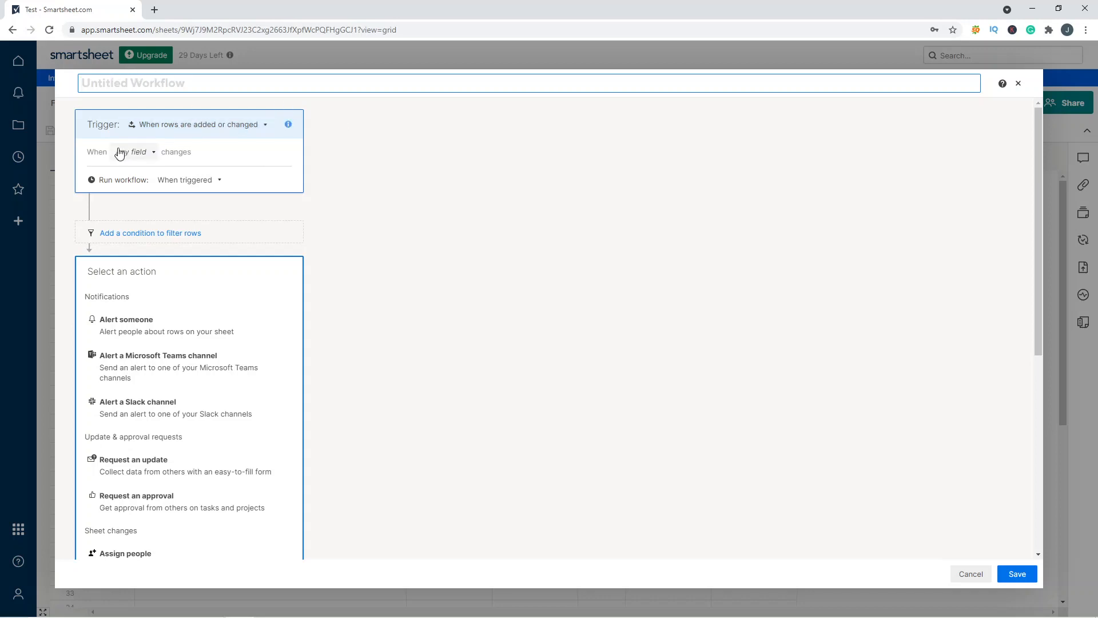
pyautogui.click(153, 152)
pyautogui.click(182, 160)
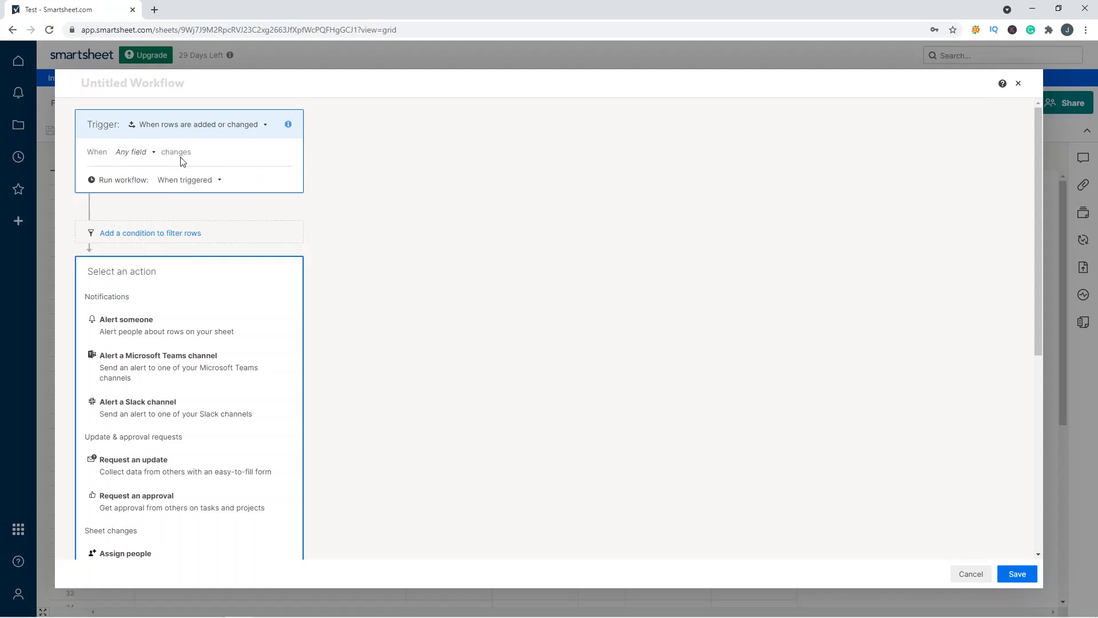
pyautogui.click(199, 182)
pyautogui.click(205, 179)
pyautogui.click(178, 179)
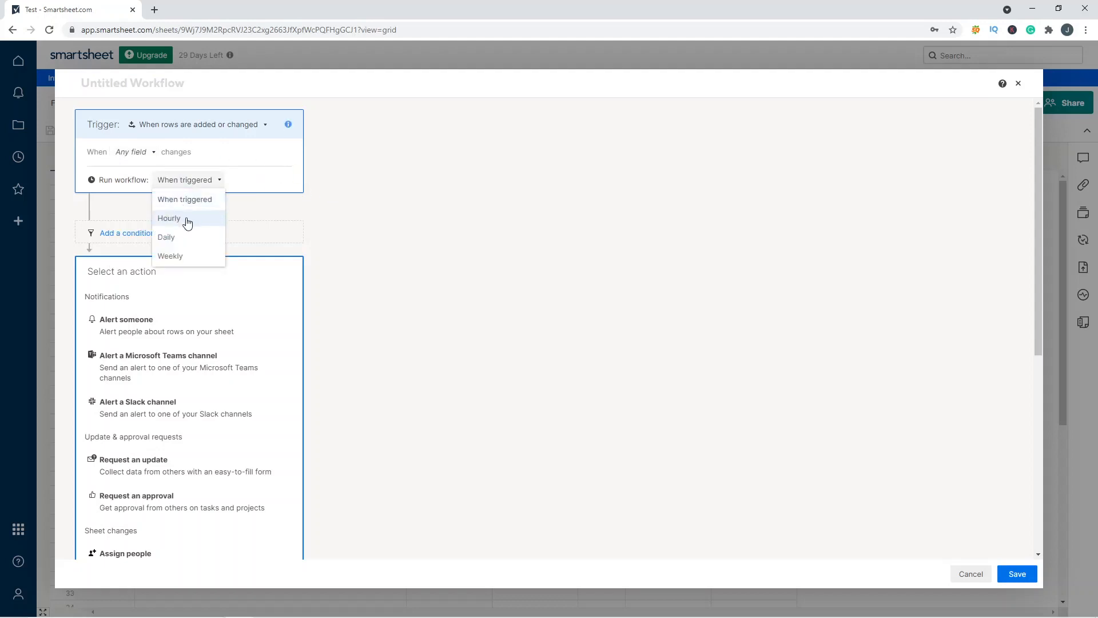
pyautogui.click(364, 228)
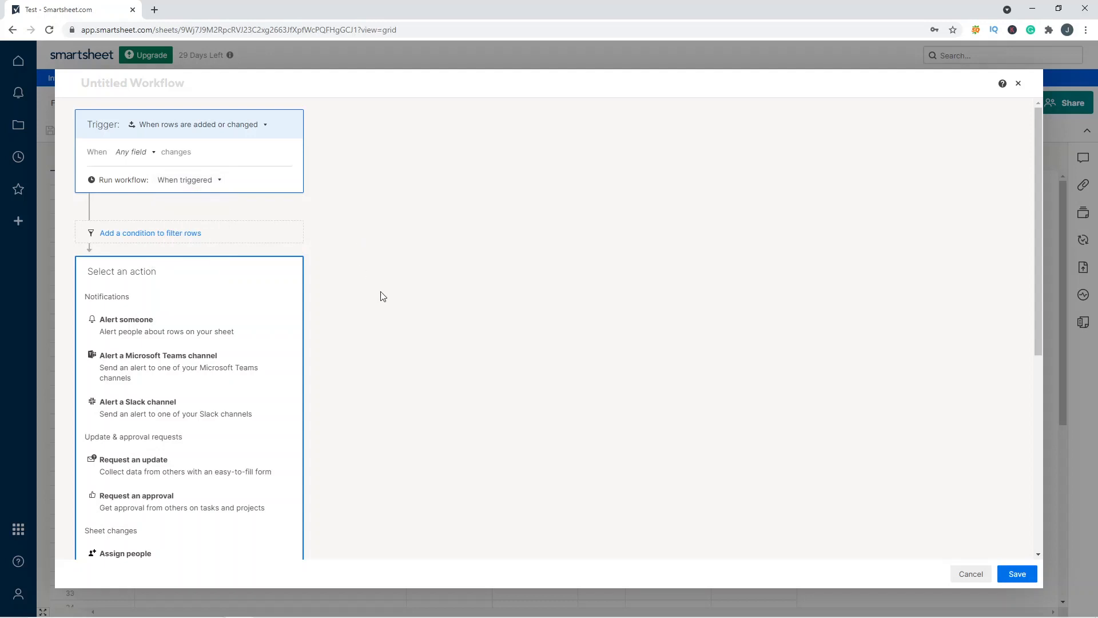
# Step: Look through the notification, update, approval and sheet-change actions of the blank workflow, and exit automation without saving
pyautogui.scroll(-1, 374, 292)
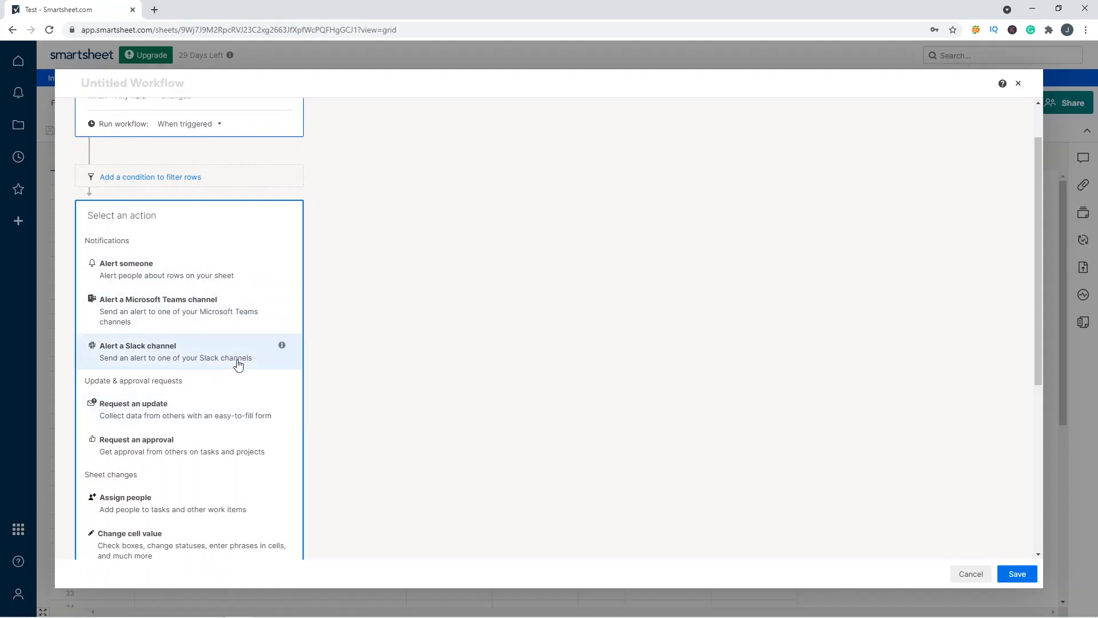
pyautogui.scroll(-3, 228, 362)
pyautogui.scroll(-2, 246, 343)
pyautogui.scroll(6, 245, 338)
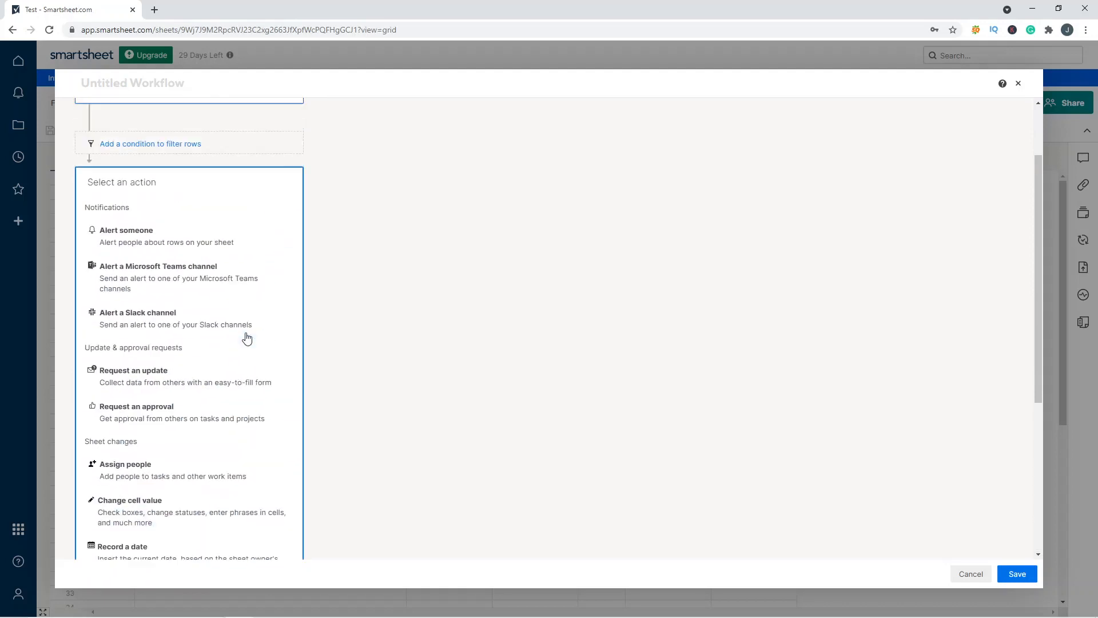
pyautogui.click(1018, 83)
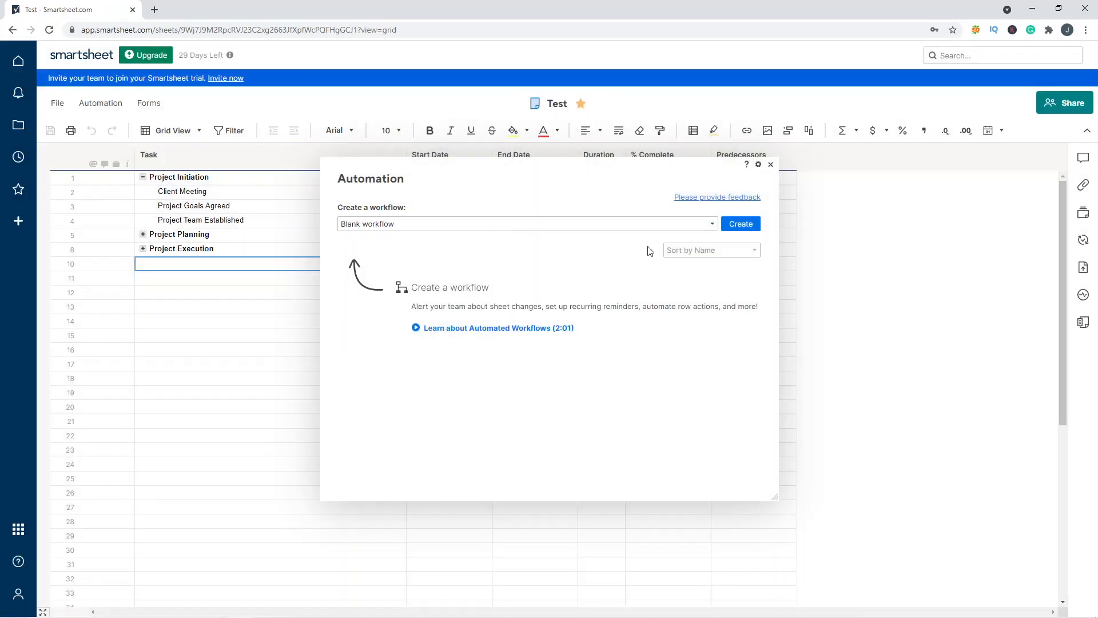
pyautogui.click(771, 165)
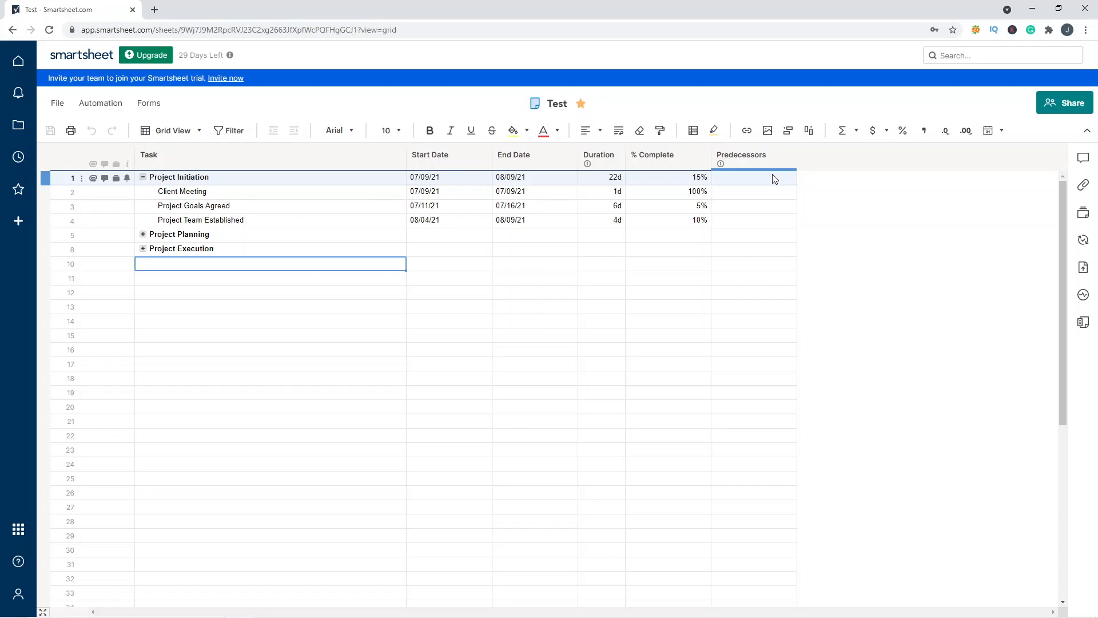
pyautogui.click(102, 104)
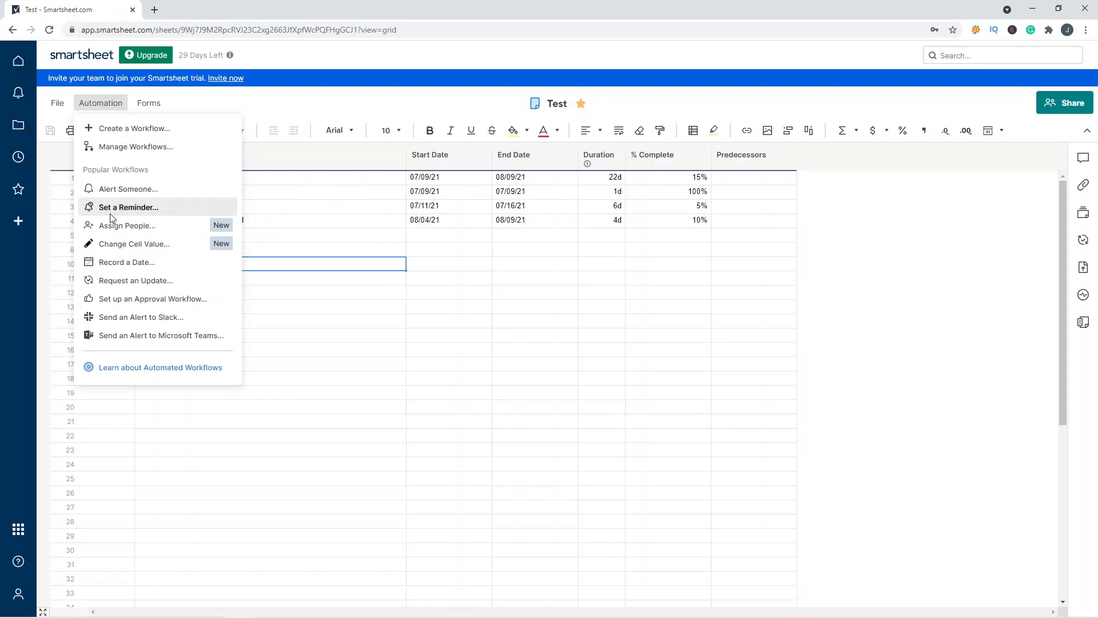
pyautogui.click(342, 294)
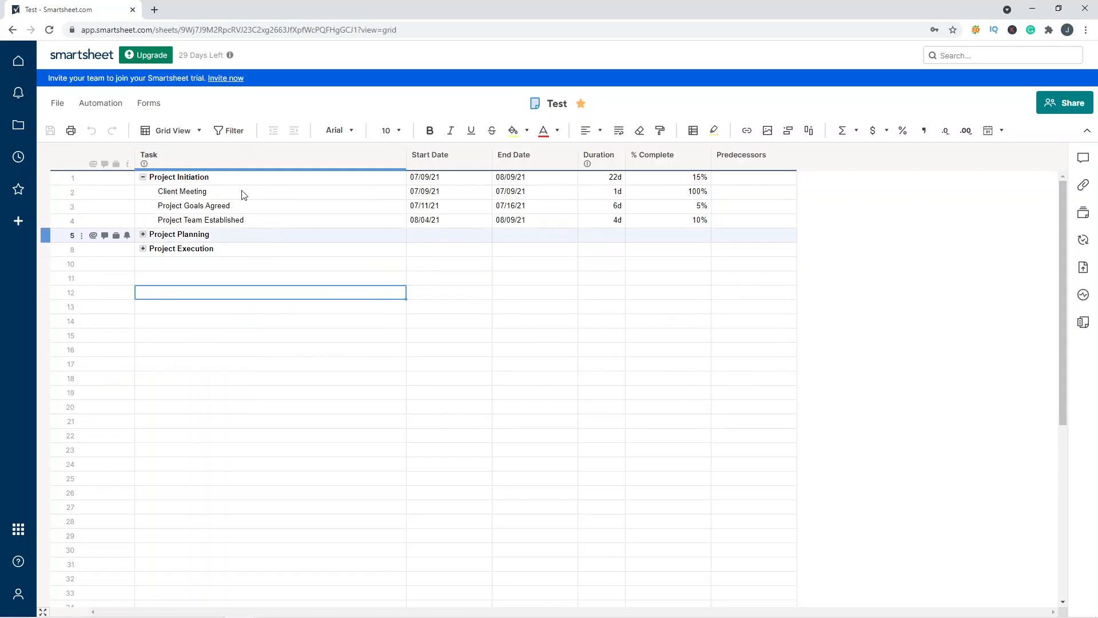
# Step: Look through the sheet's file commands, including its import, save, share, export and delete options
pyautogui.click(53, 103)
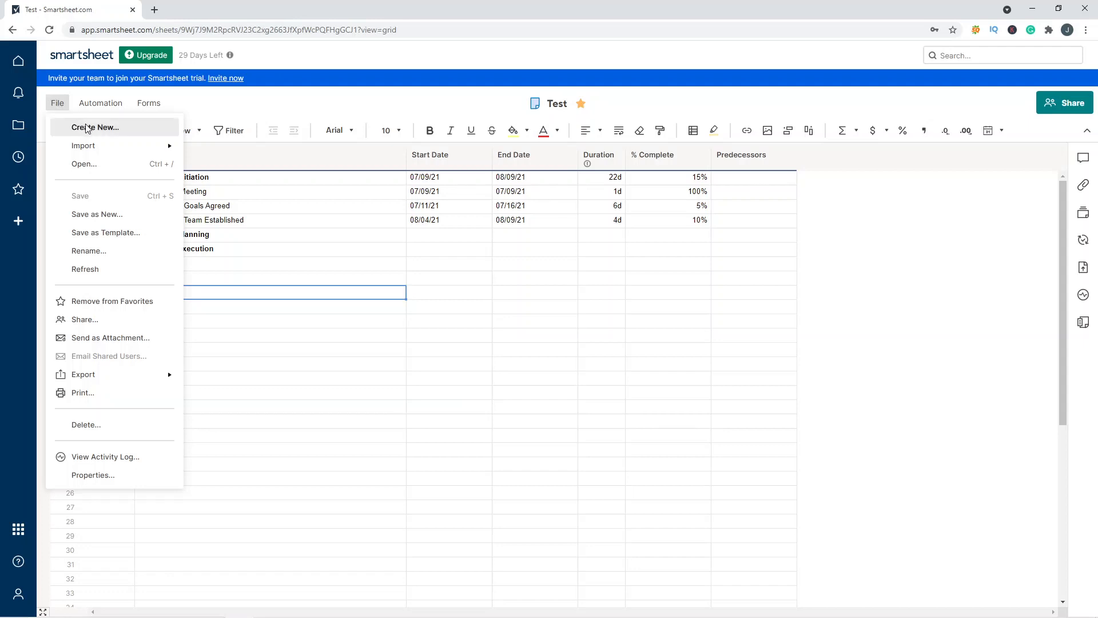
pyautogui.moveTo(102, 148)
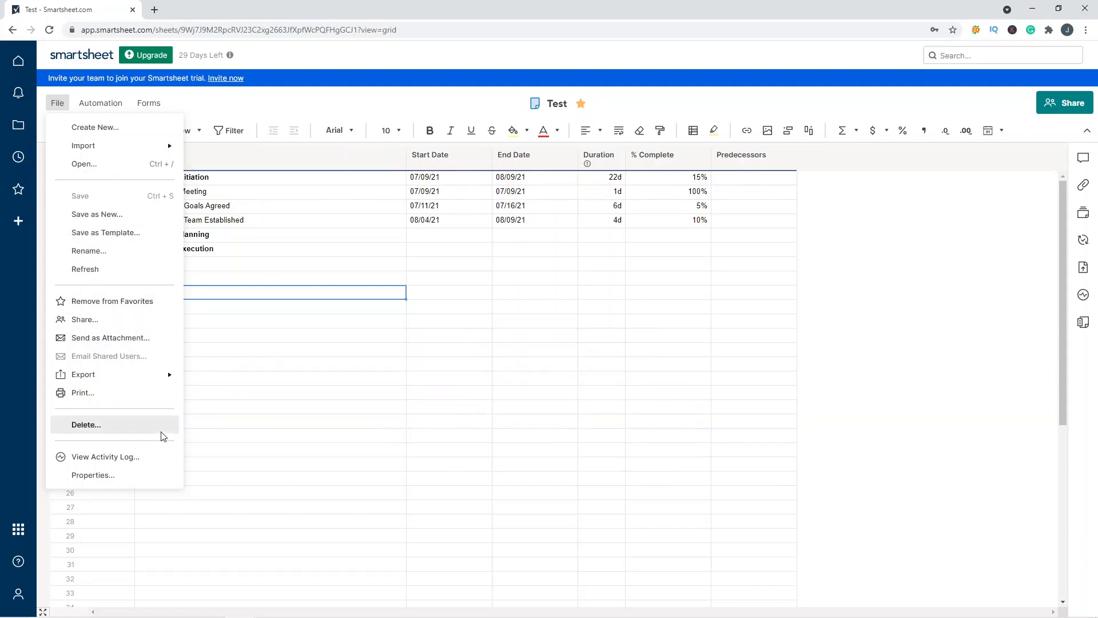
# Step: Enter "Test" in the Task column of row 15 and try undo and redo on the entry, finishing with it undone
pyautogui.click(229, 335)
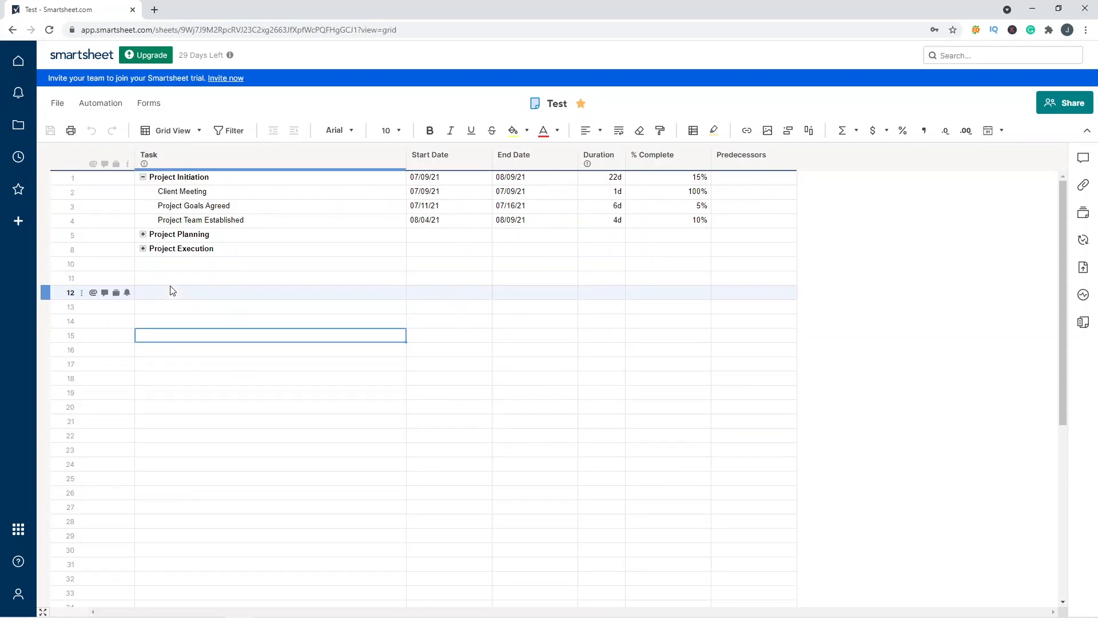
pyautogui.write('Test')
pyautogui.press('Return')
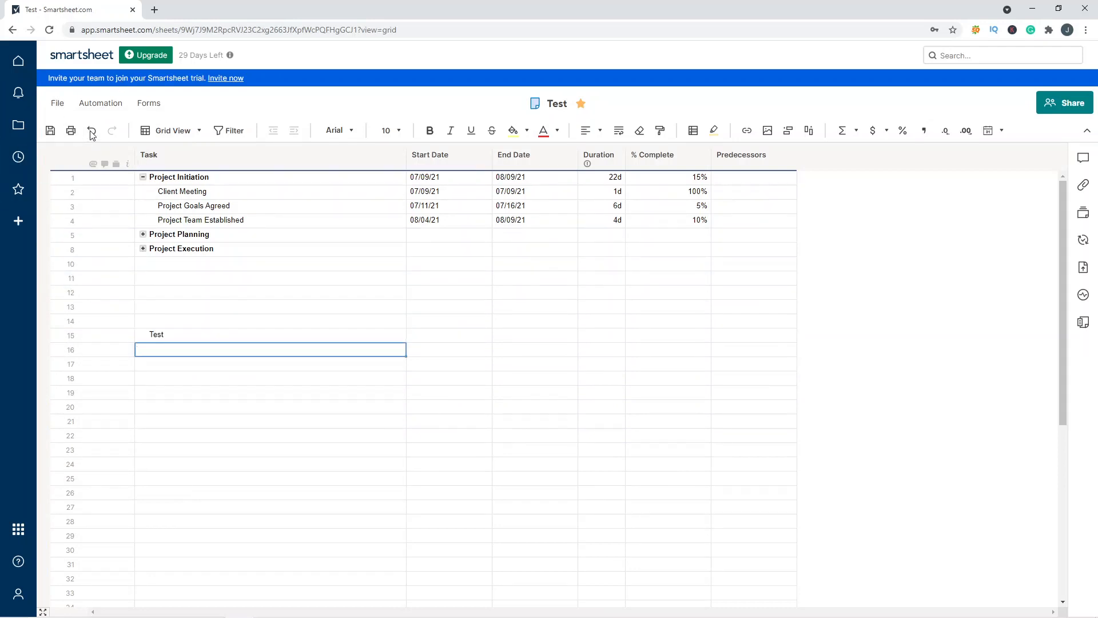
pyautogui.click(91, 133)
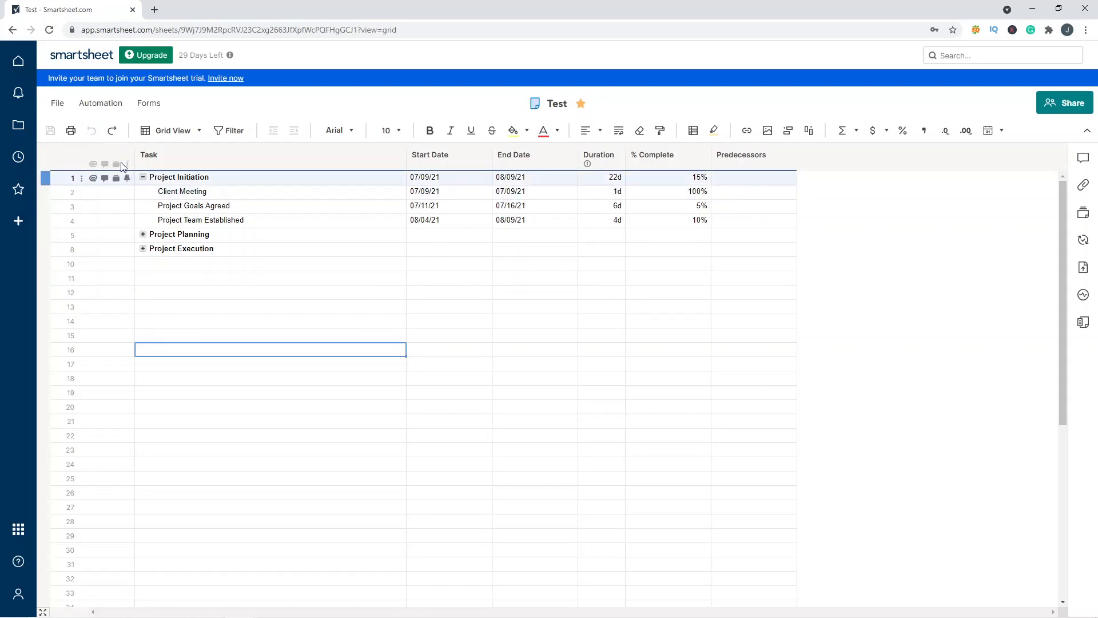
pyautogui.click(113, 133)
pyautogui.click(96, 134)
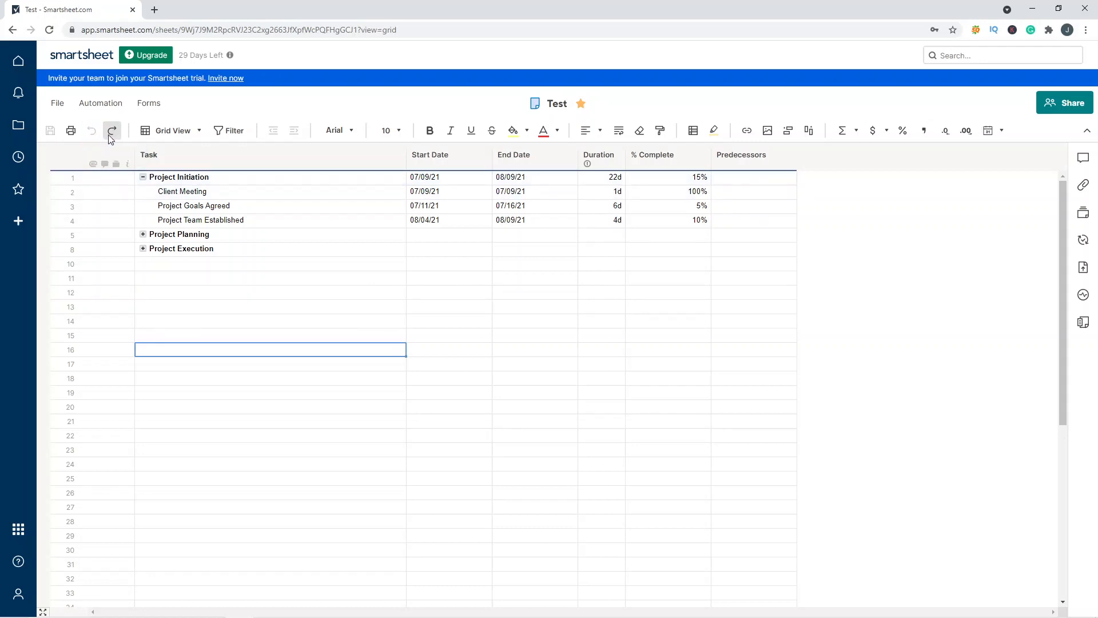
# Step: Start a new filter named "Test" and choose Task as the field of its first condition
pyautogui.click(225, 132)
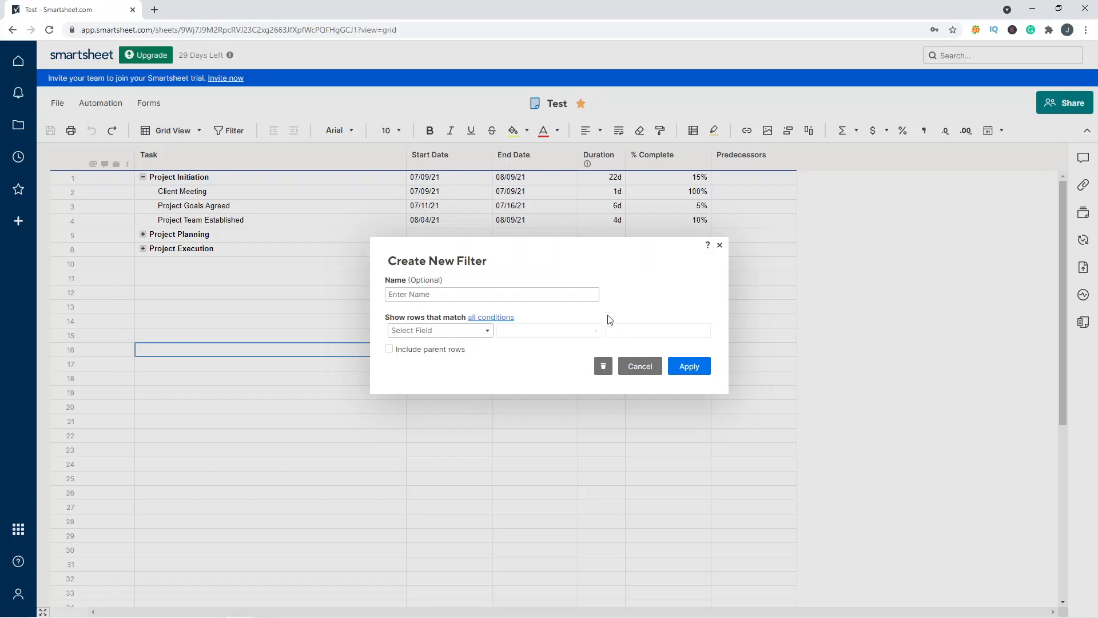
pyautogui.click(720, 244)
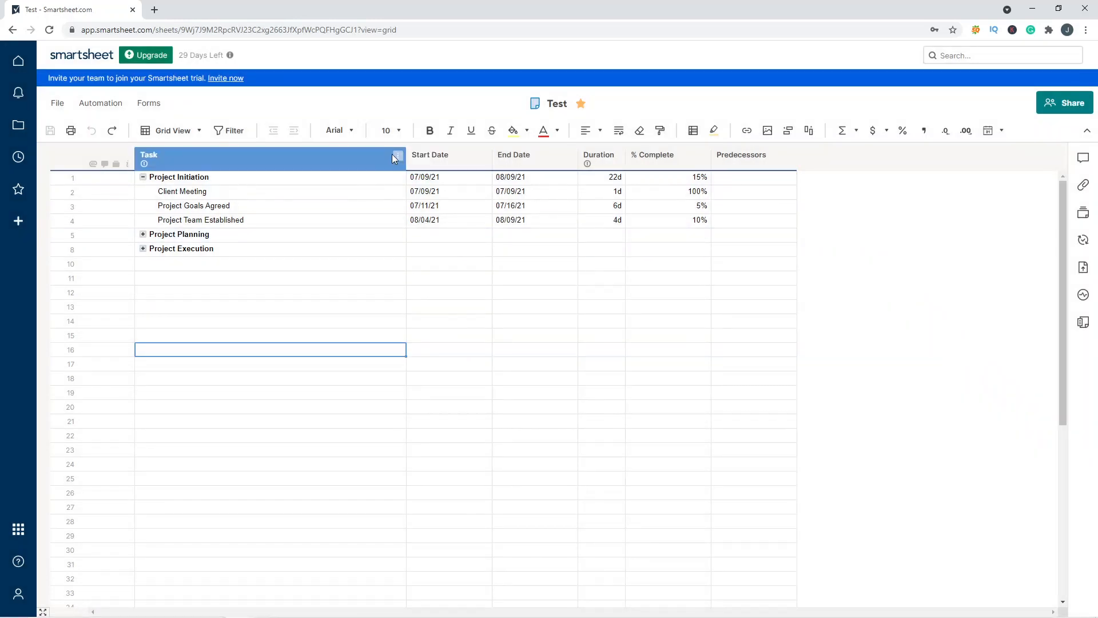
pyautogui.click(229, 131)
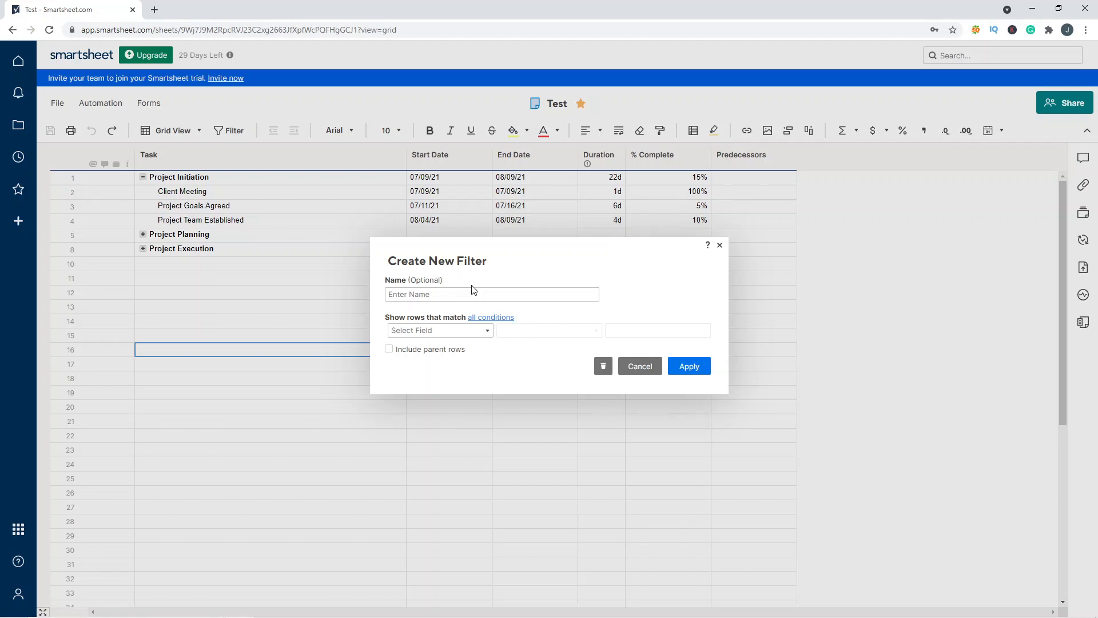
pyautogui.write('Test')
pyautogui.click(486, 331)
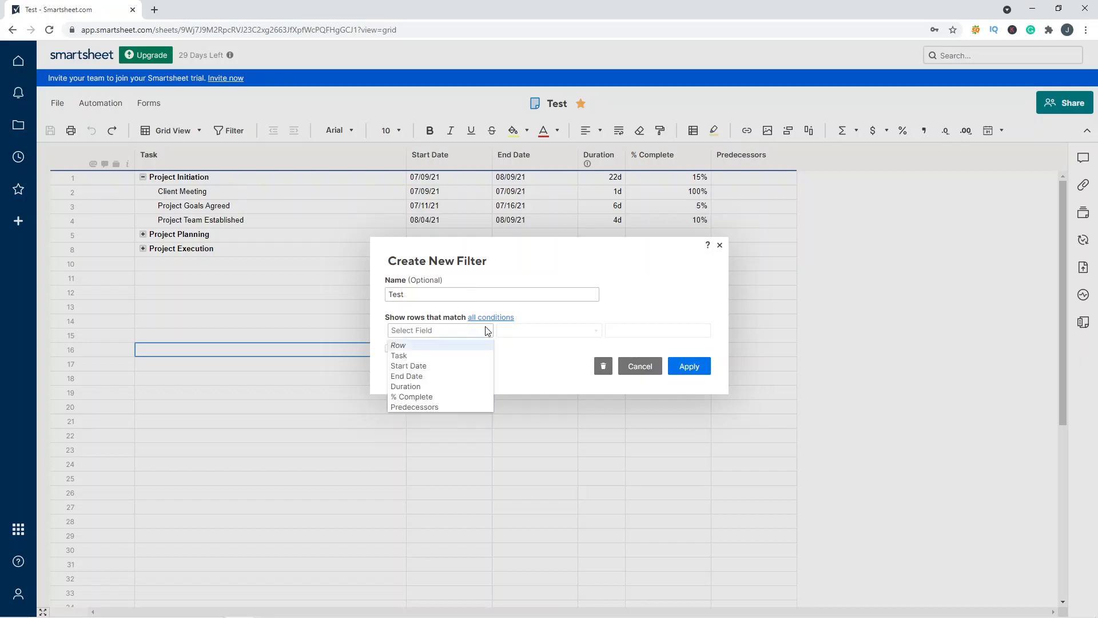
pyautogui.click(466, 355)
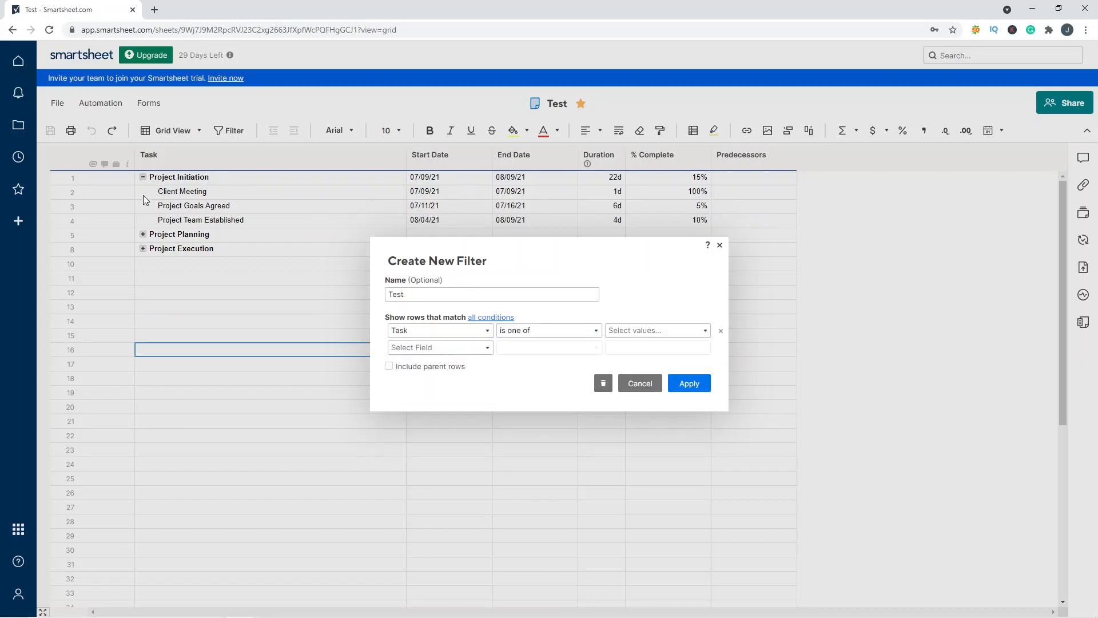
# Step: Set the filter's Task condition to contains "Project Goals" and apply the filter to the sheet
pyautogui.click(558, 330)
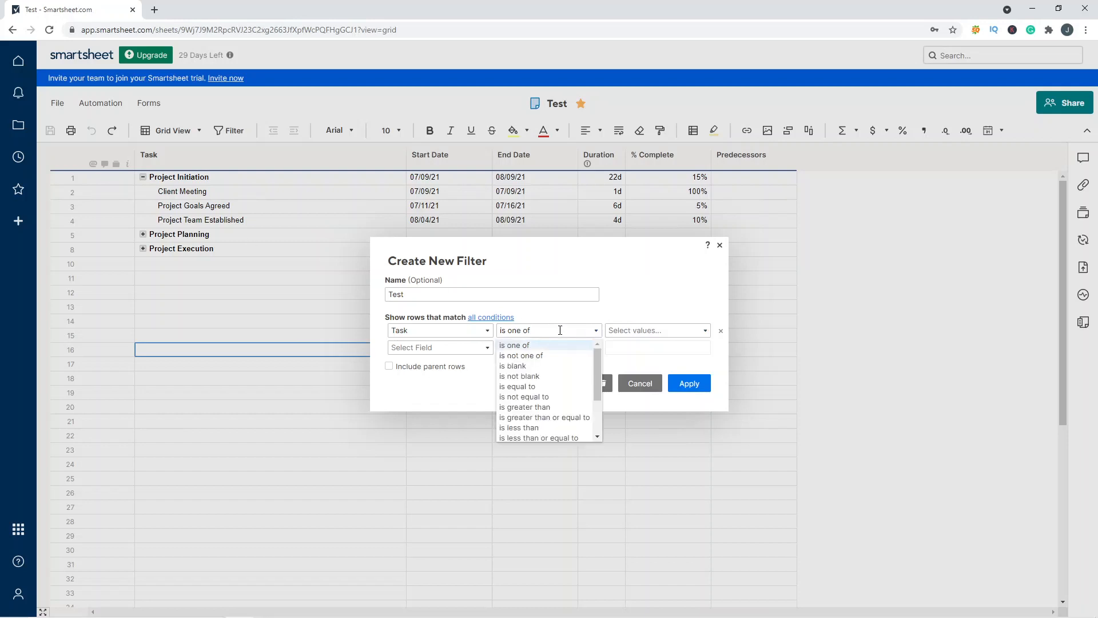
pyautogui.scroll(-3, 550, 411)
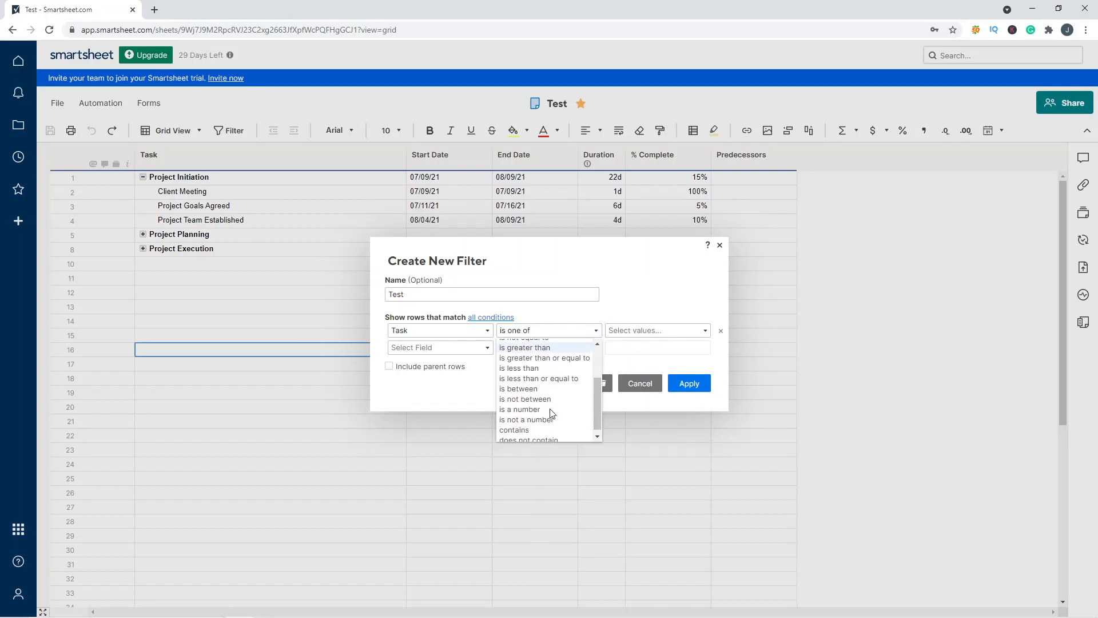
pyautogui.click(544, 420)
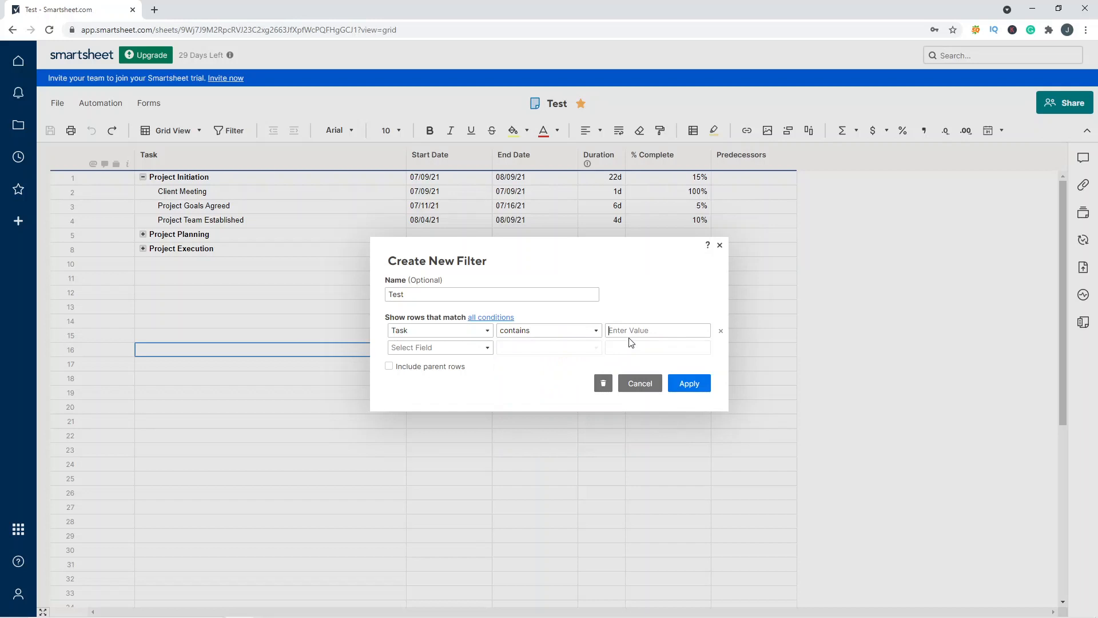
pyautogui.write('Project Goals')
pyautogui.click(689, 383)
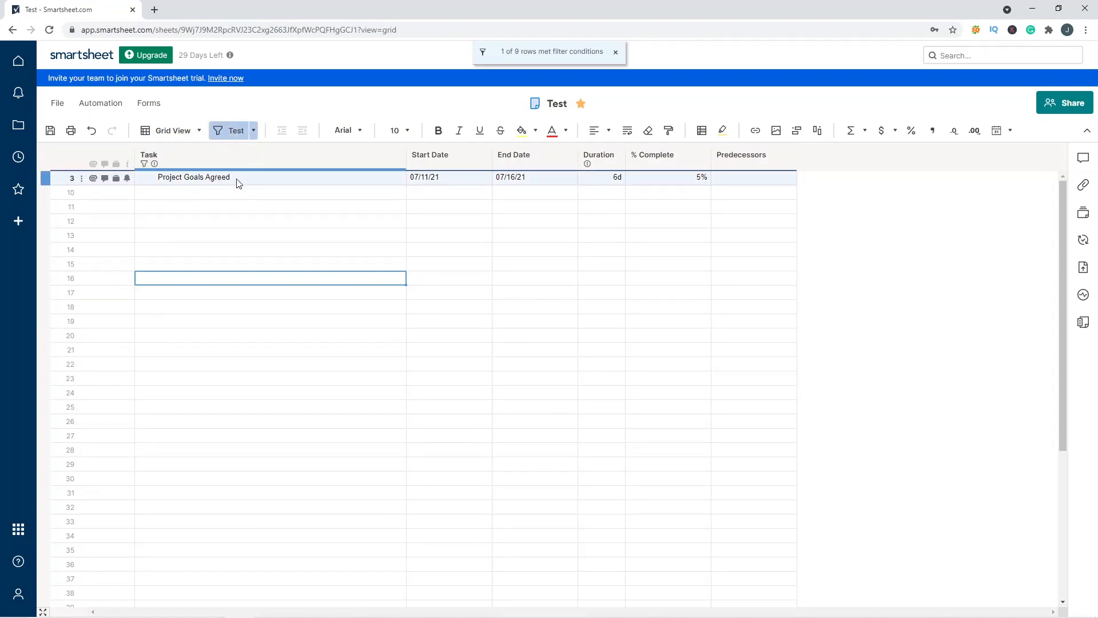
# Step: Open the list of filter choices for the sheet
pyautogui.click(253, 130)
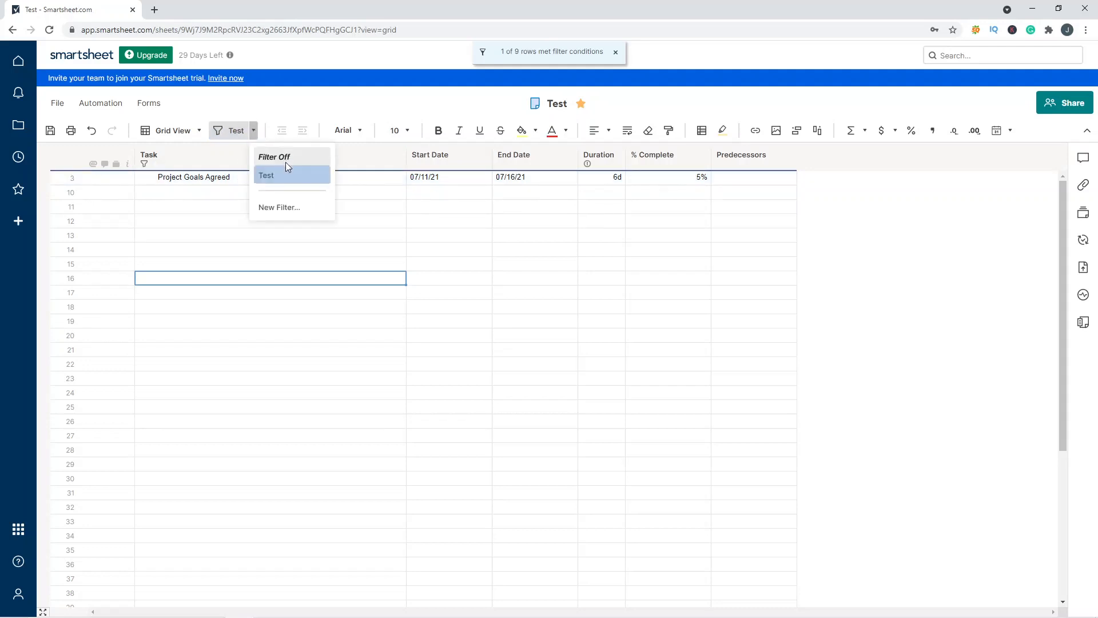
# Step: Turn off the active filter, then edit and apply the Test filter with the condition Task contains Project Team
pyautogui.click(278, 157)
pyautogui.click(269, 130)
pyautogui.moveTo(324, 180)
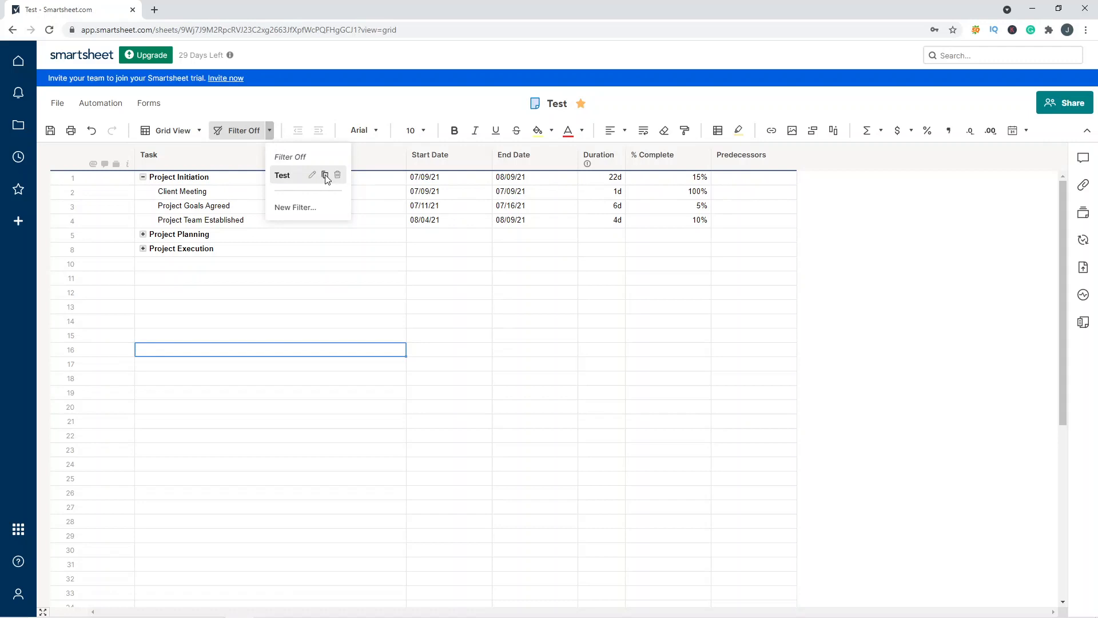
pyautogui.click(312, 175)
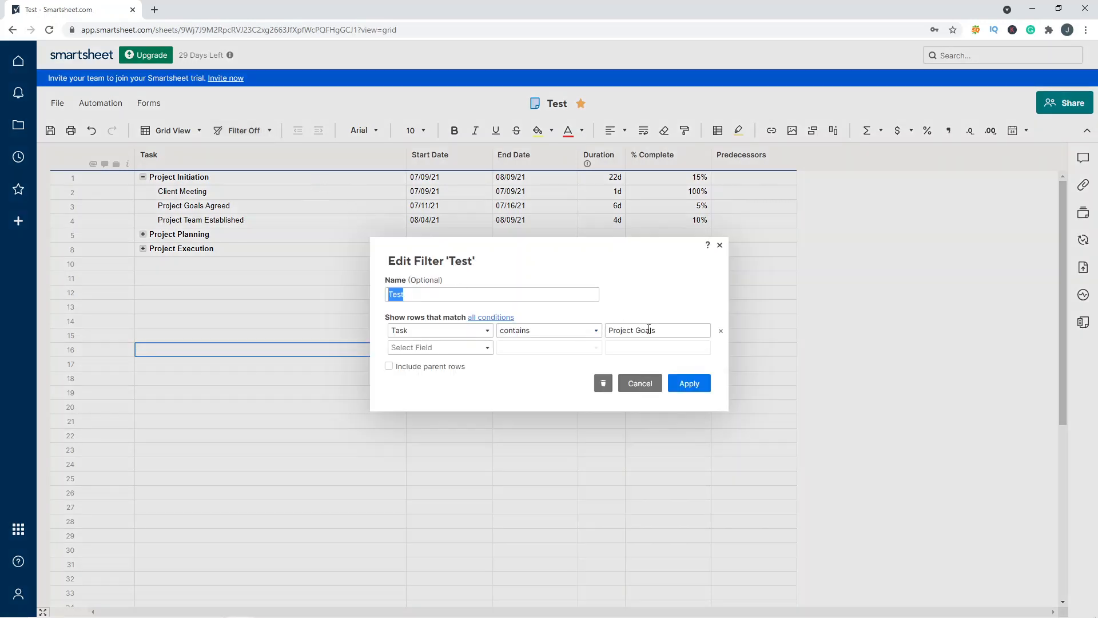
pyautogui.moveTo(635, 331); pyautogui.dragTo(671, 330)
pyautogui.write('Team')
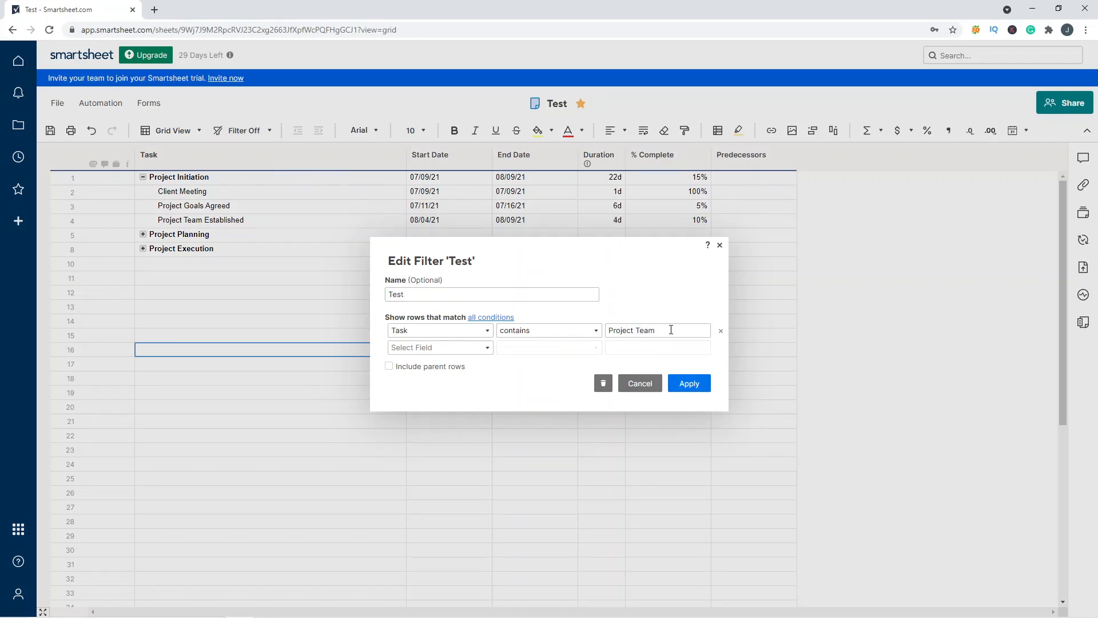
pyautogui.click(689, 384)
# Step: Turn off the applied filter and delete the saved Test filter from the sheet
pyautogui.click(252, 131)
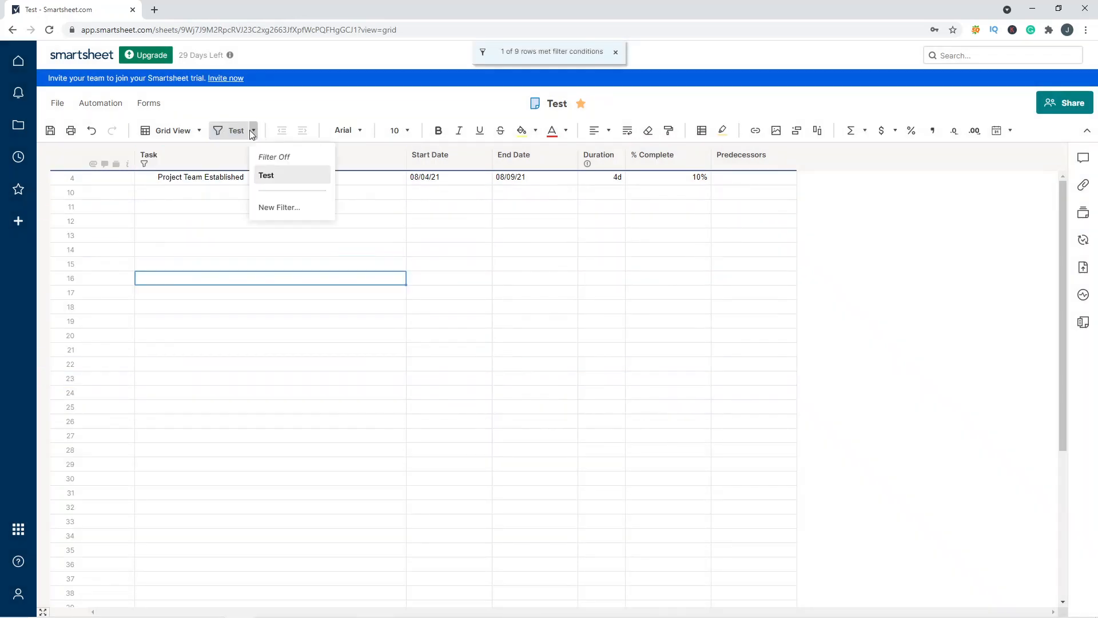
pyautogui.click(270, 157)
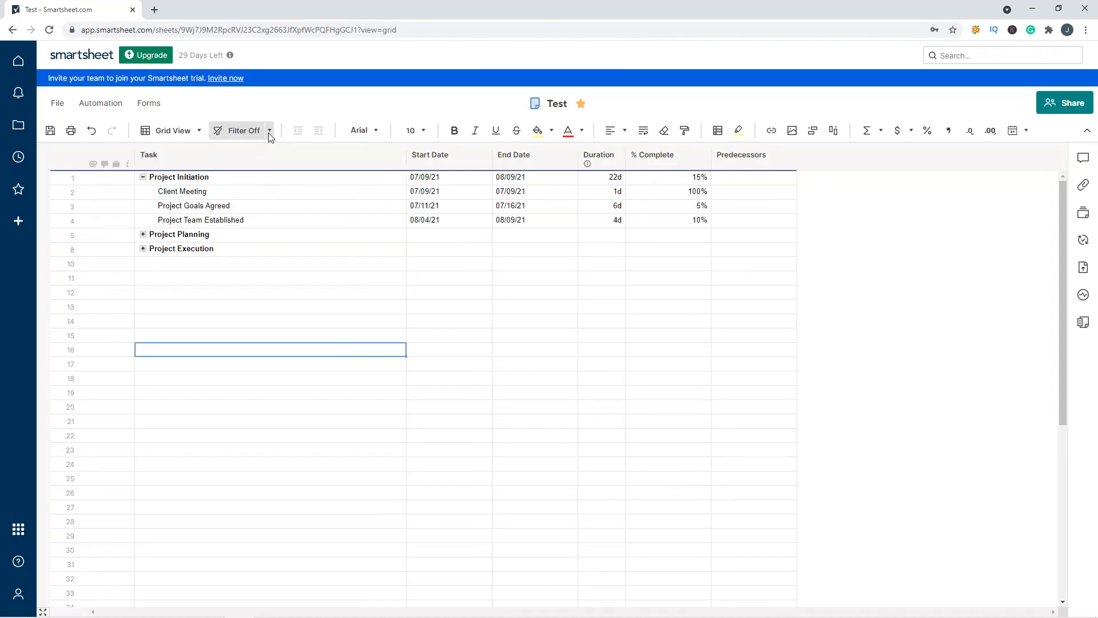
pyautogui.click(270, 135)
pyautogui.click(339, 176)
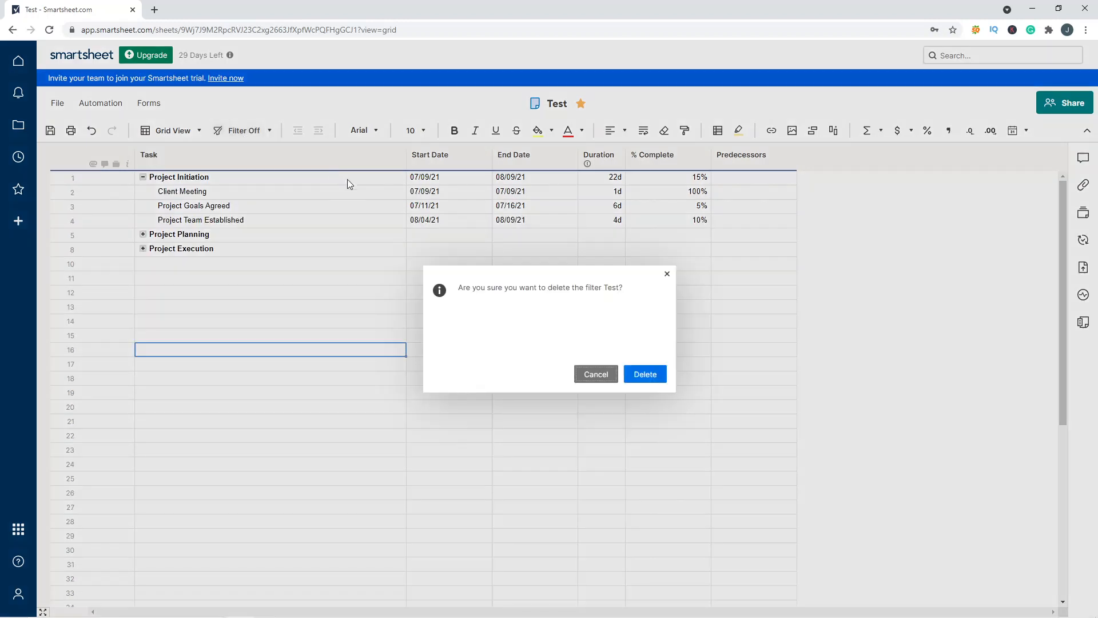
pyautogui.click(636, 369)
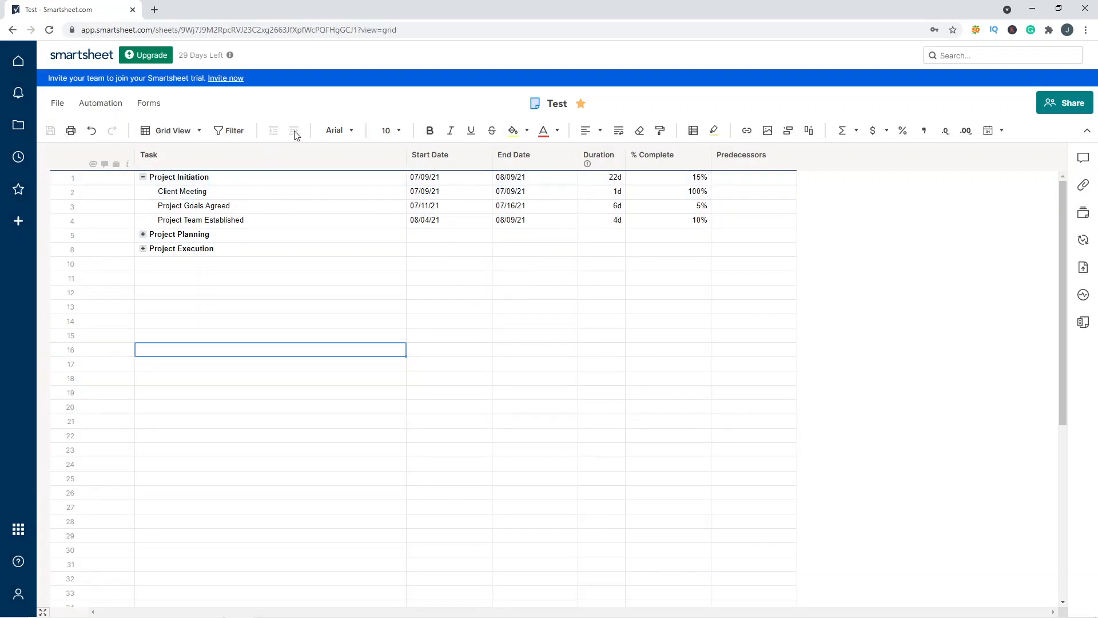
# Step: Change the font of the task names from Project Initiation through Project Execution to Tahoma
pyautogui.click(325, 130)
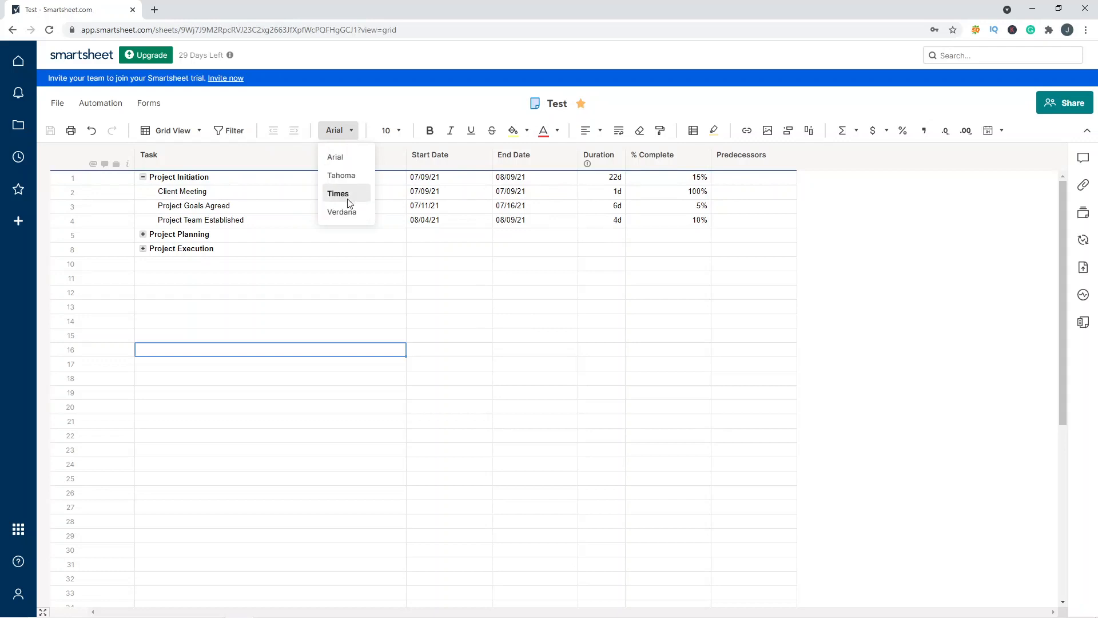
pyautogui.click(206, 187)
pyautogui.moveTo(206, 179); pyautogui.dragTo(213, 249)
pyautogui.click(344, 134)
pyautogui.click(355, 173)
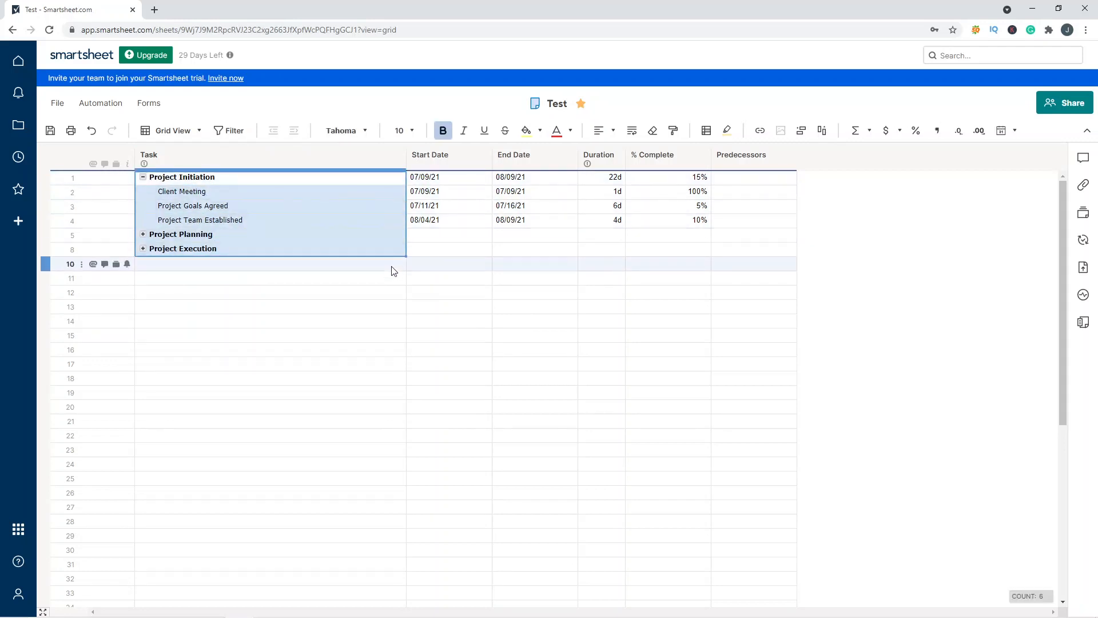
pyautogui.click(303, 293)
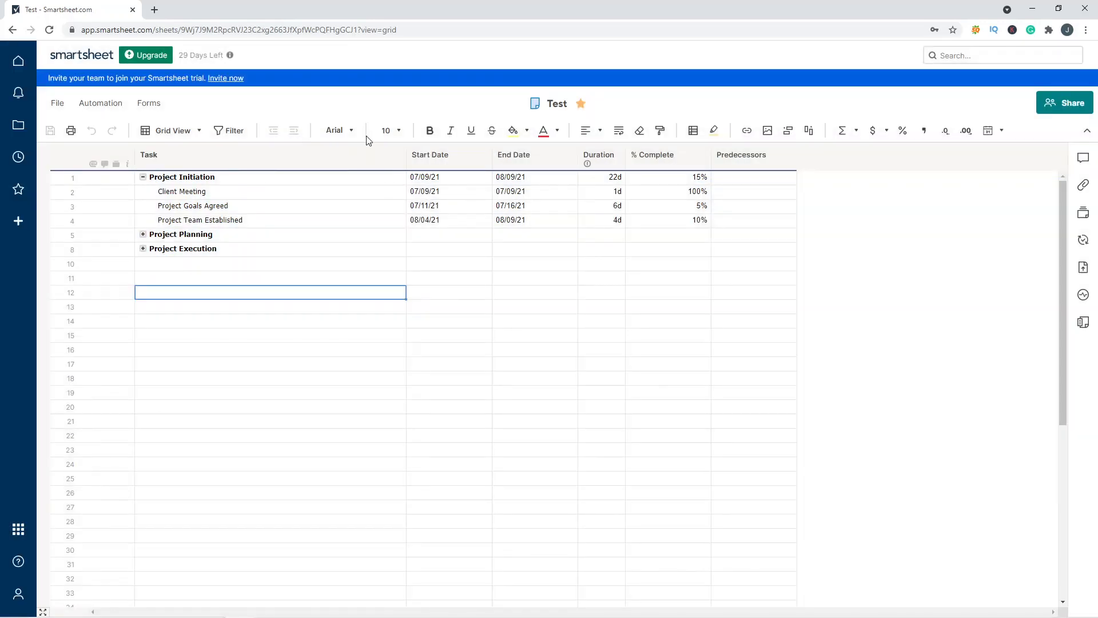
# Step: Set the font size of the task names from Project Initiation through Project Execution to 20 and save the sheet
pyautogui.click(399, 131)
pyautogui.click(398, 135)
pyautogui.moveTo(229, 177); pyautogui.dragTo(229, 250)
pyautogui.click(412, 131)
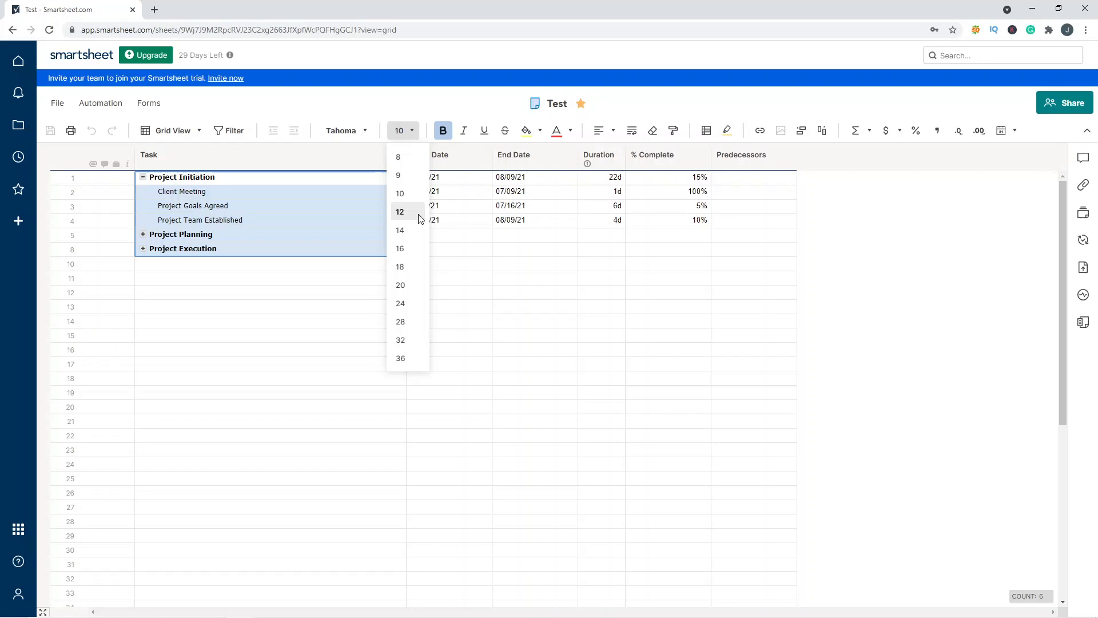
pyautogui.click(408, 295)
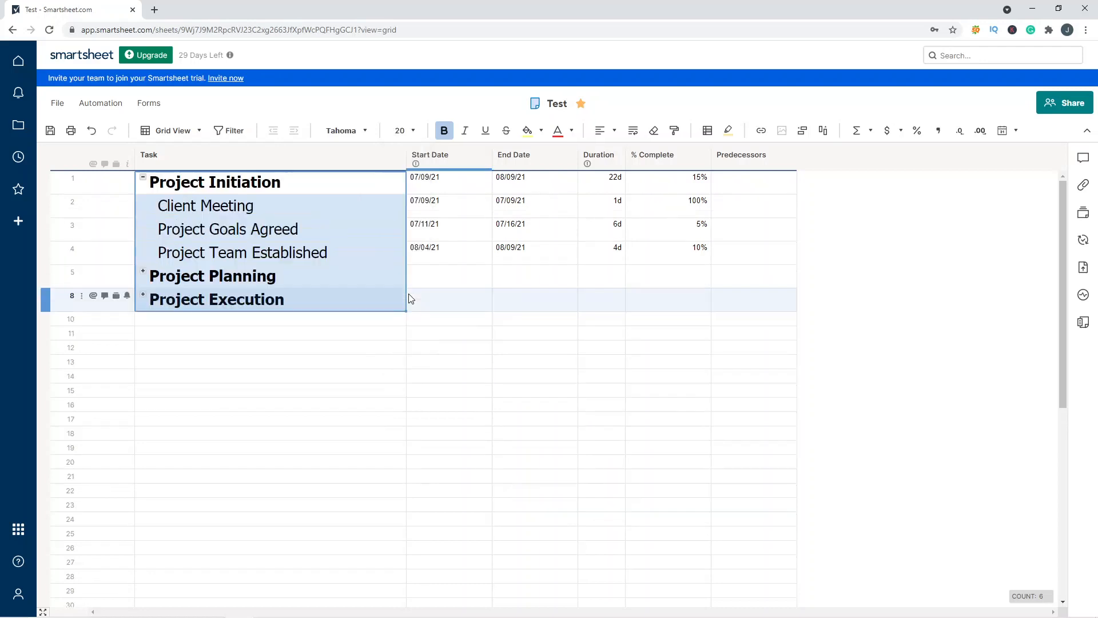
pyautogui.click(50, 131)
# Step: Try italics and a red font color on the selected task names, restore upright black text, and save the sheet
pyautogui.click(461, 132)
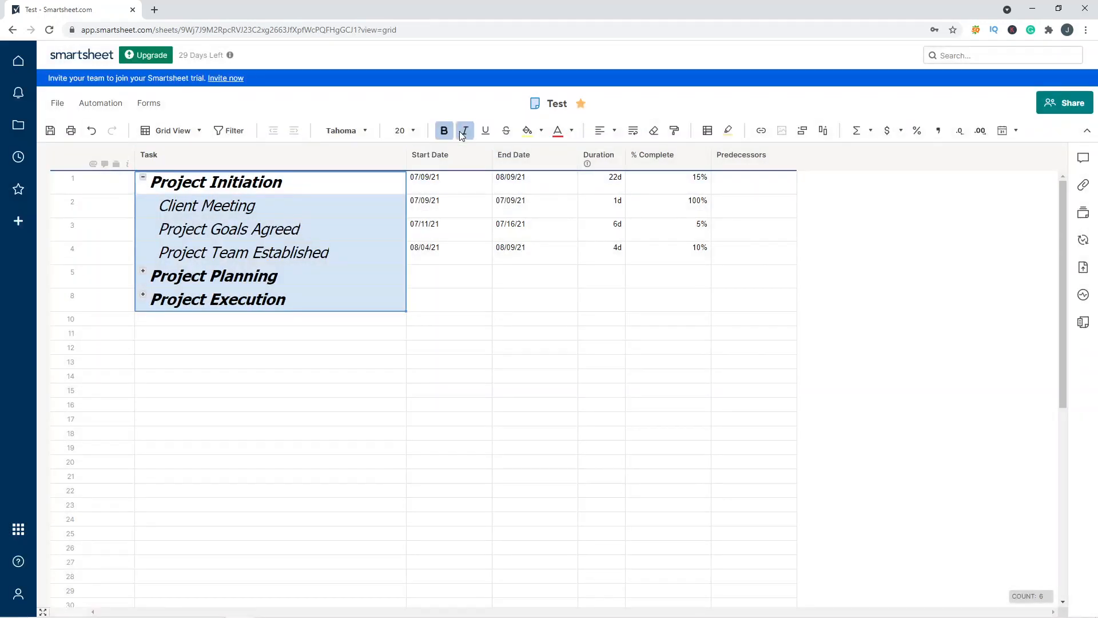
pyautogui.click(462, 132)
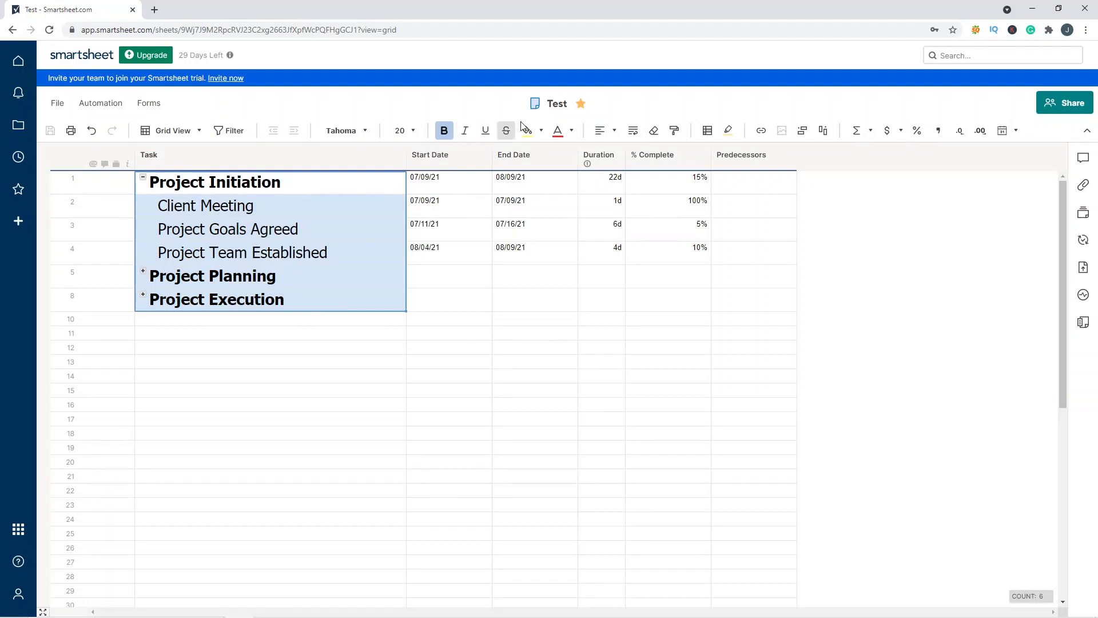
pyautogui.click(558, 132)
pyautogui.click(572, 132)
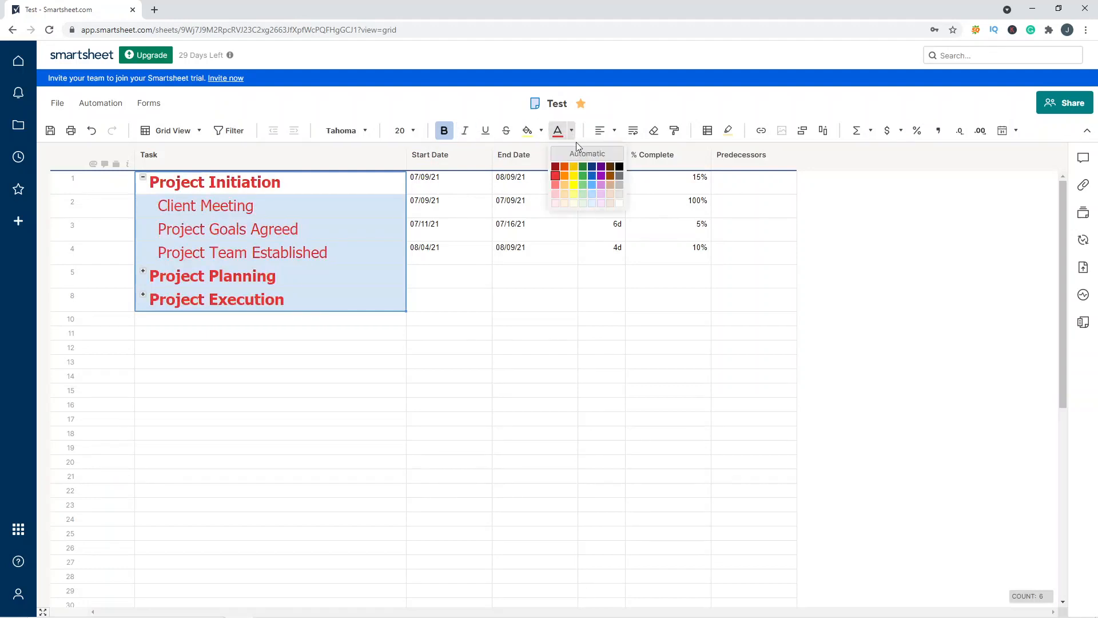
pyautogui.click(558, 168)
pyautogui.click(569, 211)
pyautogui.hotkey('ctrl', 's')
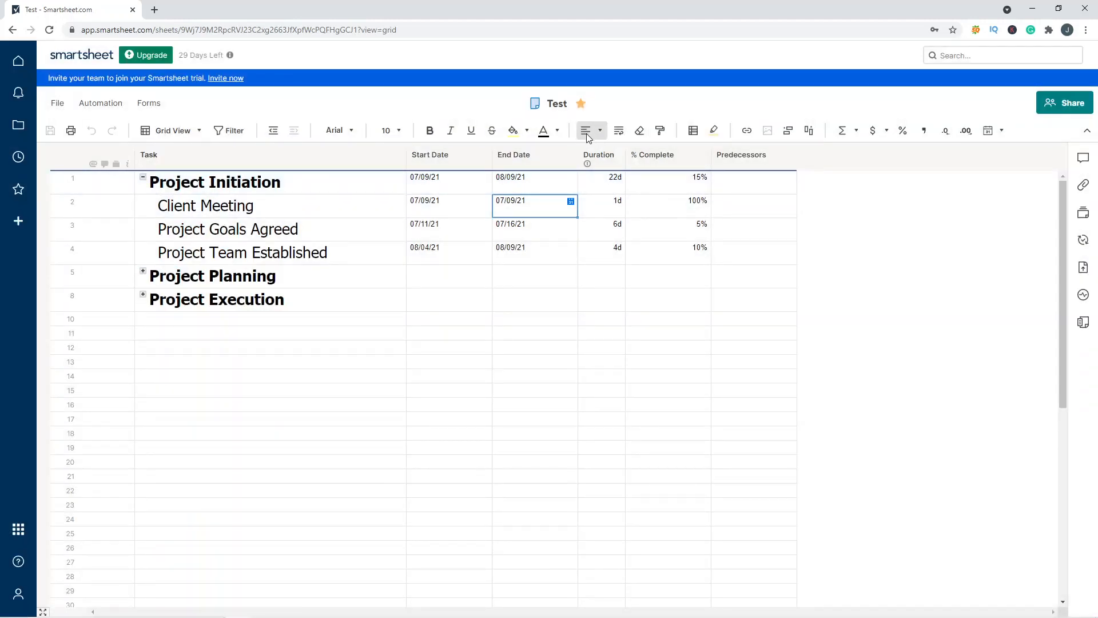
# Step: Add a conditional formatting rule with the condition that Start Date is in the past
pyautogui.click(693, 131)
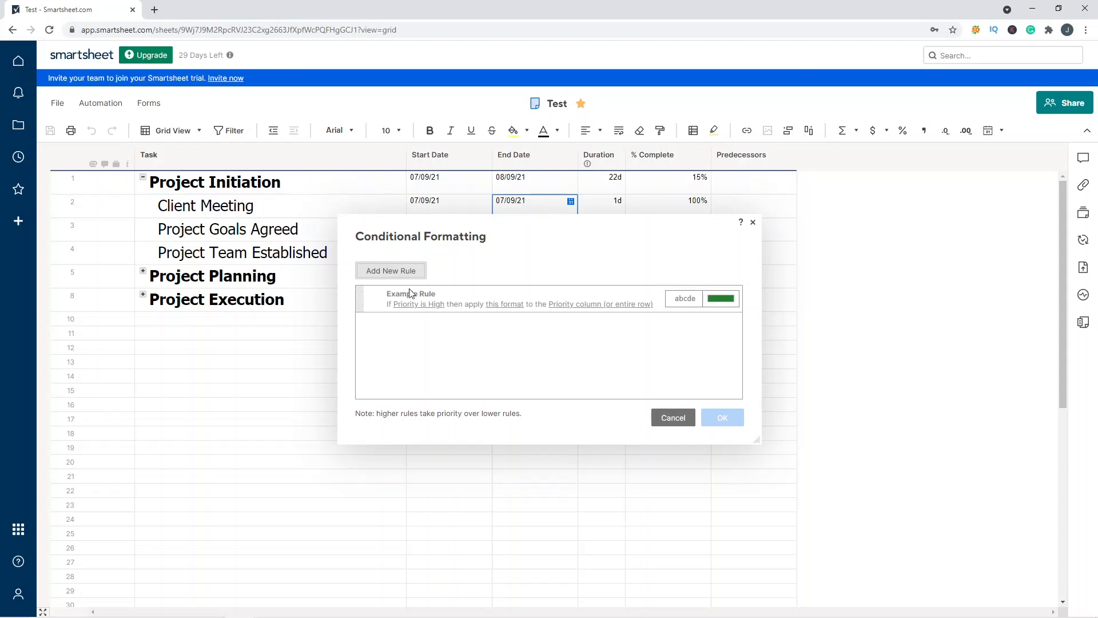
pyautogui.click(403, 272)
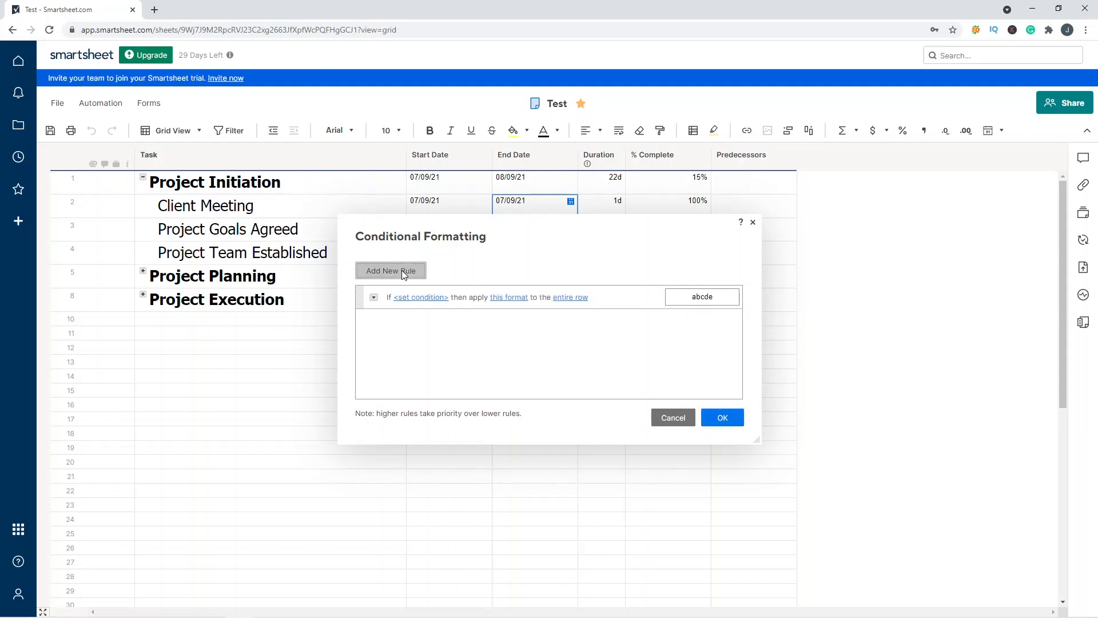
pyautogui.click(422, 298)
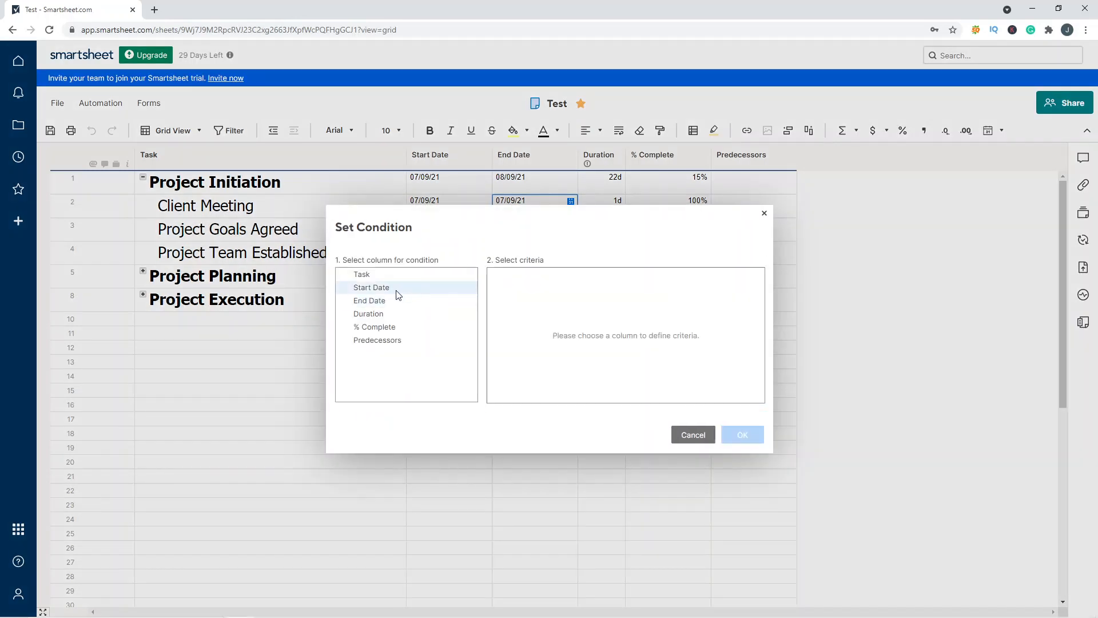
pyautogui.click(397, 289)
pyautogui.click(564, 275)
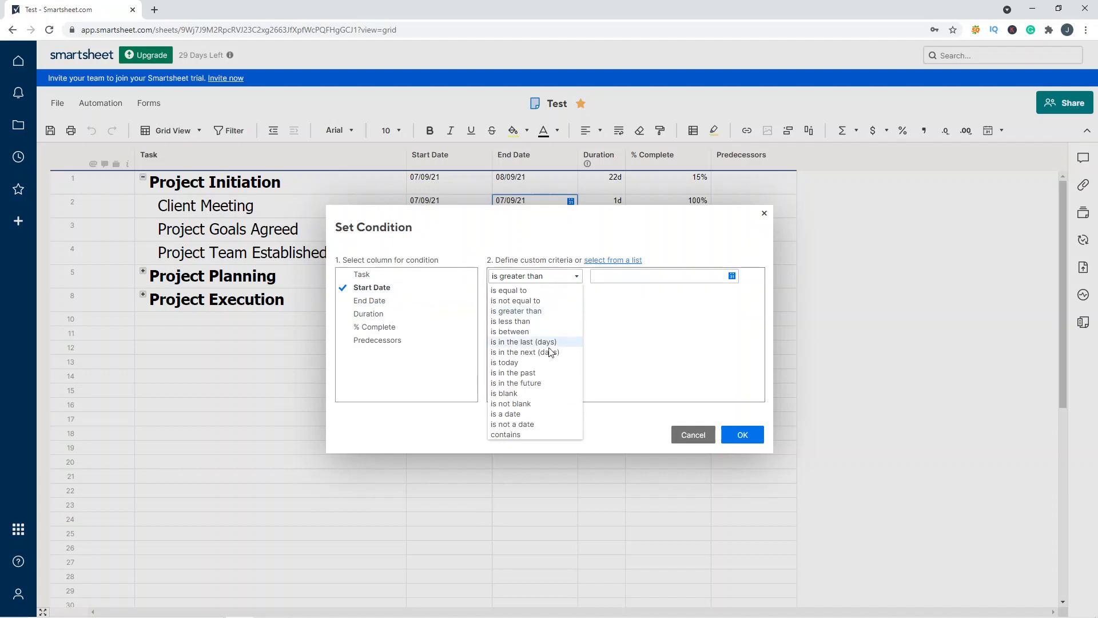
pyautogui.click(543, 373)
pyautogui.click(549, 293)
pyautogui.click(687, 392)
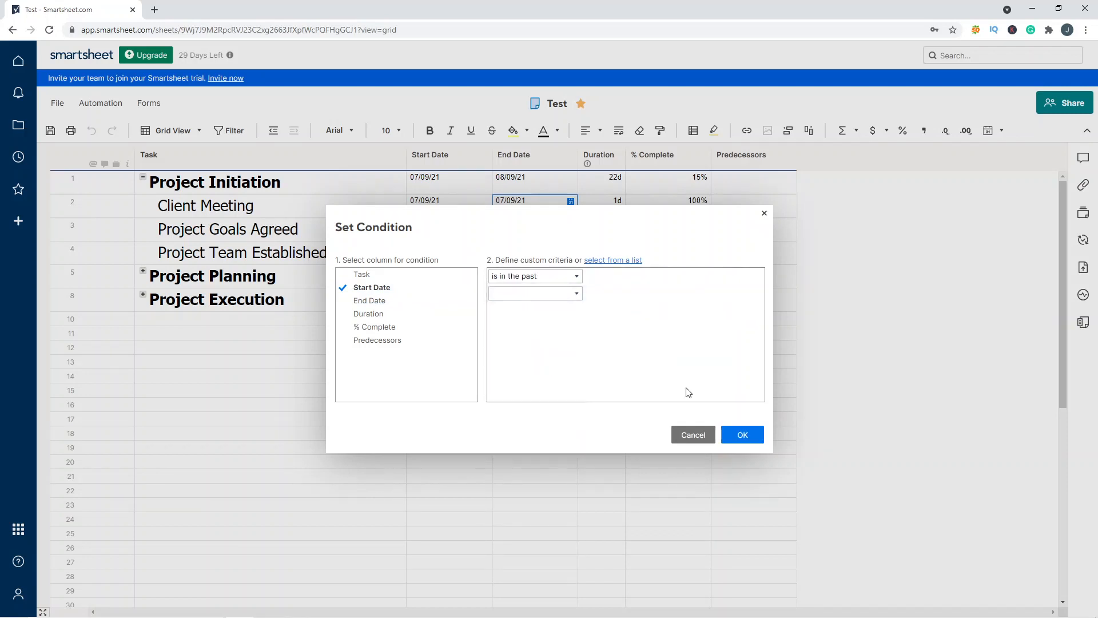
pyautogui.click(742, 435)
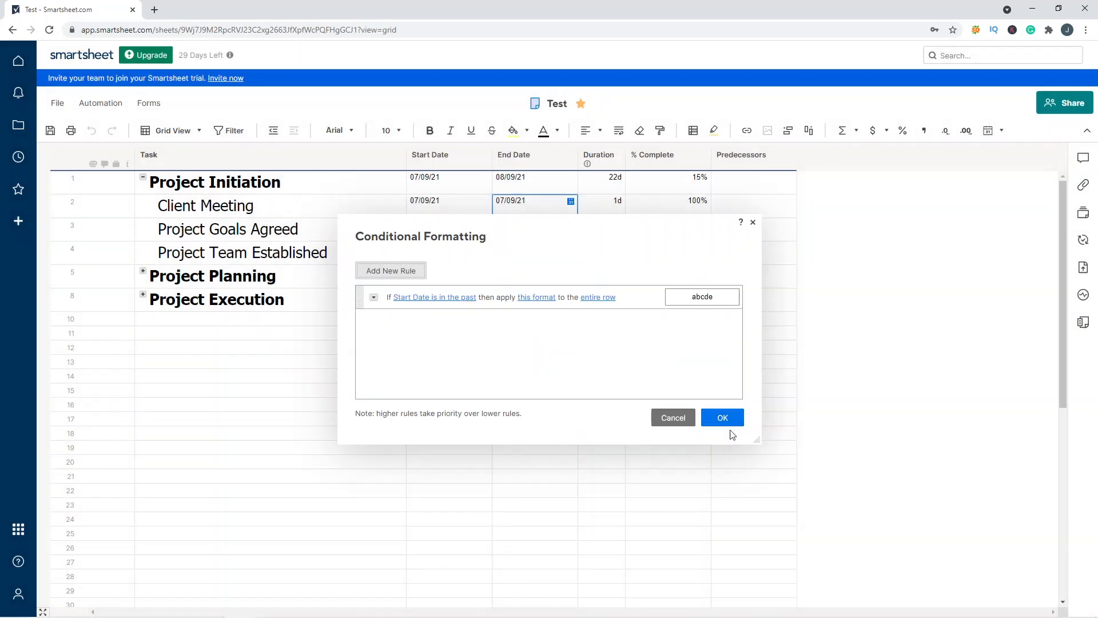
# Step: Give the conditional formatting rule a red background for the entire row and confirm the rule
pyautogui.click(531, 298)
pyautogui.click(558, 394)
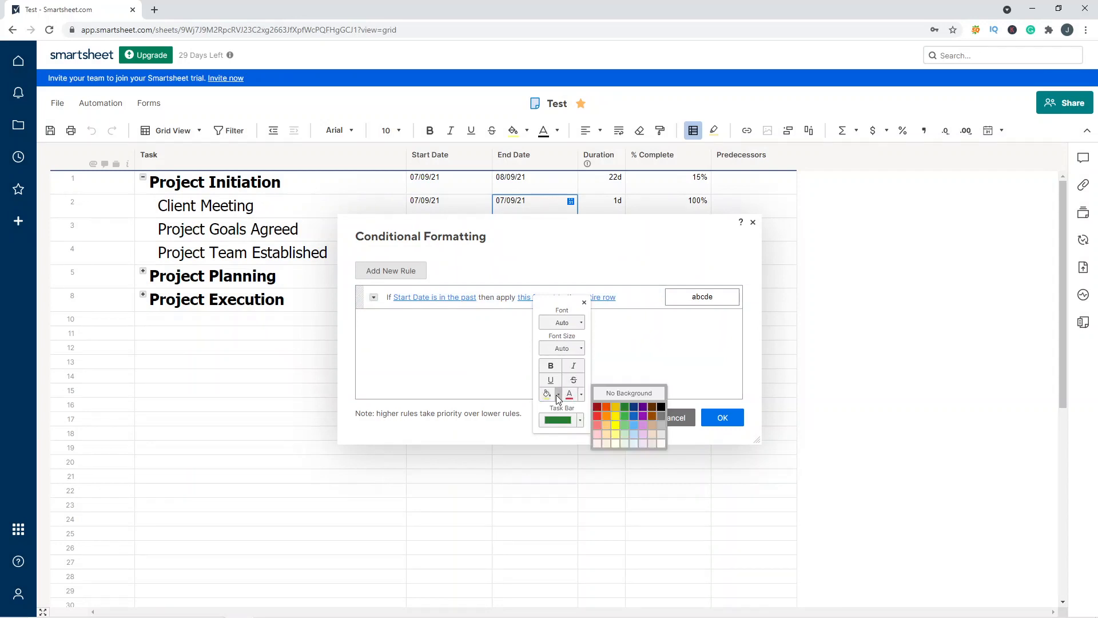
pyautogui.click(601, 420)
pyautogui.click(645, 330)
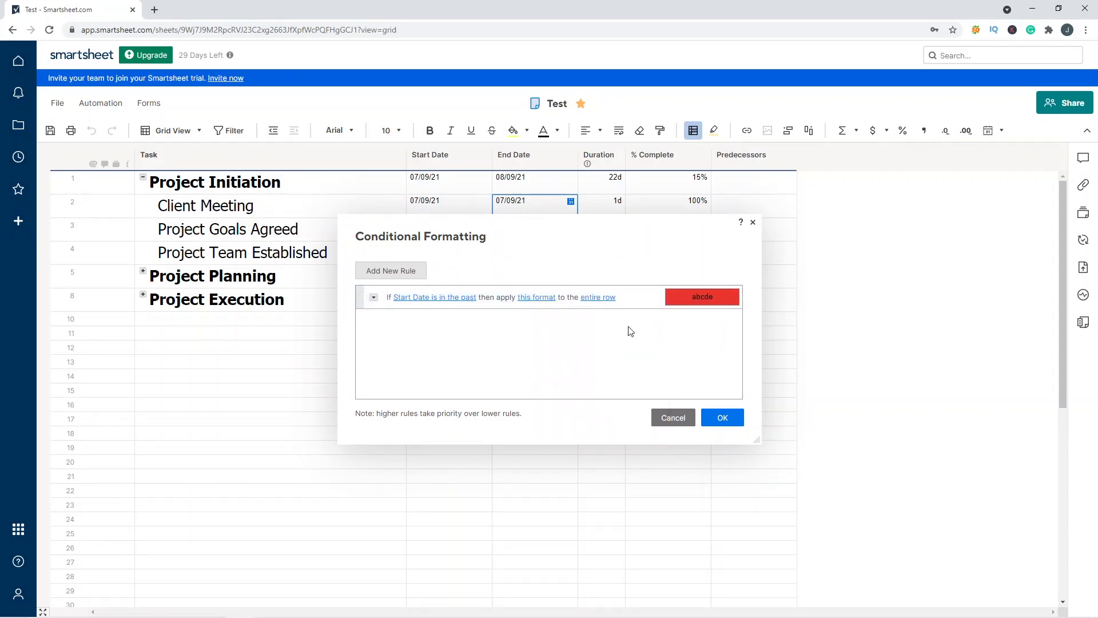
pyautogui.click(712, 419)
pyautogui.click(558, 319)
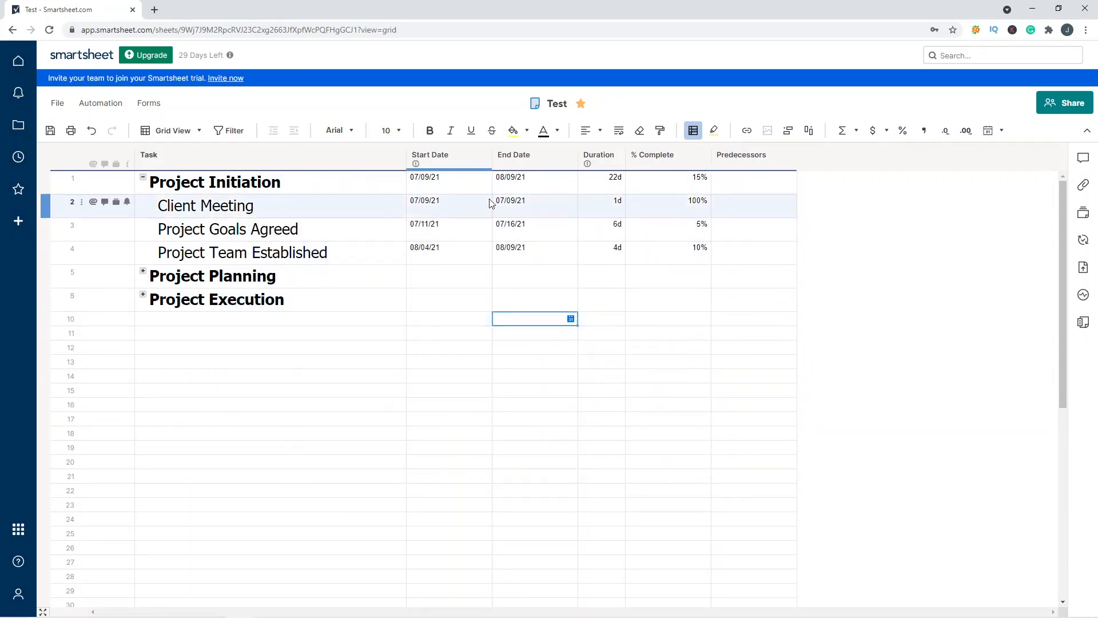
# Step: Open and close the End Date calendar of the Client Meeting row, and save the sheet
pyautogui.click(537, 204)
pyautogui.click(571, 201)
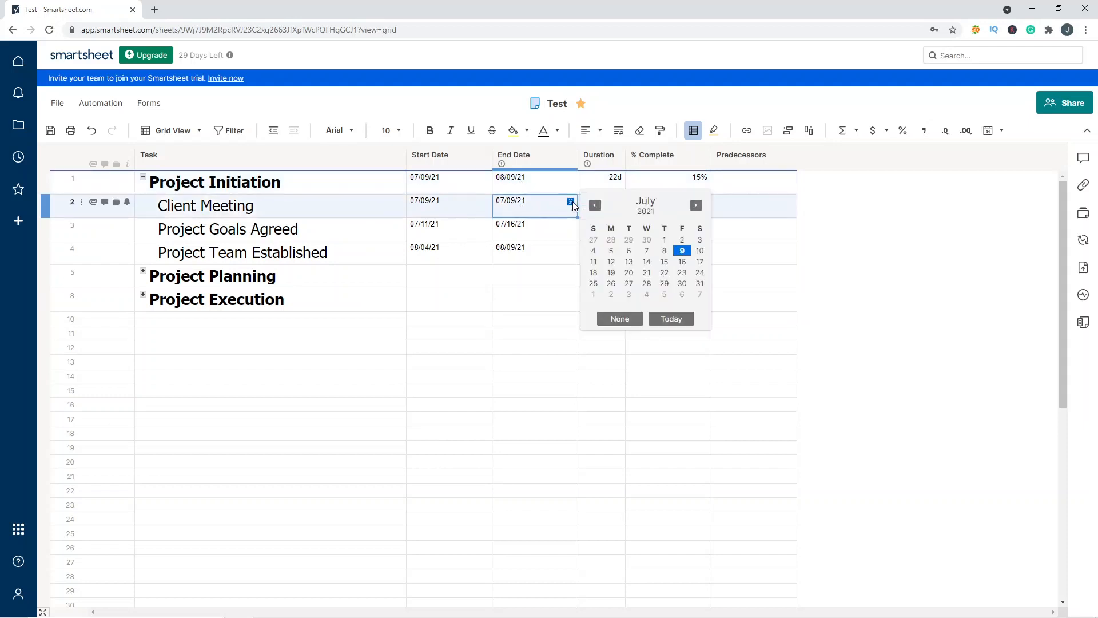
pyautogui.click(452, 333)
pyautogui.click(50, 131)
# Step: Try to set the End Date of the Client Meeting row to July 6, 2021
pyautogui.click(535, 205)
pyautogui.click(571, 202)
pyautogui.click(629, 250)
pyautogui.click(603, 348)
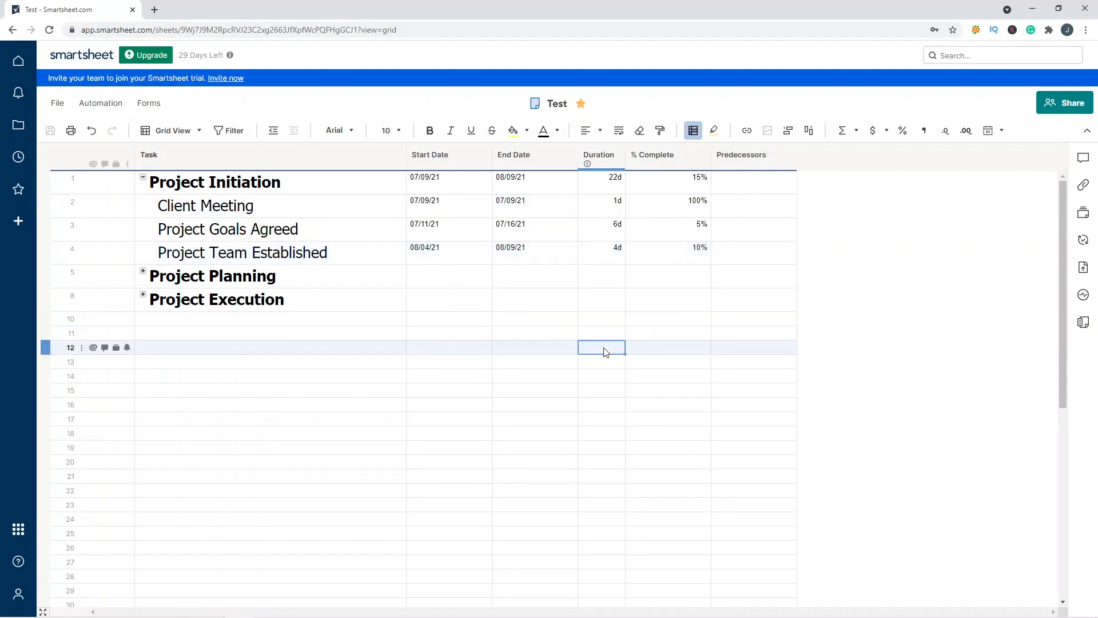
# Step: Clear the Start Date and End Date of the Client Meeting, Project Goals Agreed and Project Team Established rows
pyautogui.click(473, 210)
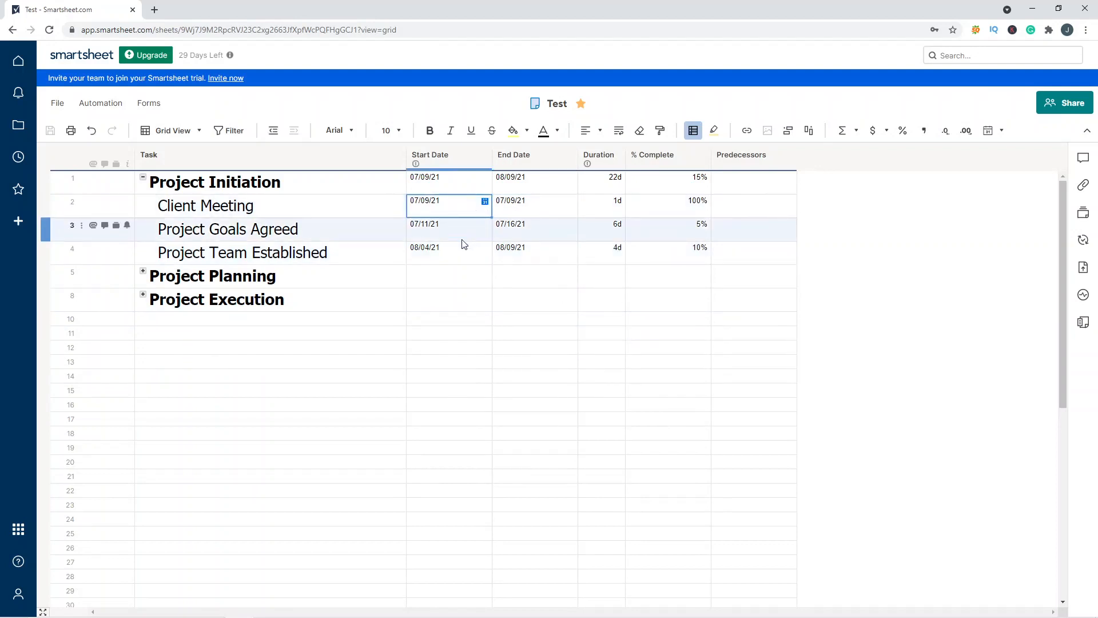
pyautogui.press('Delete')
pyautogui.click(464, 245)
pyautogui.press('Delete')
pyautogui.click(500, 210)
pyautogui.press('Delete')
pyautogui.click(513, 229)
pyautogui.press('Delete')
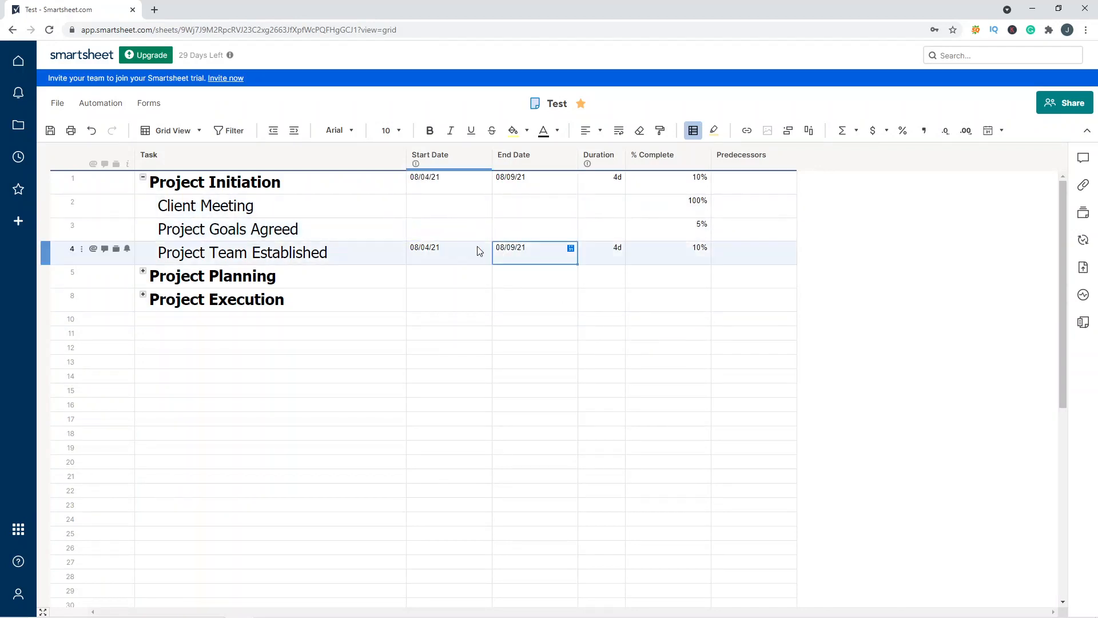
pyautogui.click(478, 250)
pyautogui.press('Delete')
pyautogui.click(504, 247)
pyautogui.press('Delete')
# Step: Set the Start Date of the Client Meeting row to July 8, 2021
pyautogui.click(502, 211)
pyautogui.click(467, 213)
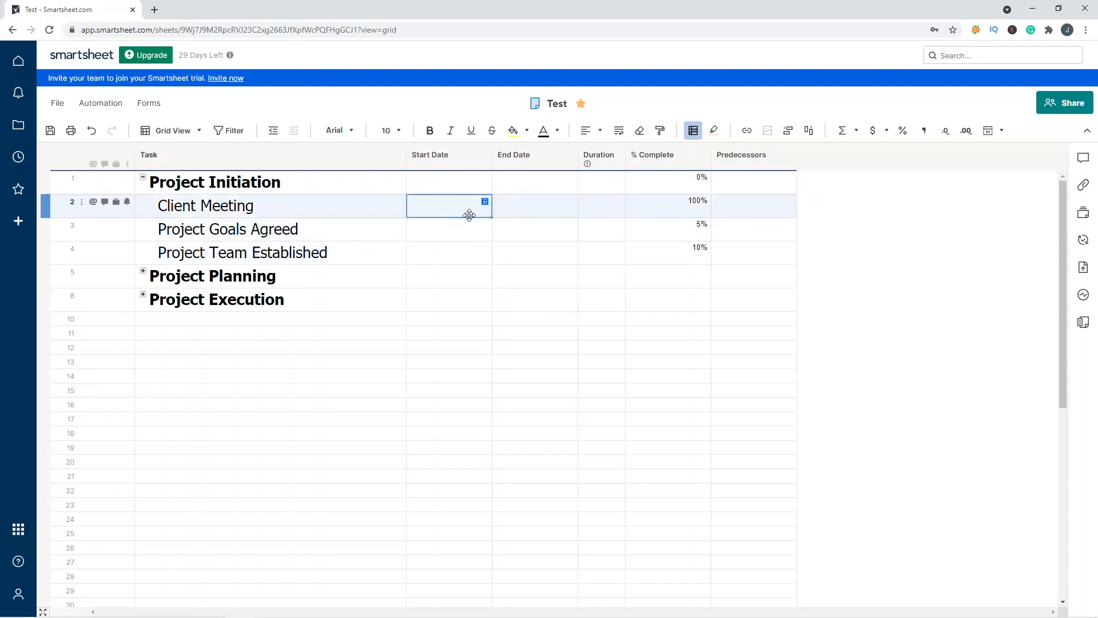
pyautogui.click(484, 202)
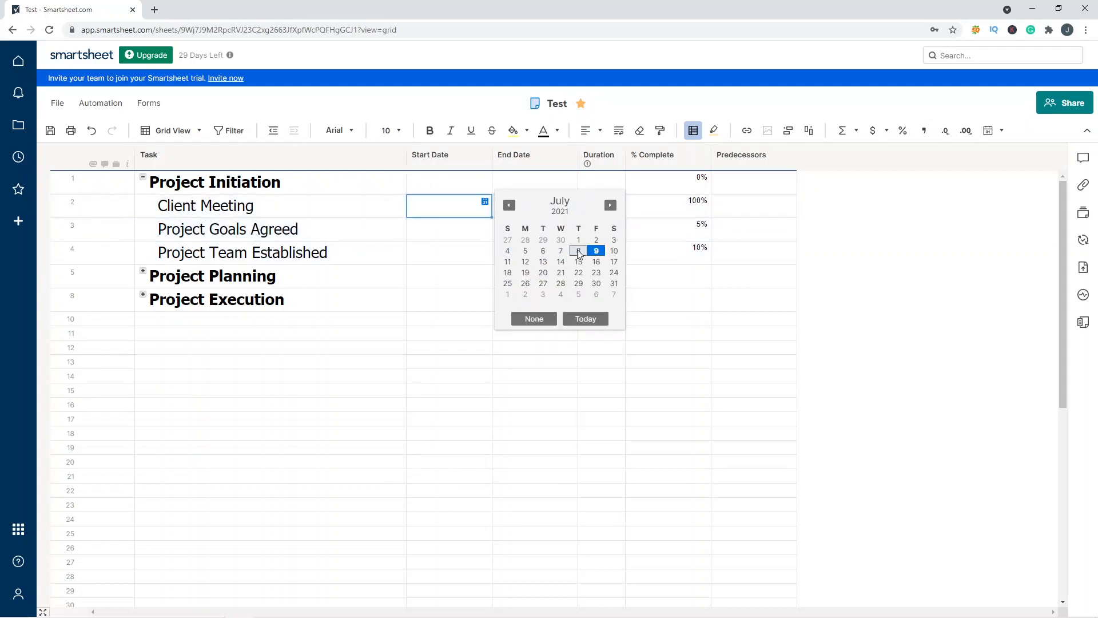
pyautogui.click(578, 252)
# Step: Check the End Date and Start Date calendars of the Client Meeting row
pyautogui.click(517, 210)
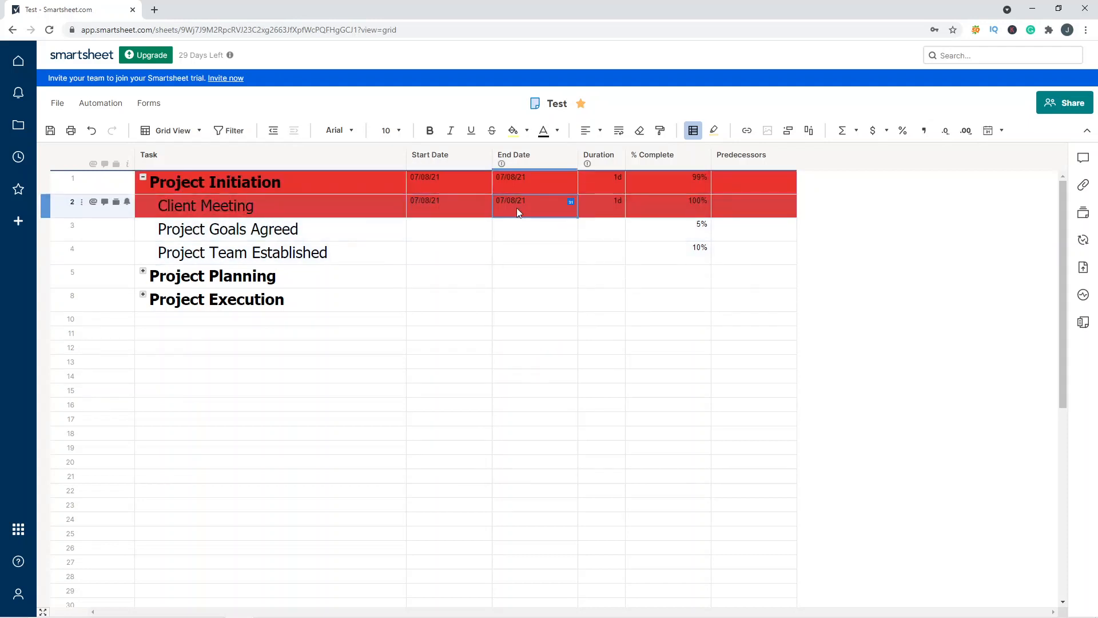
pyautogui.click(571, 202)
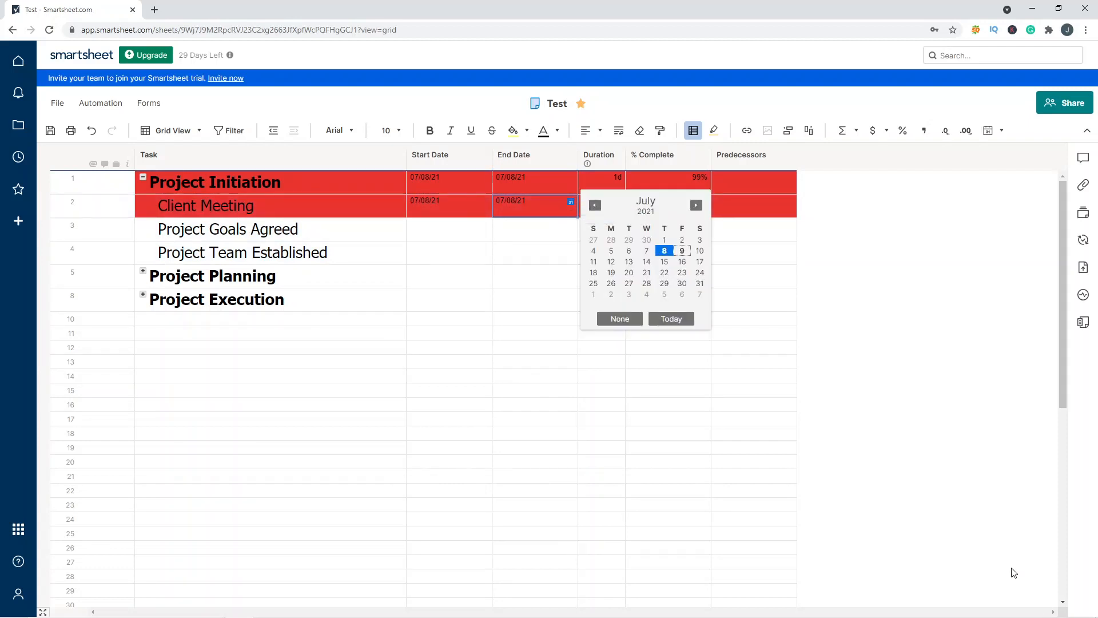
pyautogui.click(471, 207)
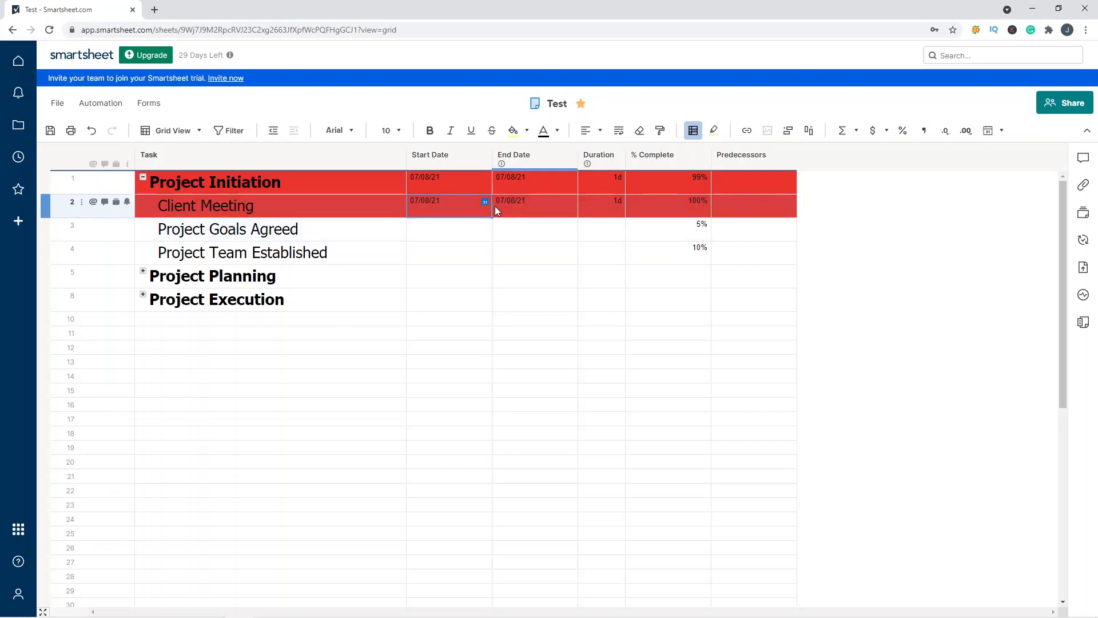
pyautogui.click(485, 202)
pyautogui.click(458, 252)
pyautogui.click(533, 201)
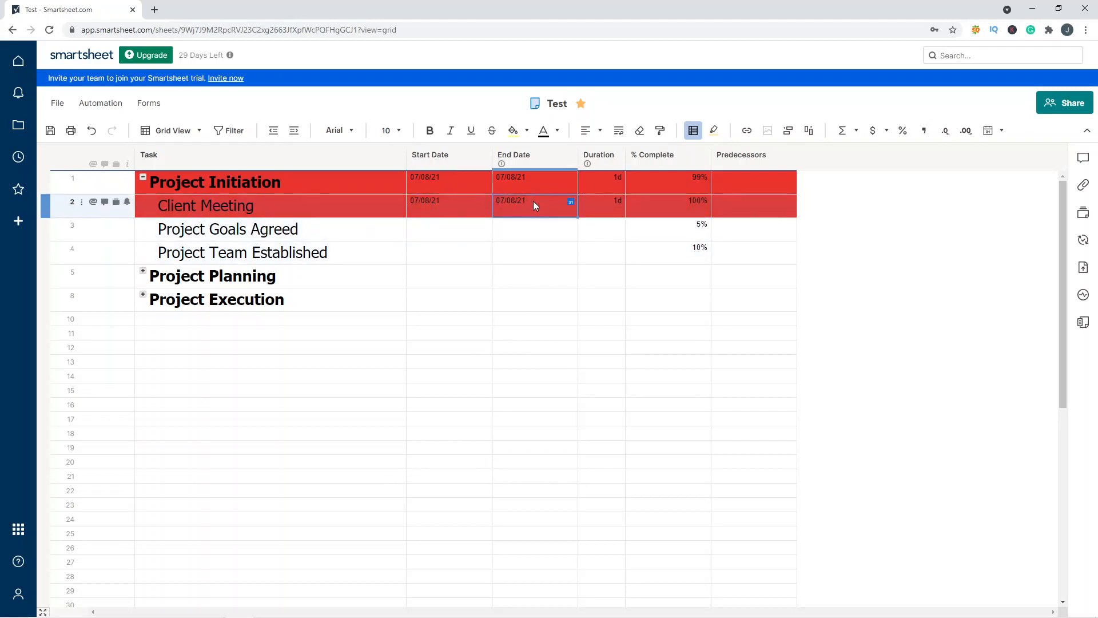
# Step: Set the past Start Date conditional formatting rule to format the Task column instead of the entire row
pyautogui.click(569, 202)
pyautogui.click(507, 274)
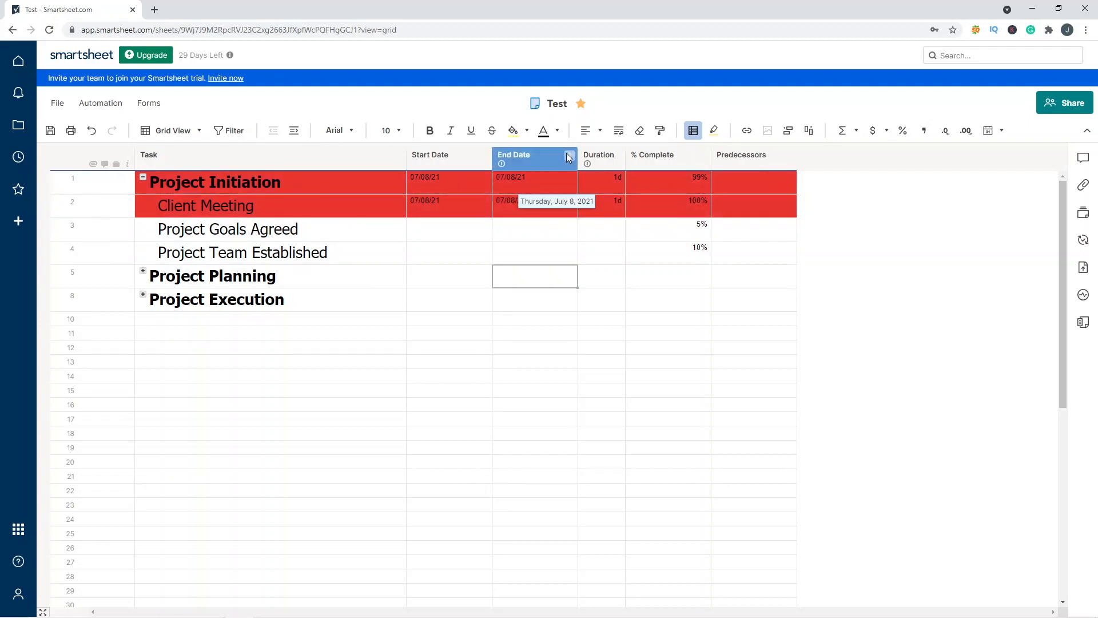
pyautogui.click(692, 132)
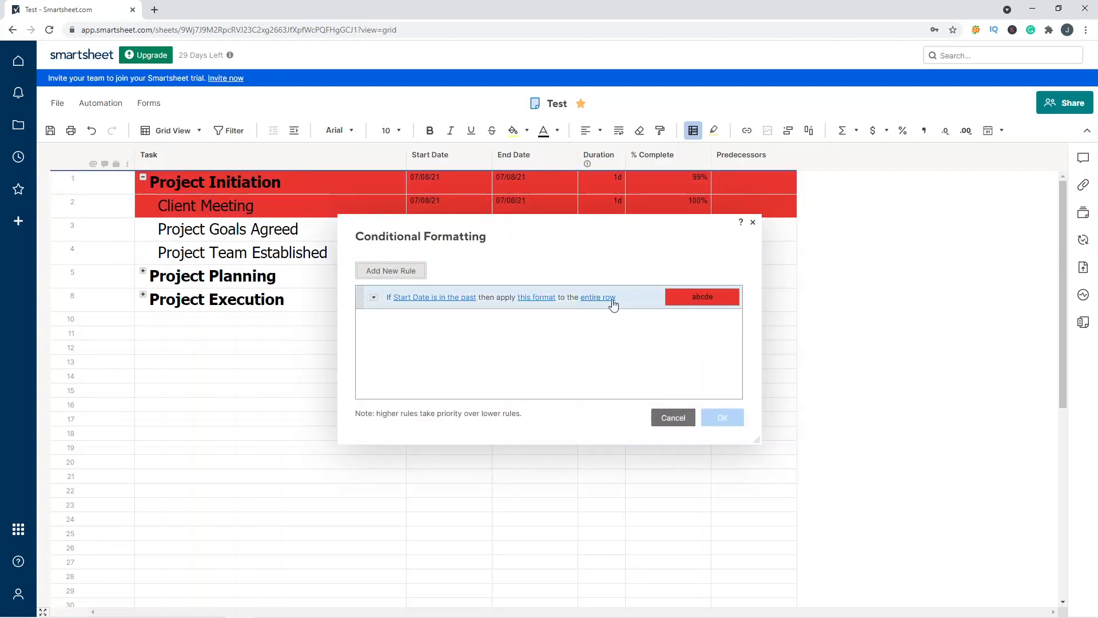
pyautogui.click(592, 297)
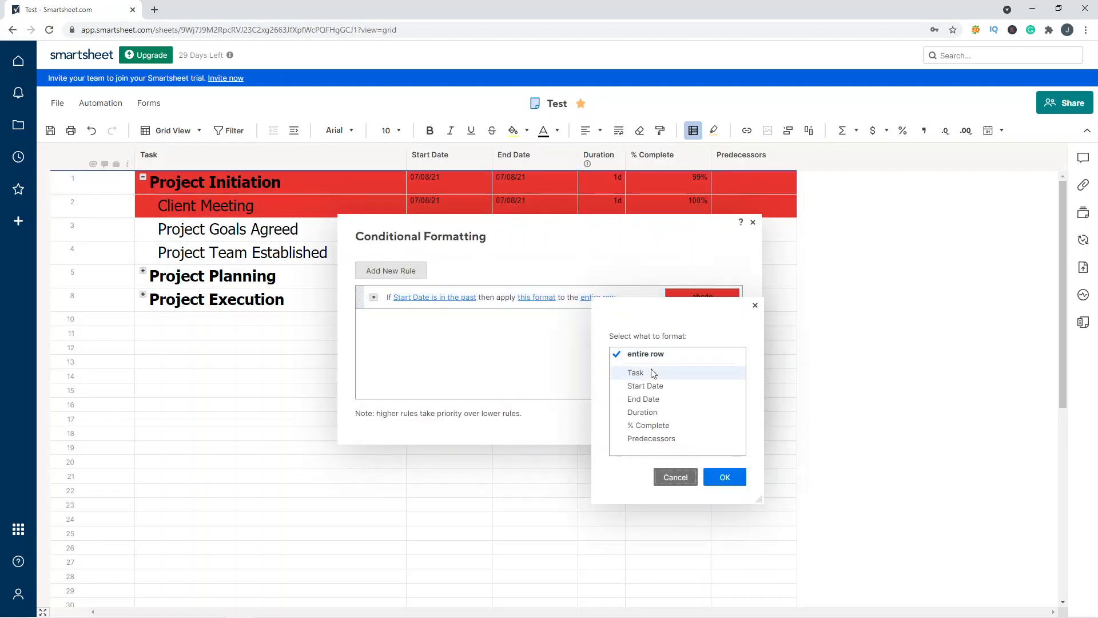
pyautogui.click(623, 372)
pyautogui.click(723, 477)
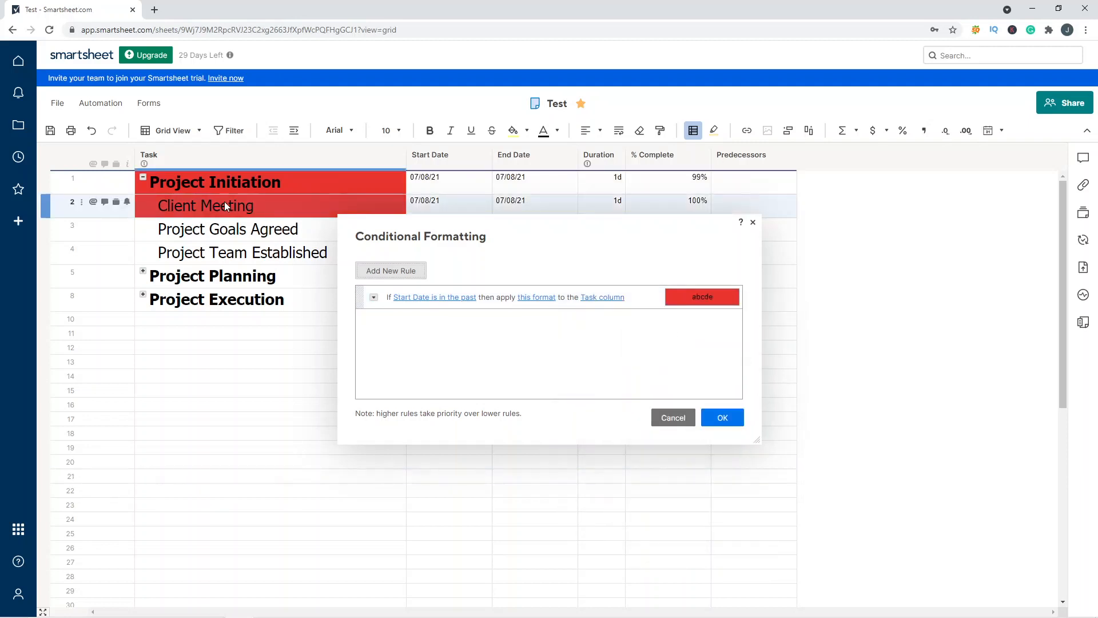
# Step: Set the conditional formatting rule to format the Start Date column
pyautogui.click(595, 297)
pyautogui.click(652, 388)
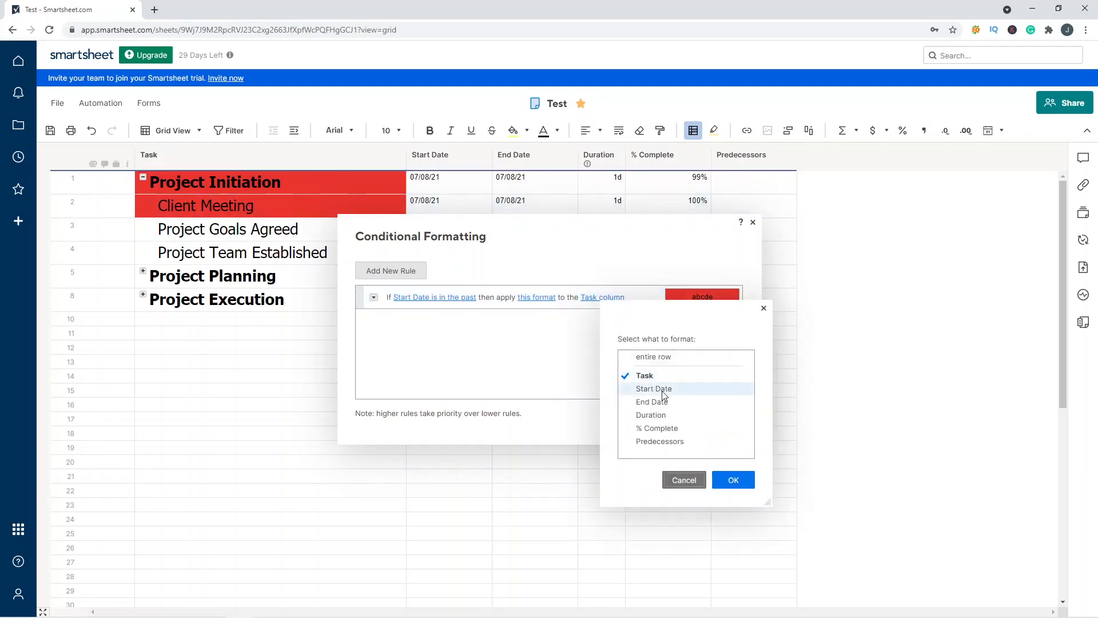
pyautogui.click(626, 375)
pyautogui.click(733, 479)
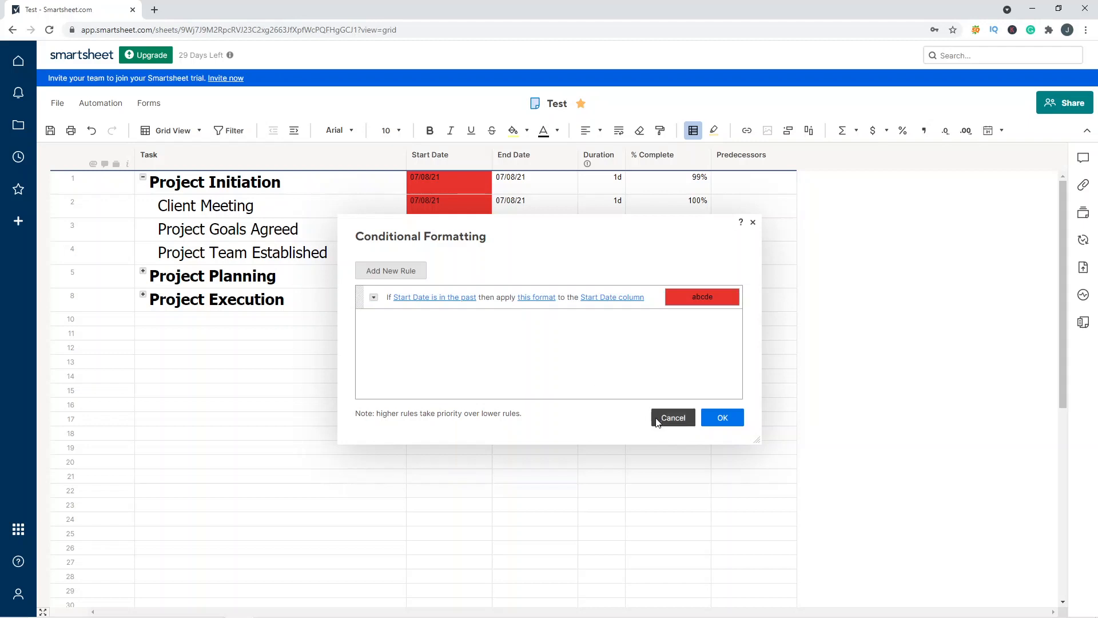
# Step: Delete the conditional formatting rule for past start dates and save the sheet
pyautogui.click(374, 297)
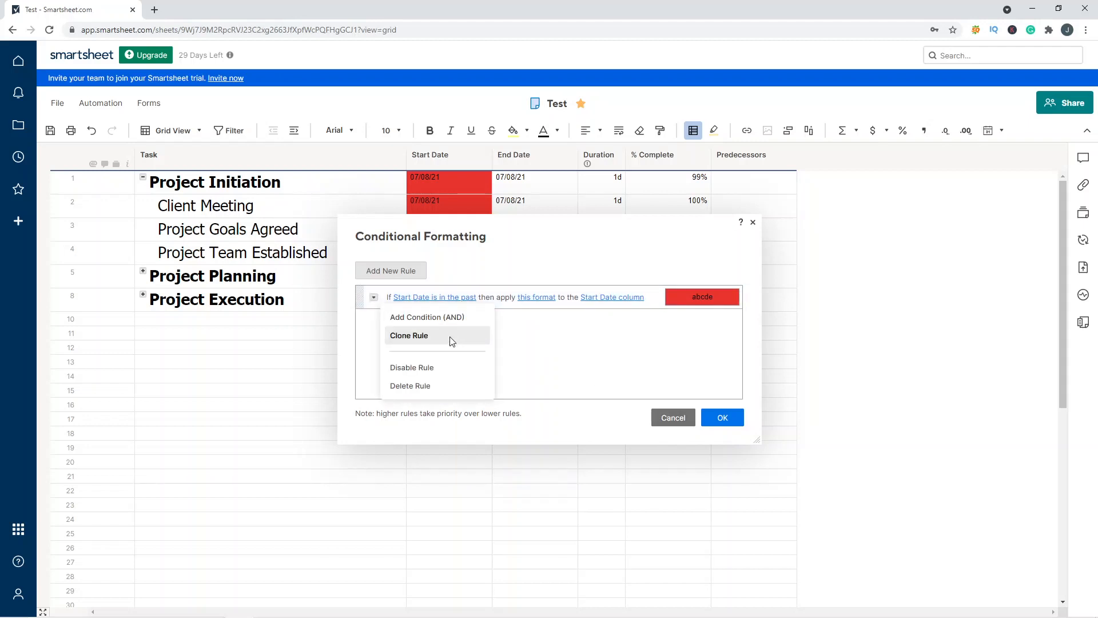
pyautogui.click(449, 387)
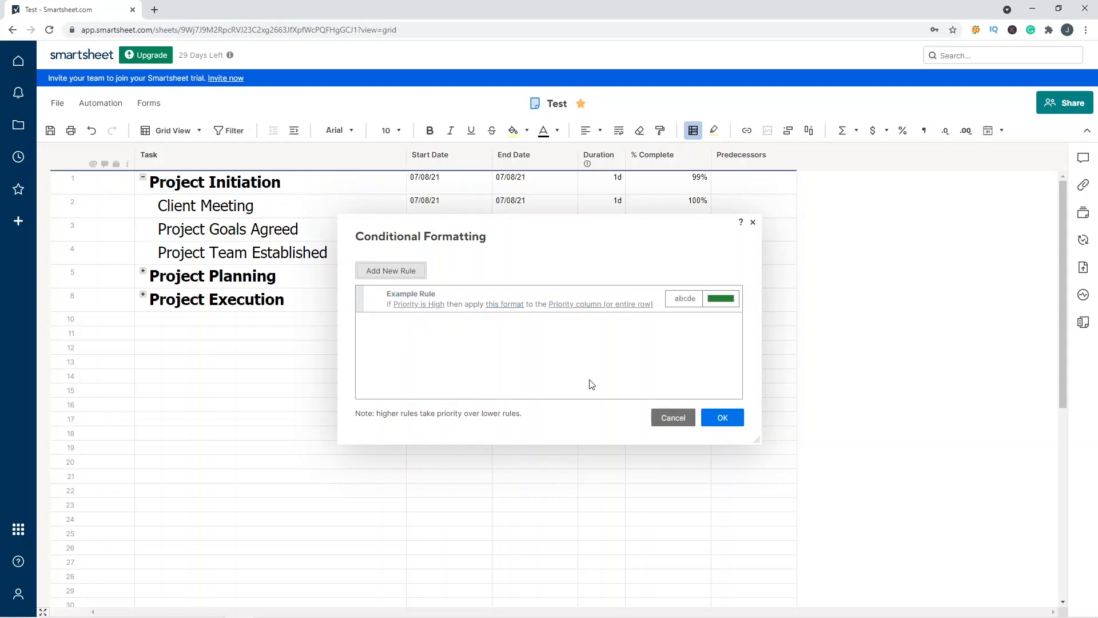
pyautogui.click(733, 422)
pyautogui.click(50, 131)
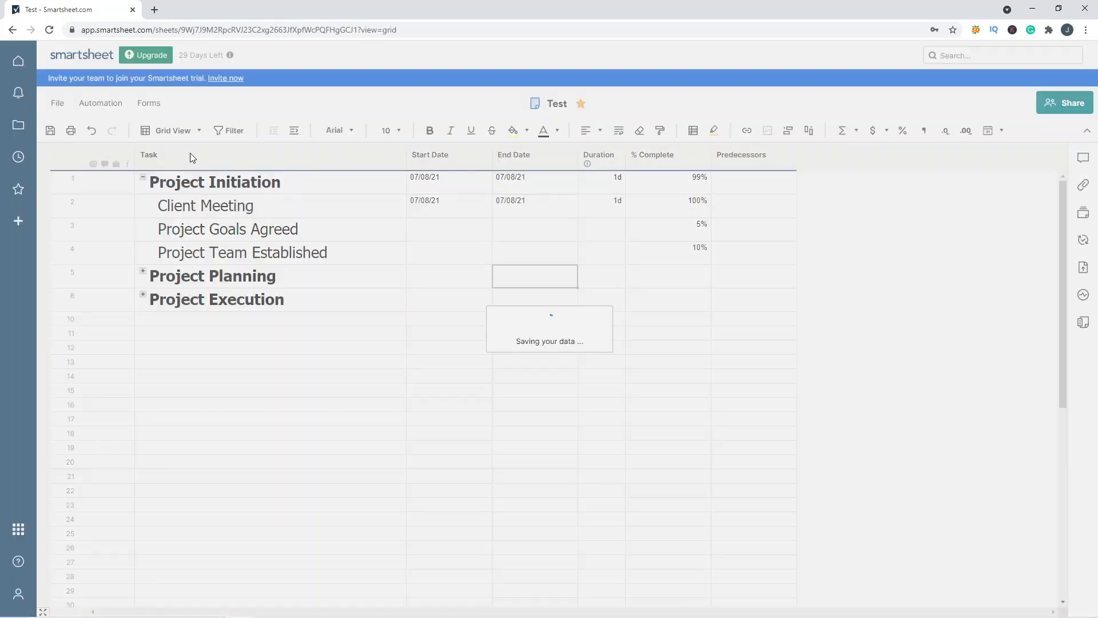
# Step: Review the Highlight Changes time period options with highlighting on for the last hour, and switch highlighting off
pyautogui.click(714, 136)
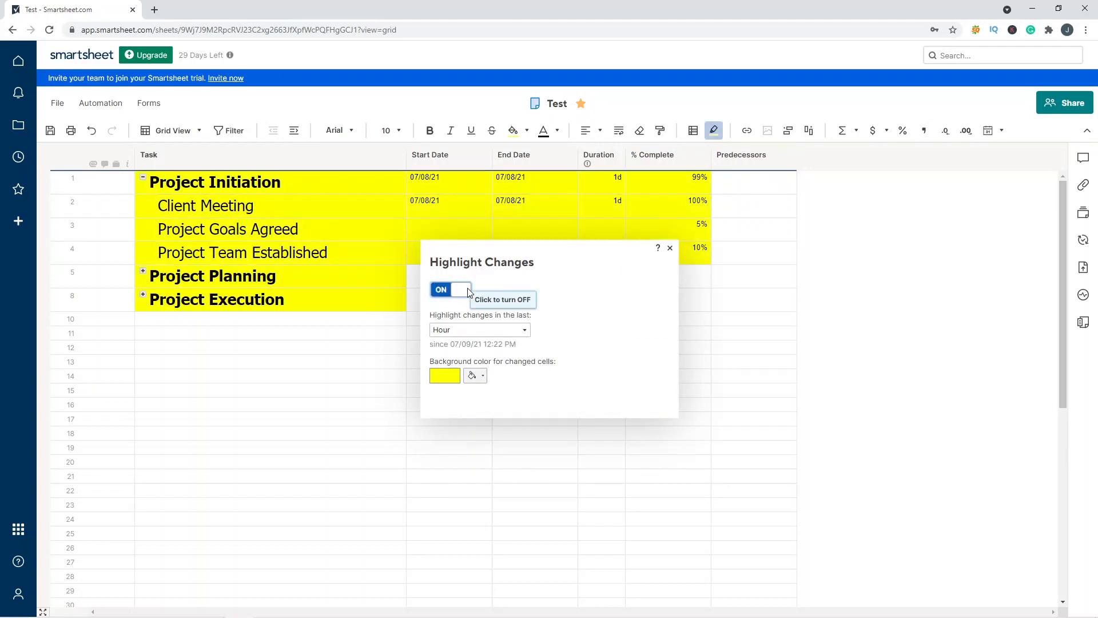
pyautogui.click(505, 329)
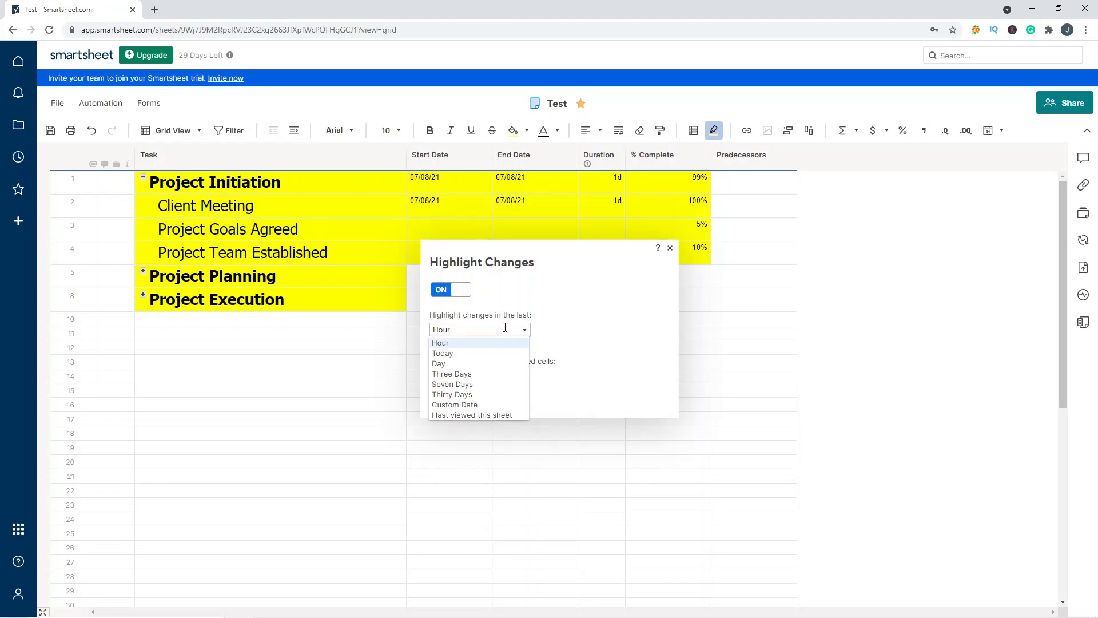
pyautogui.click(543, 324)
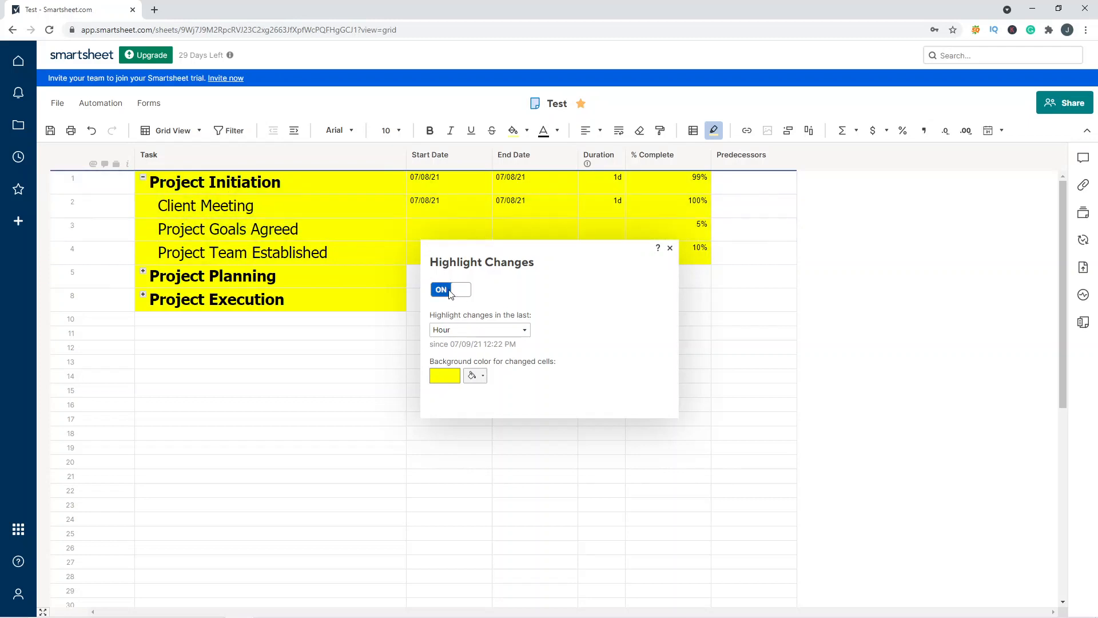
pyautogui.click(474, 331)
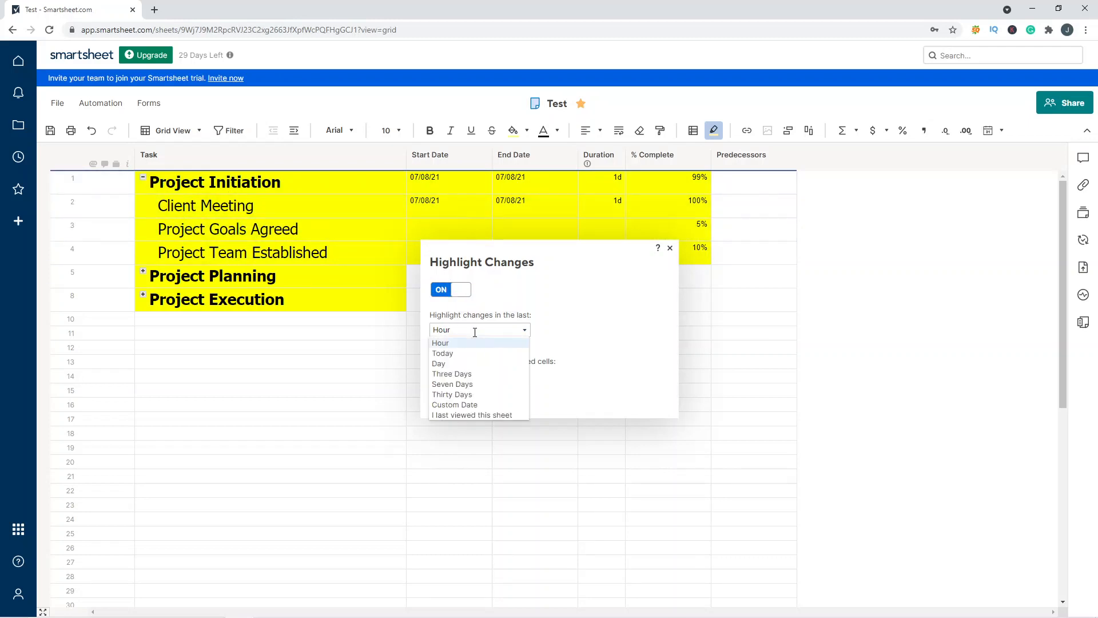
pyautogui.click(568, 302)
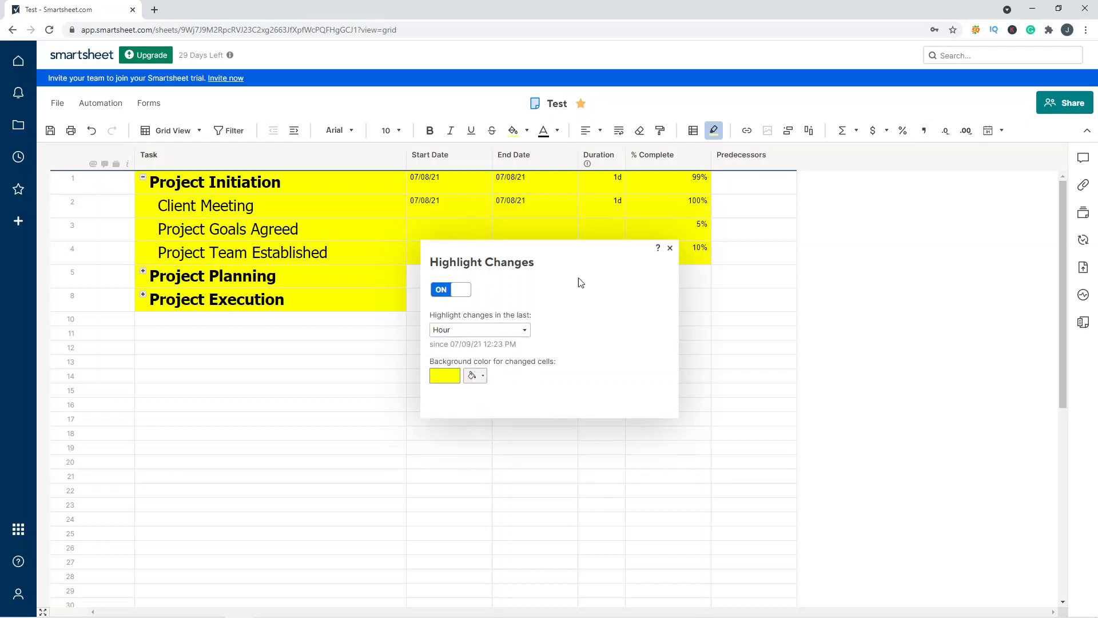
pyautogui.click(462, 289)
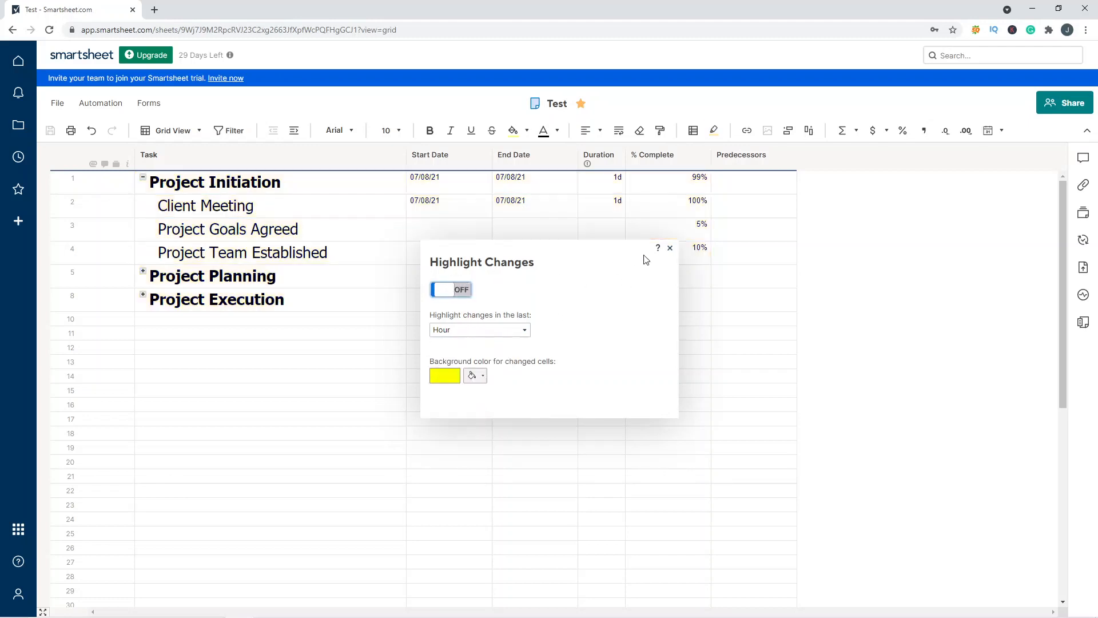
pyautogui.click(669, 248)
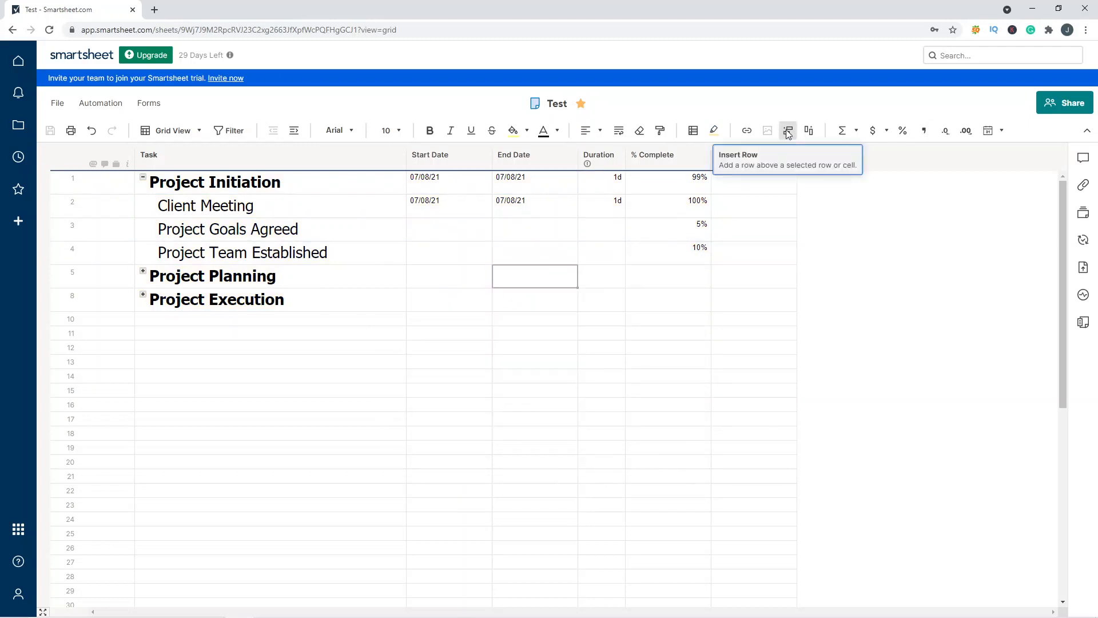
# Step: Insert three blank rows above the Project Planning row
pyautogui.click(788, 131)
pyautogui.click(788, 131)
pyautogui.click(789, 131)
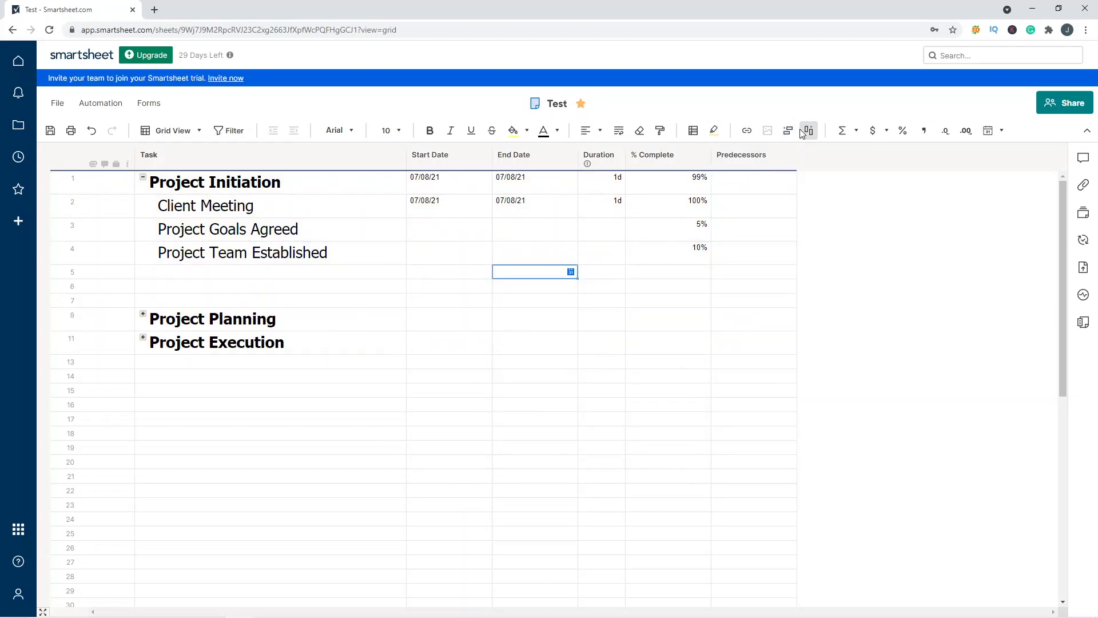
# Step: Examine the row options for Project Goals Agreed and the options for inserting a column
pyautogui.rightClick(57, 229)
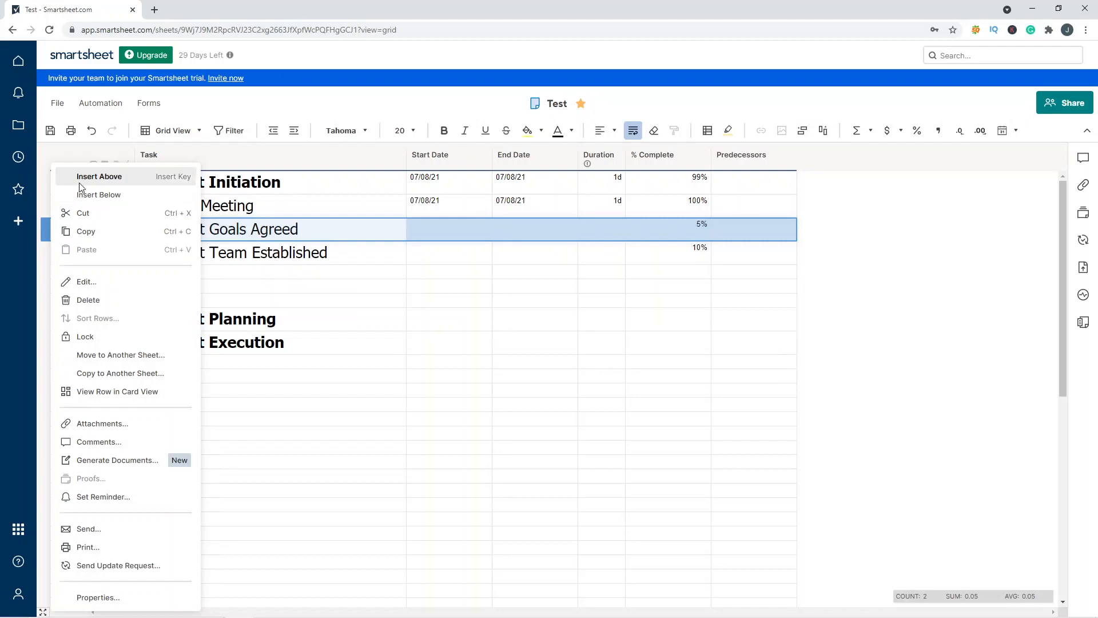
pyautogui.click(827, 131)
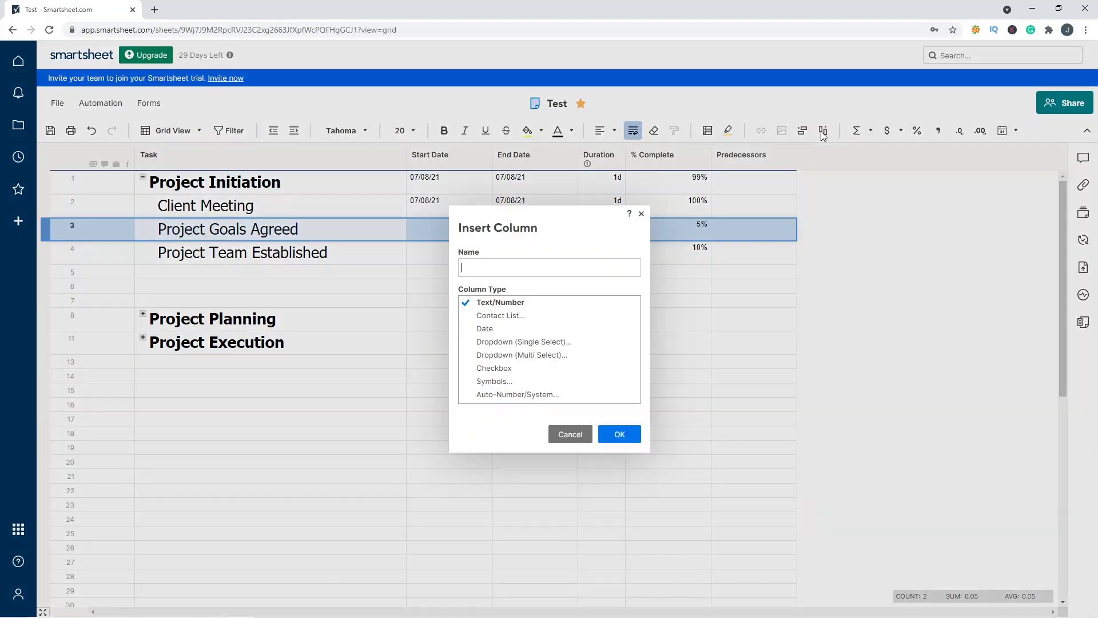
pyautogui.click(581, 433)
pyautogui.click(617, 343)
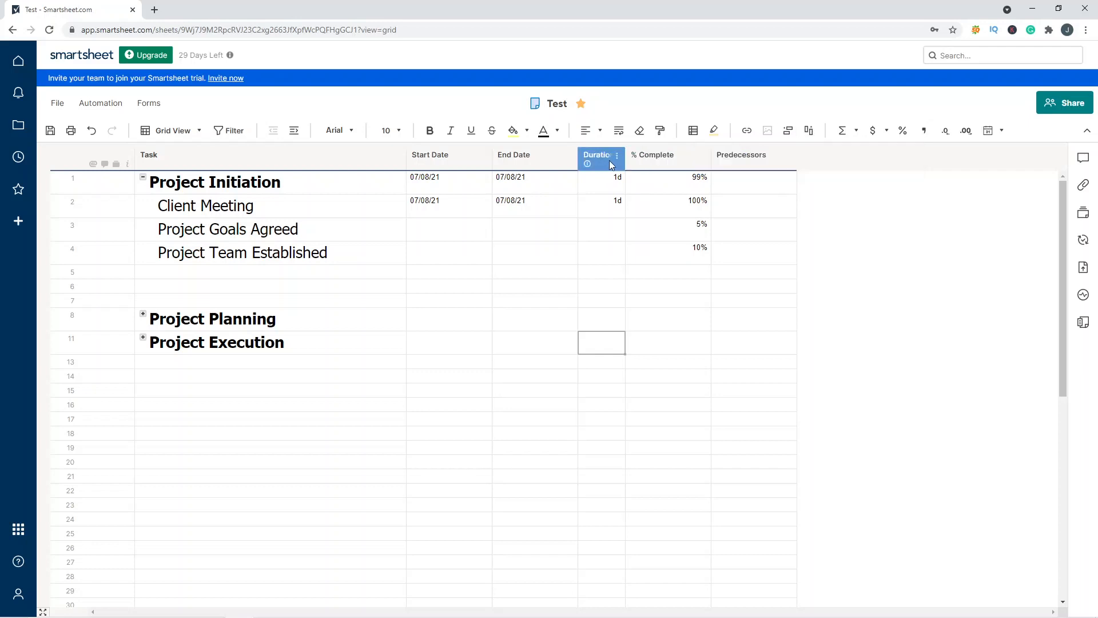
pyautogui.rightClick(752, 157)
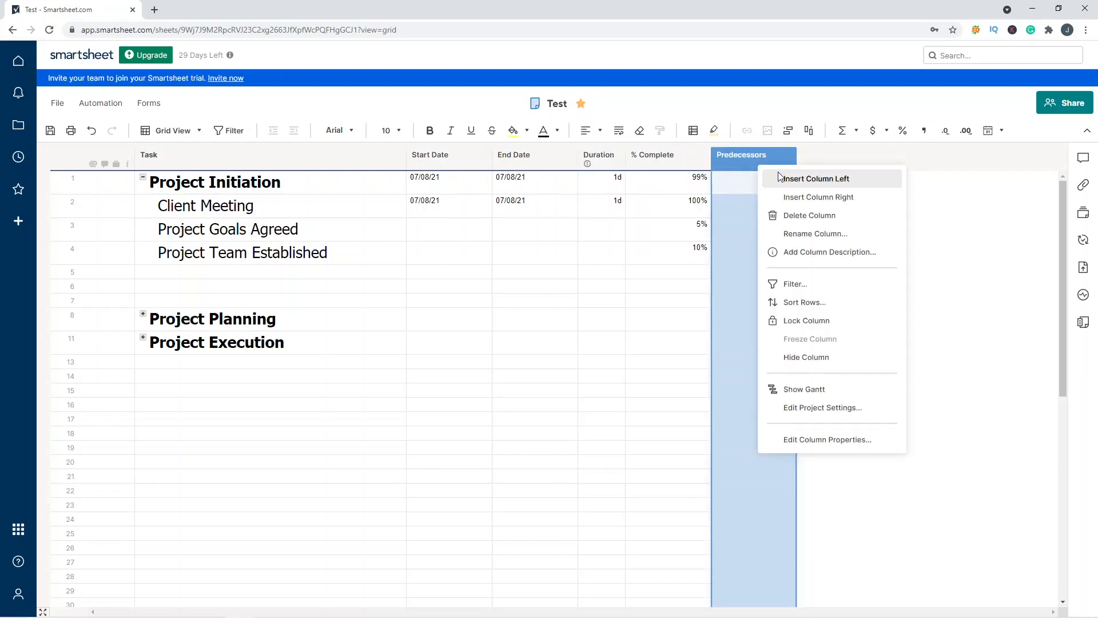
pyautogui.click(650, 319)
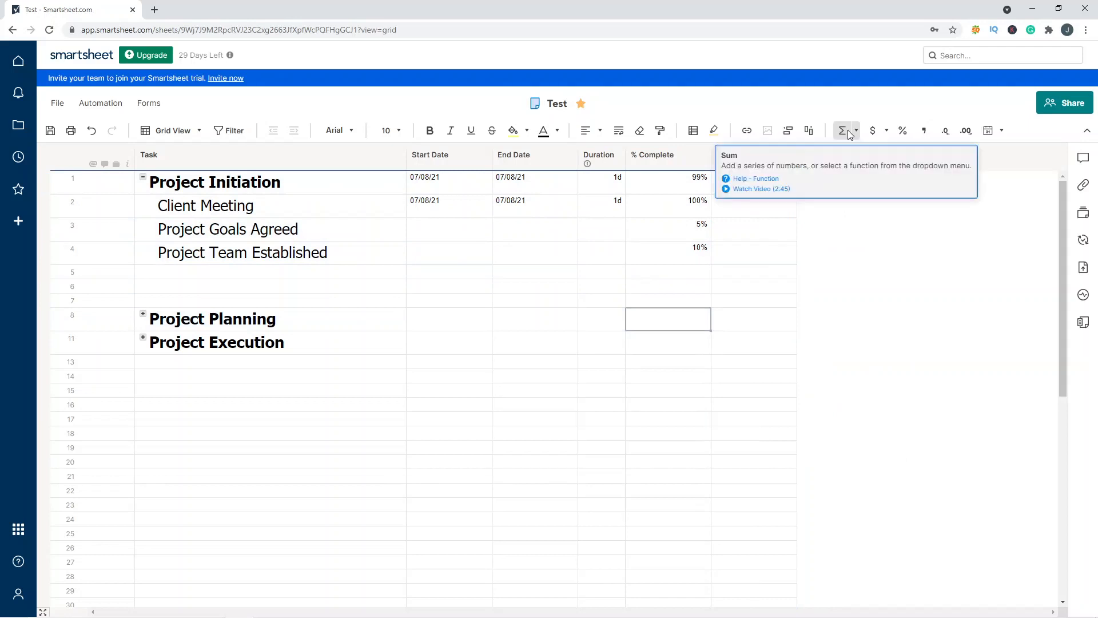
pyautogui.click(791, 156)
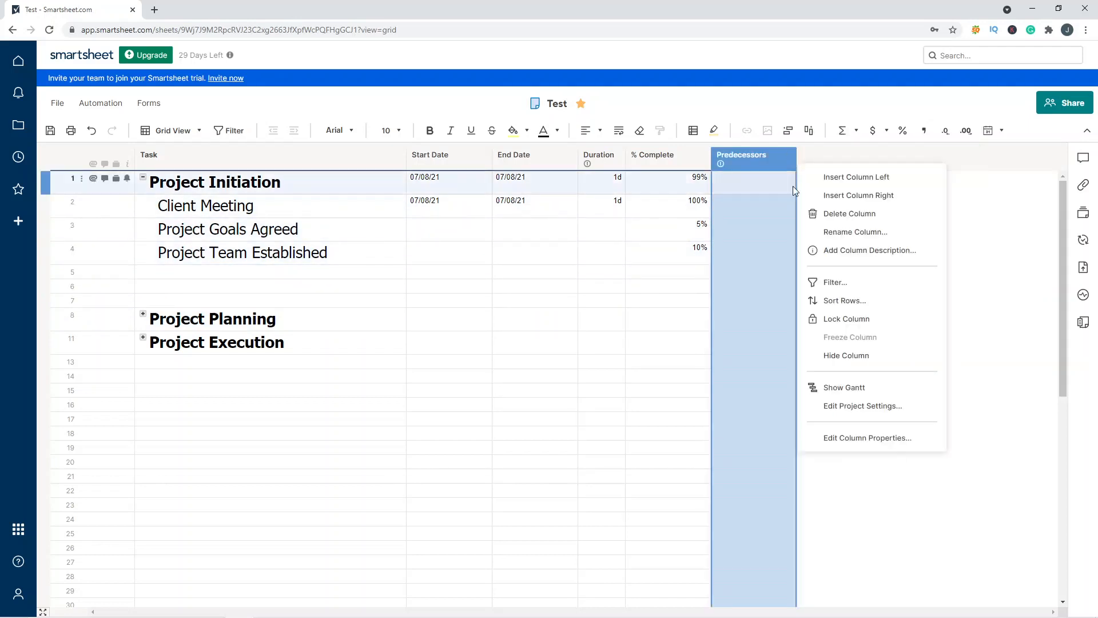
pyautogui.click(820, 193)
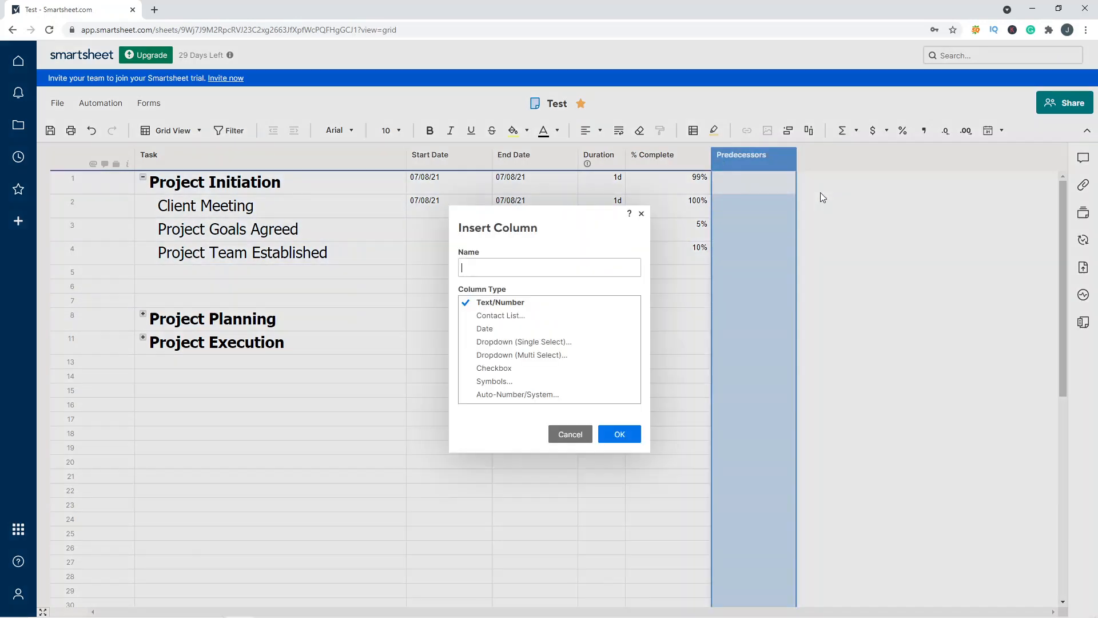
pyautogui.click(530, 321)
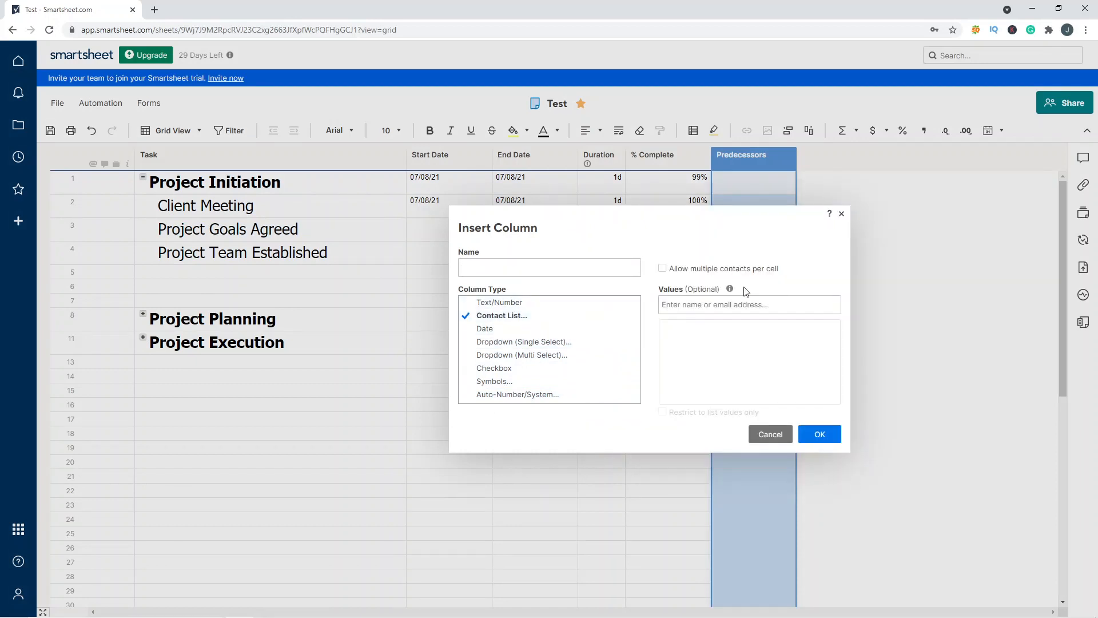
pyautogui.click(708, 306)
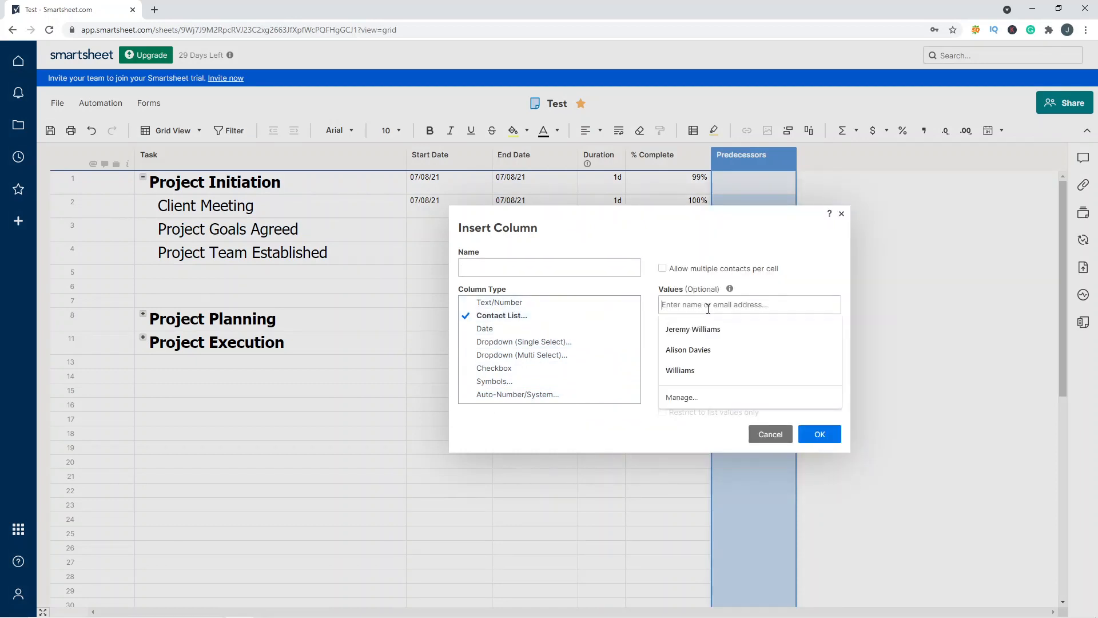
pyautogui.click(841, 213)
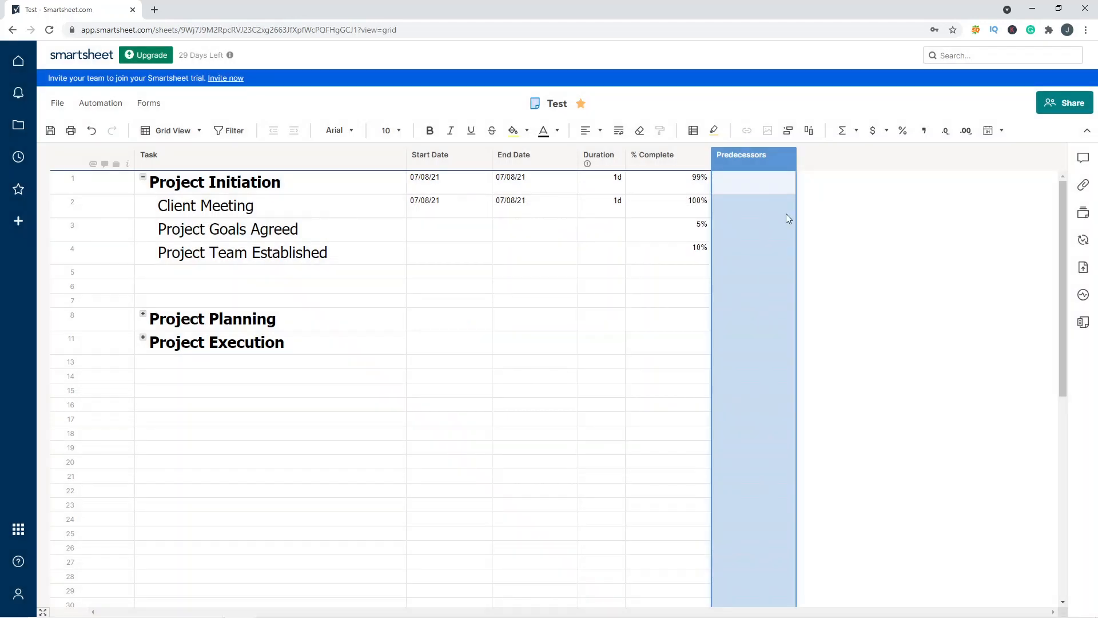
# Step: Insert a Contact List column to the right of Predecessors, entering a contact's name in its optional values
pyautogui.rightClick(779, 166)
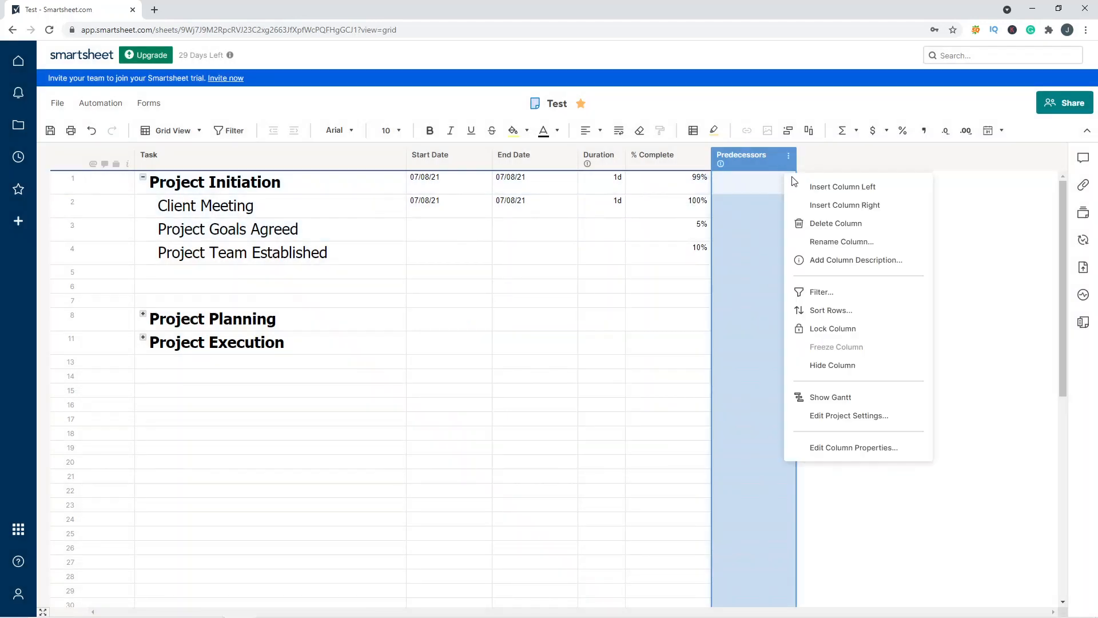
pyautogui.click(812, 205)
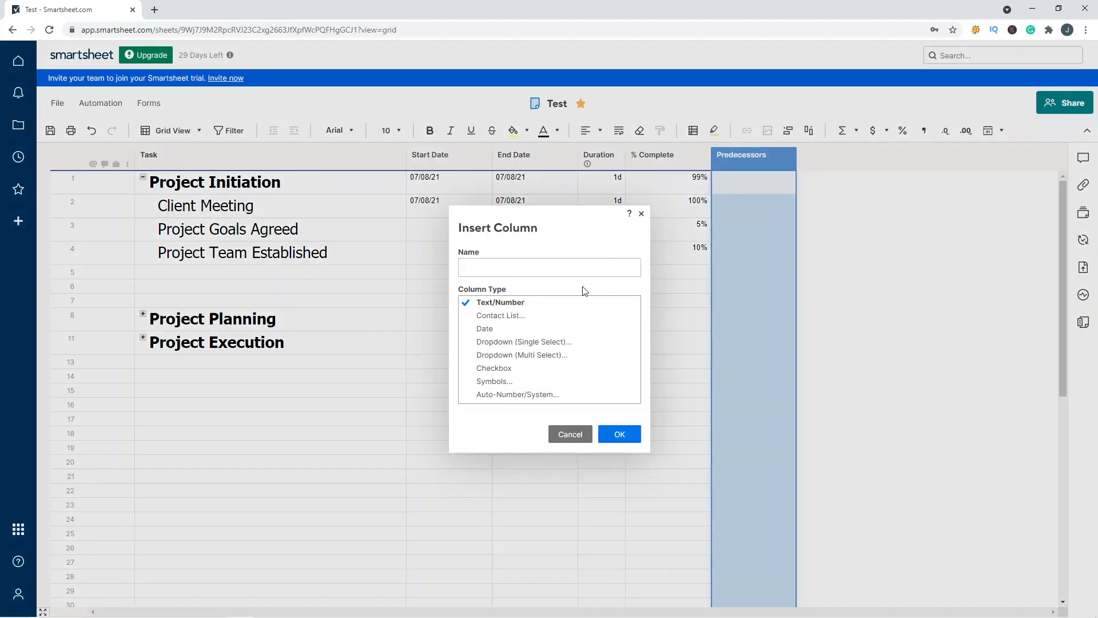
pyautogui.click(556, 315)
pyautogui.click(731, 304)
pyautogui.write('bob')
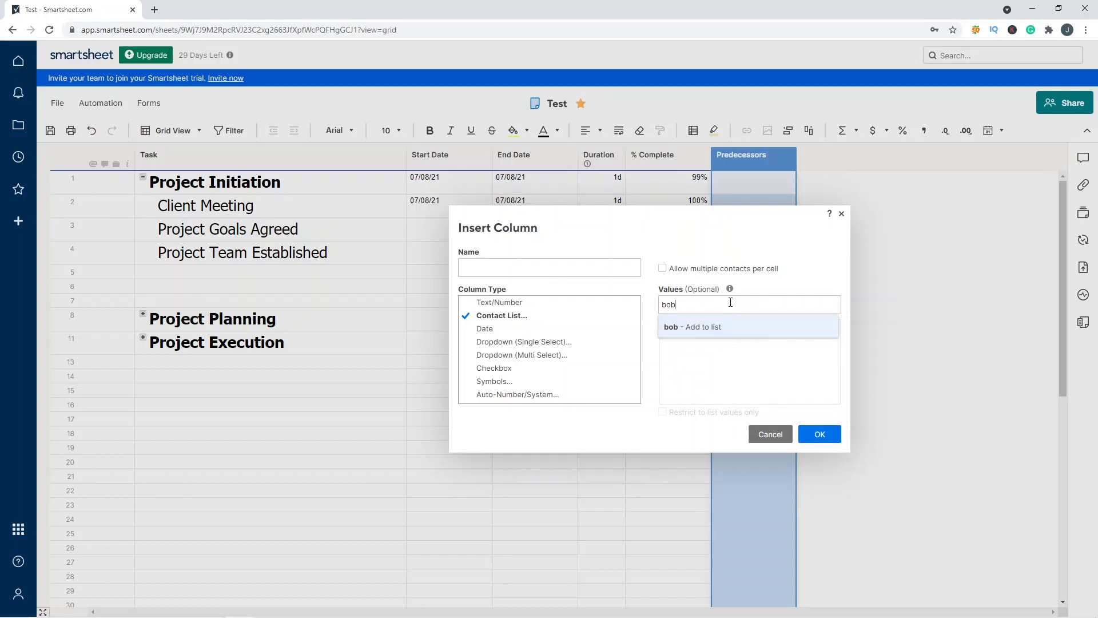
pyautogui.click(820, 434)
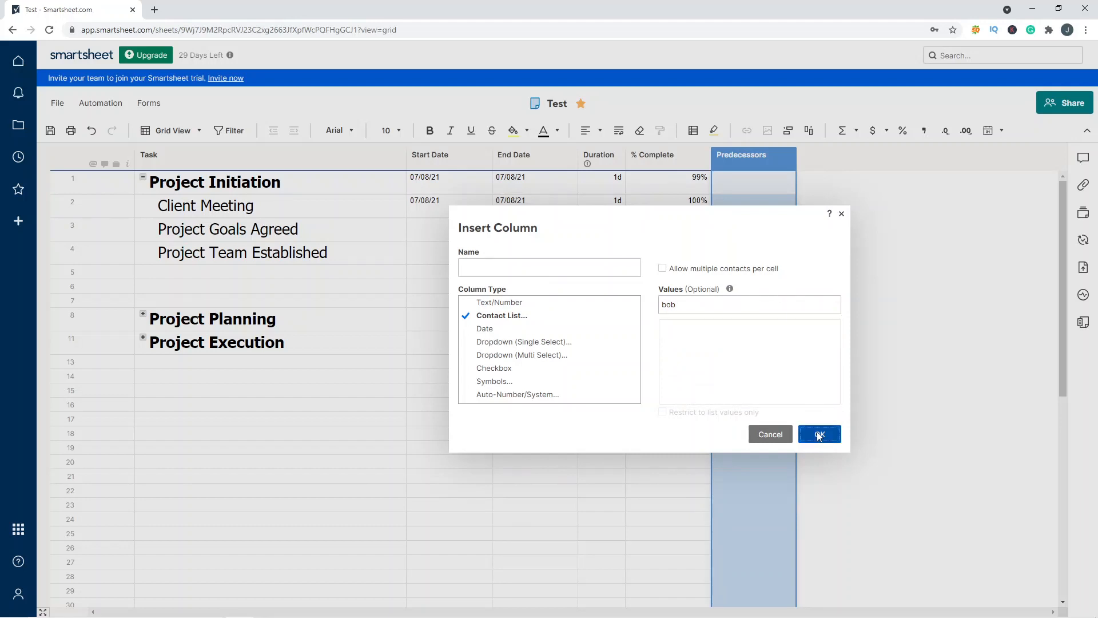
# Step: Rename the new Contact List column as Owner
pyautogui.doubleClick(803, 162)
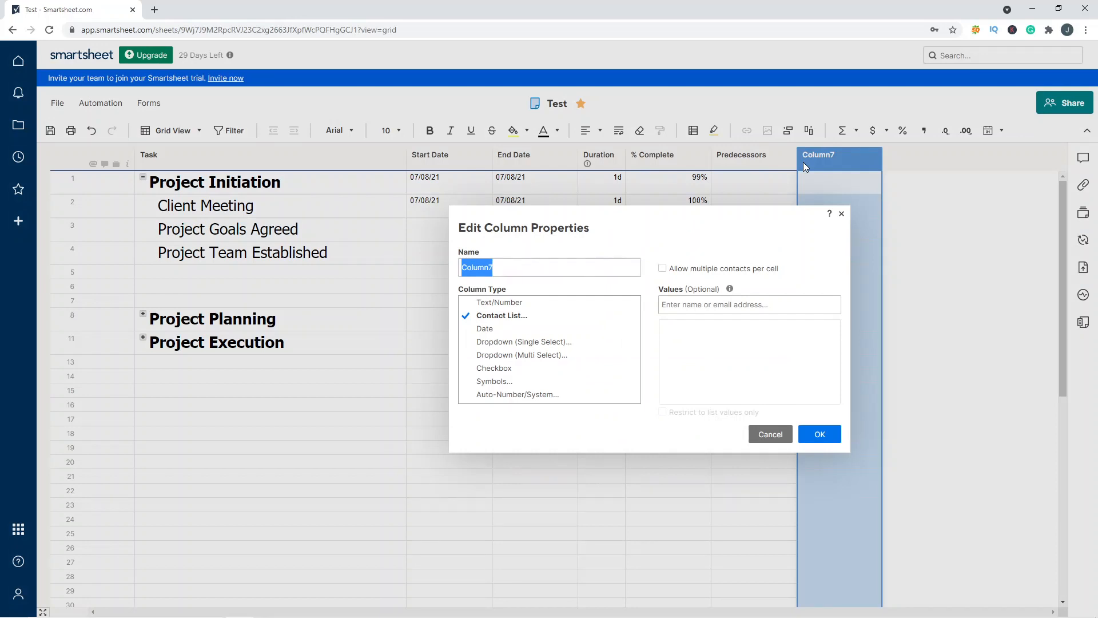
pyautogui.write('Owner')
pyautogui.press('Return')
# Step: Assign Proper Project Management as the Owner of the Client Meeting row and dismiss the assignment notification offer
pyautogui.click(809, 206)
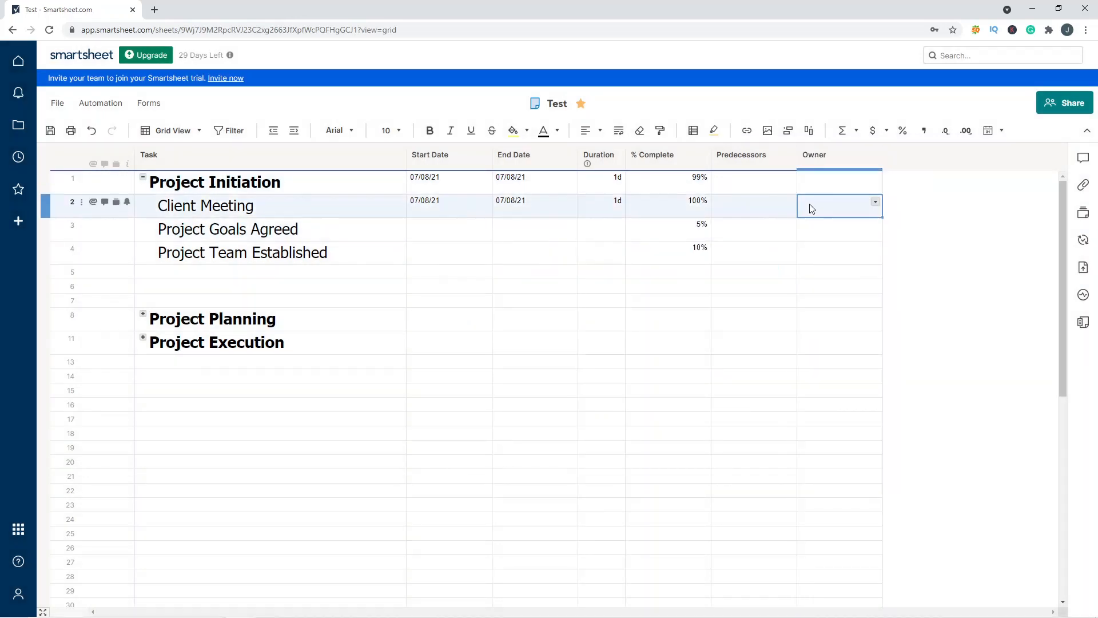
pyautogui.click(876, 202)
pyautogui.click(864, 235)
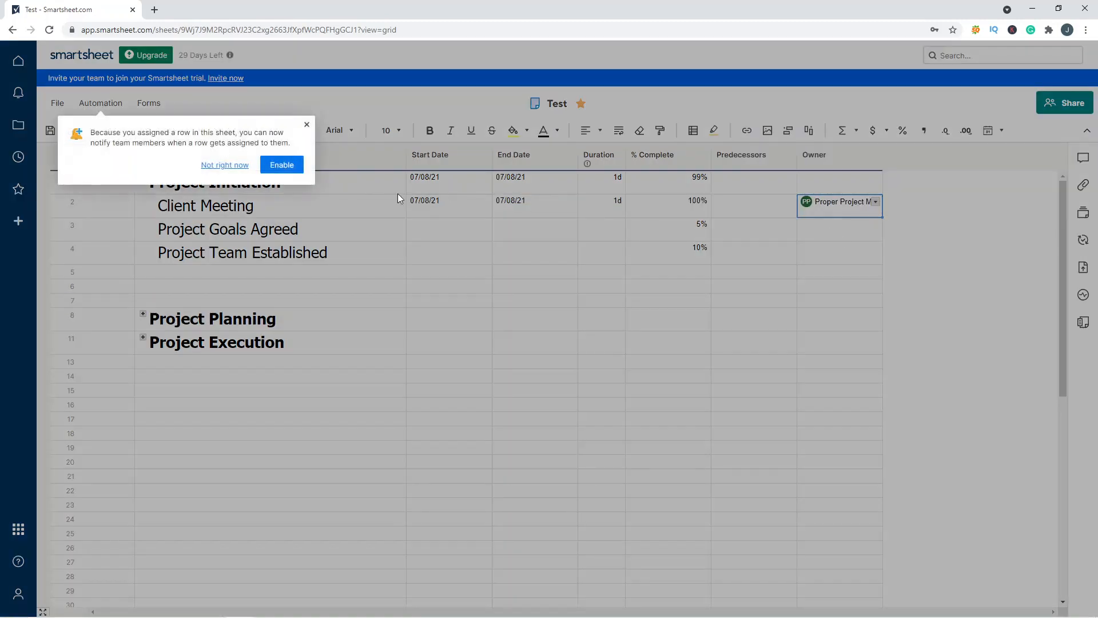
pyautogui.click(307, 125)
# Step: Widen the Owner column and copy the Client Meeting owner down to the Project Goals Agreed row
pyautogui.moveTo(883, 155); pyautogui.dragTo(946, 155)
pyautogui.moveTo(942, 207); pyautogui.dragTo(937, 232)
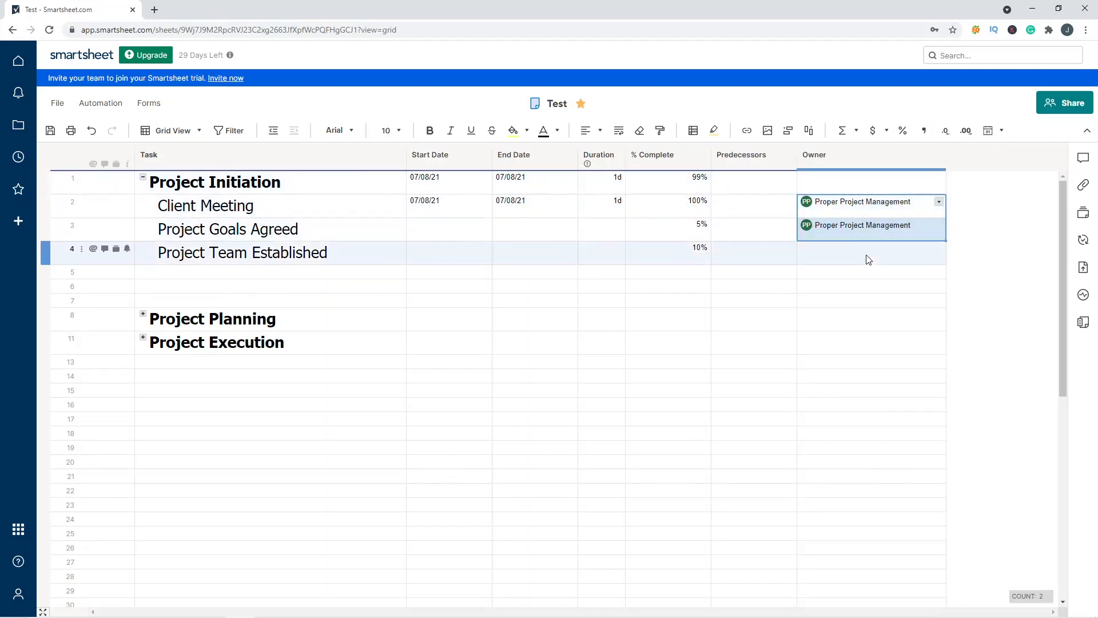
# Step: Add a contact's name to the Owner column's optional values and restrict the column to list values only
pyautogui.rightClick(819, 160)
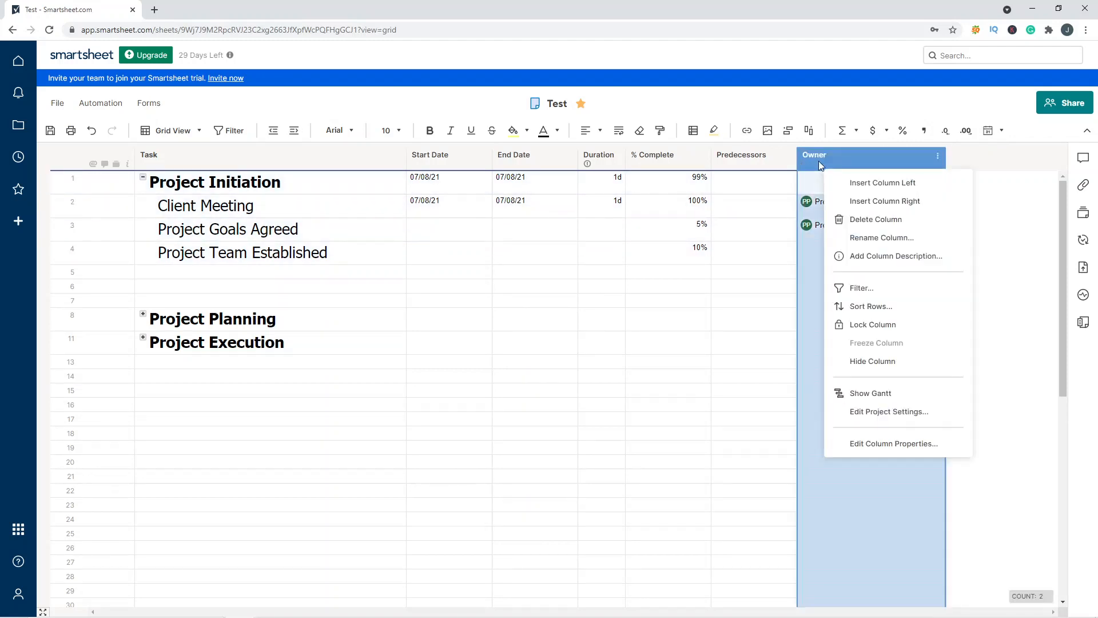
pyautogui.click(902, 444)
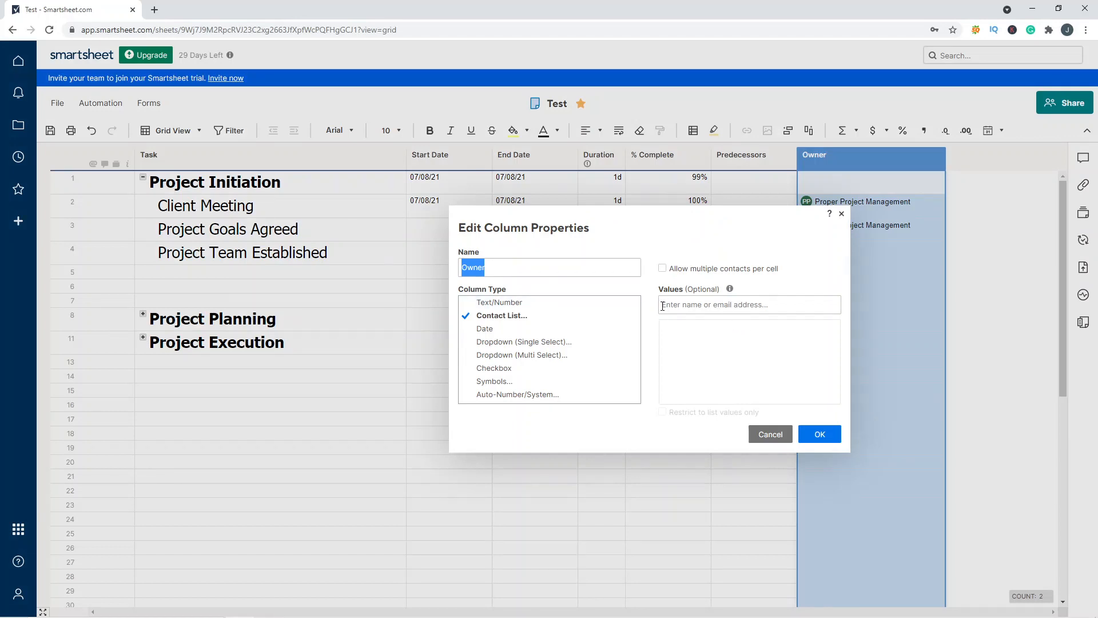
pyautogui.click(663, 306)
pyautogui.write('Bob')
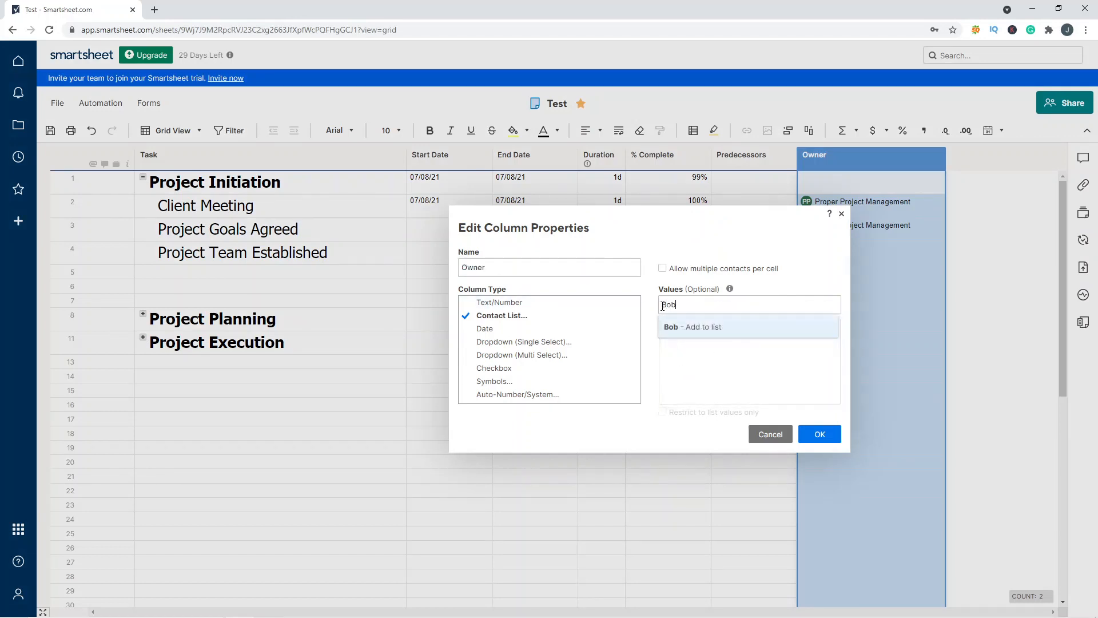
pyautogui.click(674, 328)
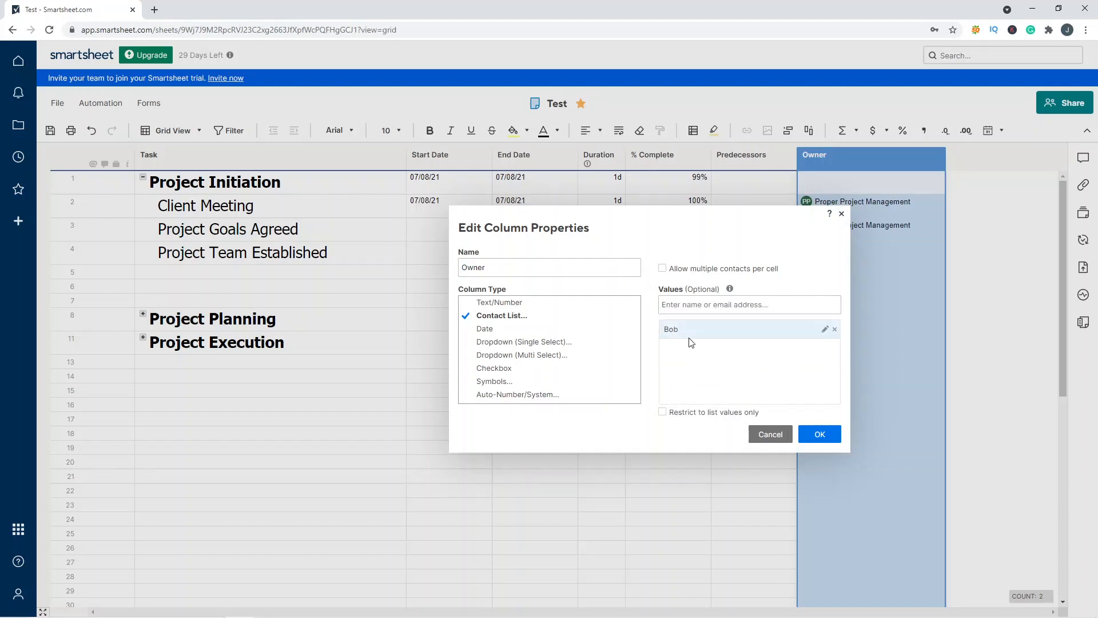
pyautogui.click(743, 413)
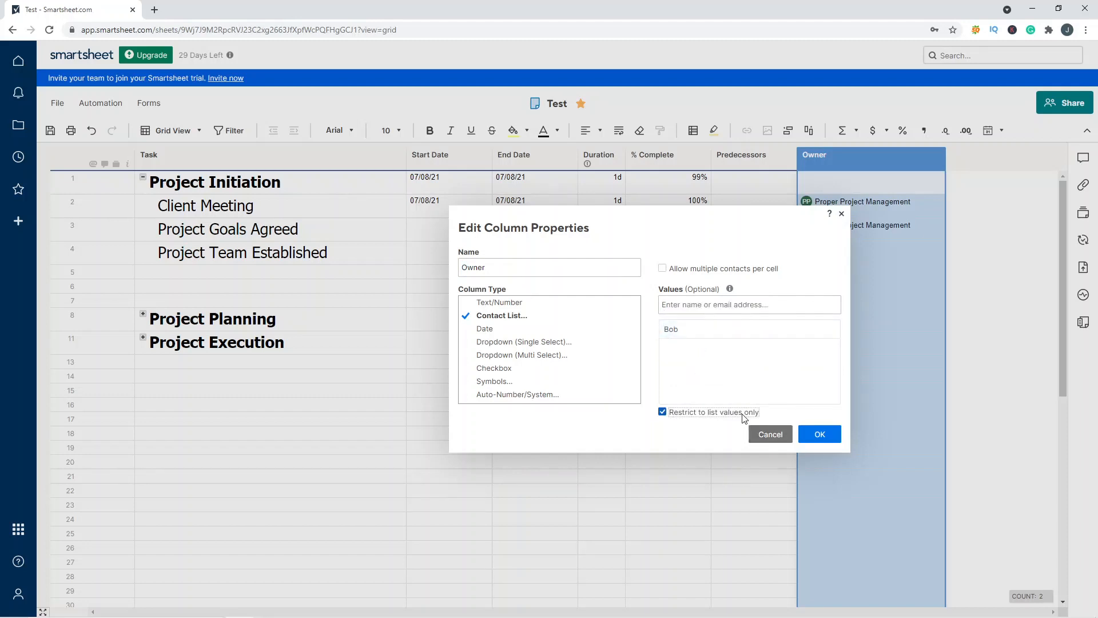
pyautogui.click(821, 435)
pyautogui.click(639, 372)
# Step: Examine the Owner choices offered for the Project Team Established and Project Goals Agreed rows without changing the assignments
pyautogui.click(834, 256)
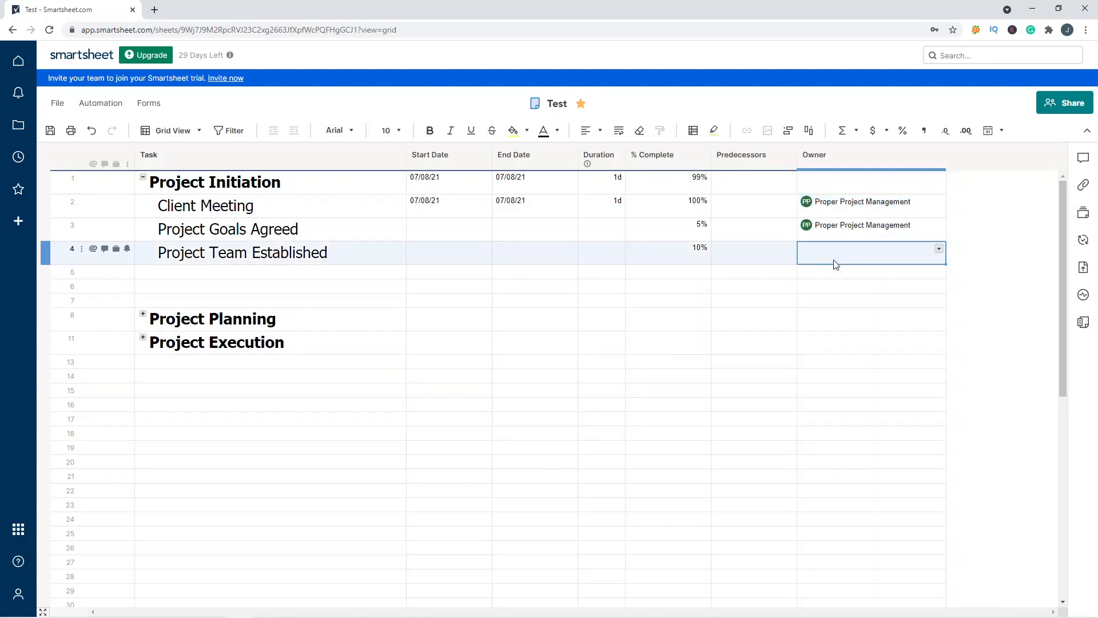
pyautogui.click(939, 248)
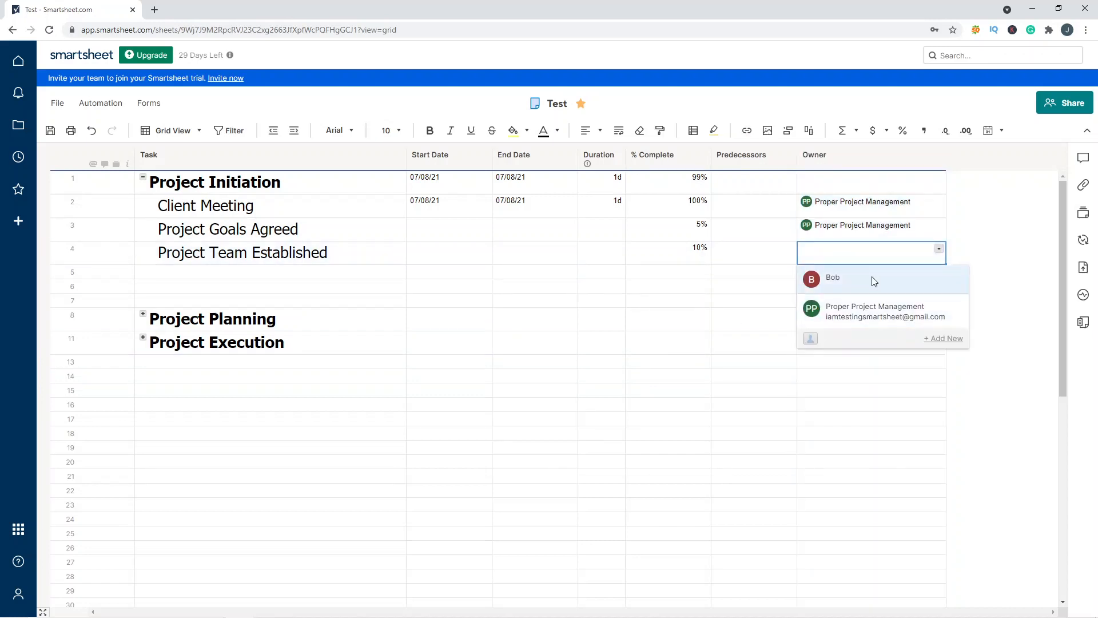
pyautogui.press('Escape')
pyautogui.click(846, 228)
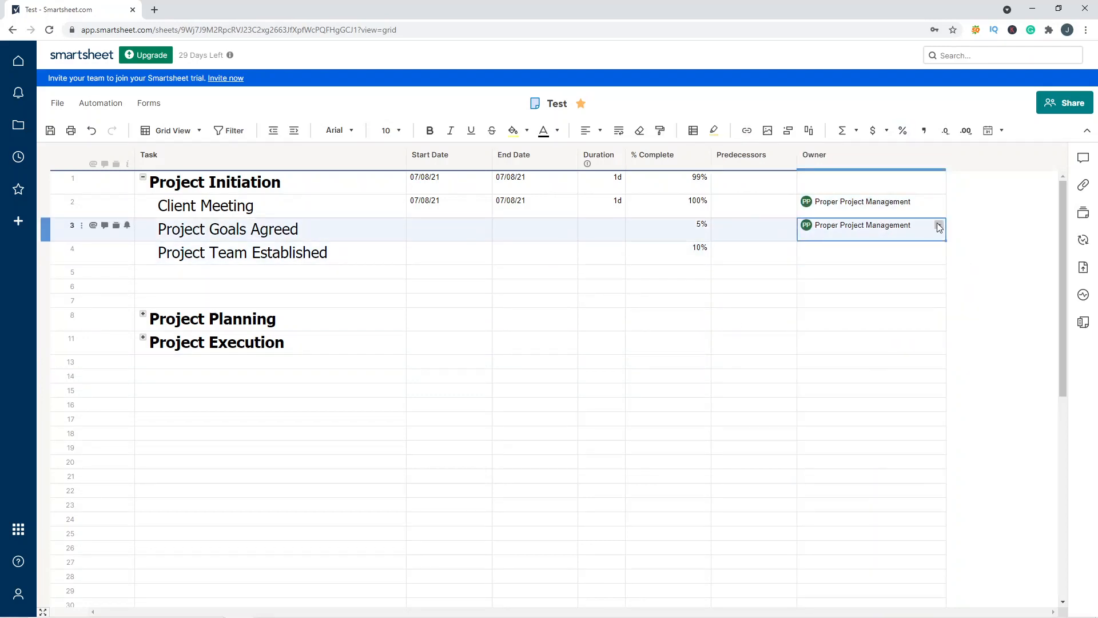
pyautogui.click(939, 225)
pyautogui.click(791, 250)
pyautogui.click(870, 253)
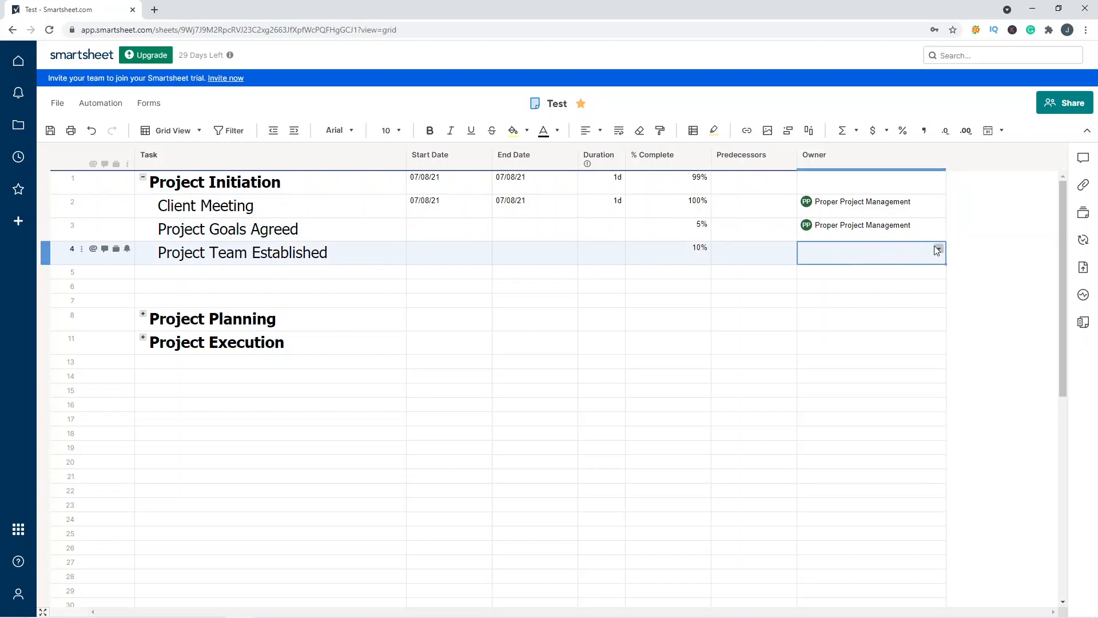
pyautogui.click(895, 228)
pyautogui.click(898, 254)
pyautogui.click(938, 249)
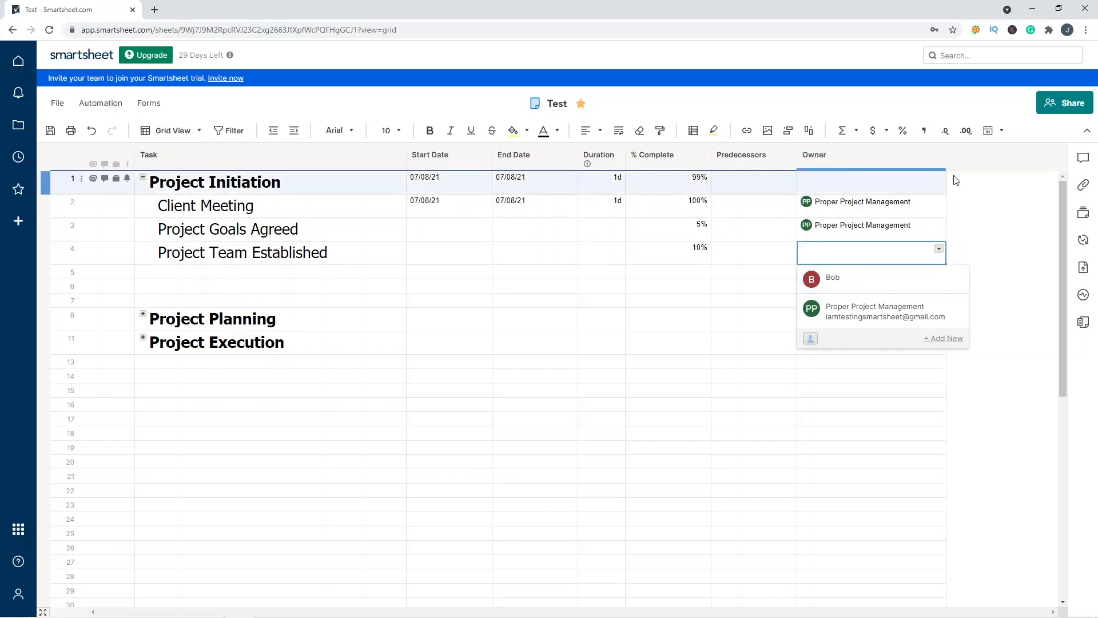
pyautogui.click(816, 230)
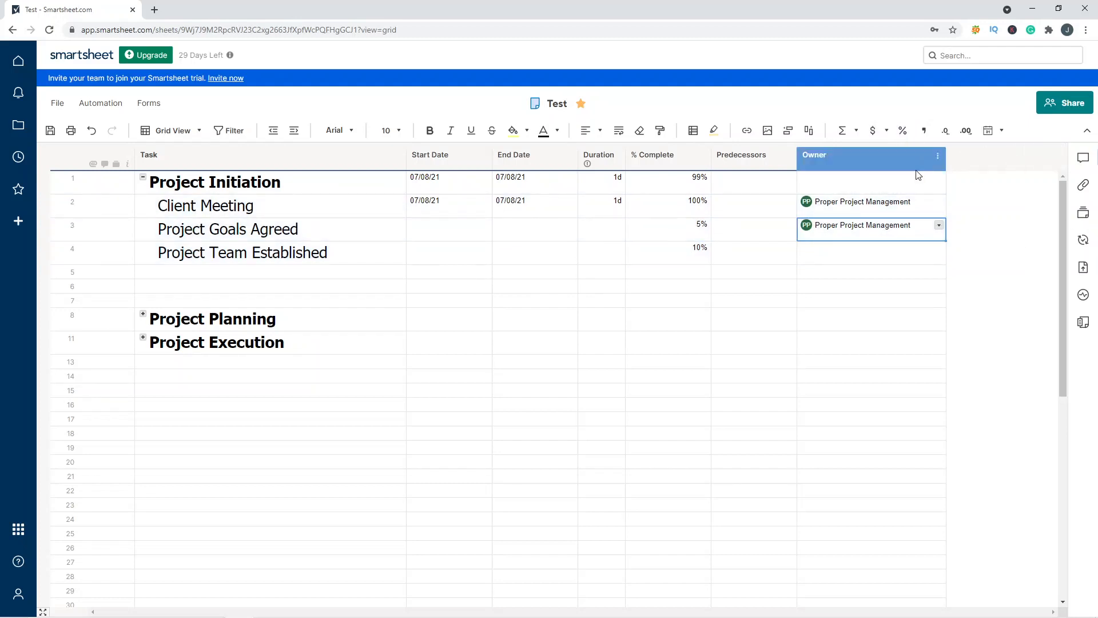
pyautogui.rightClick(832, 254)
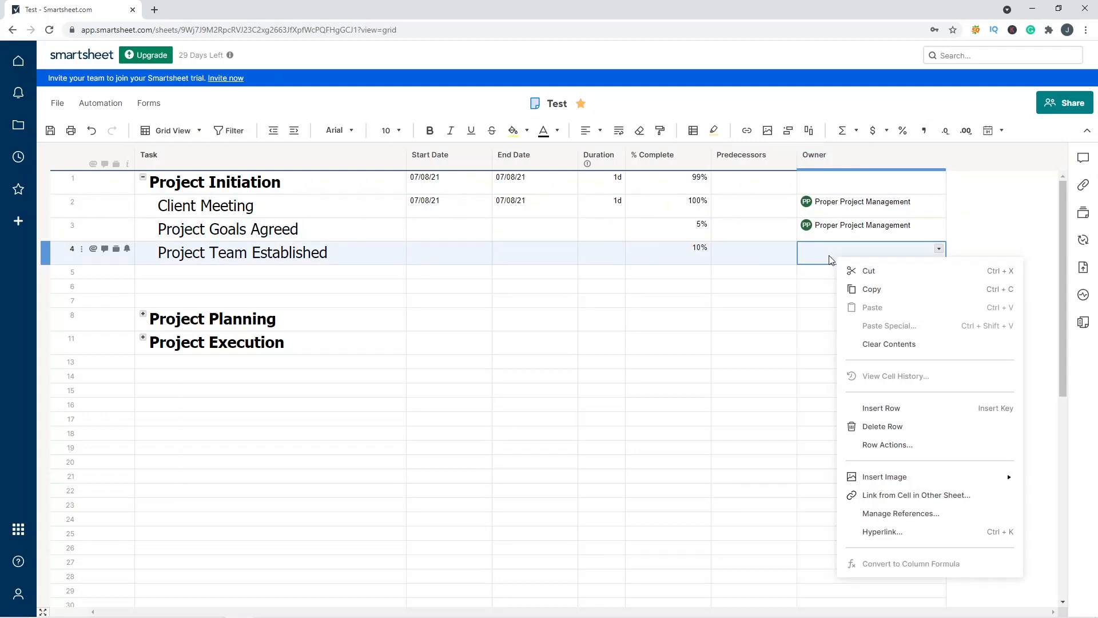
pyautogui.click(829, 258)
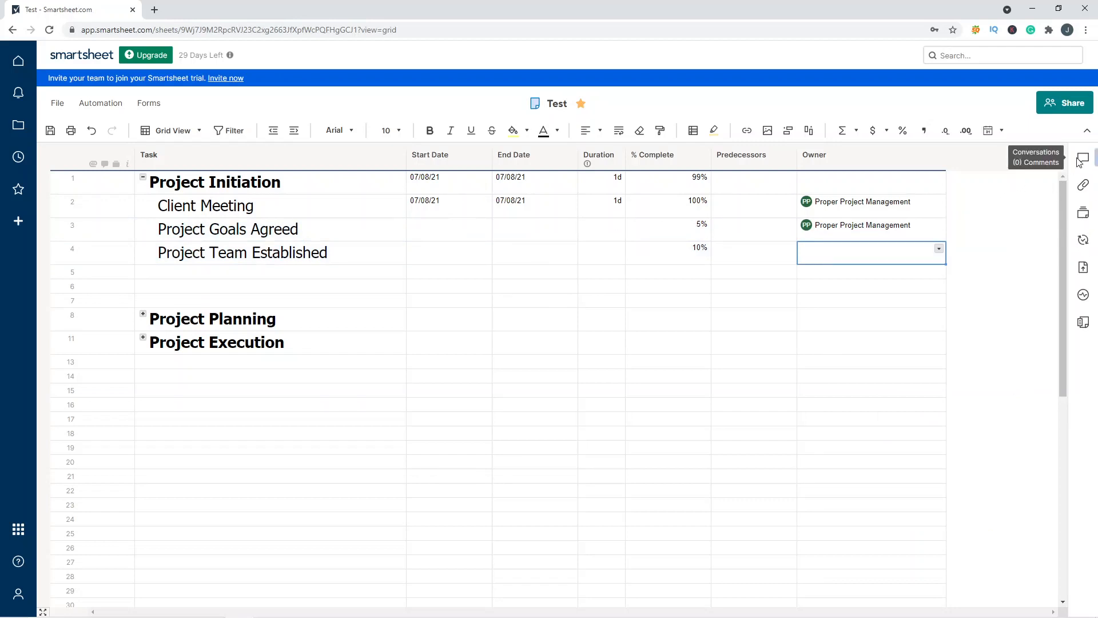
# Step: Look over the update requests, and view the conversations for the Project Team Established row and for the whole sheet
pyautogui.click(1084, 241)
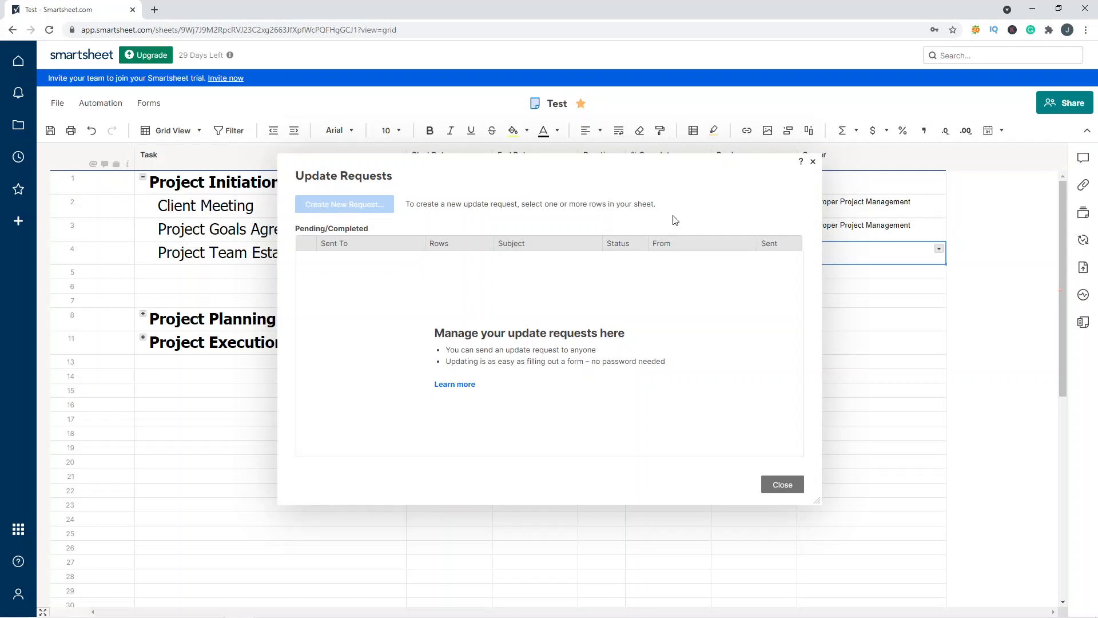
pyautogui.click(814, 163)
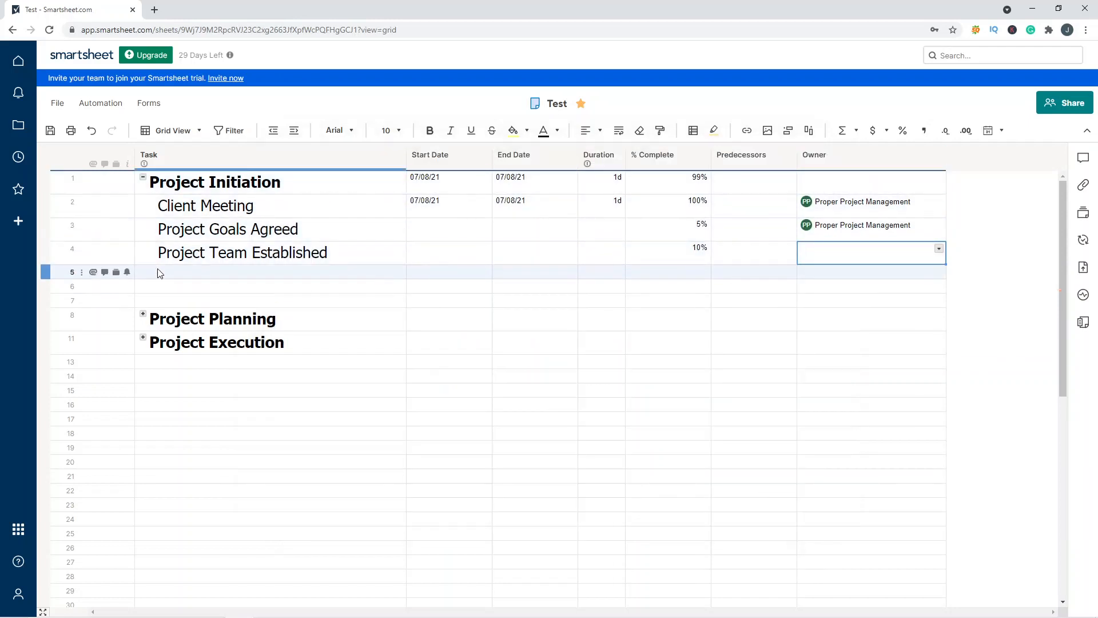
pyautogui.click(264, 258)
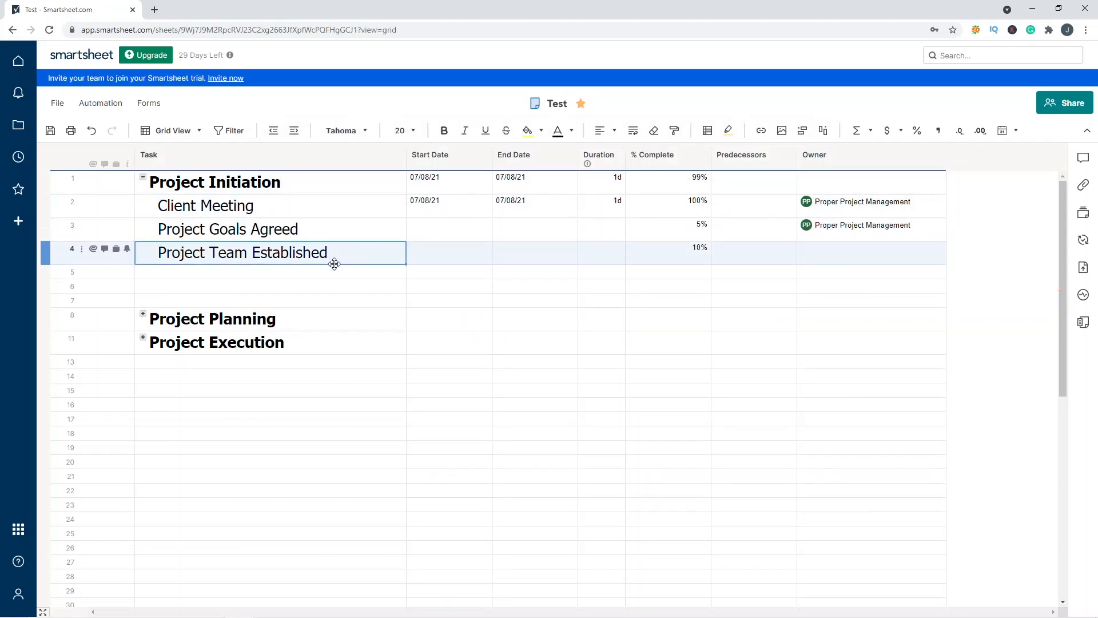
pyautogui.click(447, 257)
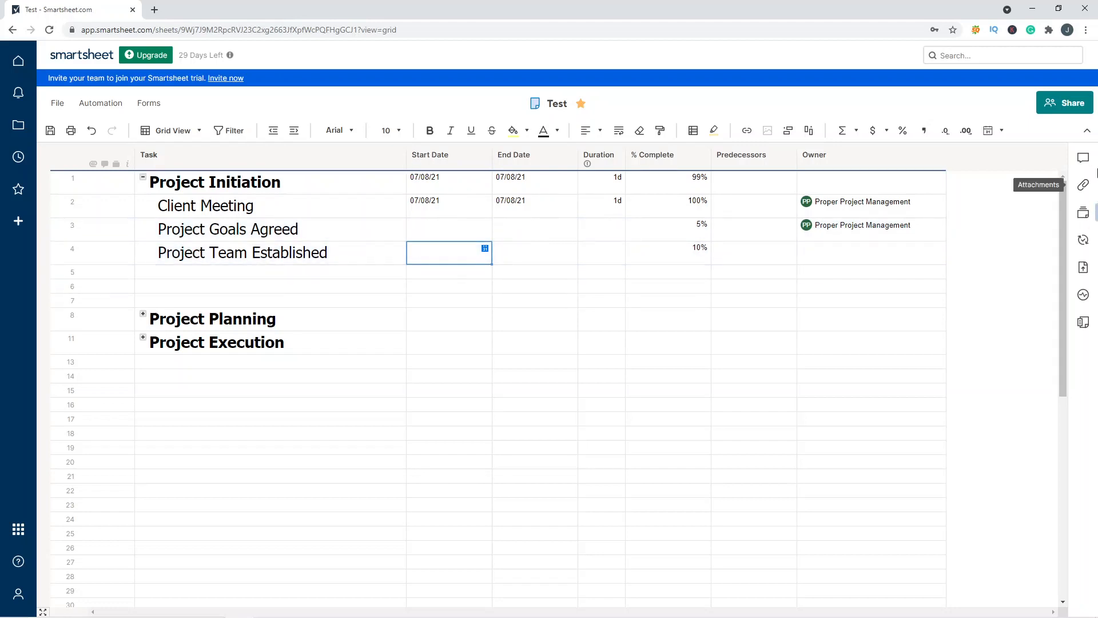
pyautogui.click(1083, 159)
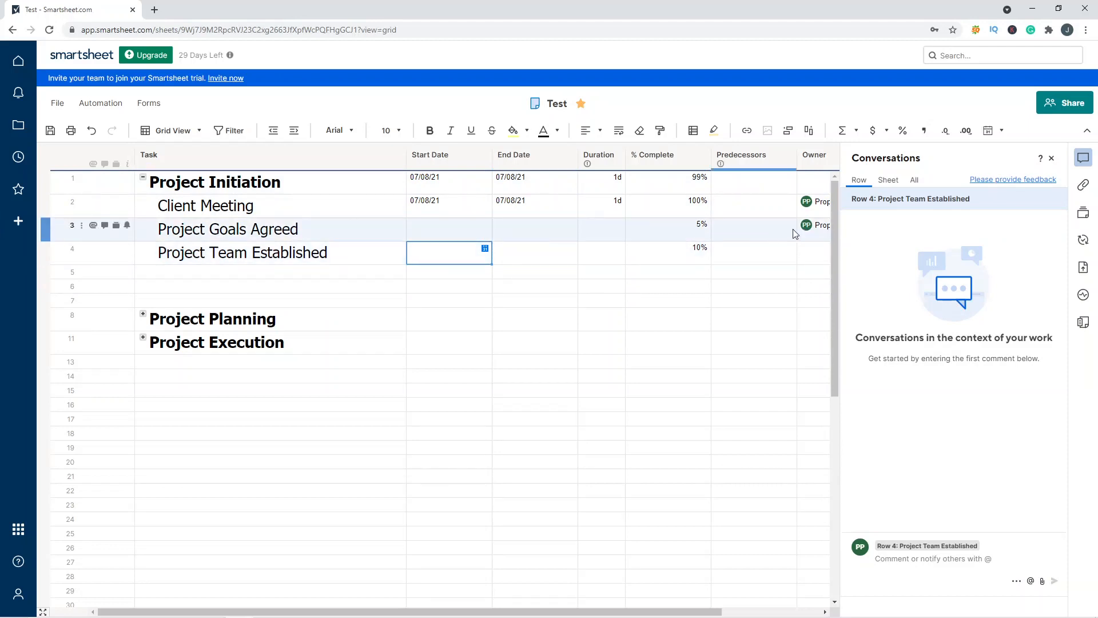
pyautogui.click(891, 181)
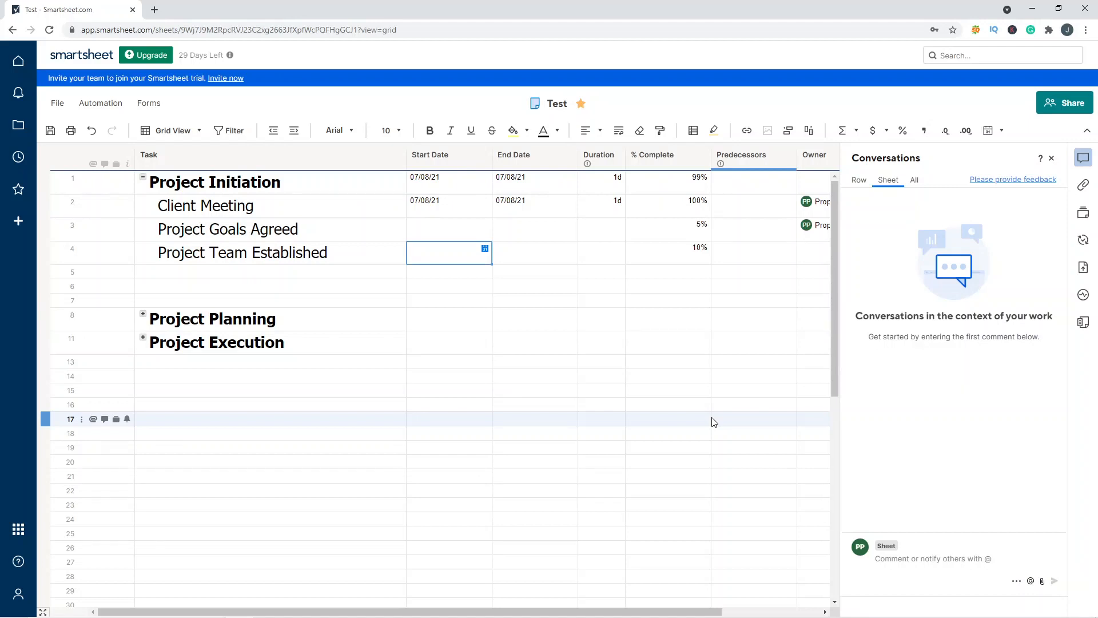
pyautogui.click(1052, 160)
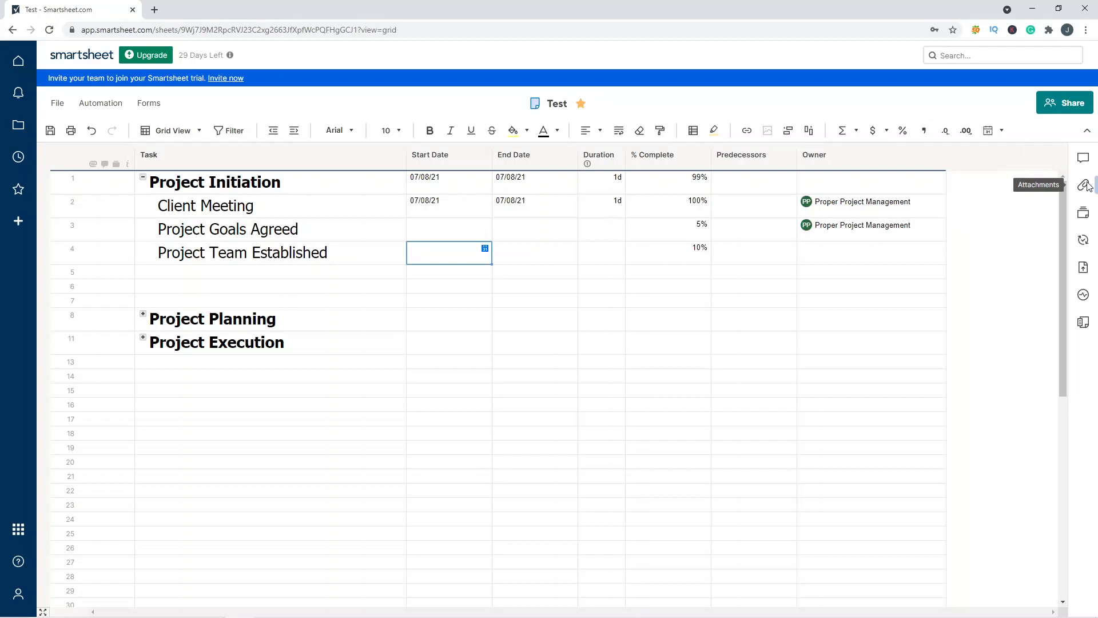
# Step: Create a proof on the Project Team Established row without uploading a file, and return to the sheet
pyautogui.click(1083, 213)
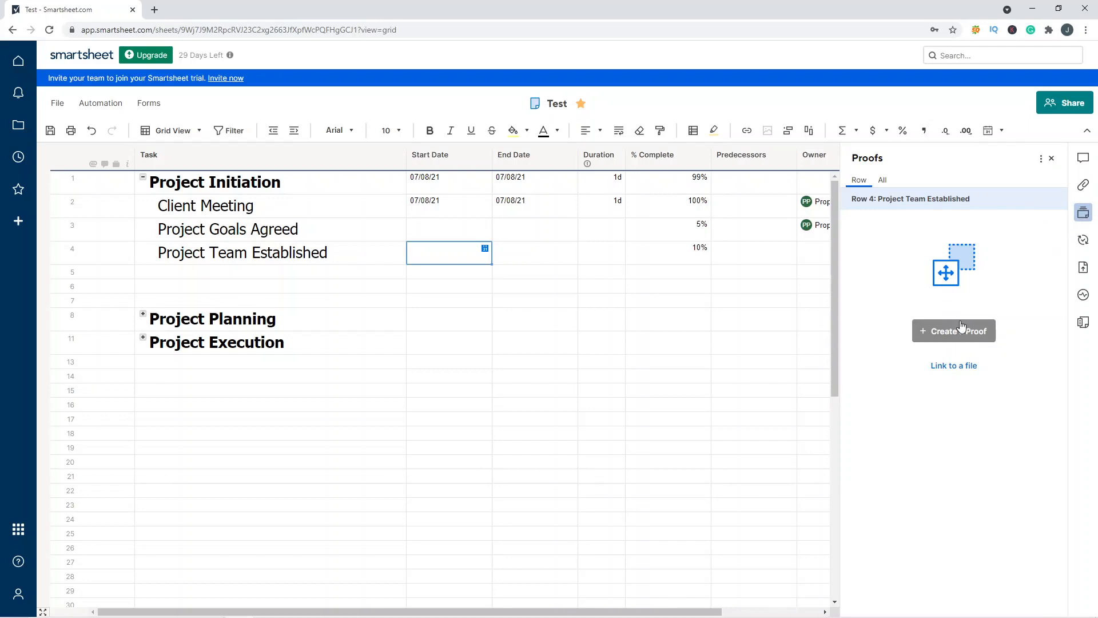
pyautogui.click(963, 331)
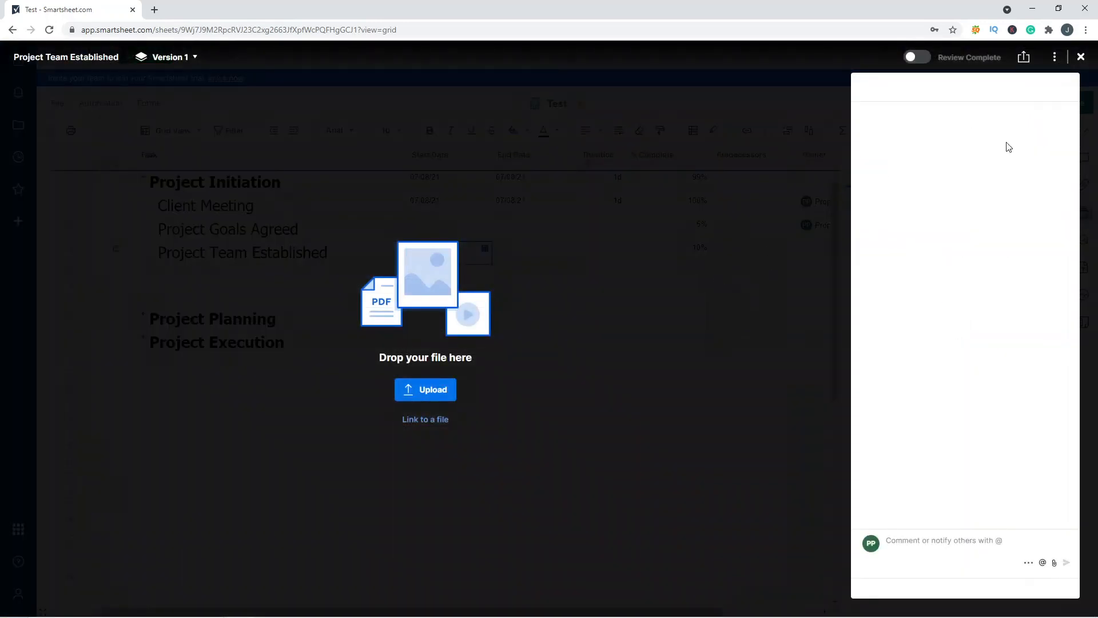
pyautogui.click(1081, 57)
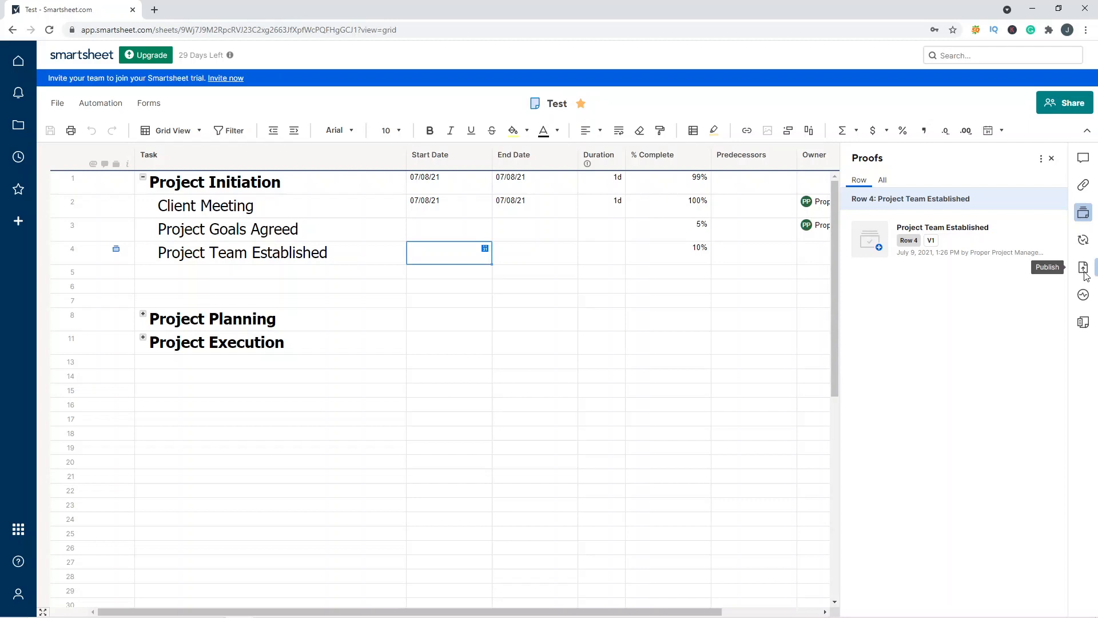
# Step: View the sheet's publish options without enabling any, and close the proofs view
pyautogui.click(1084, 270)
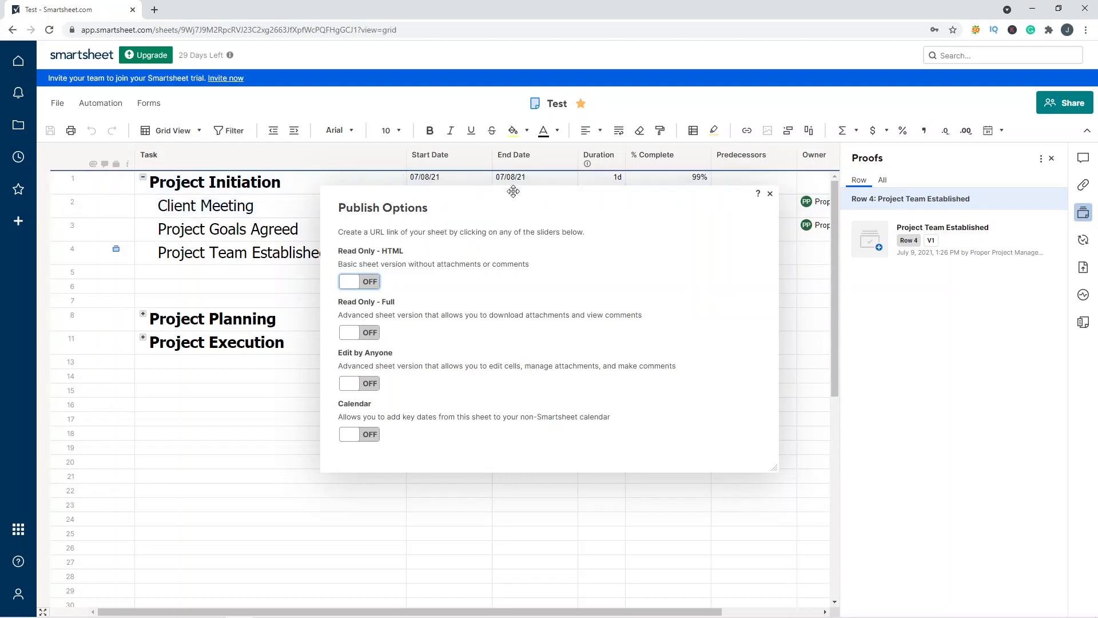
pyautogui.click(771, 194)
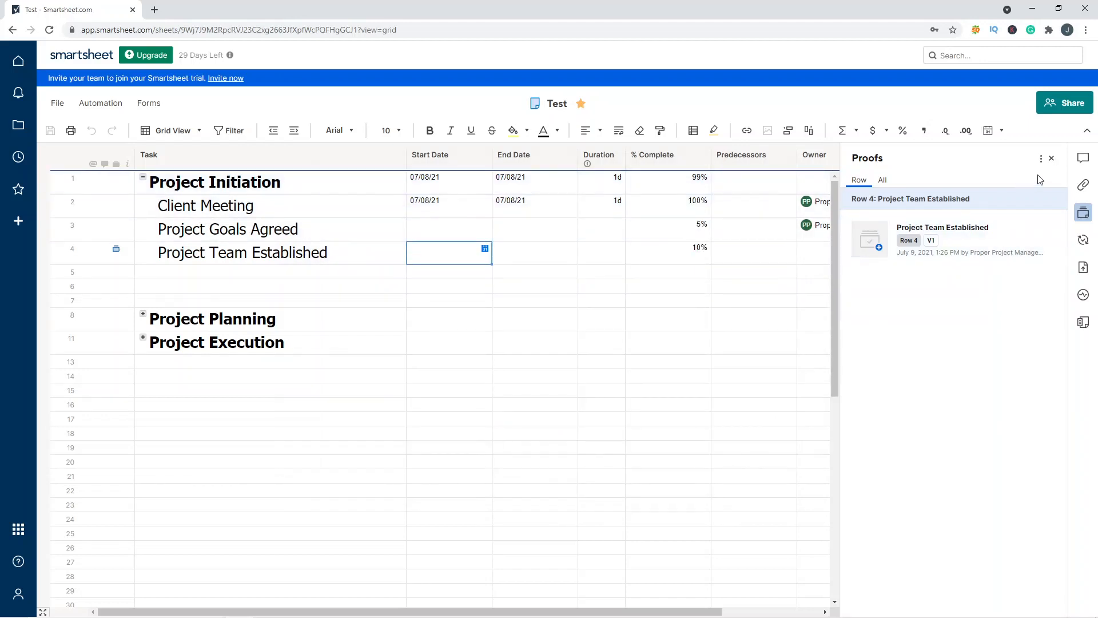
pyautogui.click(1051, 158)
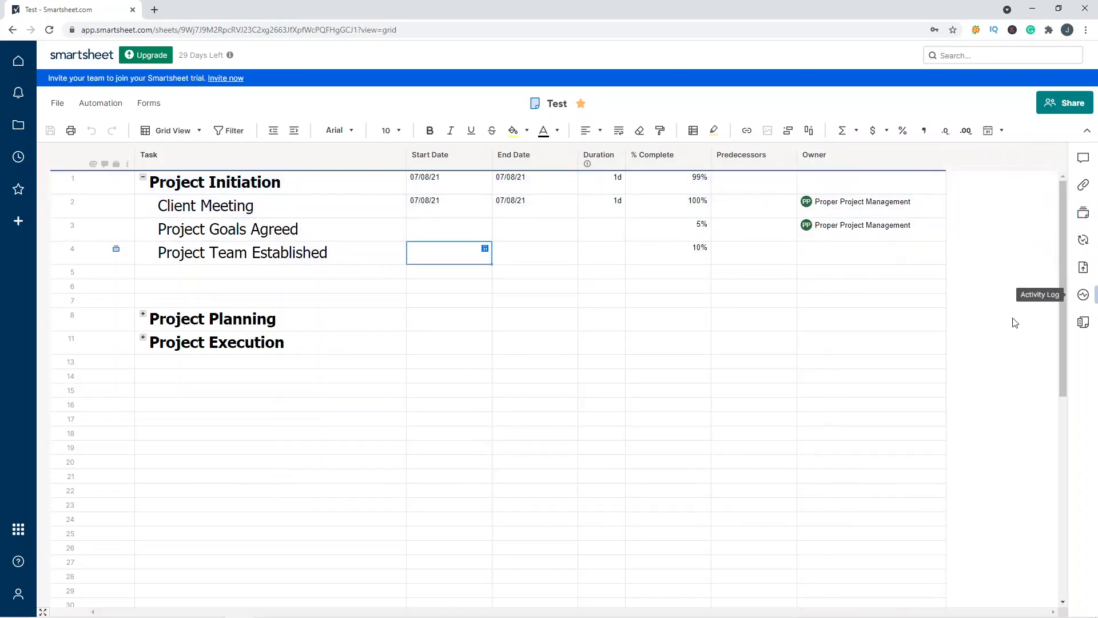
# Step: Examine the Test sheet's activity log from its newest to its oldest entry, including the action types available for filtering
pyautogui.click(1086, 298)
pyautogui.scroll(-1, 821, 273)
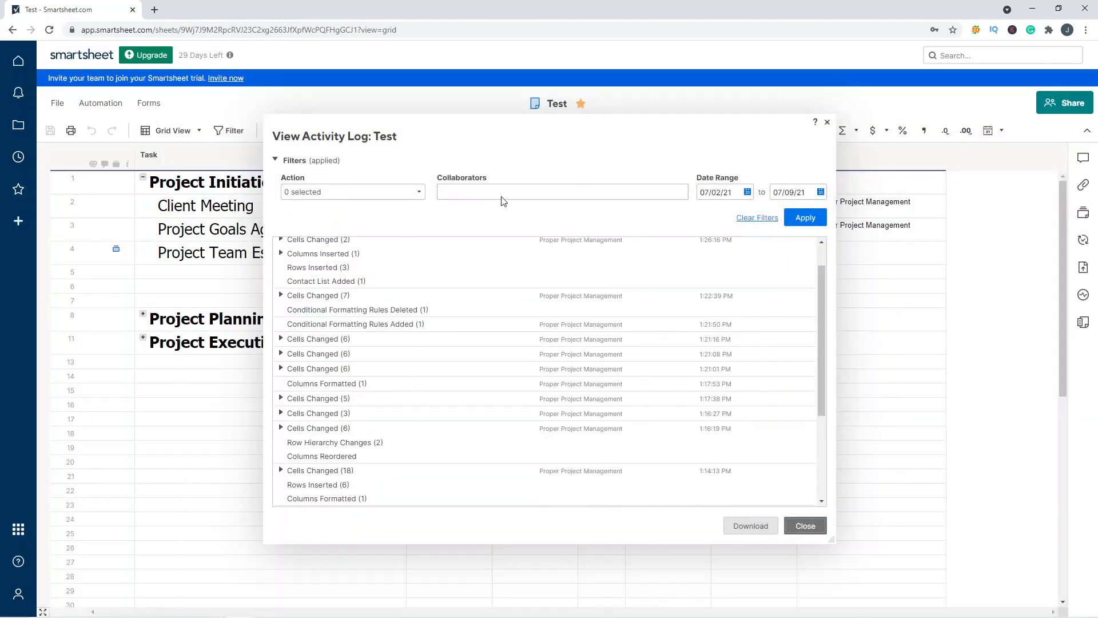
pyautogui.moveTo(823, 274); pyautogui.dragTo(824, 317)
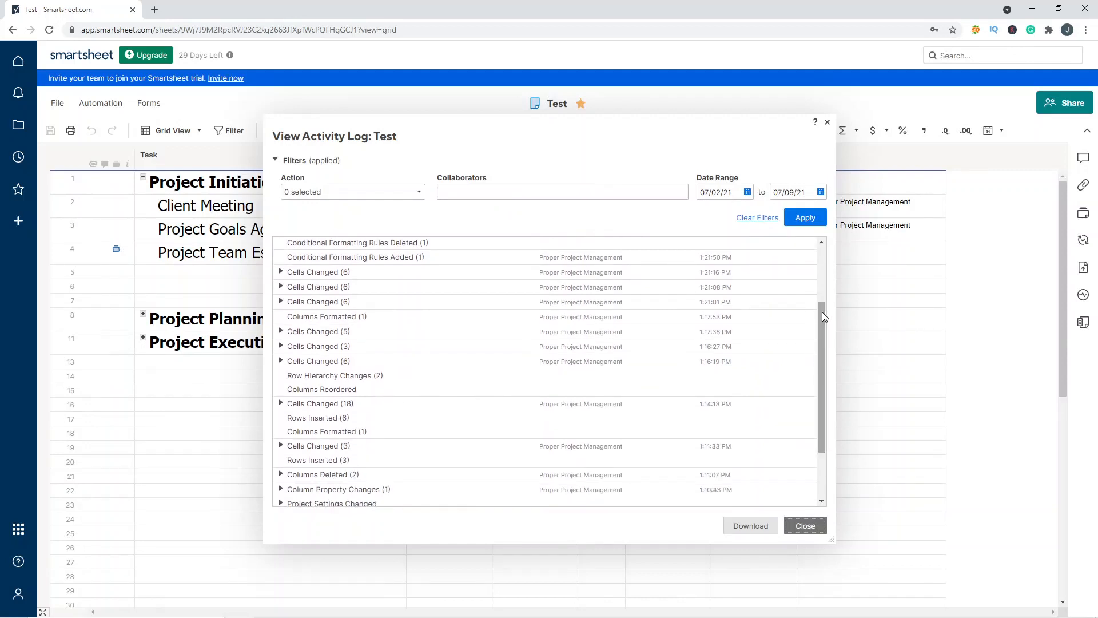
pyautogui.scroll(-2, 822, 317)
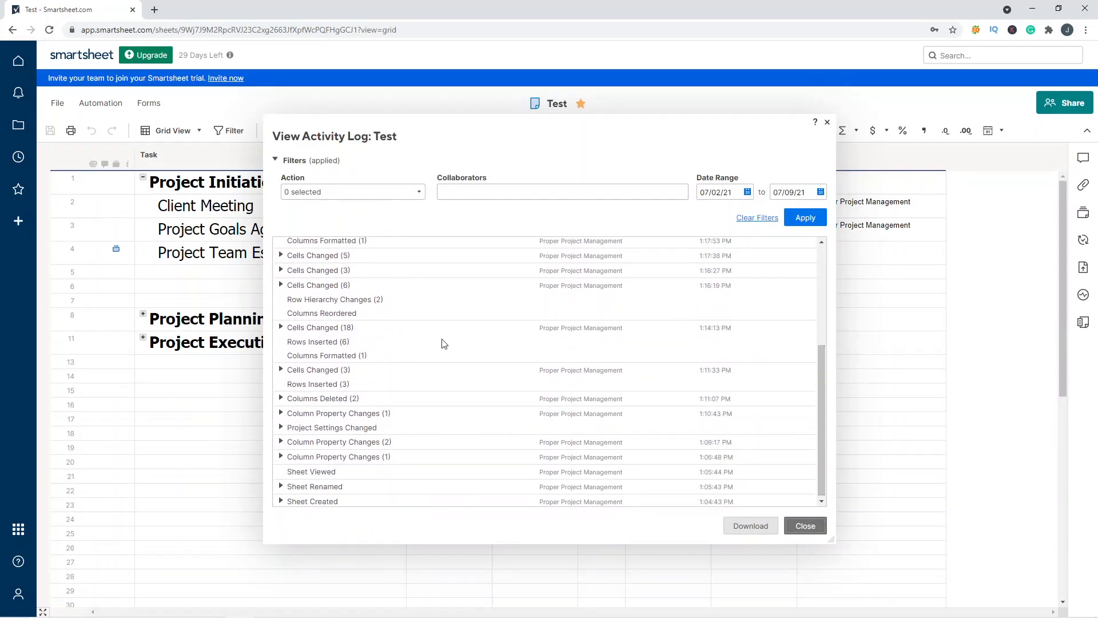
pyautogui.scroll(-1, 522, 454)
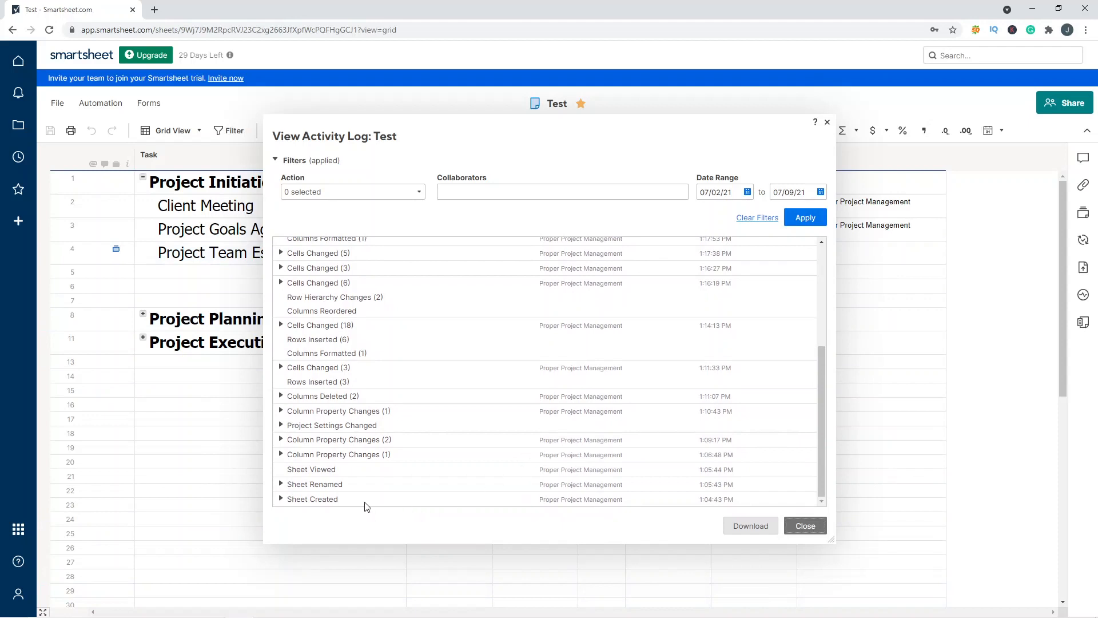
pyautogui.scroll(4, 659, 475)
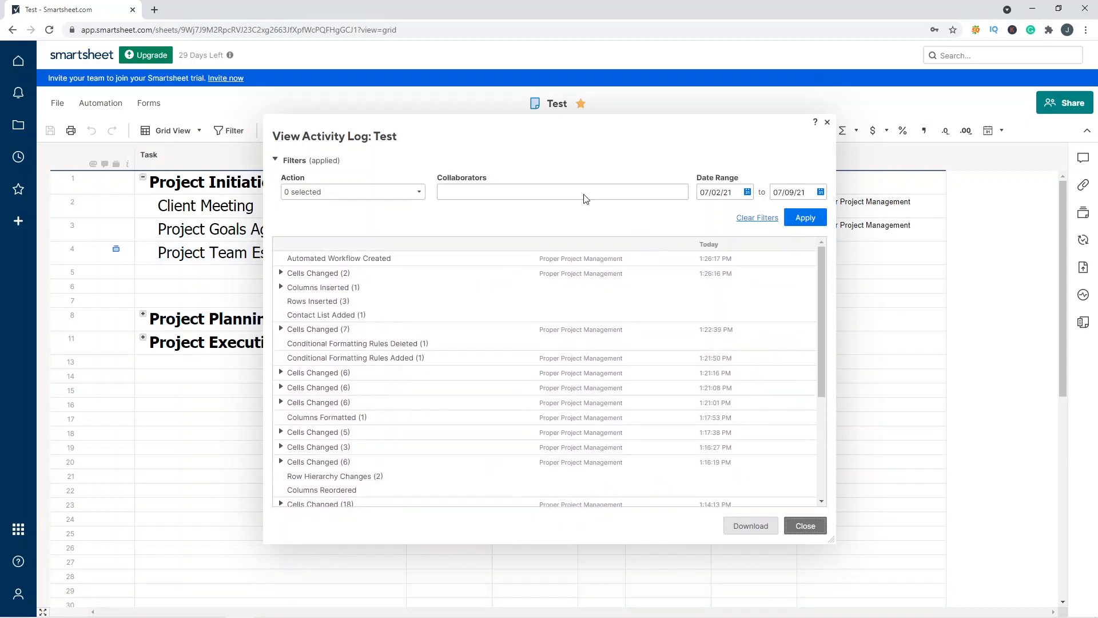
pyautogui.click(361, 192)
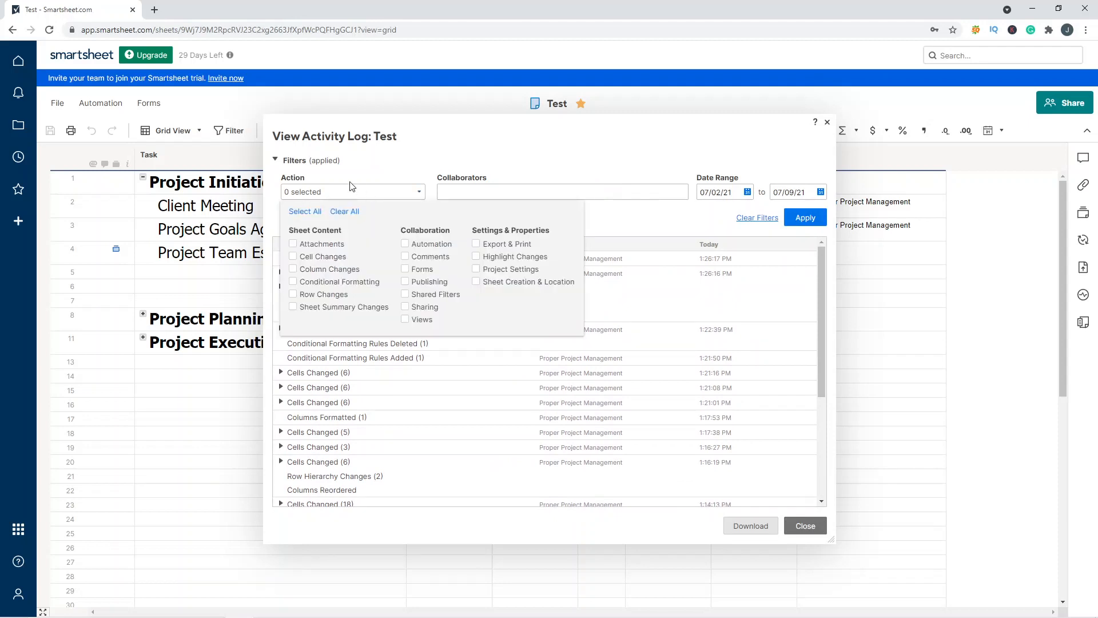
pyautogui.click(827, 122)
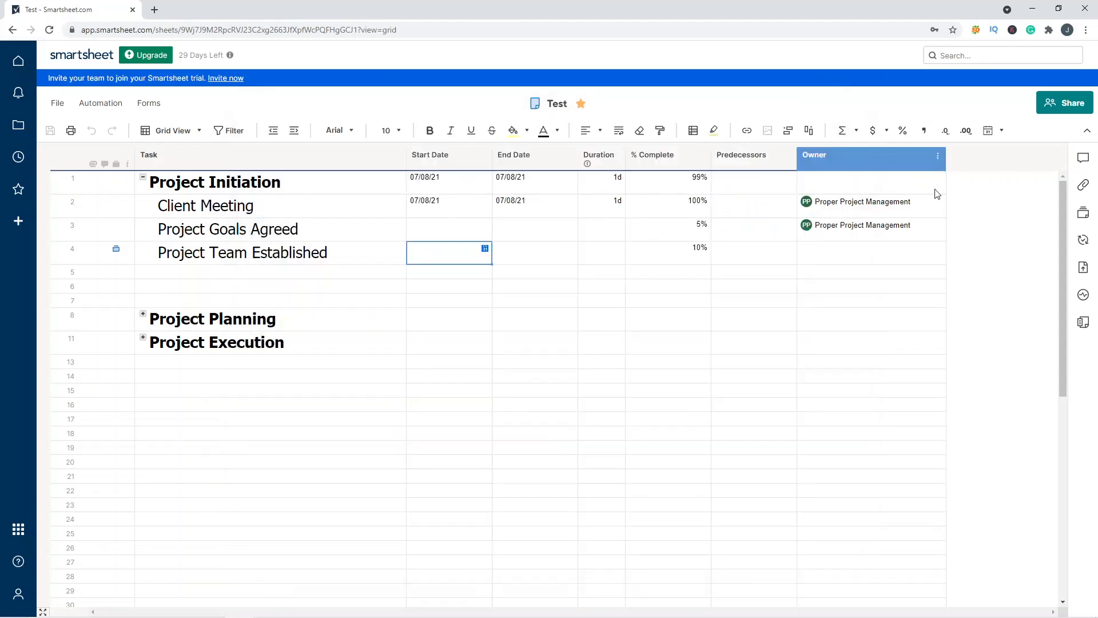
# Step: Open the Test sheet's sharing settings and look over the permission levels available for collaborators
pyautogui.click(1049, 106)
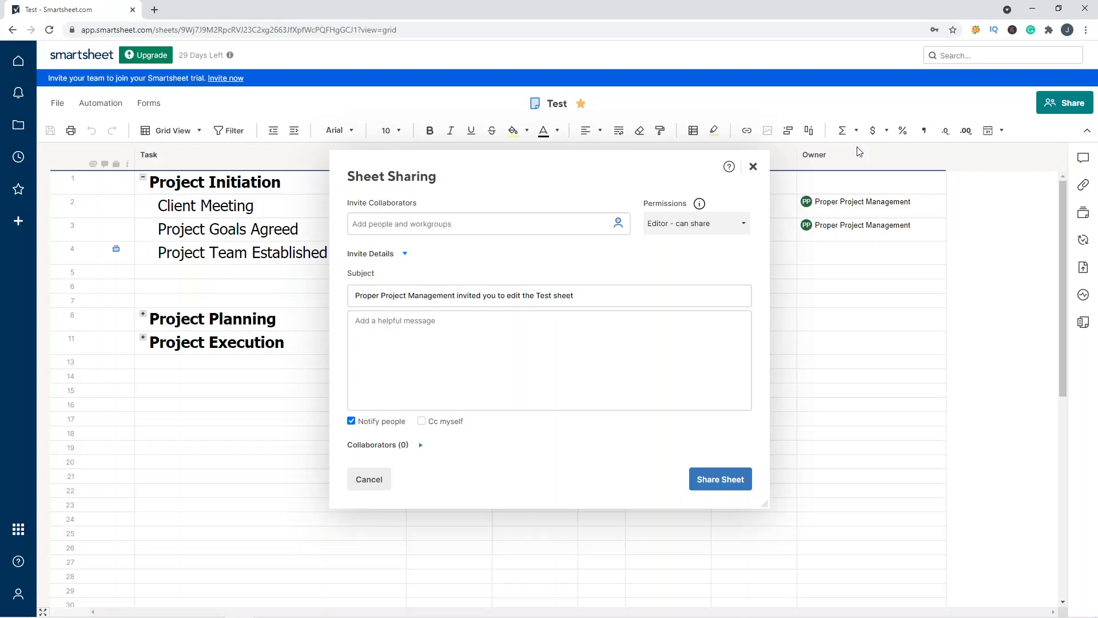
pyautogui.click(705, 226)
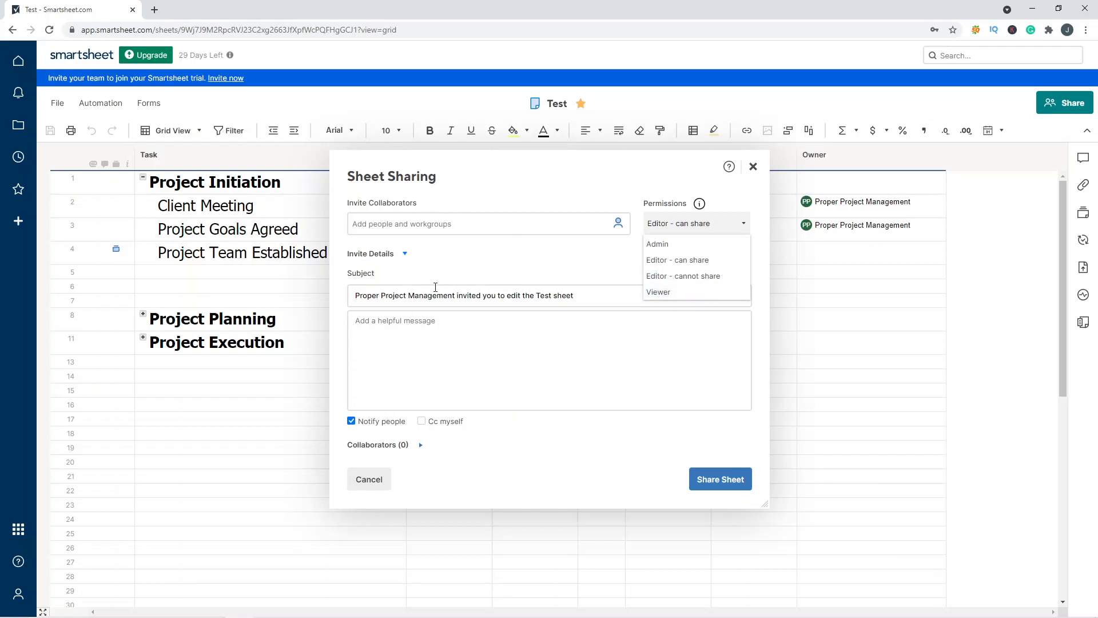
pyautogui.click(434, 290)
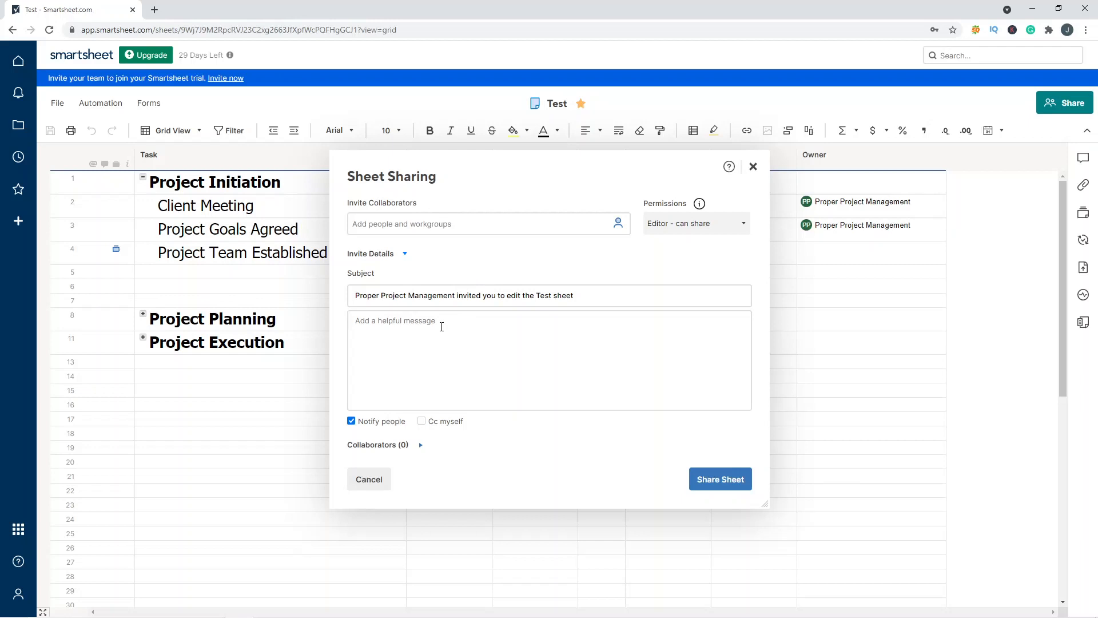
# Step: Draft an invitation message greeting the collaborator, followed by "Please start working on the project plan"
pyautogui.write('Hi ')
pyautogui.write('Bob,  ')
pyautogui.write('Please start')
pyautogui.write(' working on the rp')
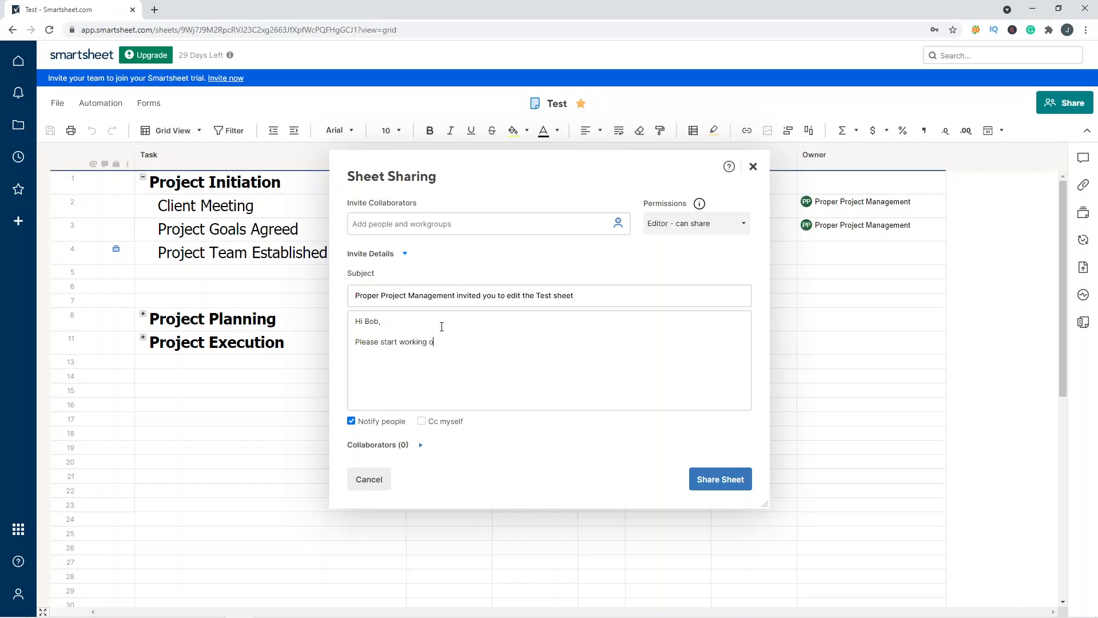
pyautogui.press('BackSpace')
pyautogui.press('BackSpace')
pyautogui.write('prijec')
pyautogui.press('BackSpace')
pyautogui.press('BackSpace')
pyautogui.press('BackSpace')
pyautogui.write('oj')
pyautogui.press('BackSpace')
pyautogui.press('BackSpace')
pyautogui.write('oject plan')
# Step: Set the invitation's permission to Admin, switch Cc myself on and off, and close the sharing settings without sharing
pyautogui.click(667, 223)
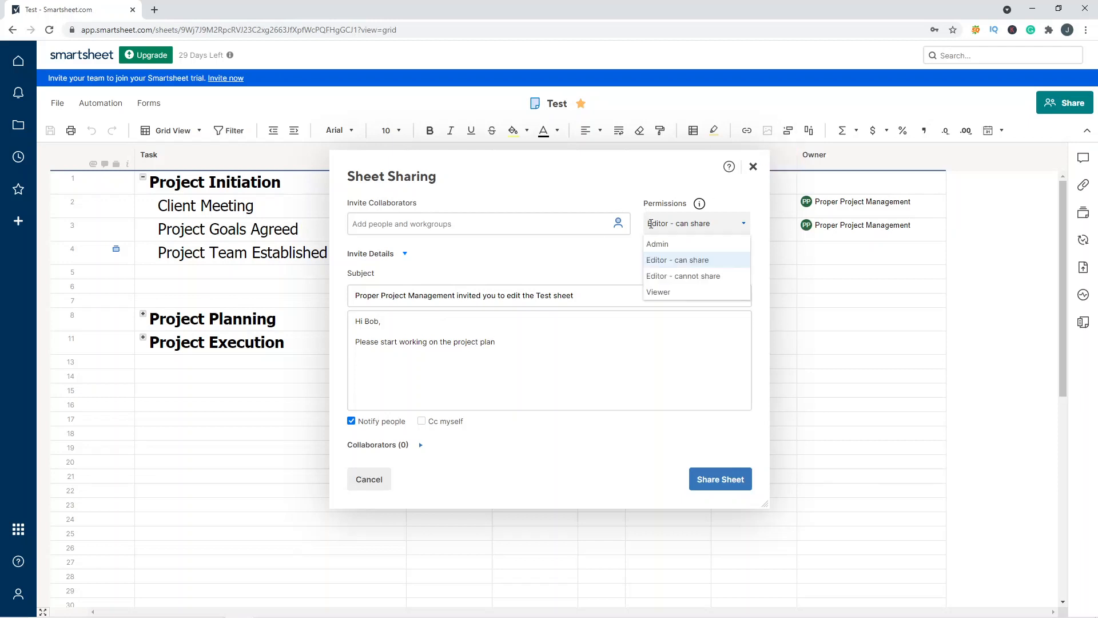
pyautogui.click(667, 246)
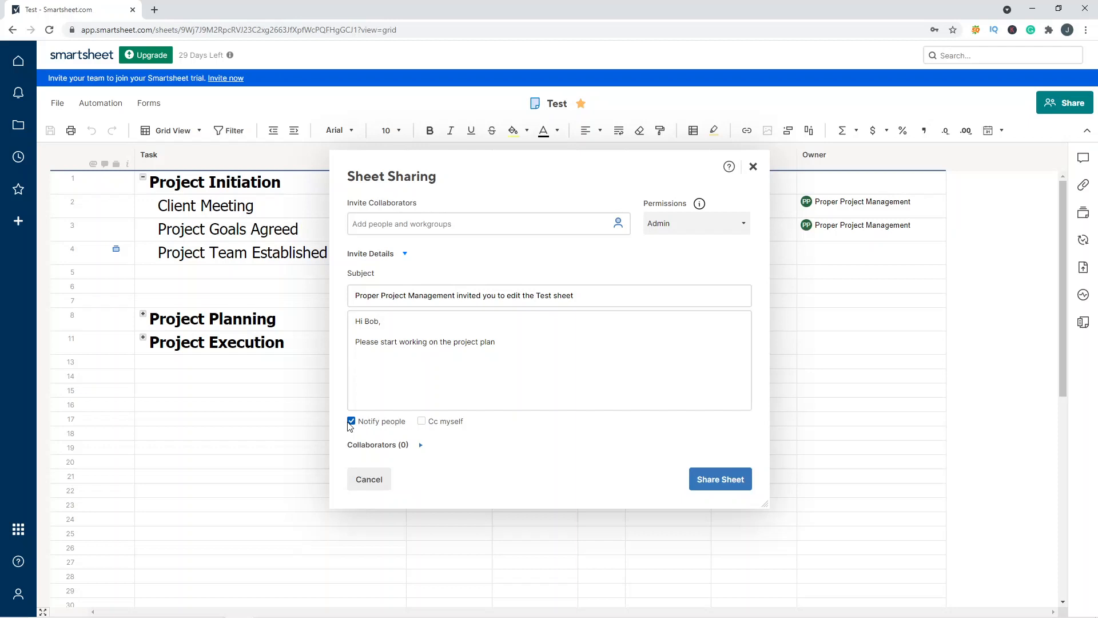
pyautogui.click(421, 422)
pyautogui.click(424, 422)
pyautogui.click(753, 168)
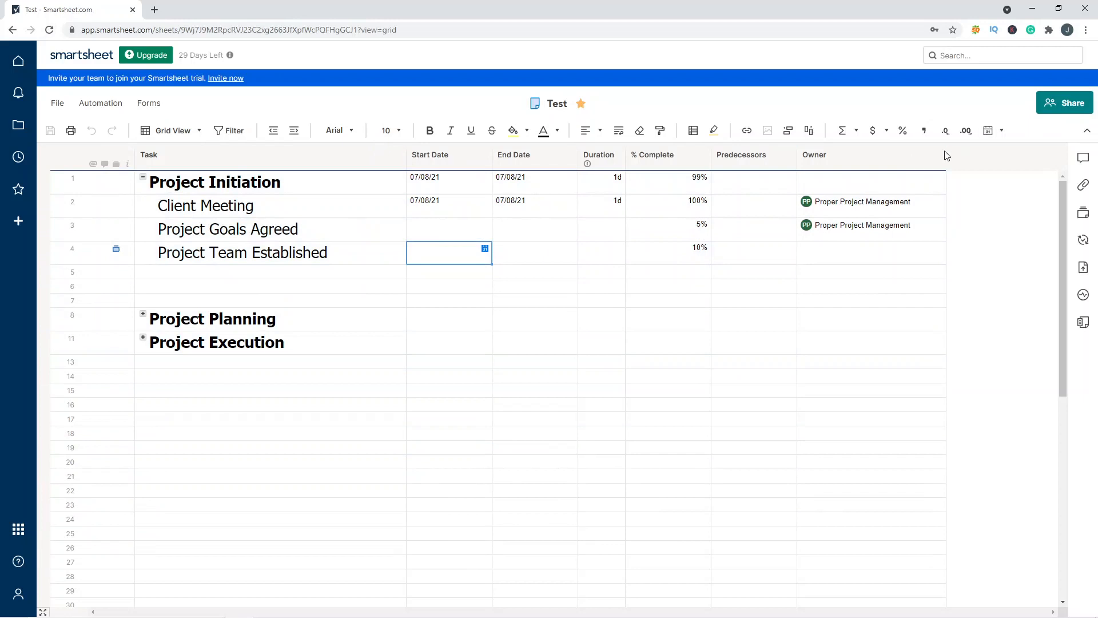
pyautogui.click(908, 158)
pyautogui.click(963, 178)
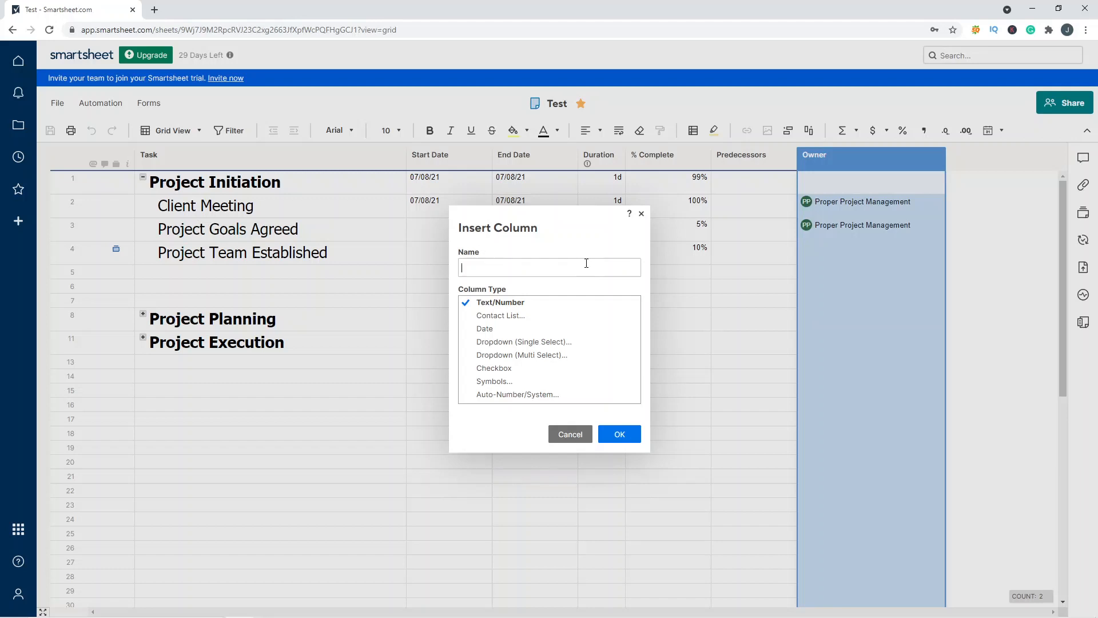
pyautogui.click(641, 214)
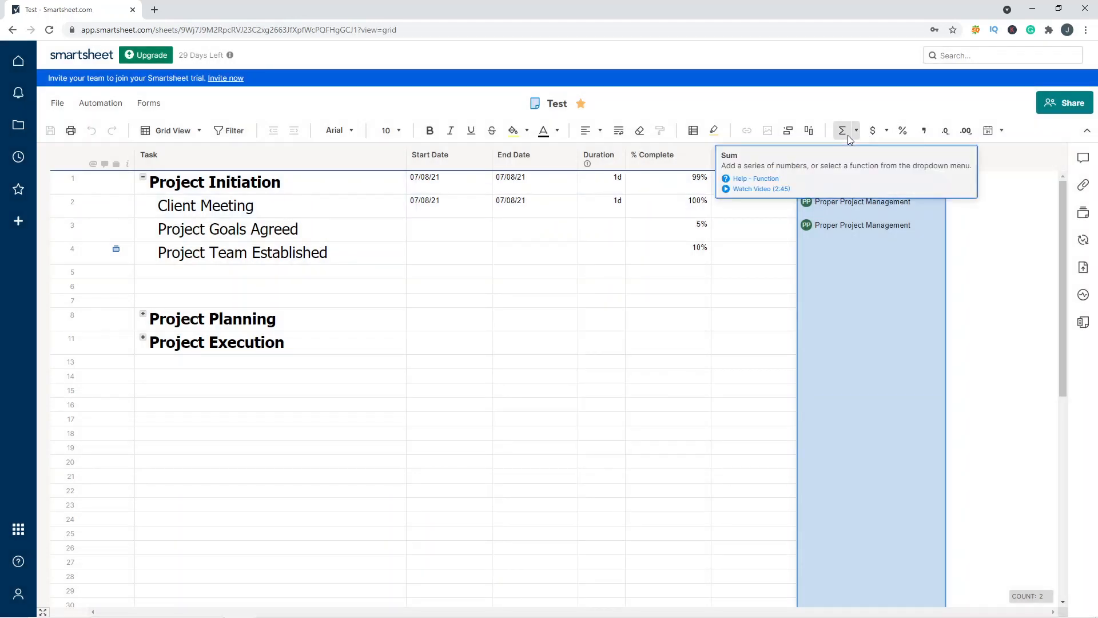
# Step: Insert a Text/Number column named Formula to the right of the Owner column and save the sheet
pyautogui.click(937, 155)
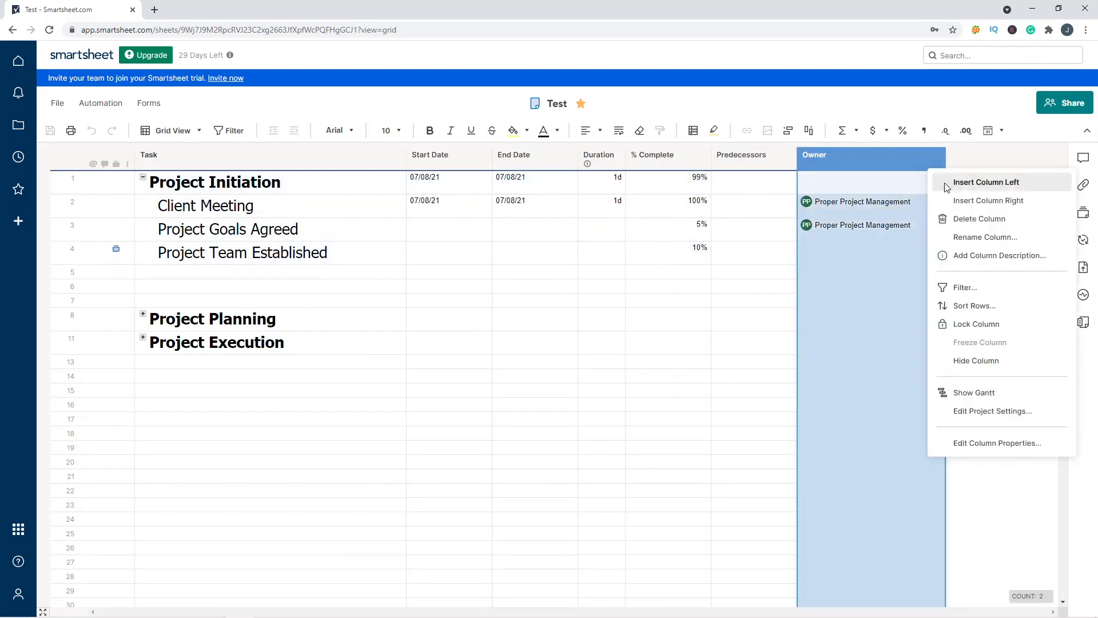
pyautogui.click(954, 200)
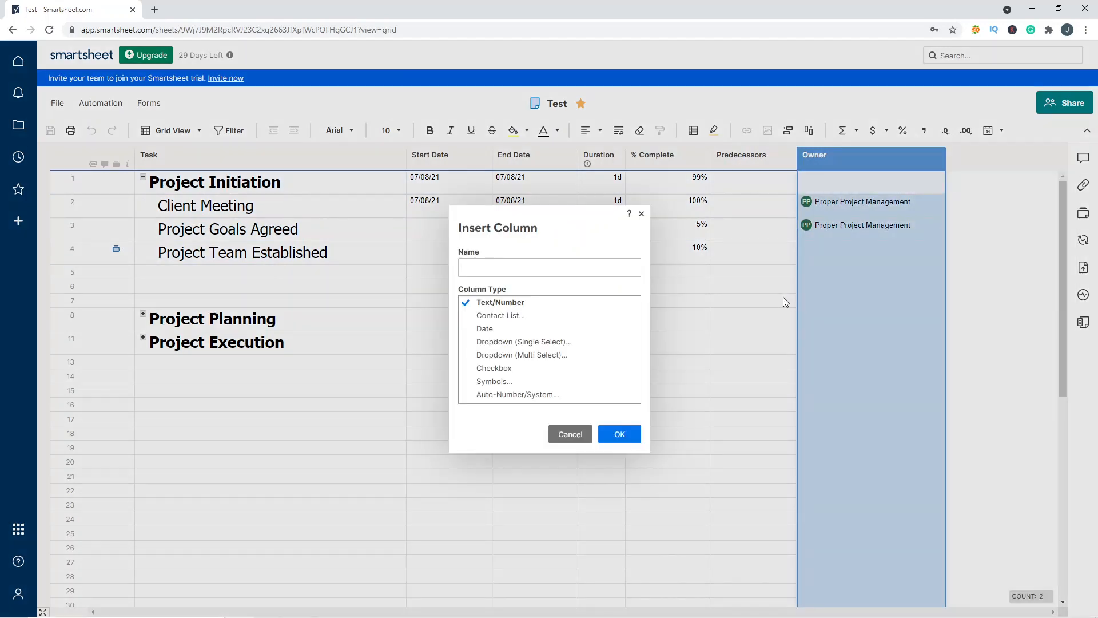
pyautogui.write('Formula')
pyautogui.press('Return')
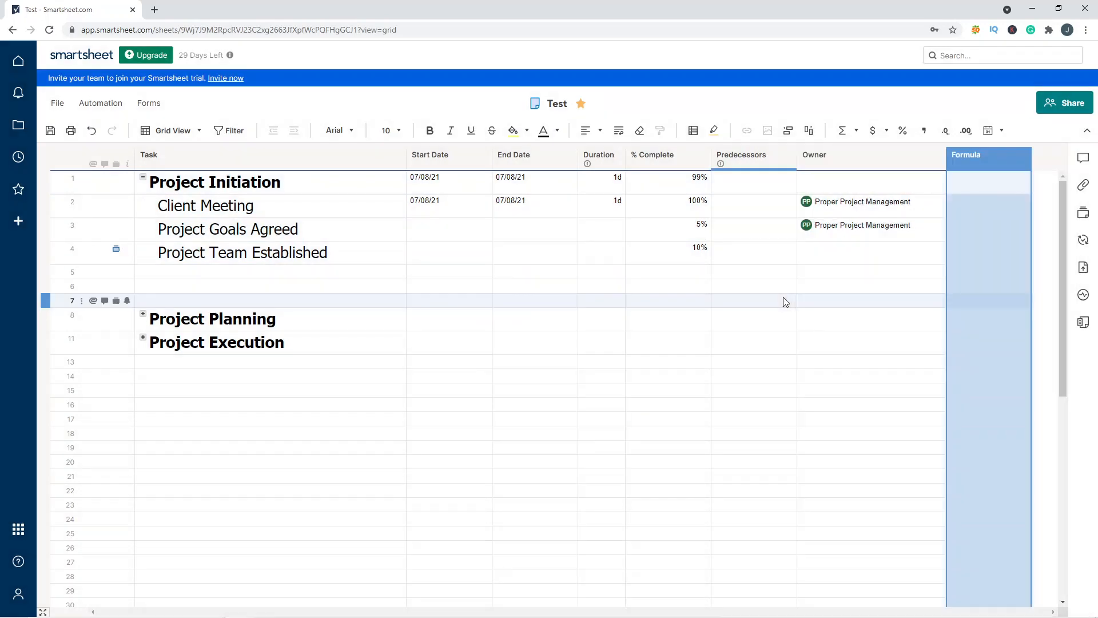
pyautogui.click(48, 132)
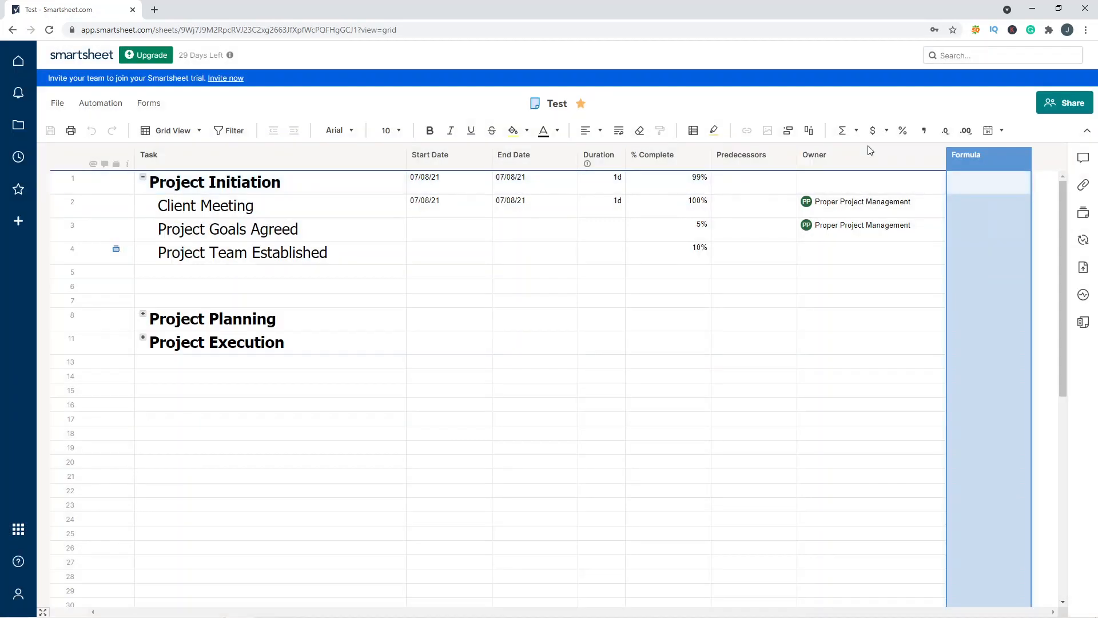
# Step: Examine the functions available for the Client Meeting row's Formula cell, including the advanced, logic and text functions, without inserting one
pyautogui.click(970, 213)
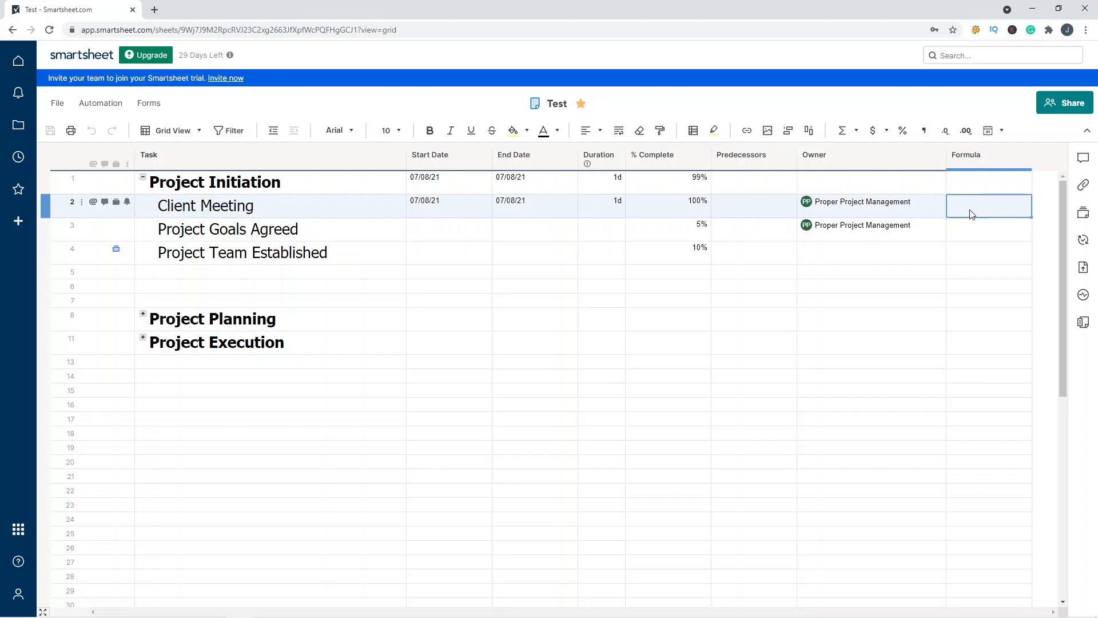
pyautogui.click(856, 132)
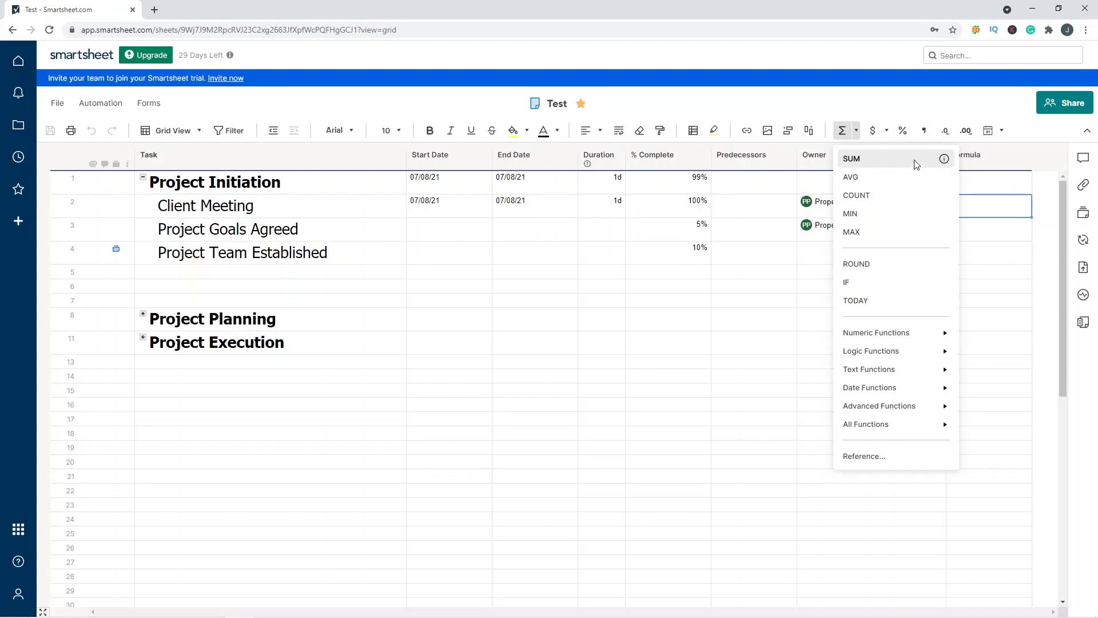
pyautogui.moveTo(945, 161)
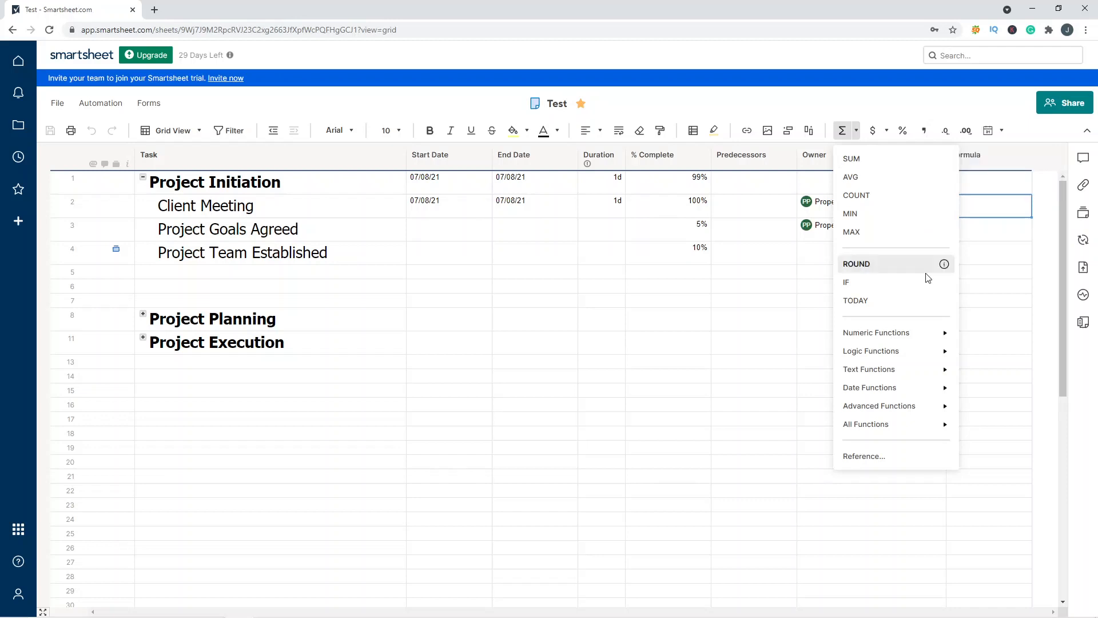
pyautogui.moveTo(926, 410)
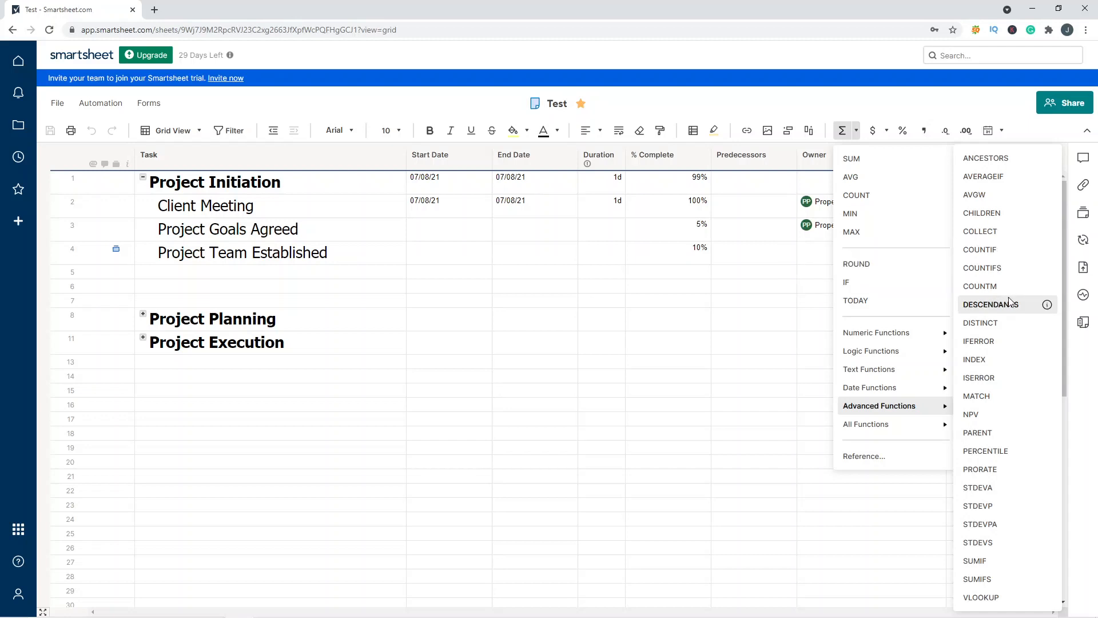
pyautogui.moveTo(1010, 302)
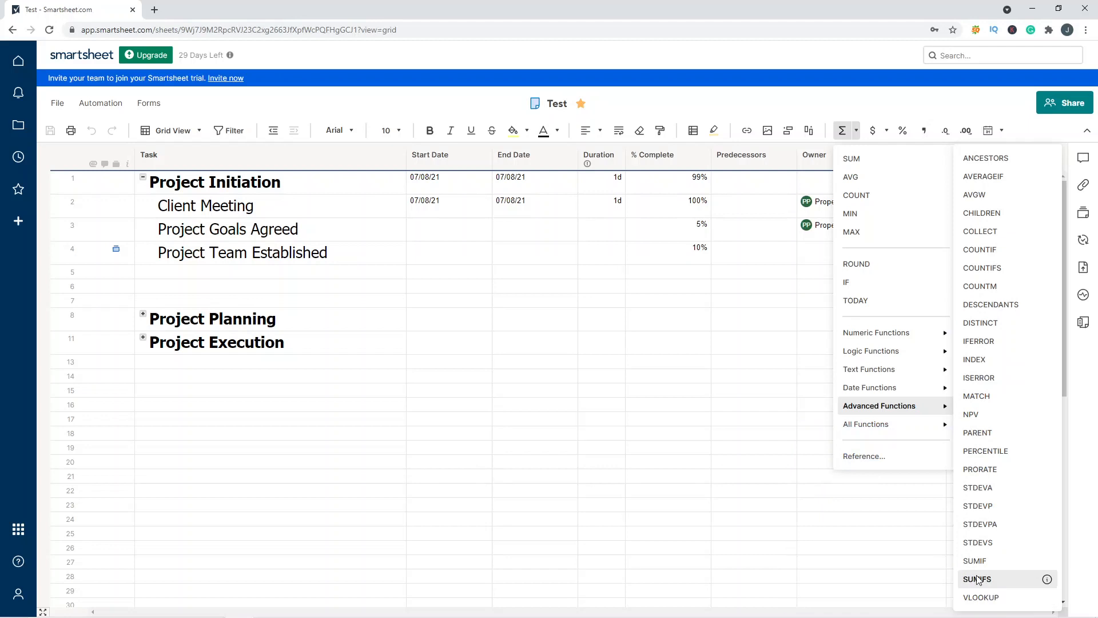
pyautogui.moveTo(980, 570)
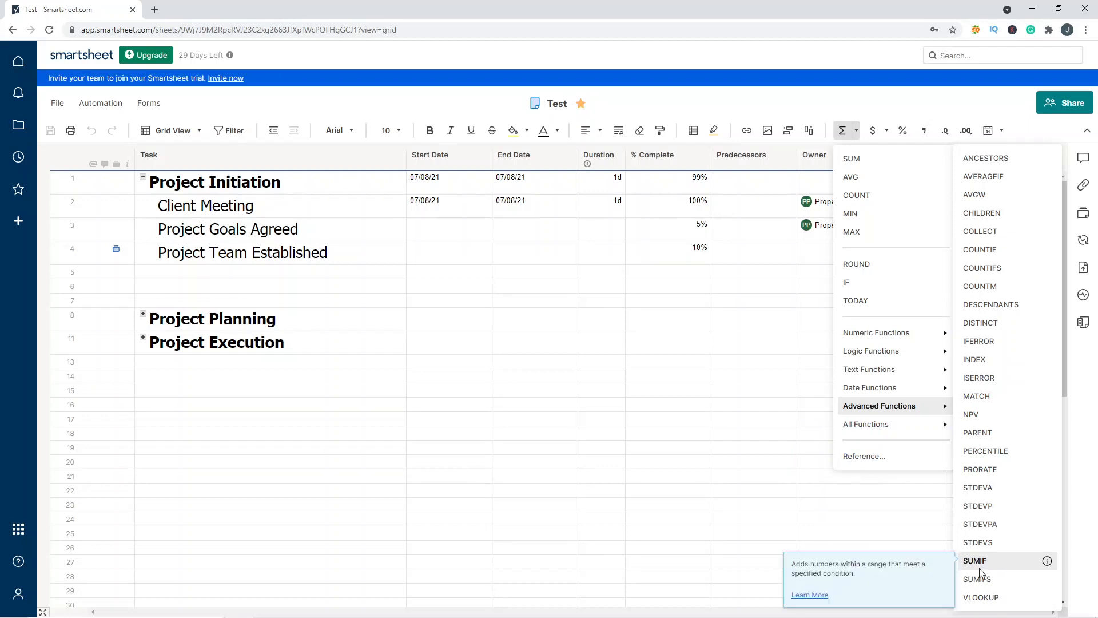
pyautogui.moveTo(967, 410)
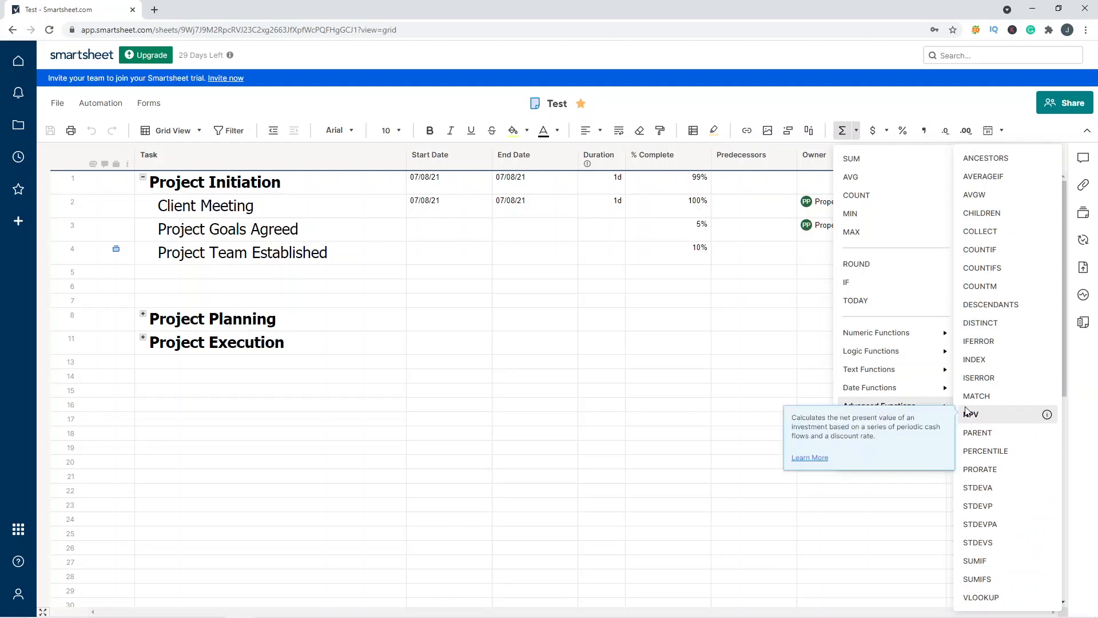
pyautogui.moveTo(909, 350)
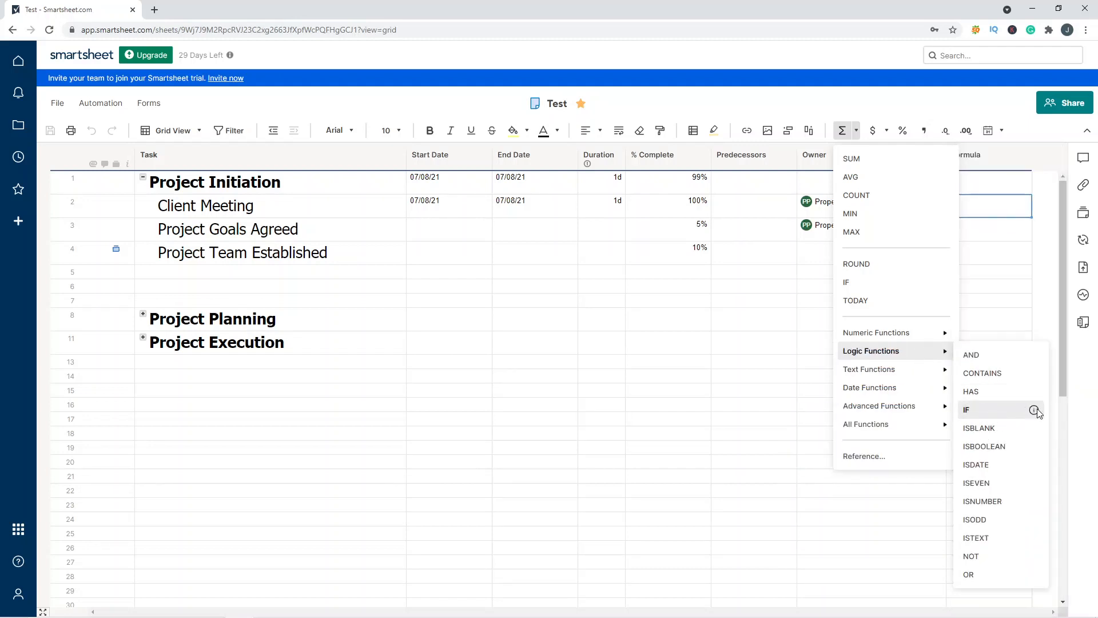
pyautogui.moveTo(1029, 411)
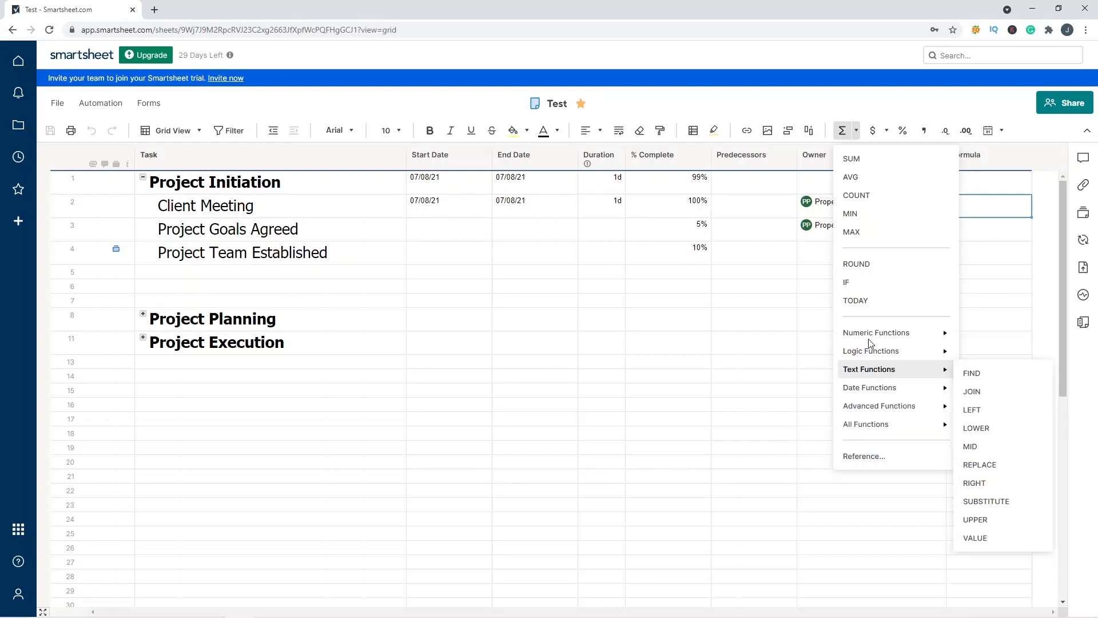
pyautogui.click(811, 272)
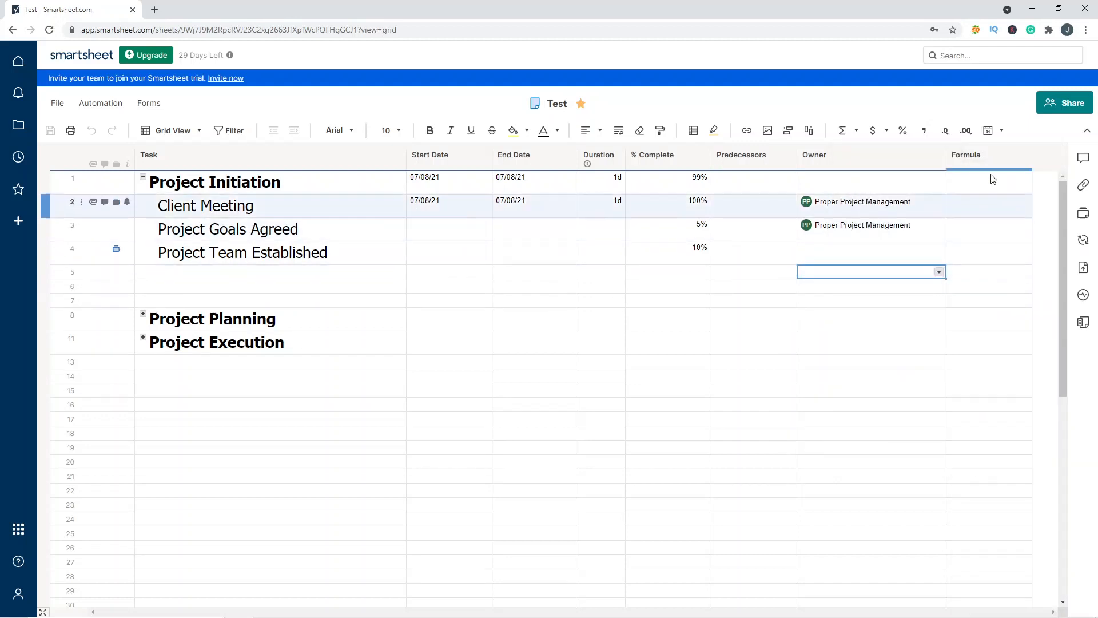
# Step: Look over the cell and row actions available for the Project Planning row's End Date cell without applying any
pyautogui.click(977, 210)
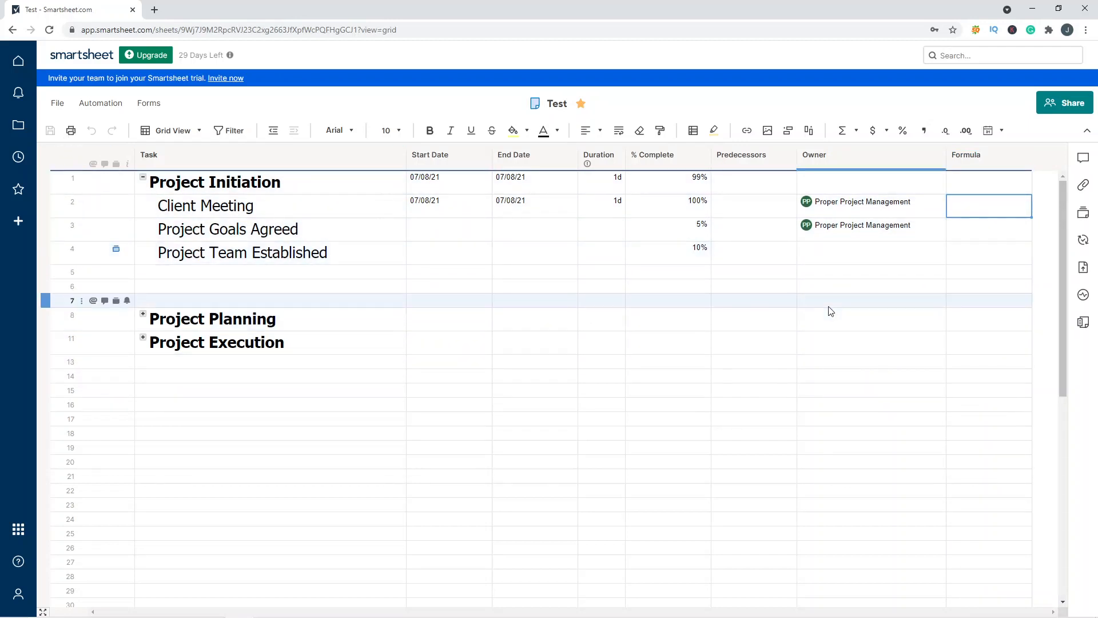
pyautogui.rightClick(532, 318)
pyautogui.click(512, 321)
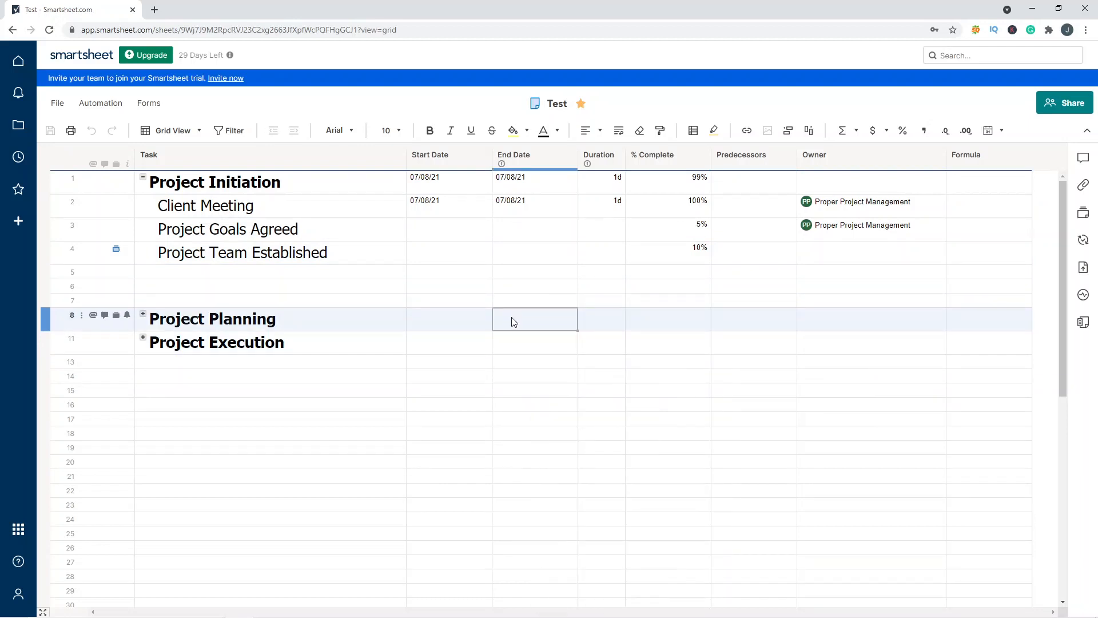
pyautogui.rightClick(512, 321)
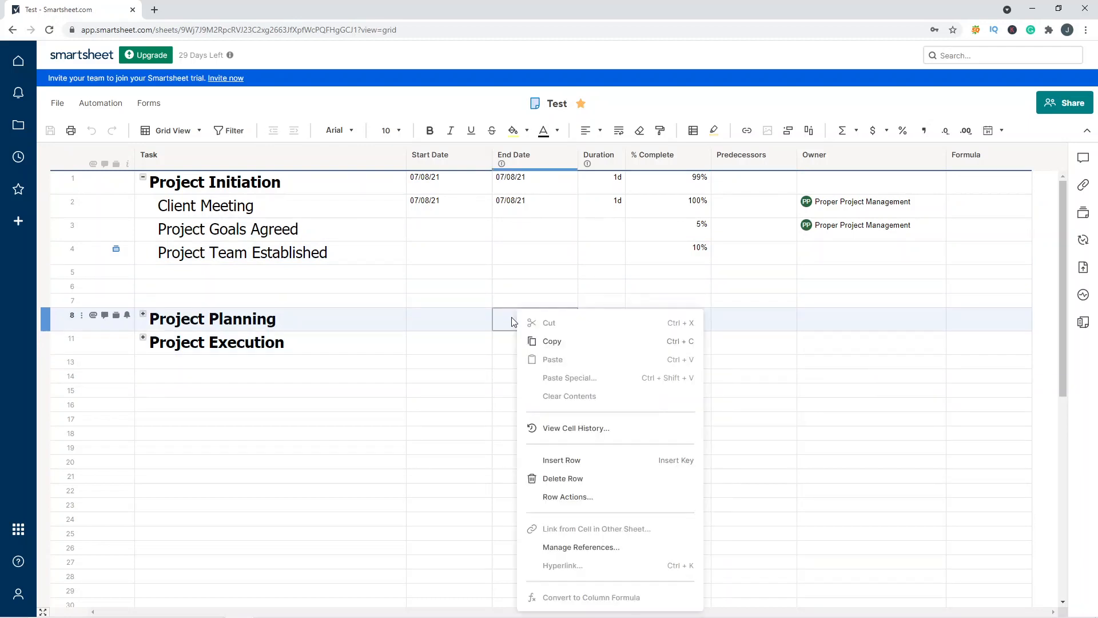
pyautogui.click(507, 313)
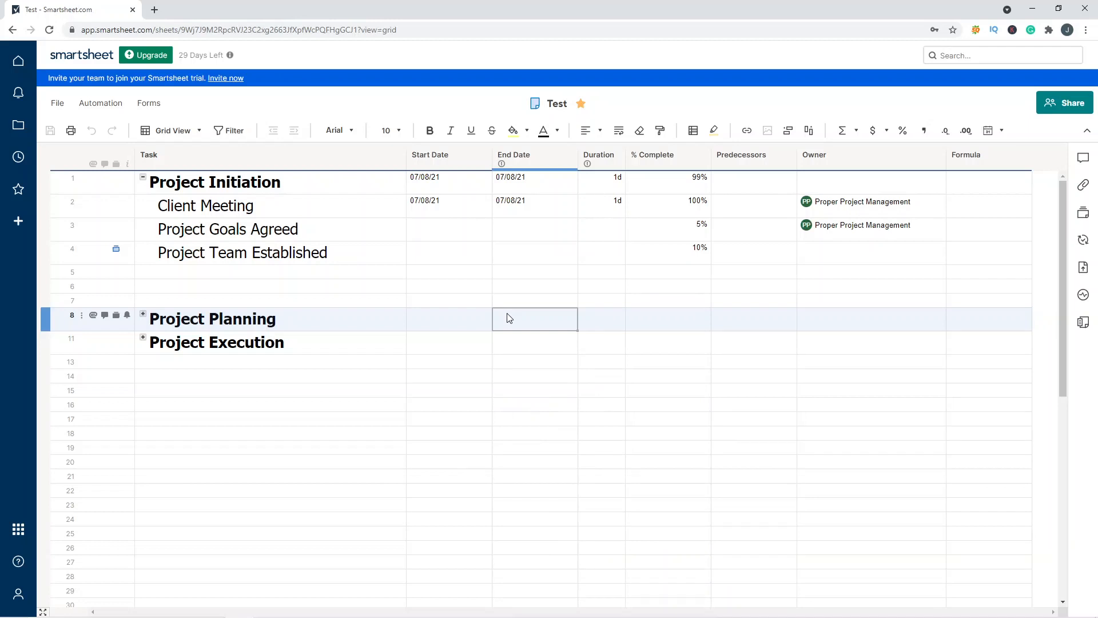
pyautogui.rightClick(534, 324)
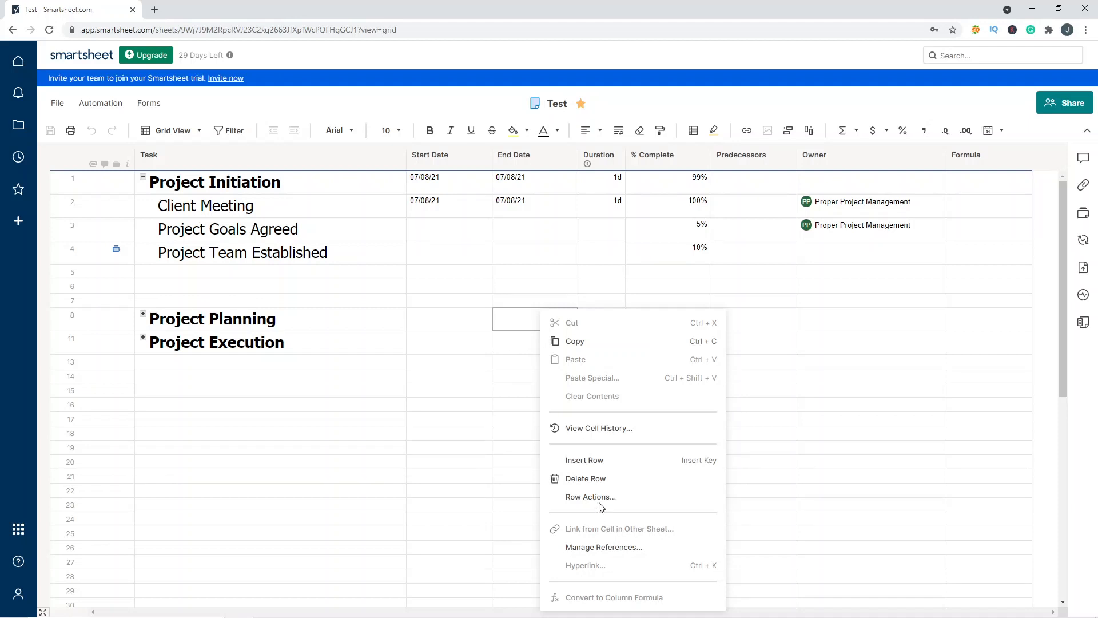
pyautogui.click(448, 268)
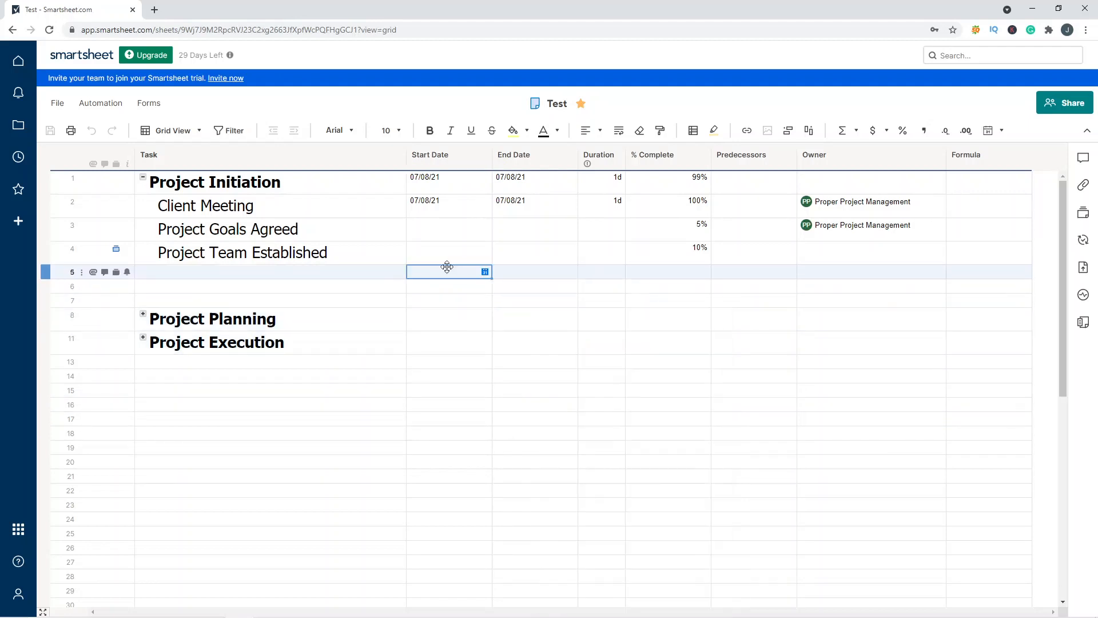
# Step: Create a row report named Test Report in the Sheets folder
pyautogui.click(18, 60)
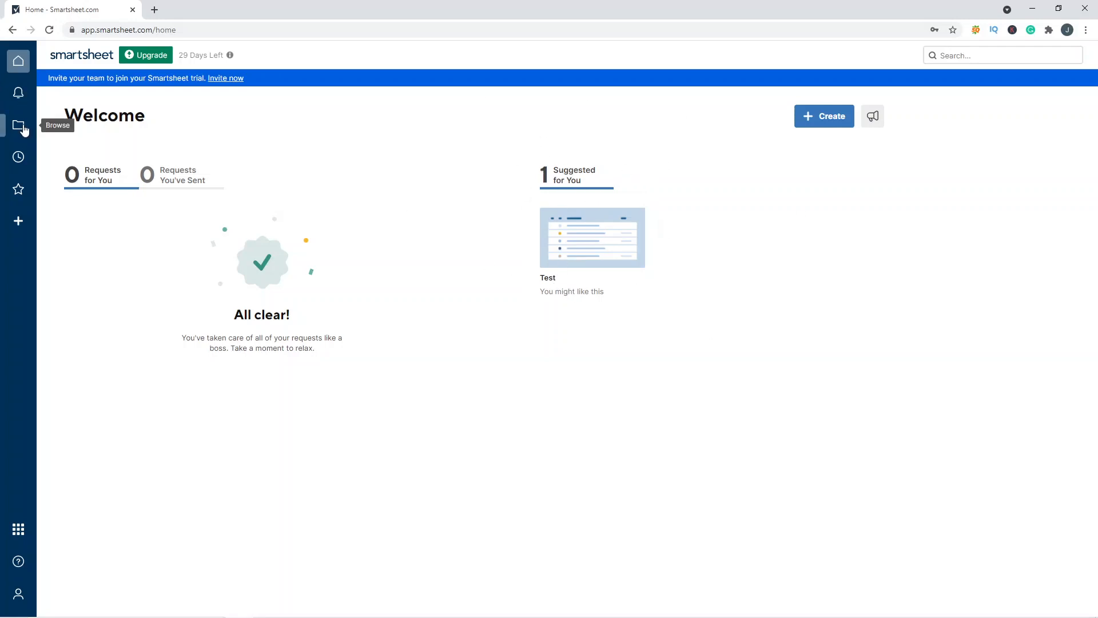
pyautogui.click(23, 128)
pyautogui.click(1076, 121)
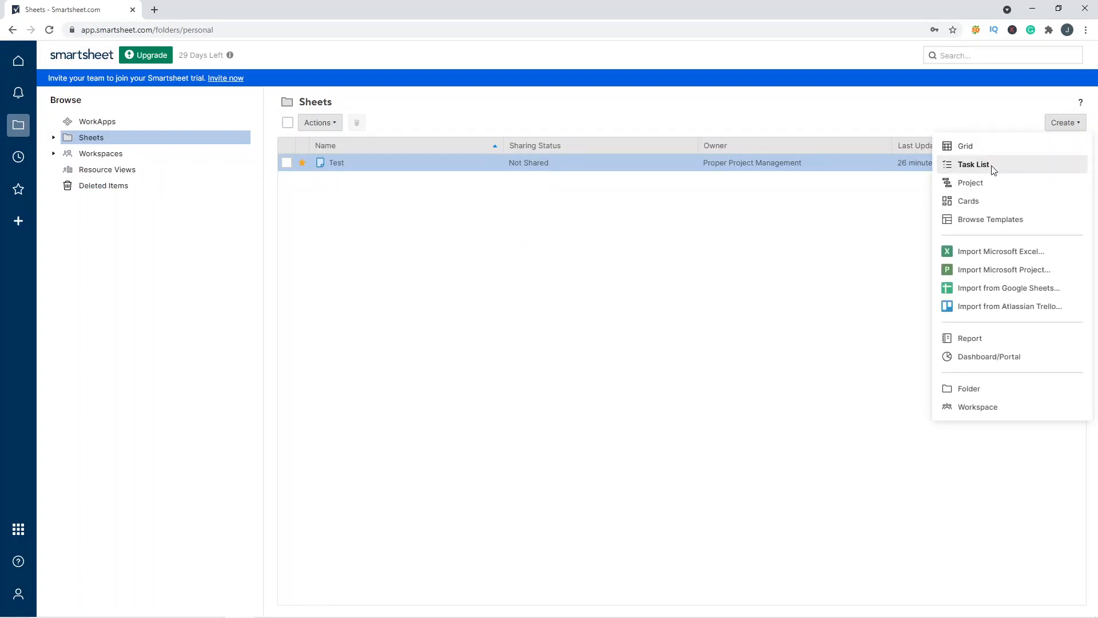
pyautogui.click(1003, 342)
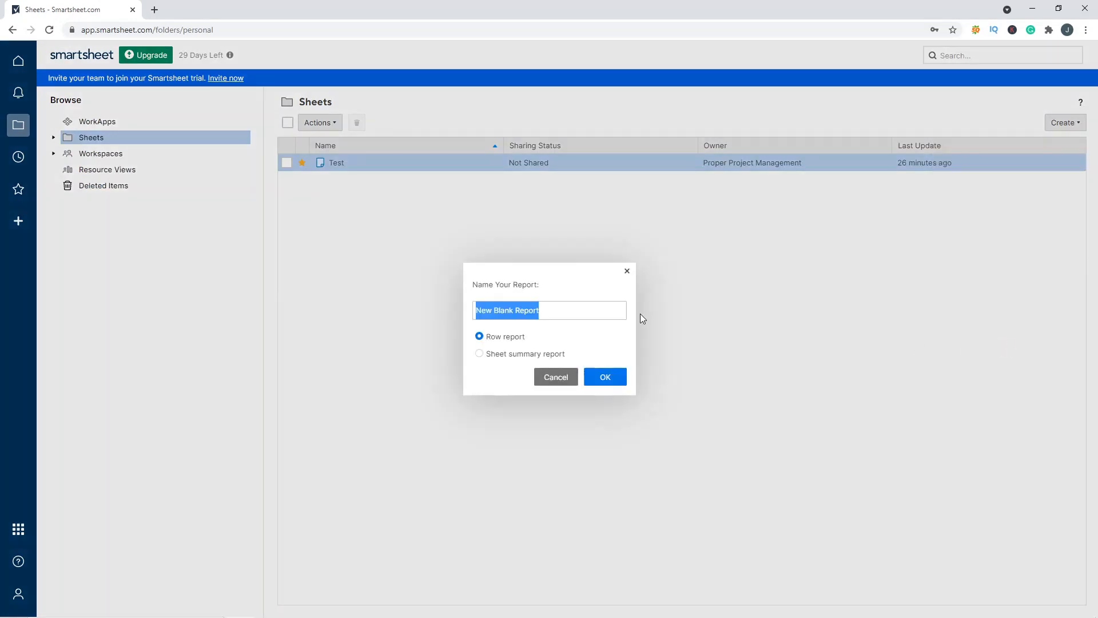
pyautogui.write('Test Report')
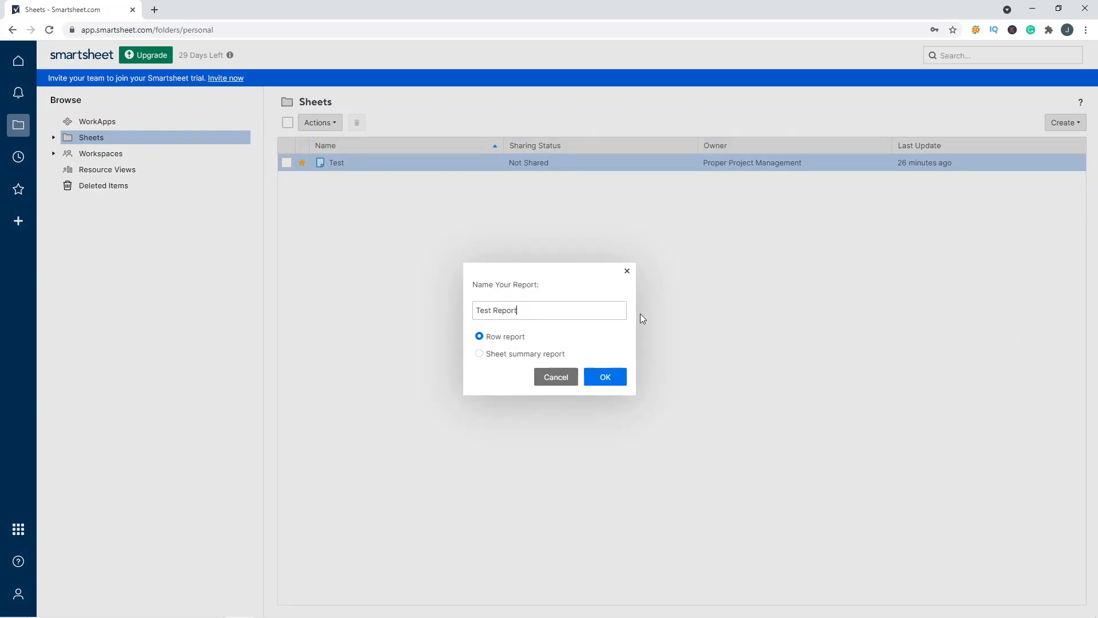
pyautogui.press('Return')
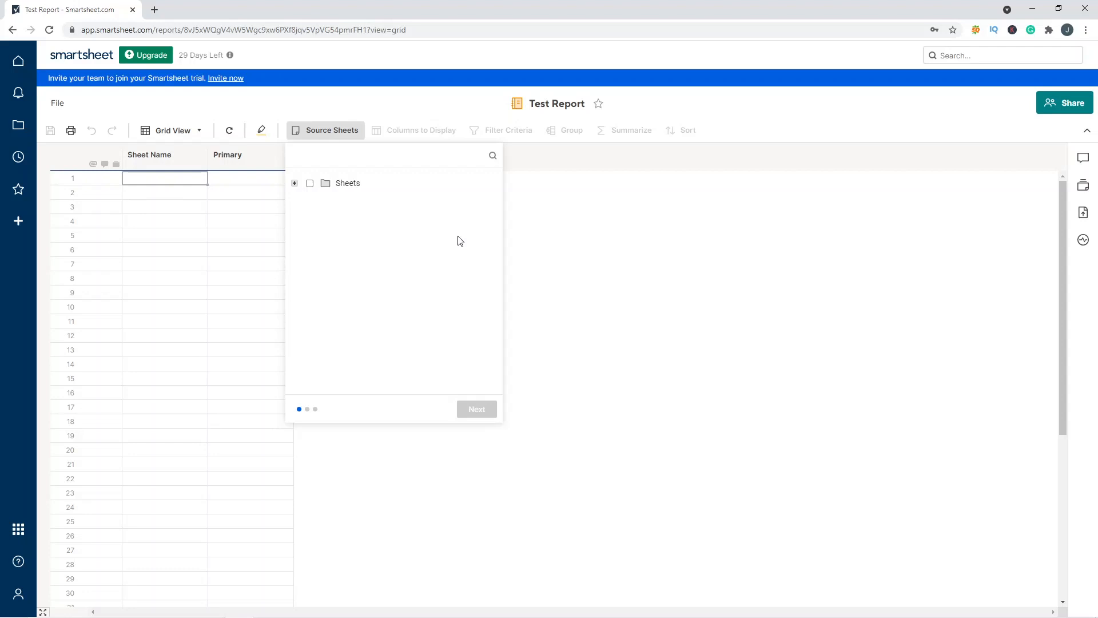
# Step: Set the Sheets folder, including its Test sheet, as the source for the report
pyautogui.click(310, 183)
pyautogui.click(294, 183)
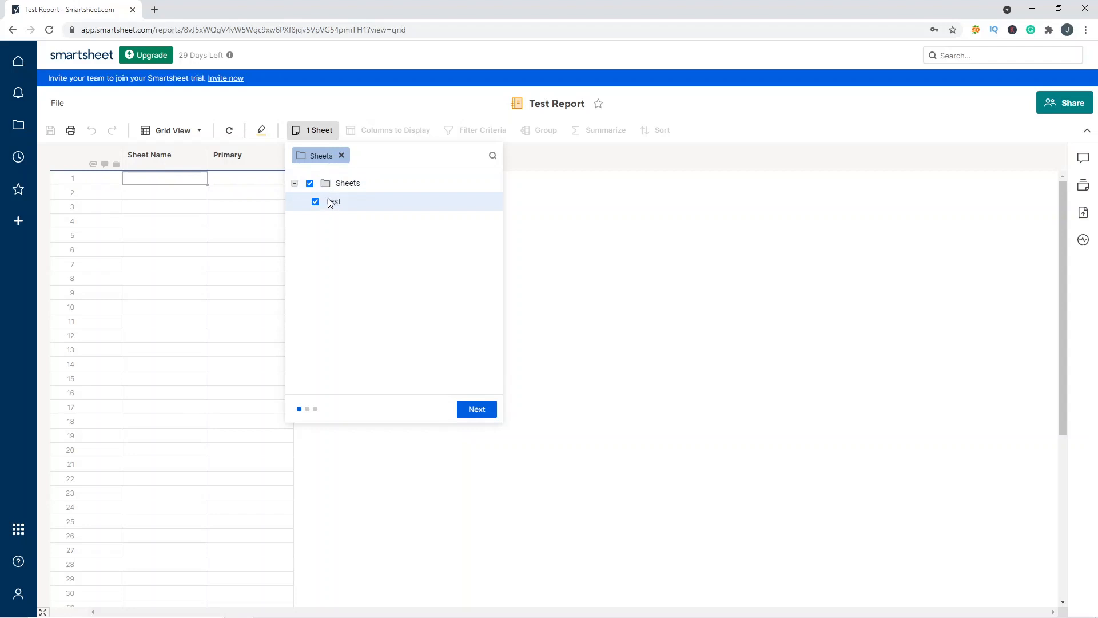
pyautogui.click(480, 410)
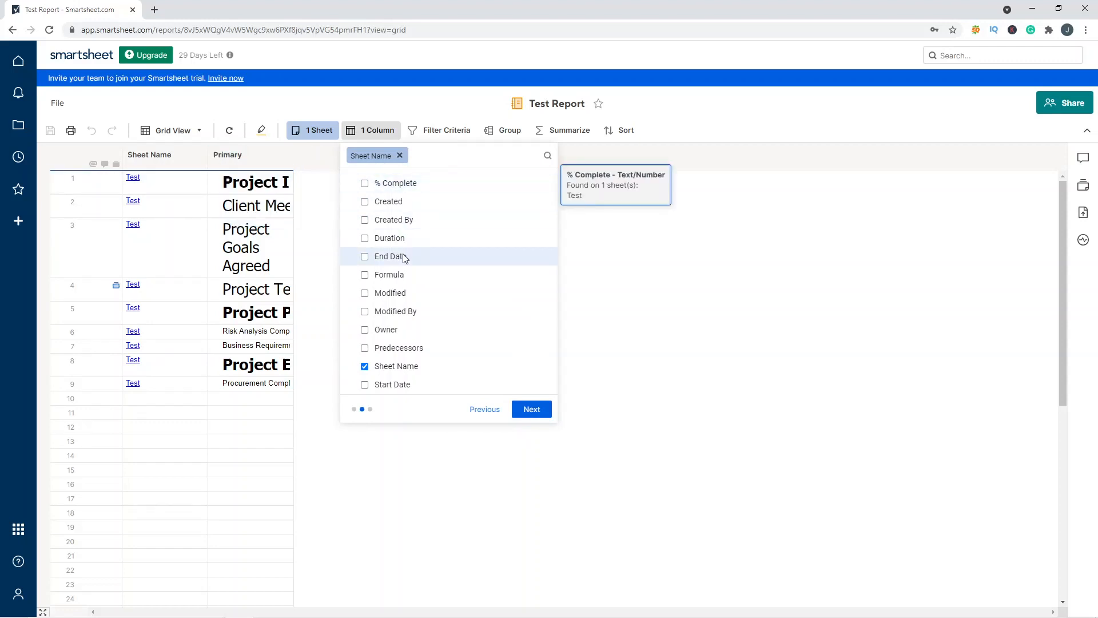
# Step: Remove the Sheet Name column from the report and display the Owner column instead
pyautogui.click(365, 367)
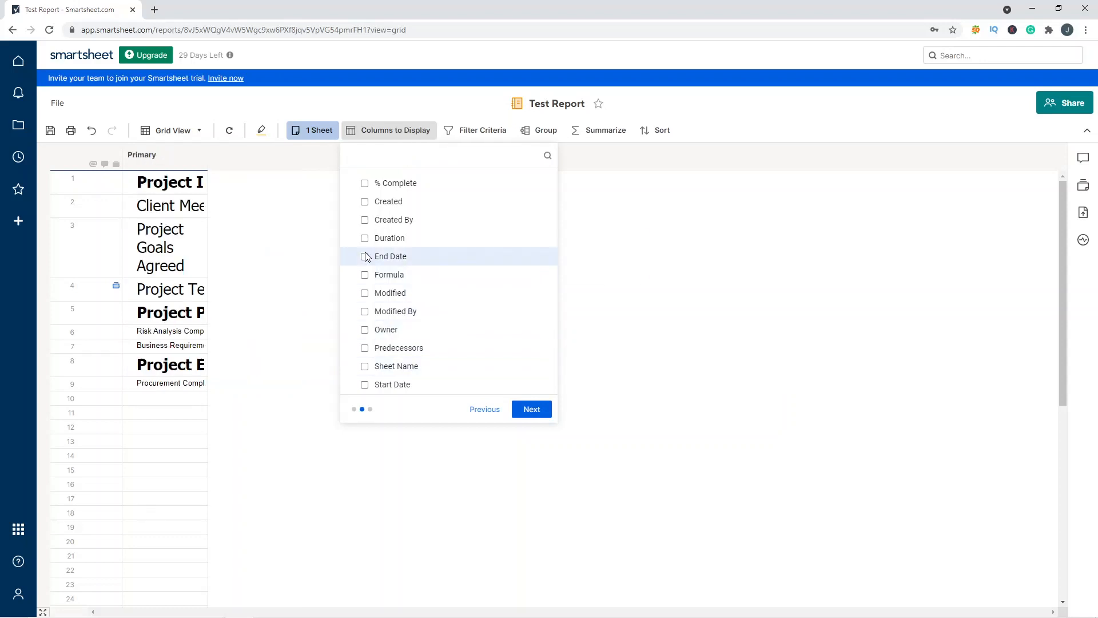
pyautogui.click(365, 330)
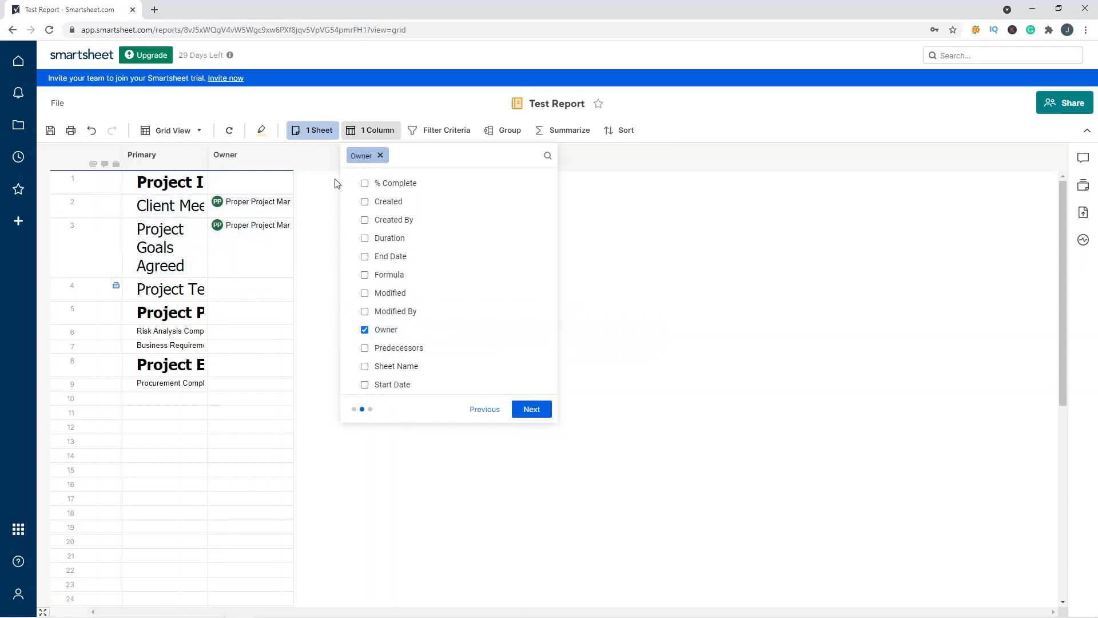
pyautogui.click(531, 409)
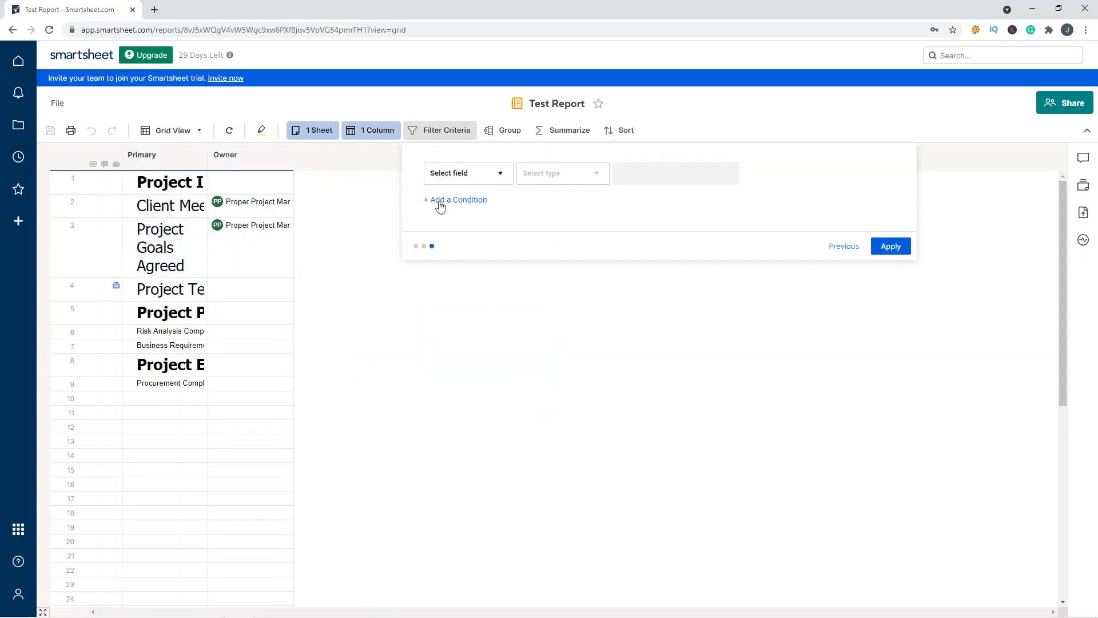
# Step: Review the fields available for filter criteria and finish the report setup without adding a condition
pyautogui.click(470, 177)
pyautogui.moveTo(509, 213); pyautogui.dragTo(516, 243)
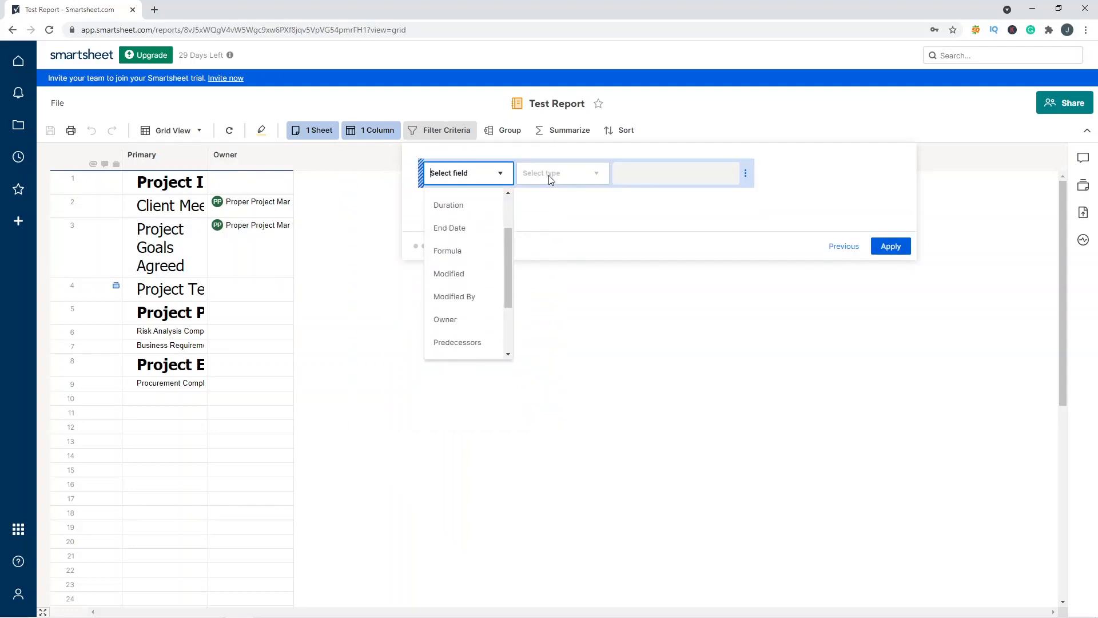
pyautogui.click(888, 247)
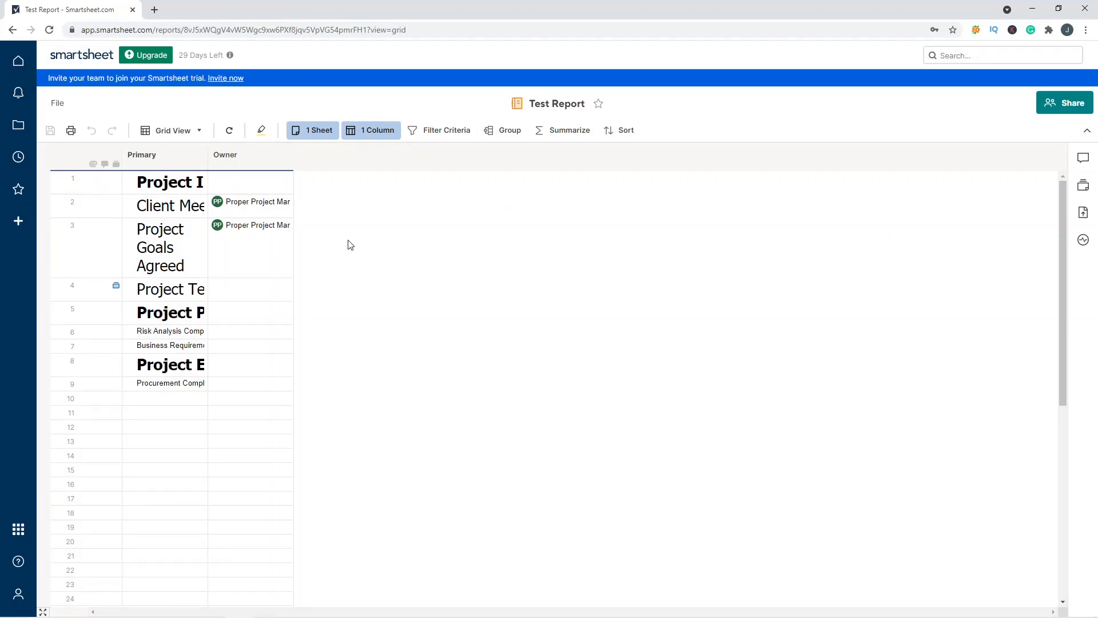
pyautogui.click(162, 243)
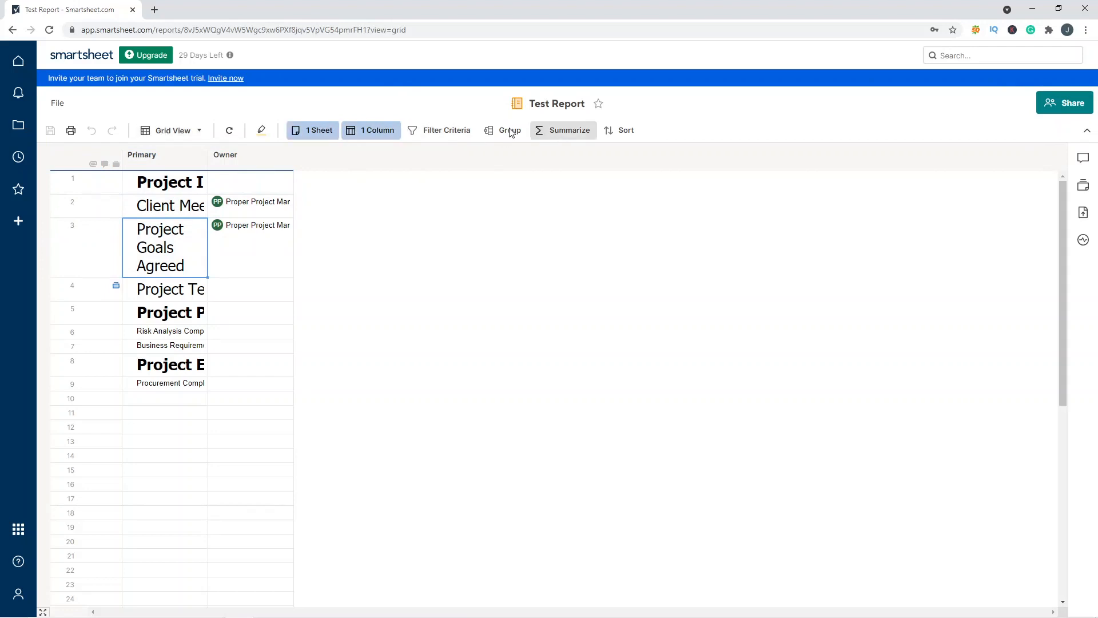
pyautogui.click(262, 132)
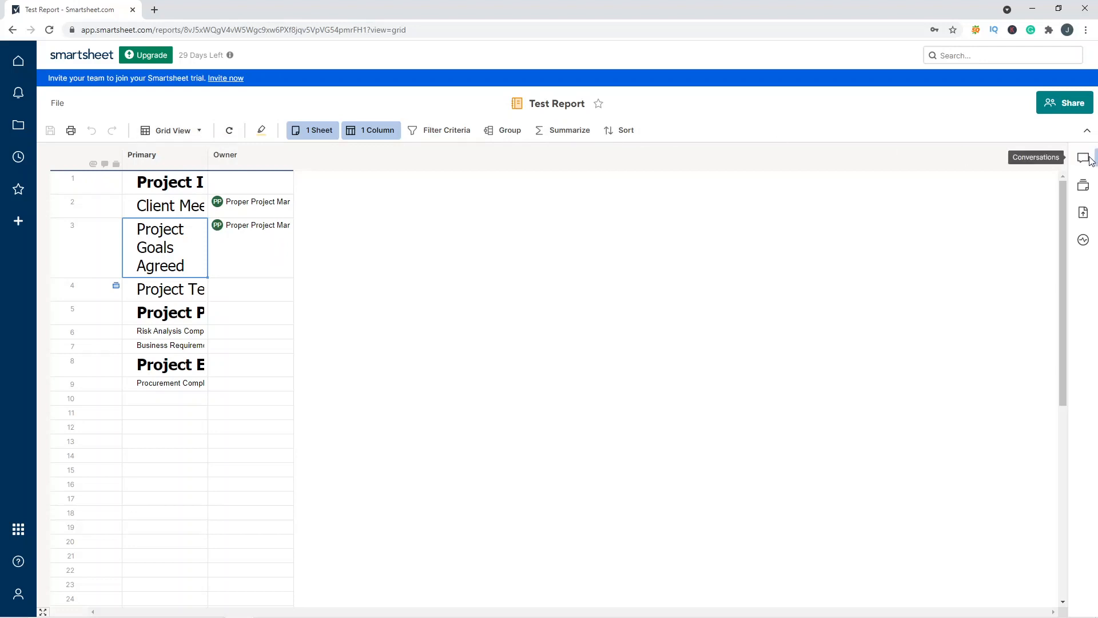
# Step: Create a dashboard named Test Dashboard in the Sheets folder
pyautogui.click(18, 62)
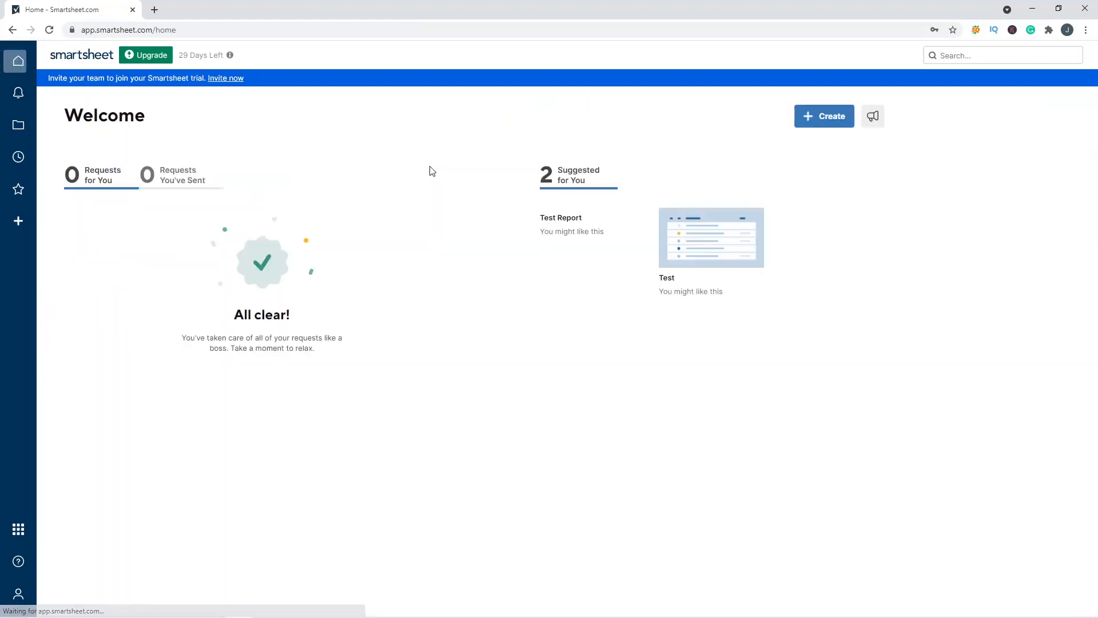
pyautogui.click(18, 125)
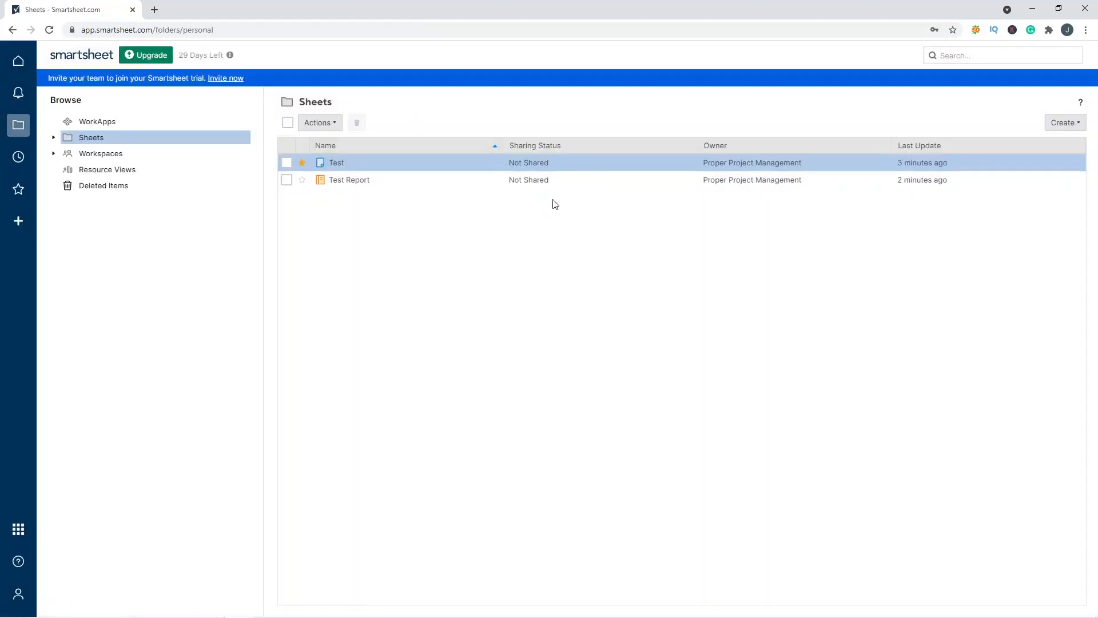
pyautogui.rightClick(576, 214)
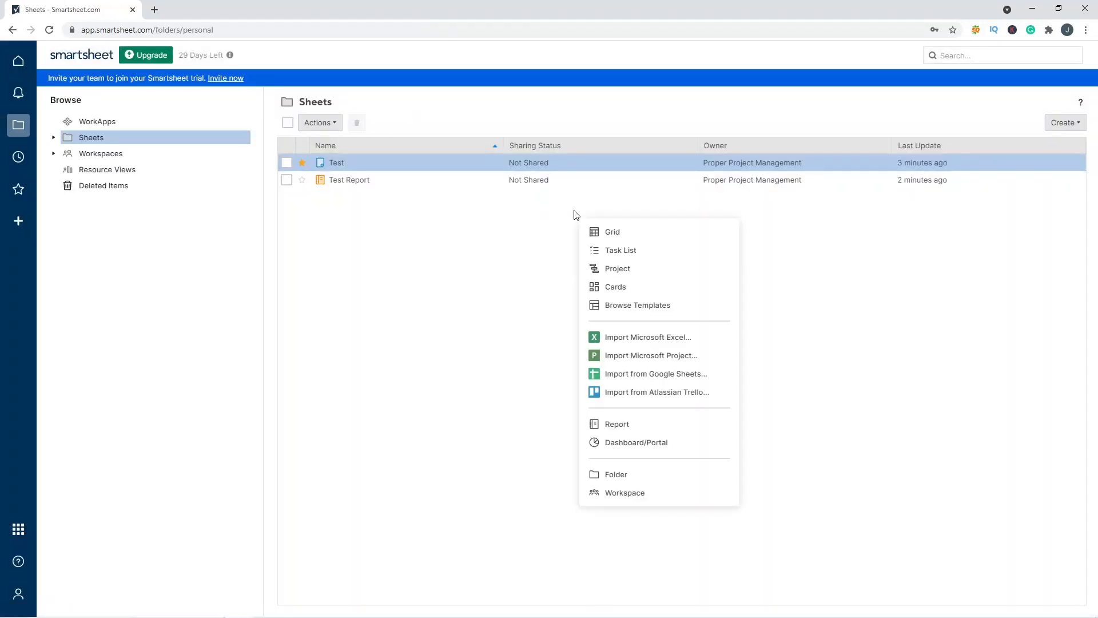
pyautogui.click(612, 442)
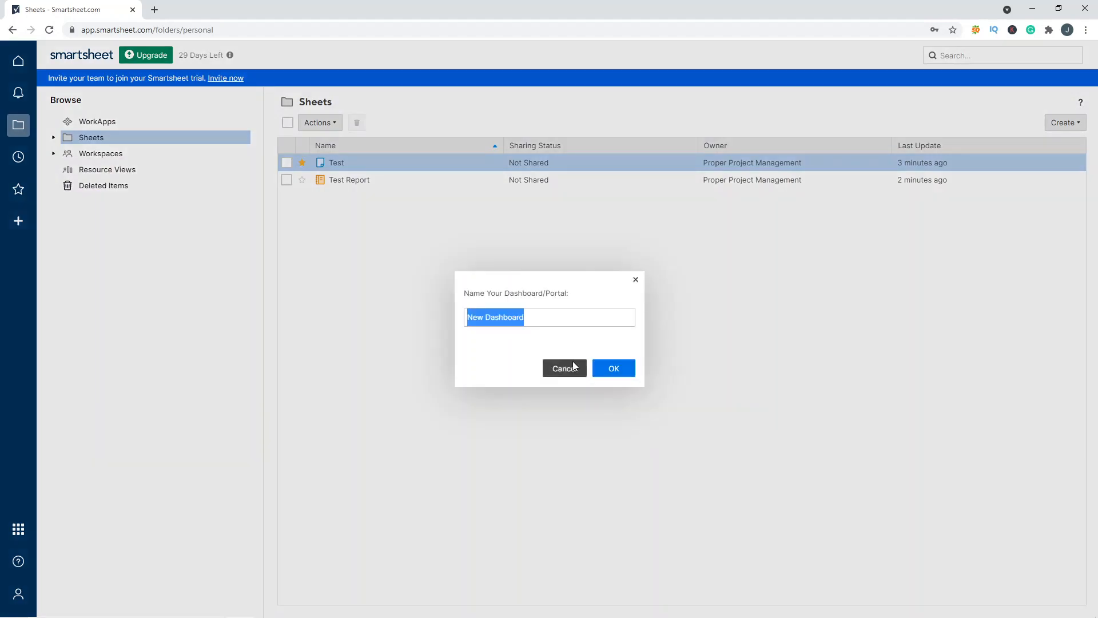
pyautogui.write('Test ')
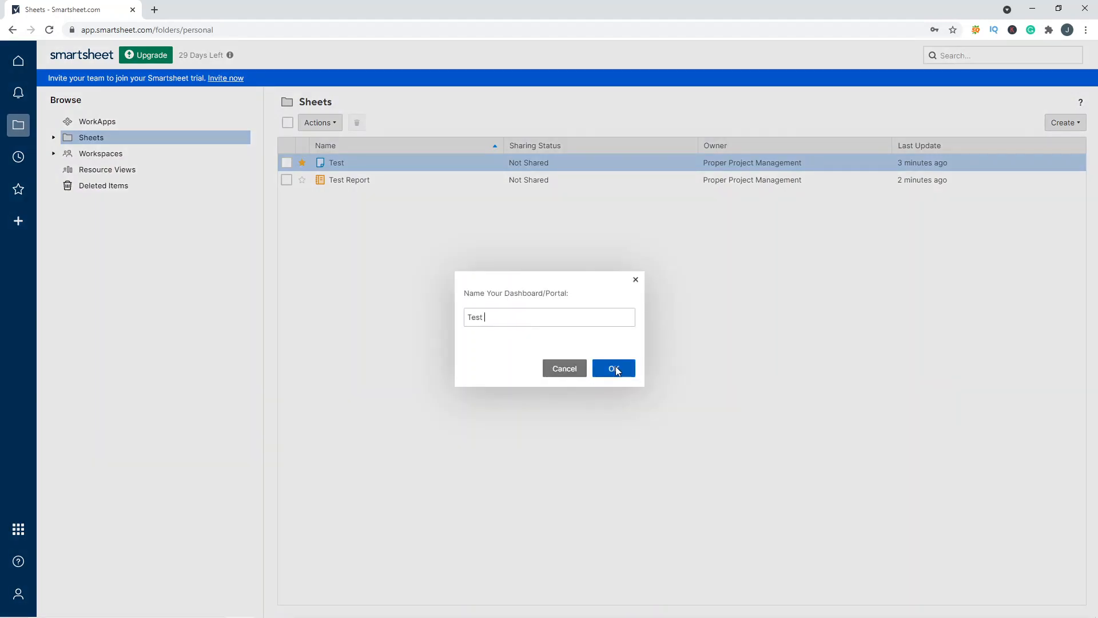
pyautogui.write('Dashboard')
pyautogui.click(616, 367)
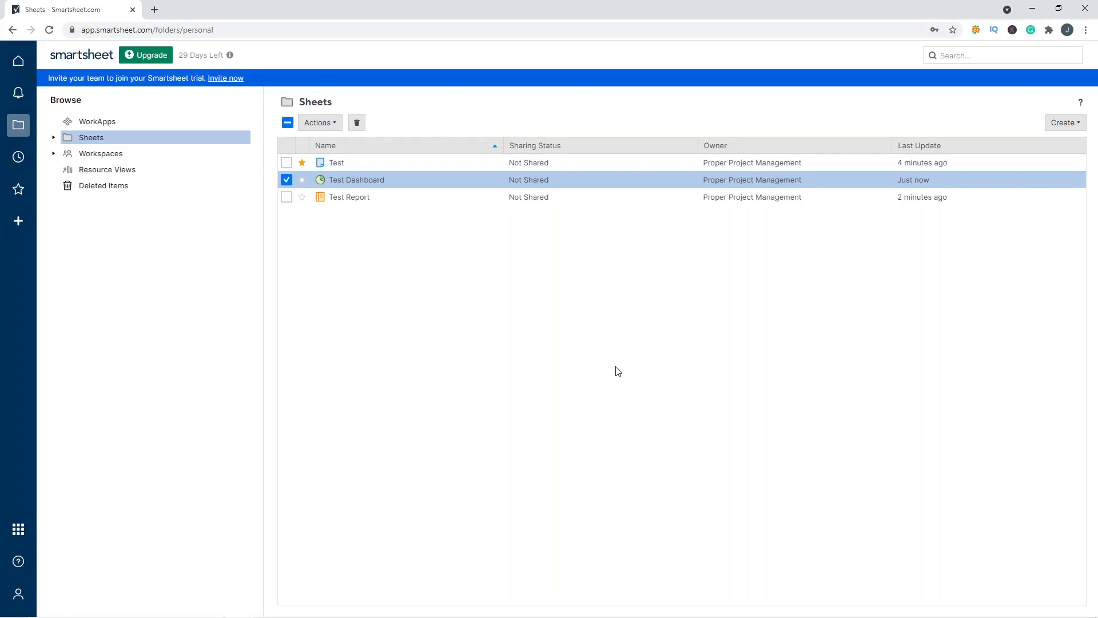
# Step: Open Test Dashboard and add a Title widget reading "Test Dashboard"
pyautogui.click(354, 178)
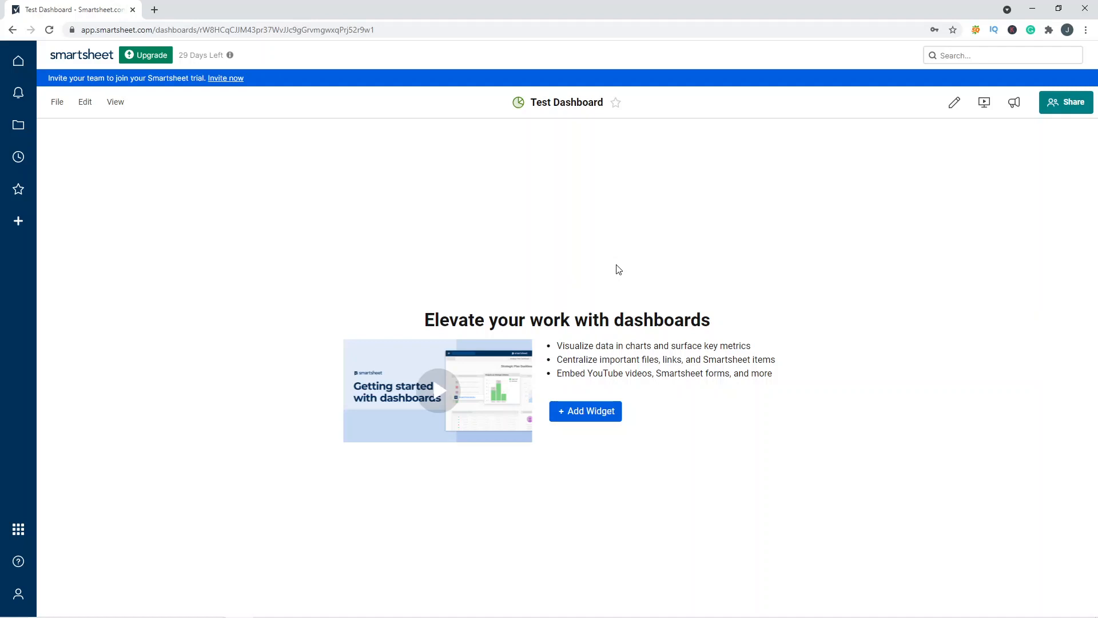
pyautogui.click(601, 411)
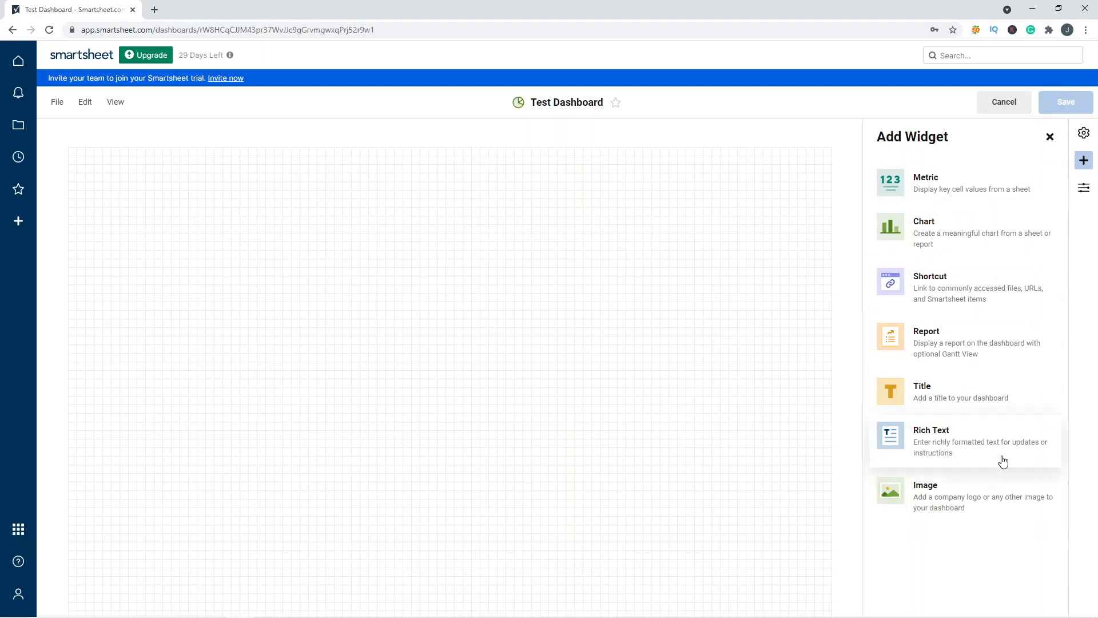
pyautogui.click(971, 407)
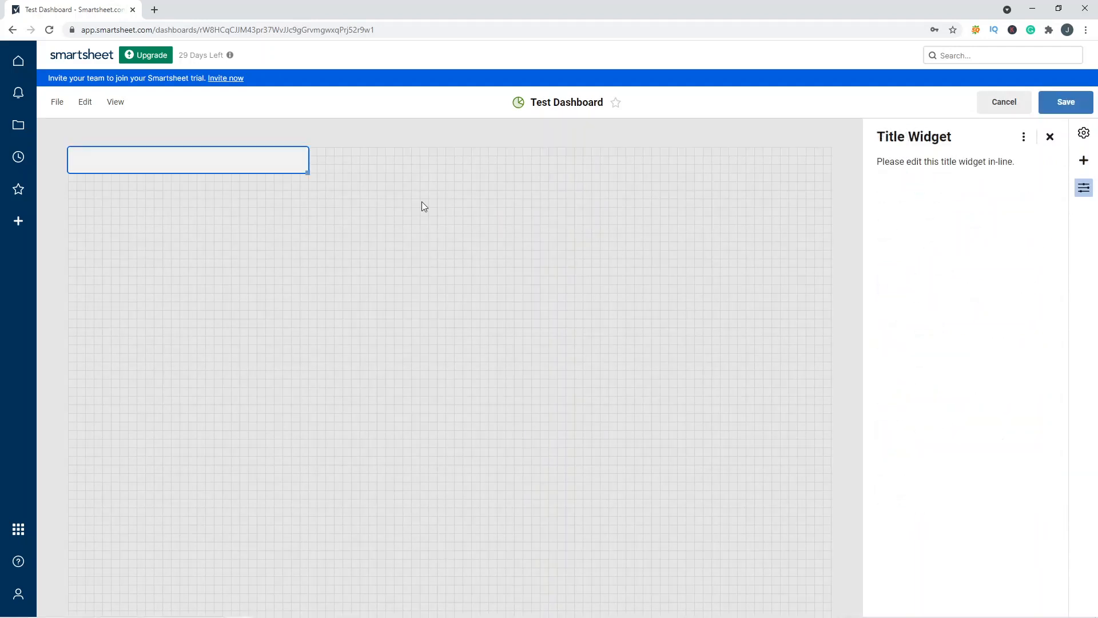
pyautogui.click(268, 168)
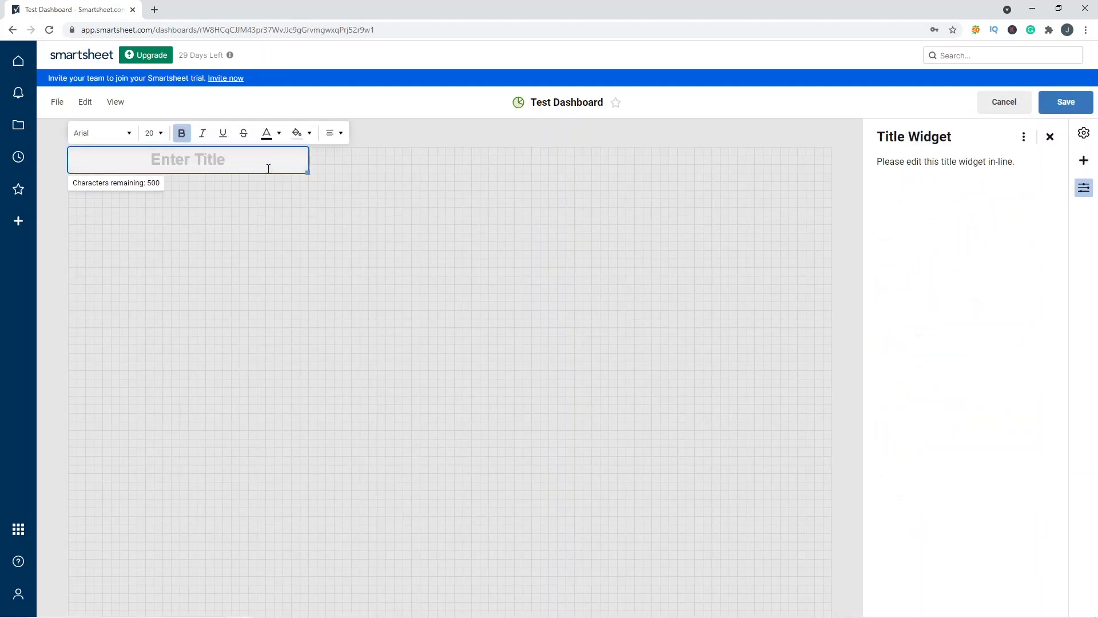
pyautogui.write('Test Dashboard')
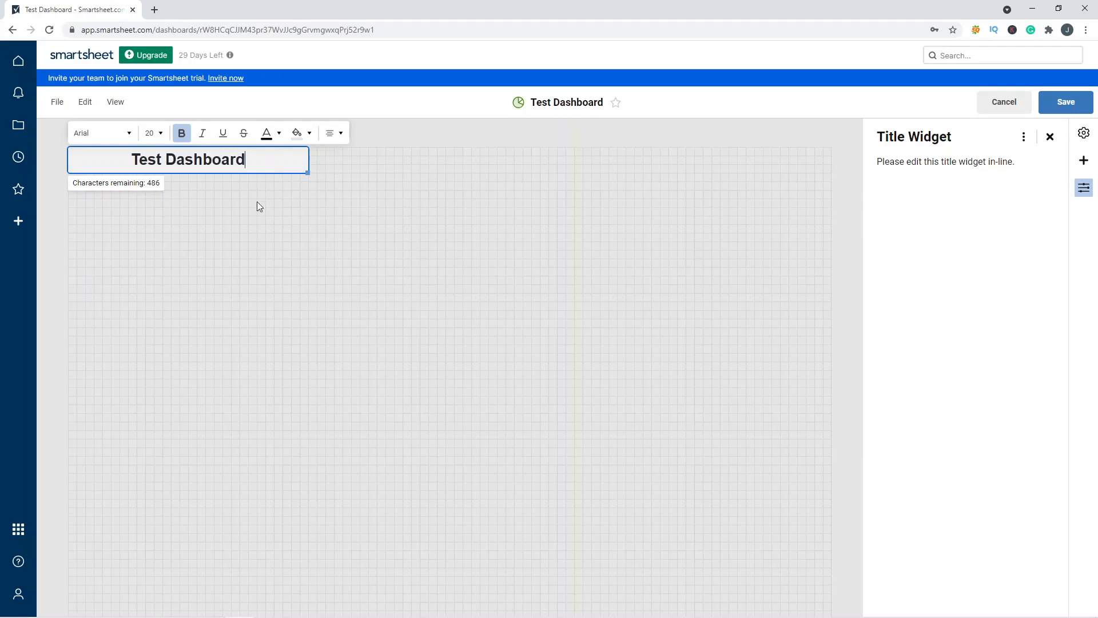
pyautogui.click(307, 272)
# Step: Make the title widget slightly narrower and place it centred along the top edge of the dashboard grid
pyautogui.moveTo(194, 163); pyautogui.dragTo(484, 334)
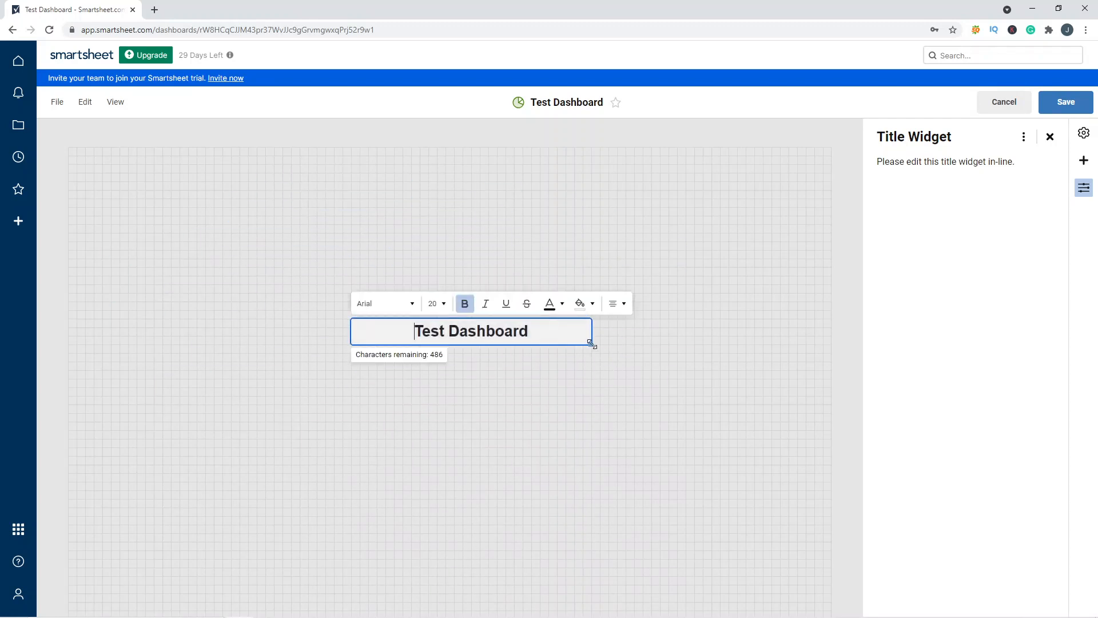
pyautogui.moveTo(592, 343); pyautogui.dragTo(563, 346)
pyautogui.moveTo(456, 335); pyautogui.dragTo(426, 151)
pyautogui.click(483, 268)
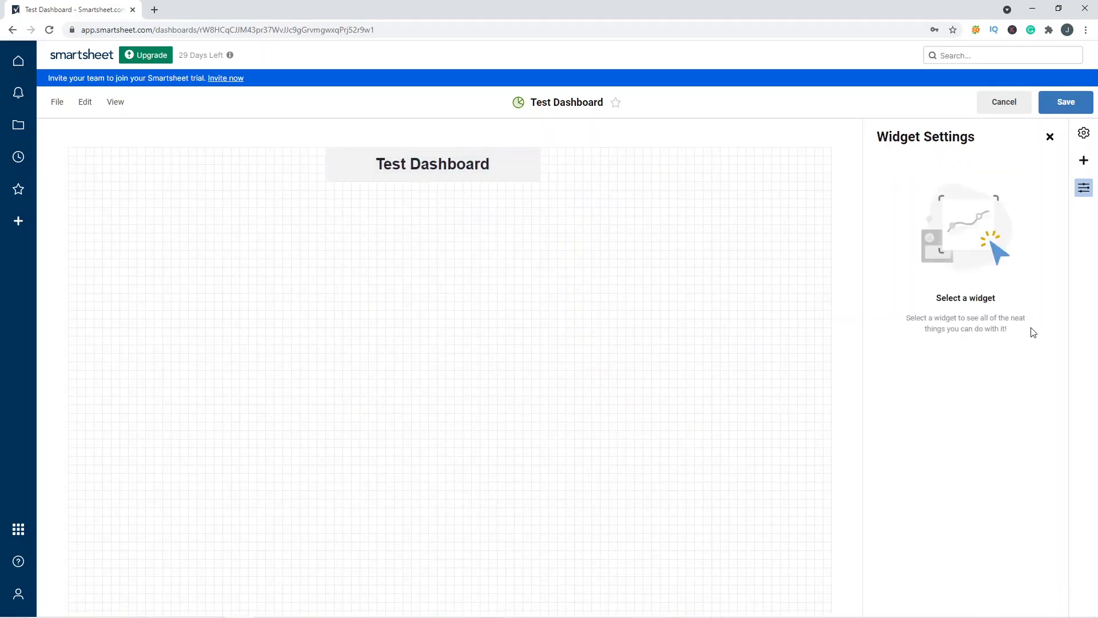
# Step: Add a Report widget to the dashboard with Test Report as its data source
pyautogui.click(1085, 163)
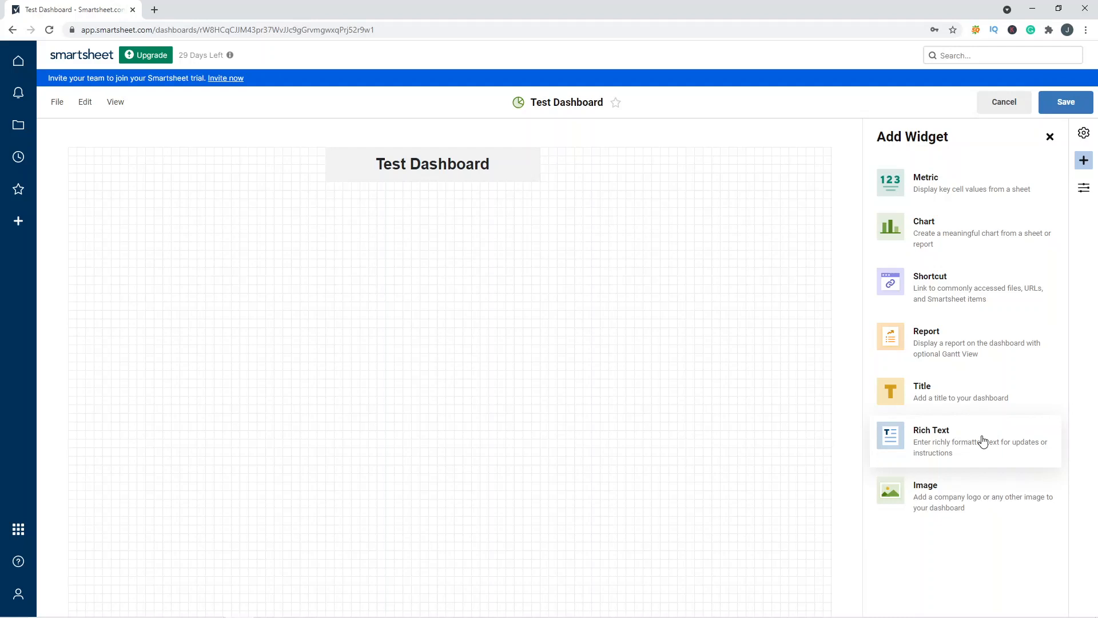
pyautogui.click(958, 350)
pyautogui.click(915, 213)
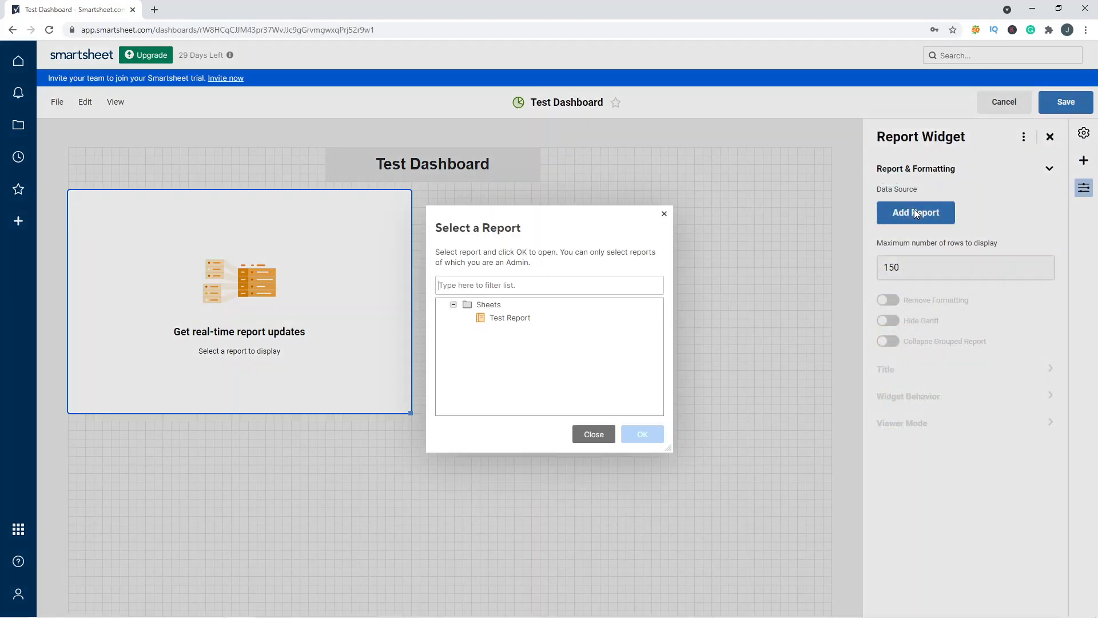
pyautogui.click(511, 318)
pyautogui.click(642, 434)
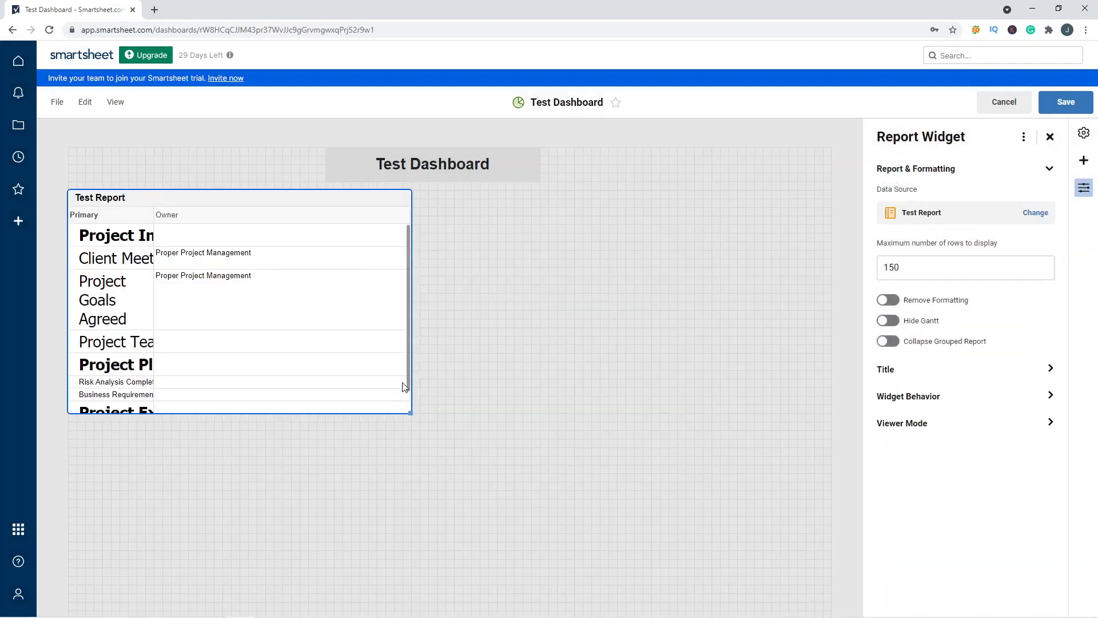
# Step: Shrink the Test Report widget and move it down along the left edge of the dashboard grid
pyautogui.moveTo(409, 413); pyautogui.dragTo(351, 301)
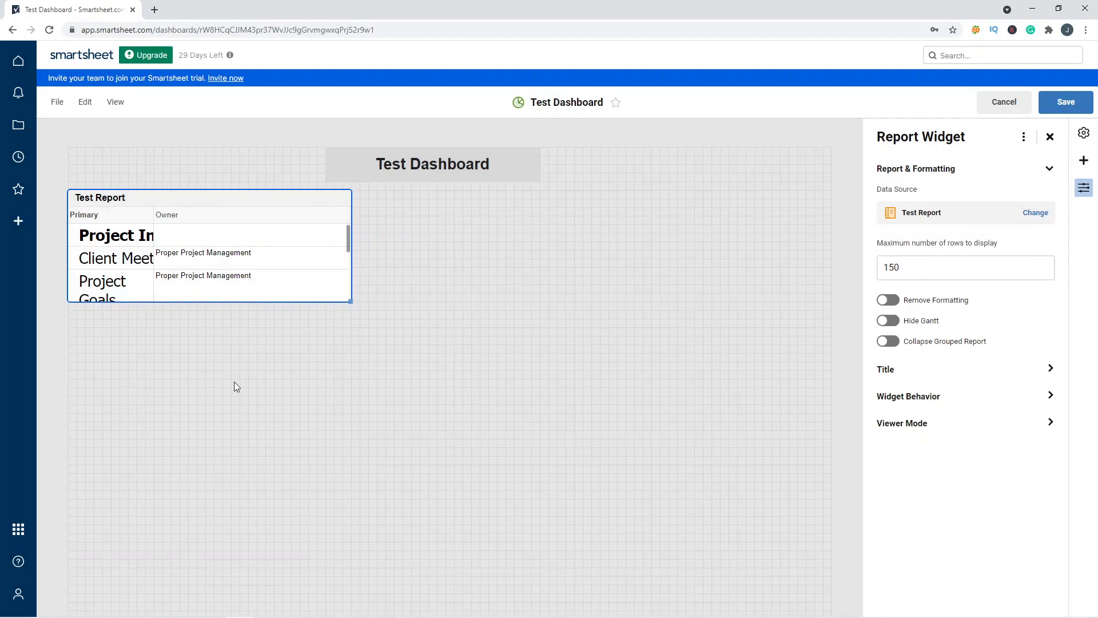
pyautogui.click(235, 382)
pyautogui.moveTo(139, 194); pyautogui.dragTo(143, 426)
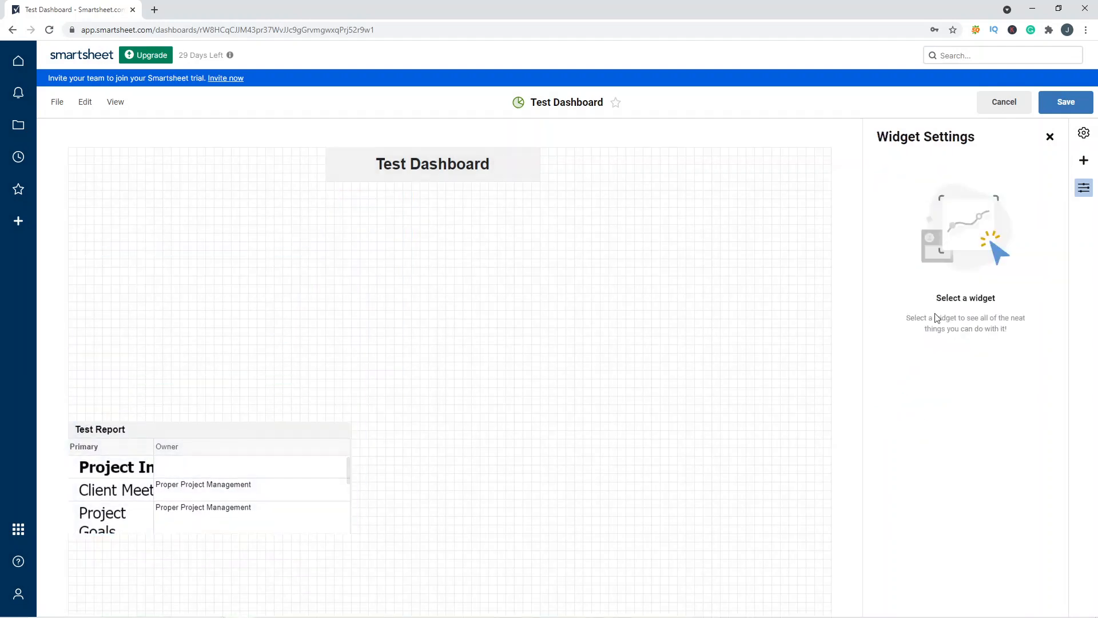
# Step: Add a Shortcut widget above the Test Report widget and view its source options without choosing one
pyautogui.click(1083, 160)
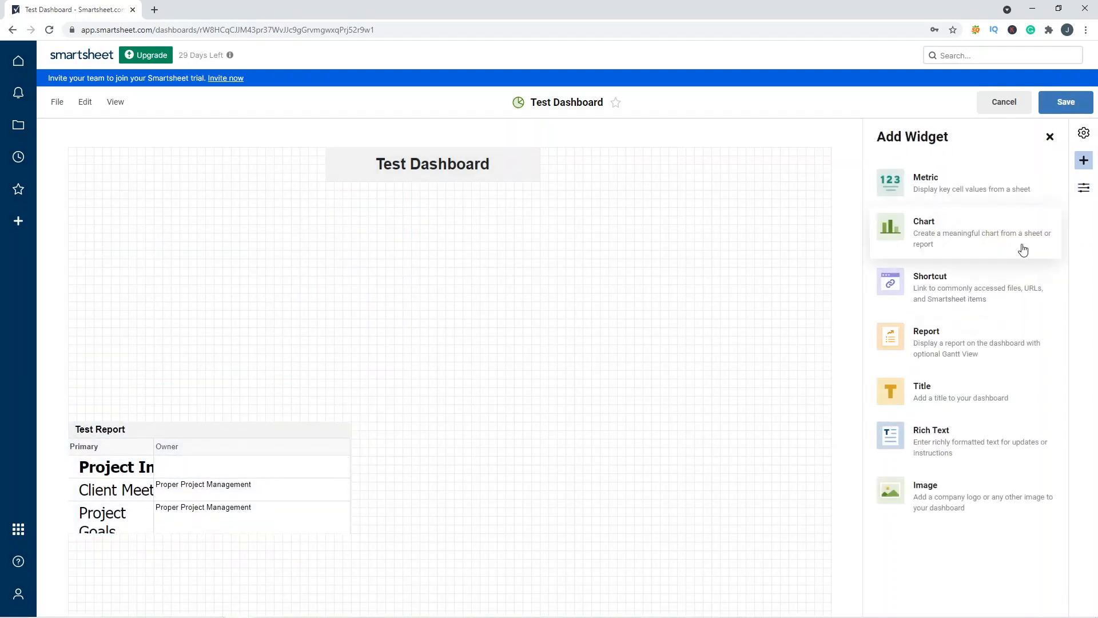
pyautogui.click(970, 292)
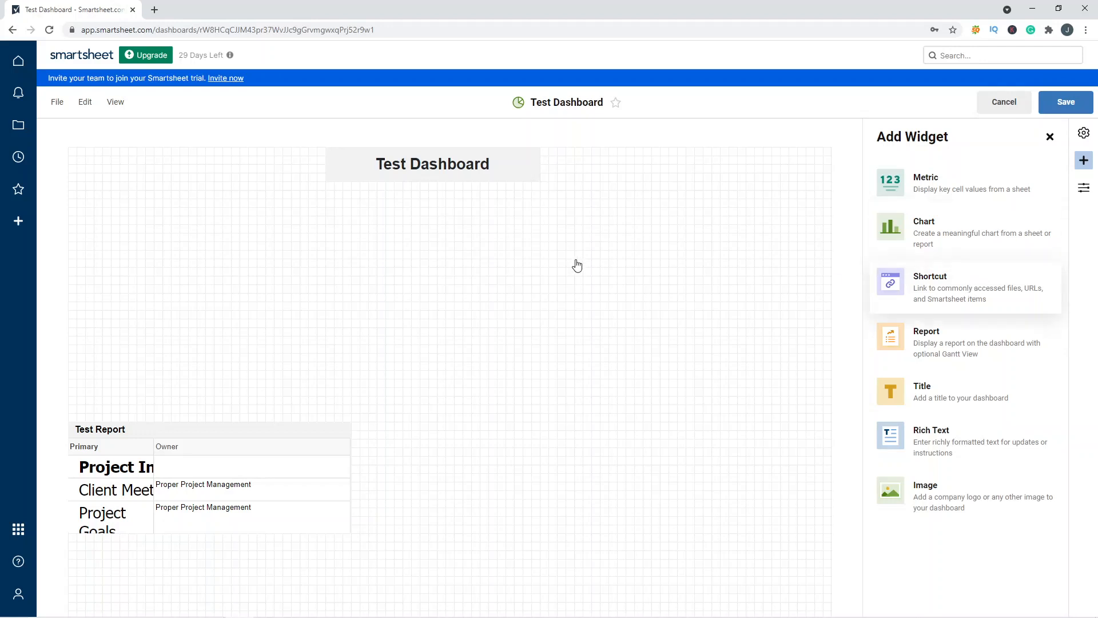
pyautogui.click(913, 225)
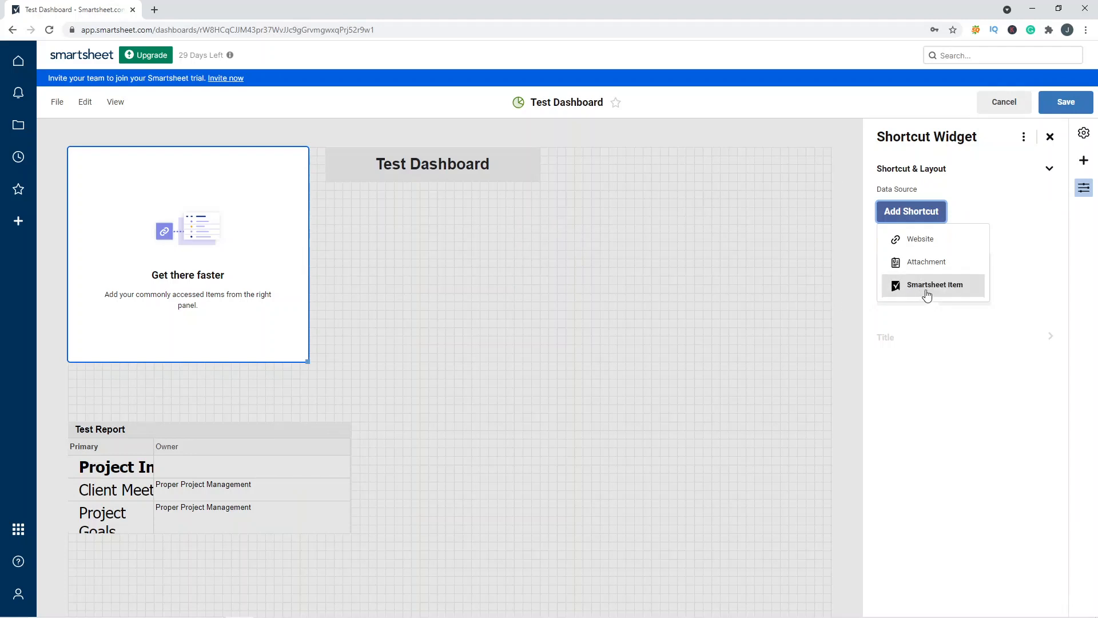
pyautogui.click(739, 293)
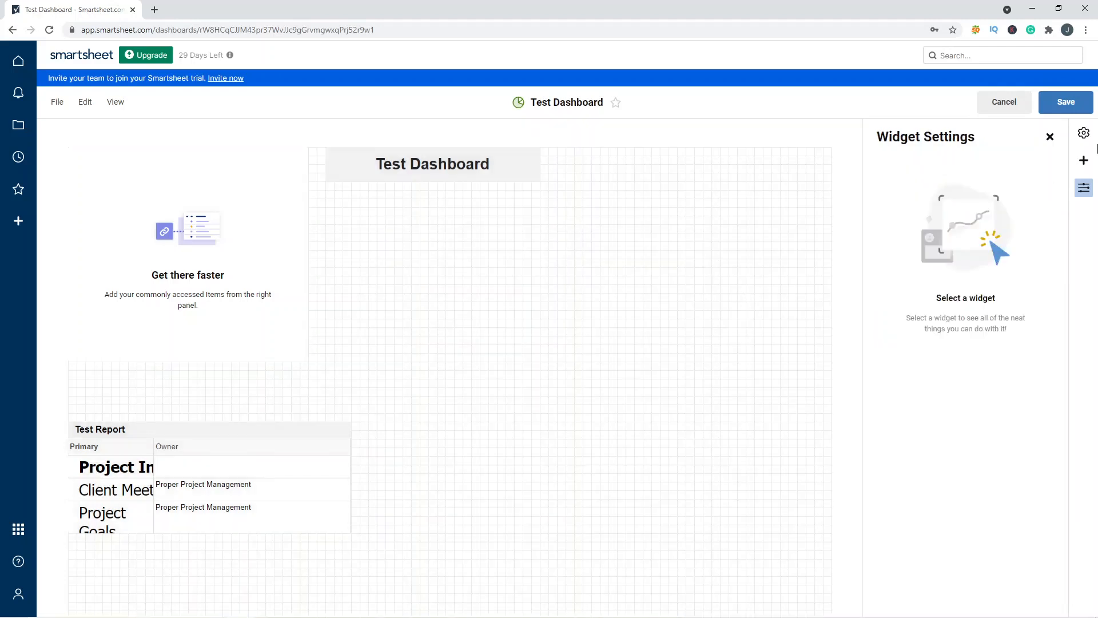
pyautogui.click(1055, 142)
# Step: Add a Chart widget without data and place it to the right of the Test Report widget
pyautogui.click(1084, 160)
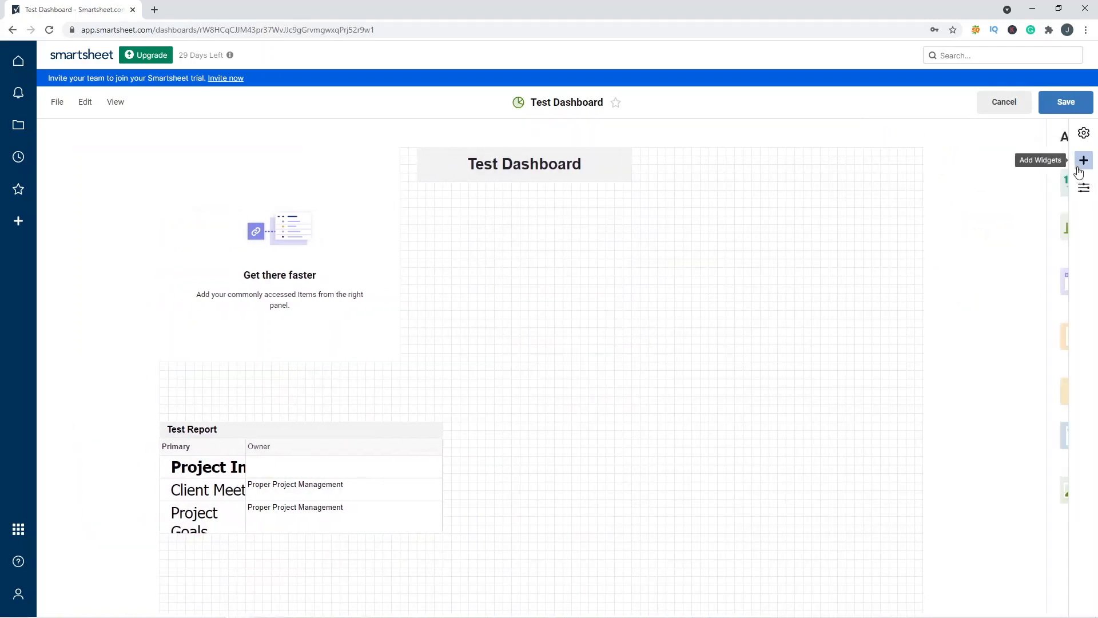
pyautogui.click(976, 239)
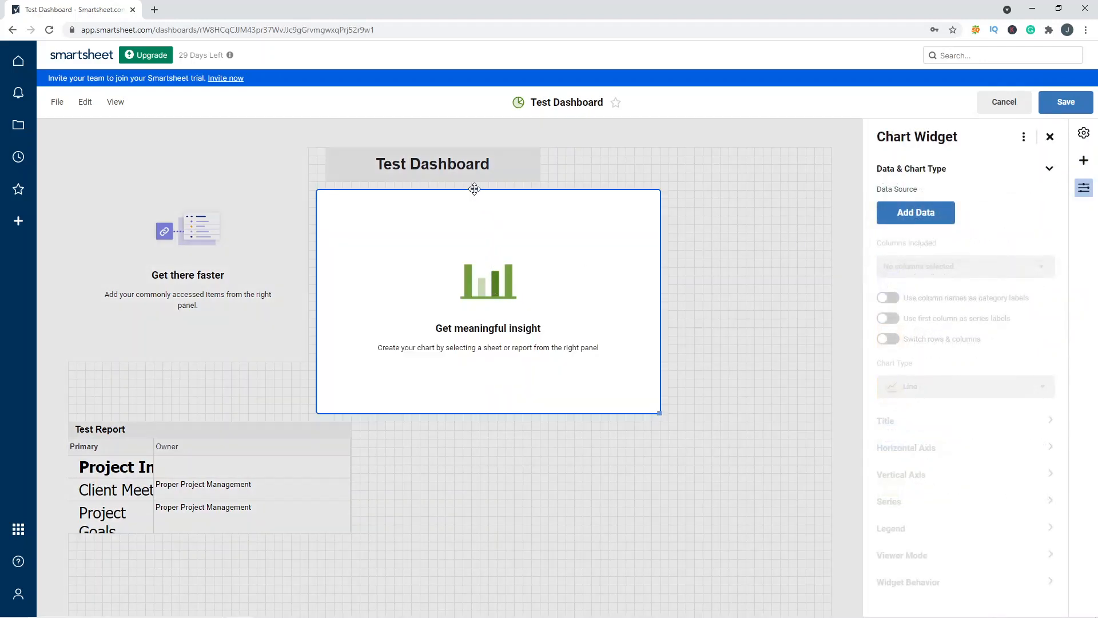
pyautogui.moveTo(470, 189); pyautogui.dragTo(628, 226)
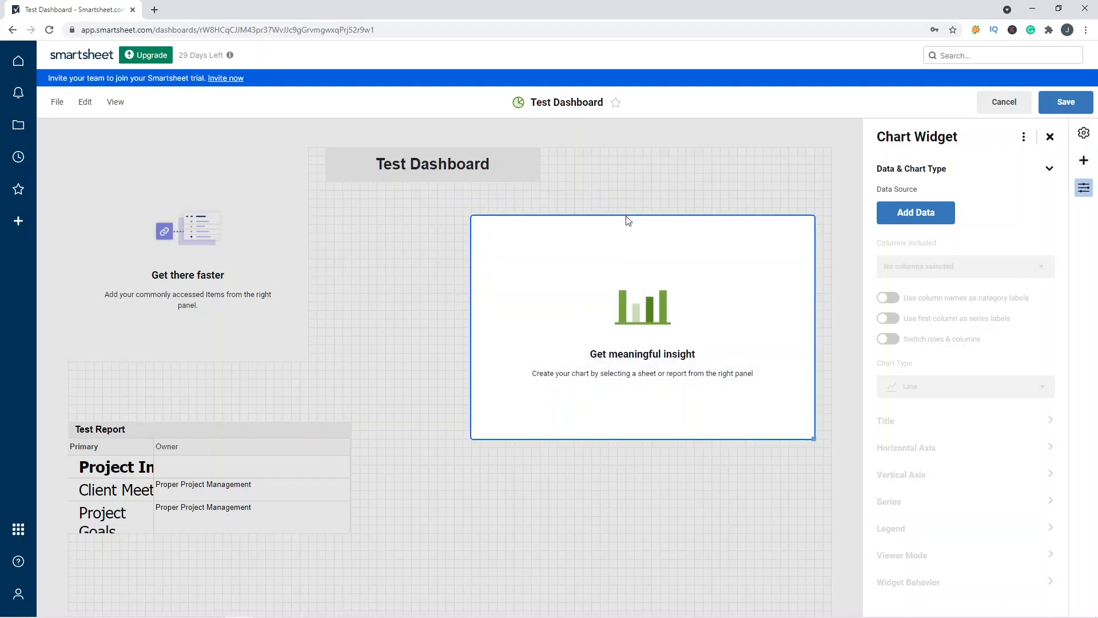
pyautogui.moveTo(625, 215); pyautogui.dragTo(915, 216)
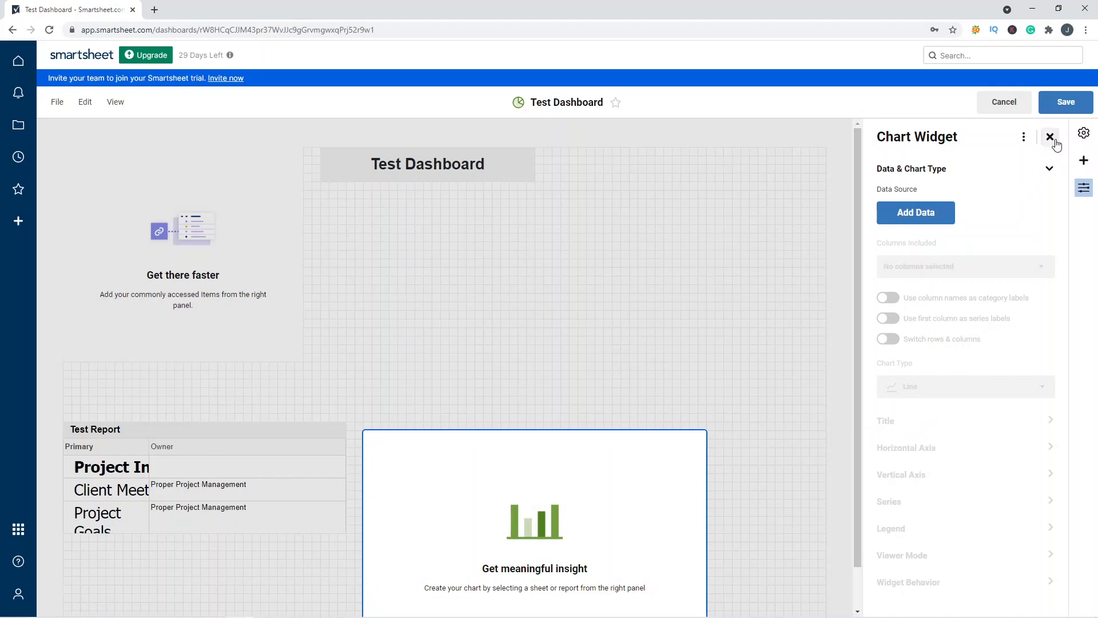
# Step: Add a Metric widget beside the dashboard title and shrink it
pyautogui.click(1082, 162)
pyautogui.click(932, 183)
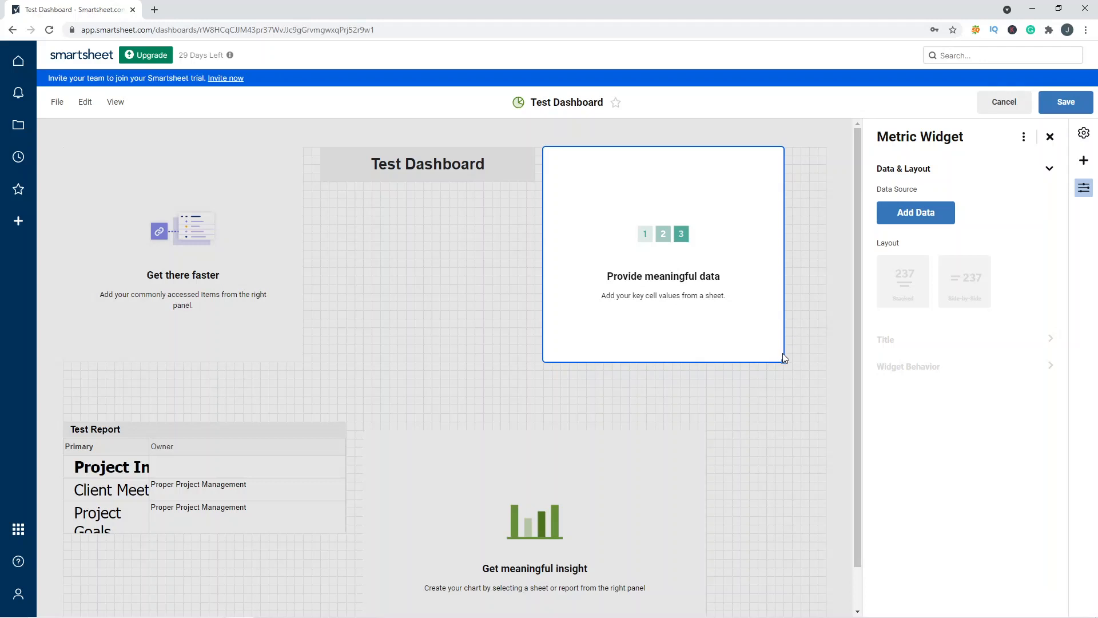
pyautogui.moveTo(783, 358); pyautogui.dragTo(715, 293)
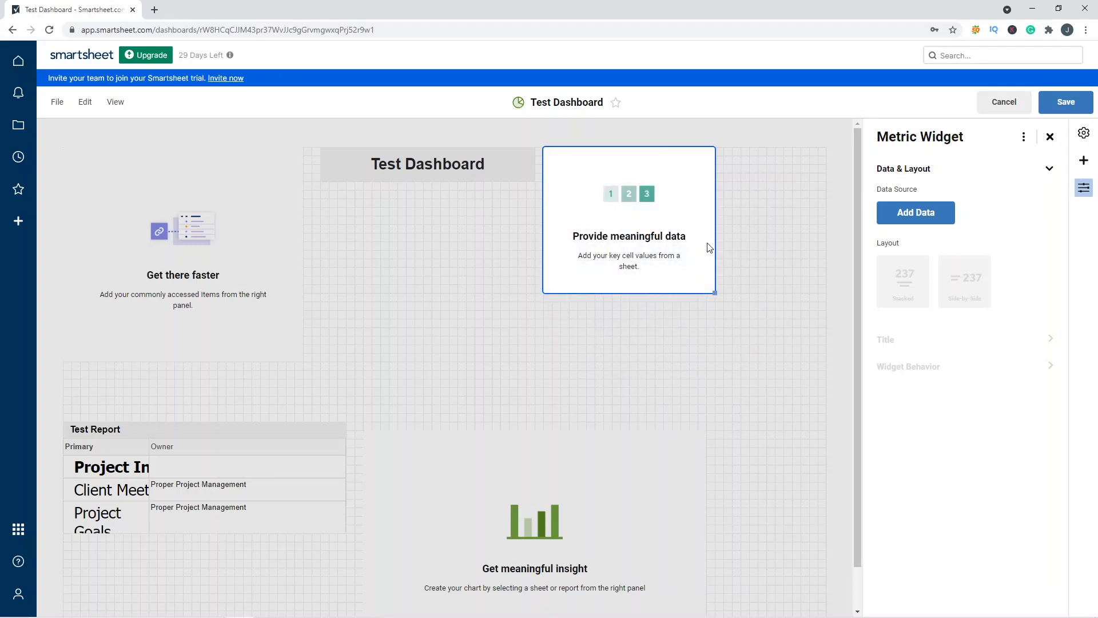
pyautogui.click(726, 194)
pyautogui.click(622, 178)
# Step: Set the Metric widget's data to the Client Meeting task's Duration cell in the Test sheet
pyautogui.click(897, 211)
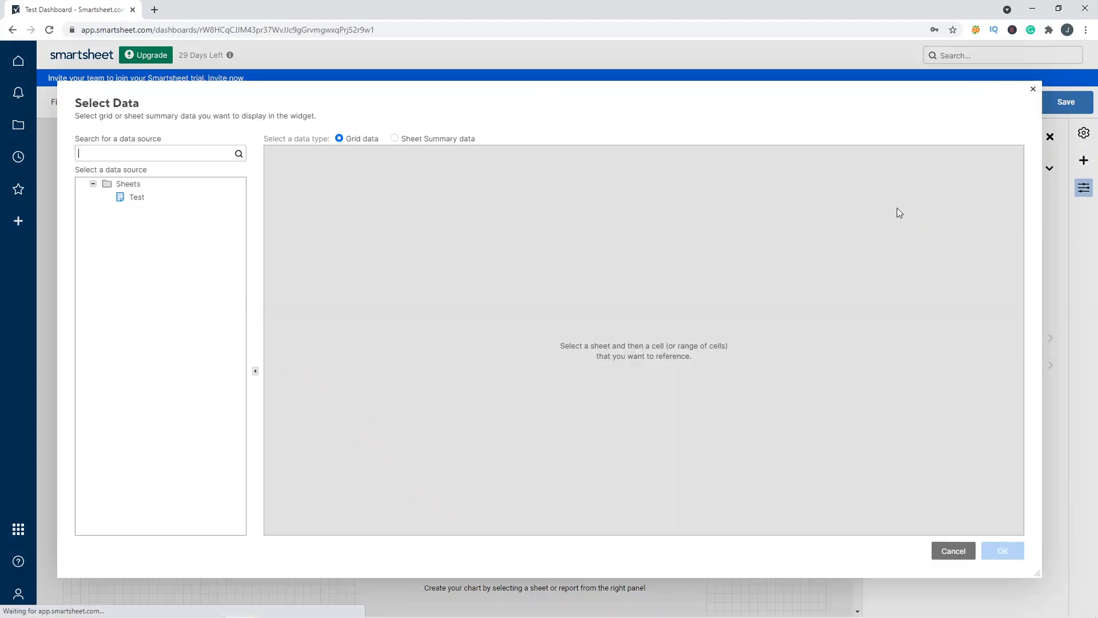
pyautogui.click(182, 201)
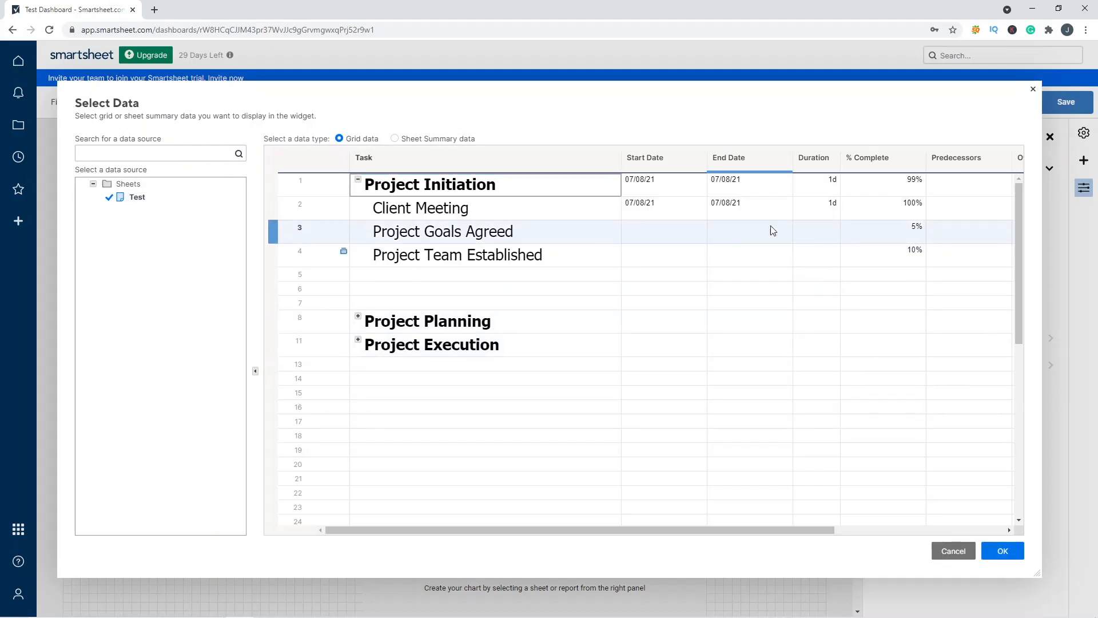
pyautogui.click(835, 209)
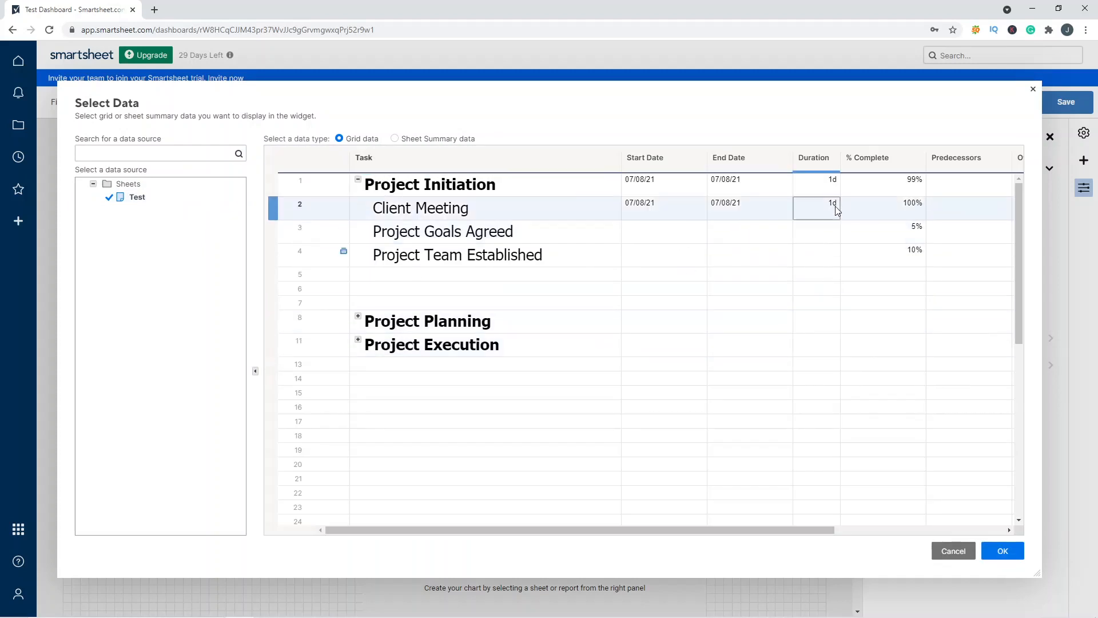
pyautogui.click(1002, 551)
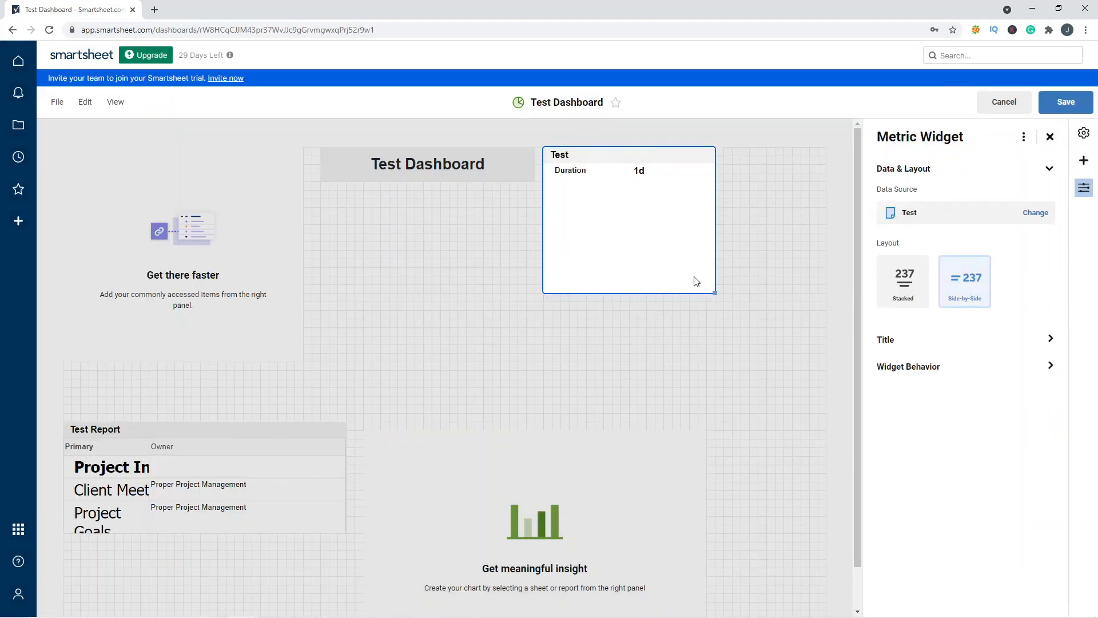
# Step: Shrink the Metric widget to a compact box and place it beneath the Test Dashboard title
pyautogui.moveTo(712, 294); pyautogui.dragTo(698, 199)
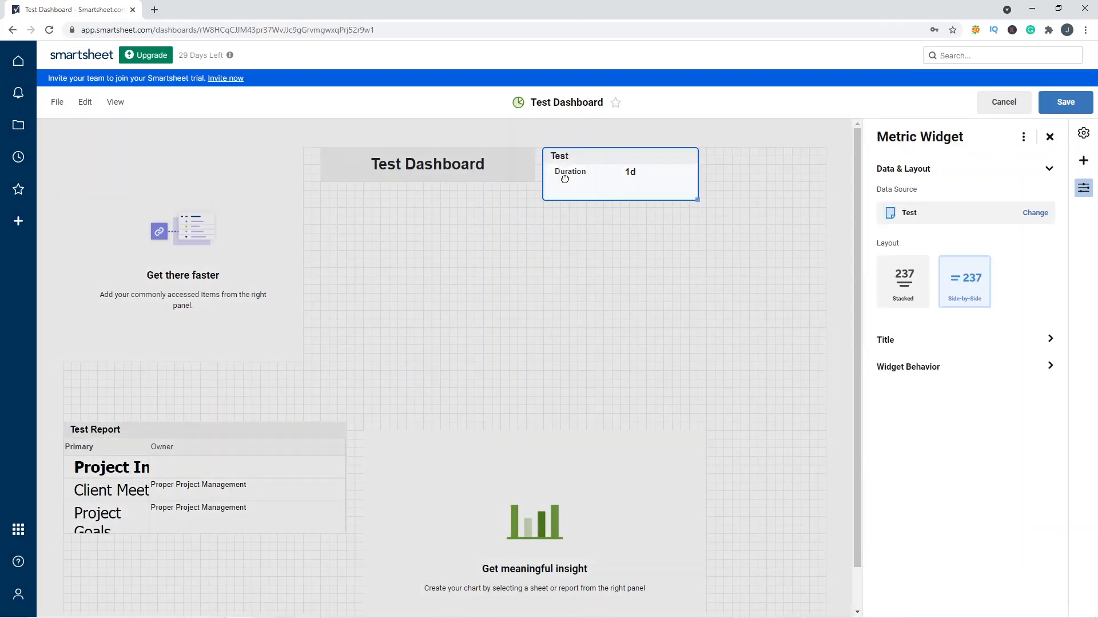
pyautogui.moveTo(563, 179); pyautogui.dragTo(342, 216)
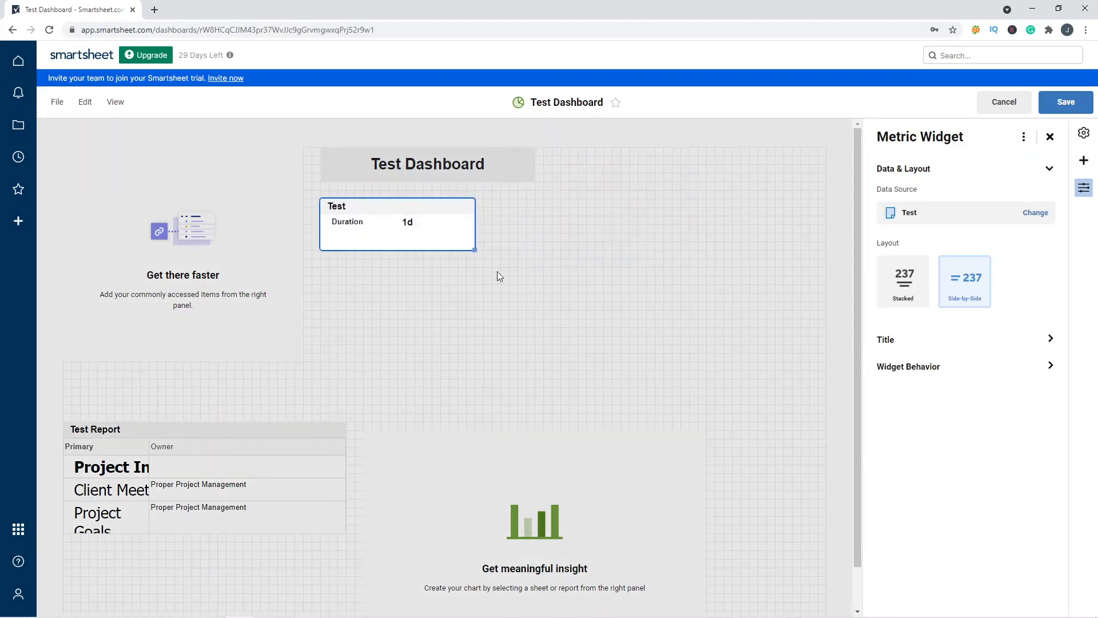
pyautogui.moveTo(474, 250); pyautogui.dragTo(429, 239)
pyautogui.click(606, 316)
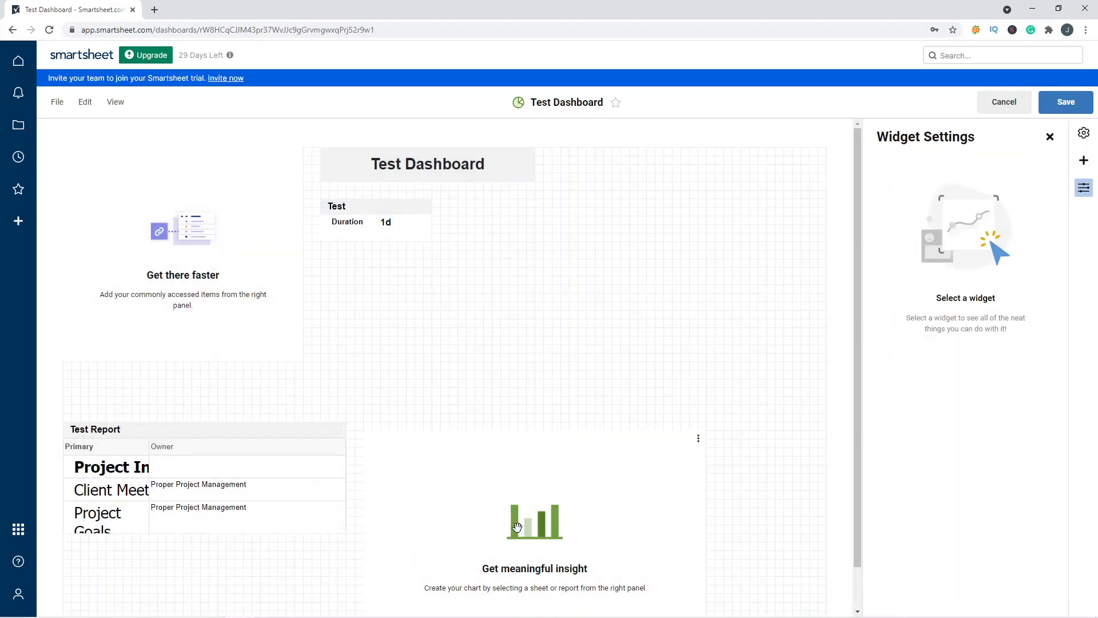
# Step: Chart the % Complete cells of rows 2 to 4 from the Test sheet and move the Chart widget to the grid's right edge
pyautogui.moveTo(601, 527); pyautogui.dragTo(549, 448)
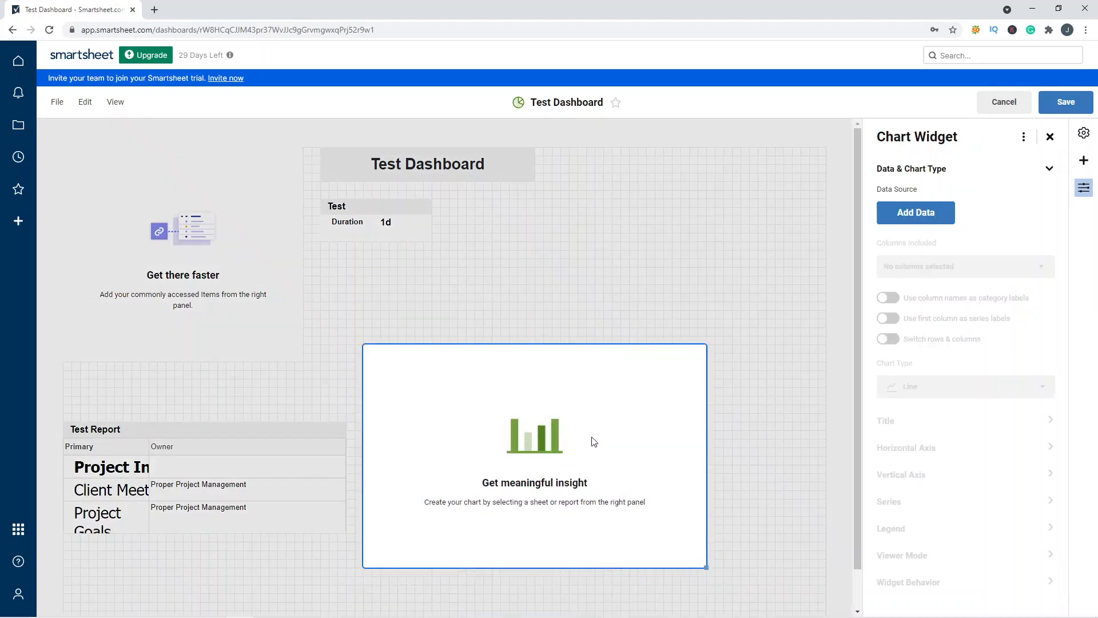
pyautogui.click(916, 212)
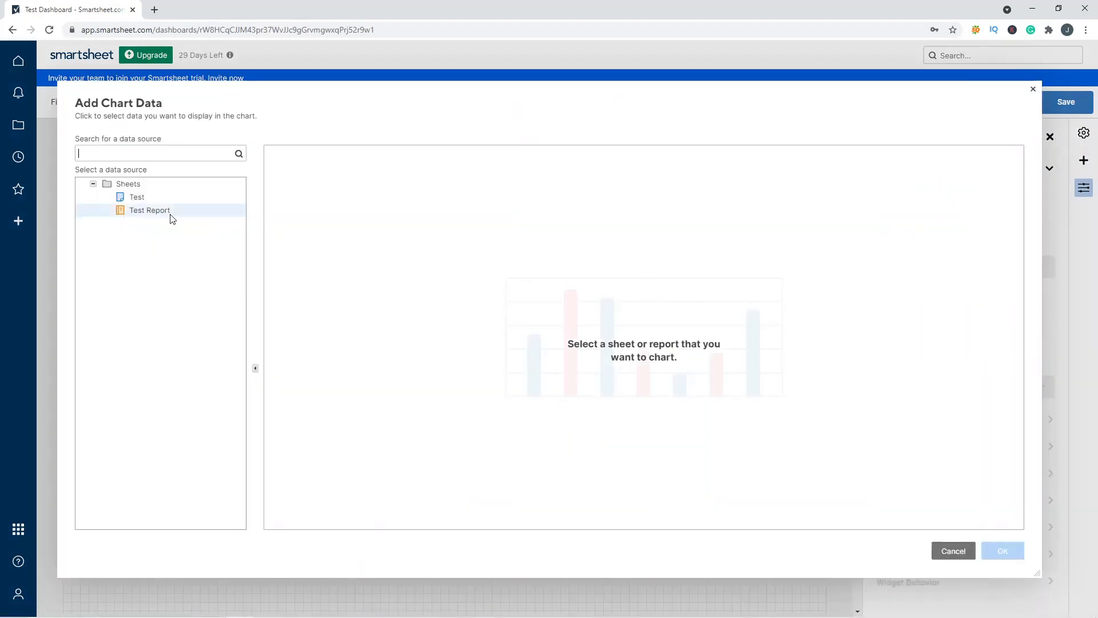
pyautogui.click(155, 212)
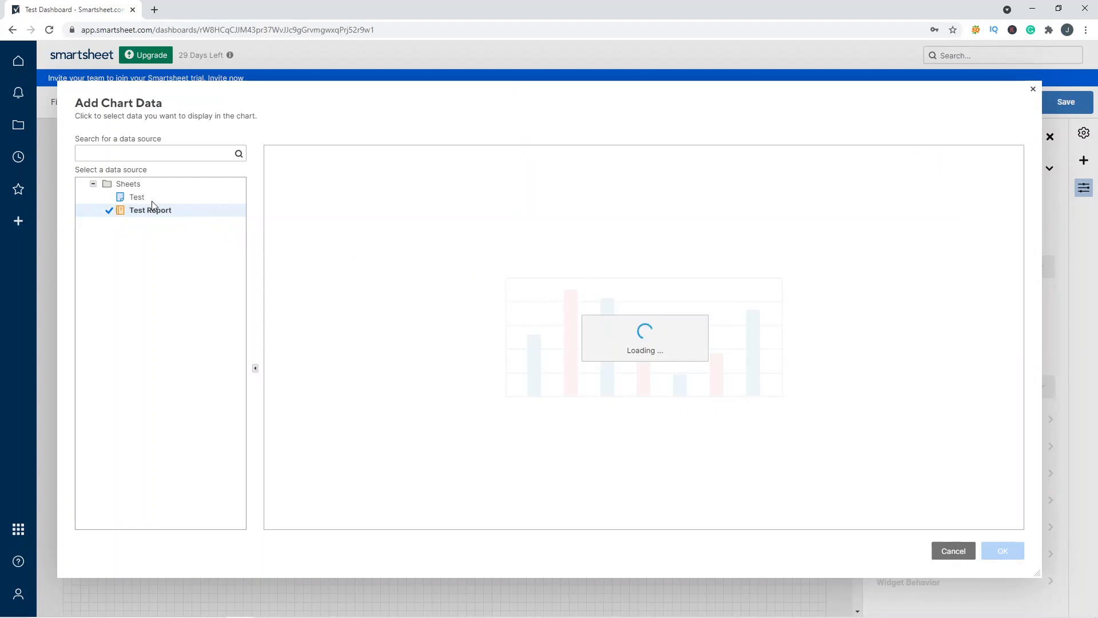
pyautogui.click(146, 199)
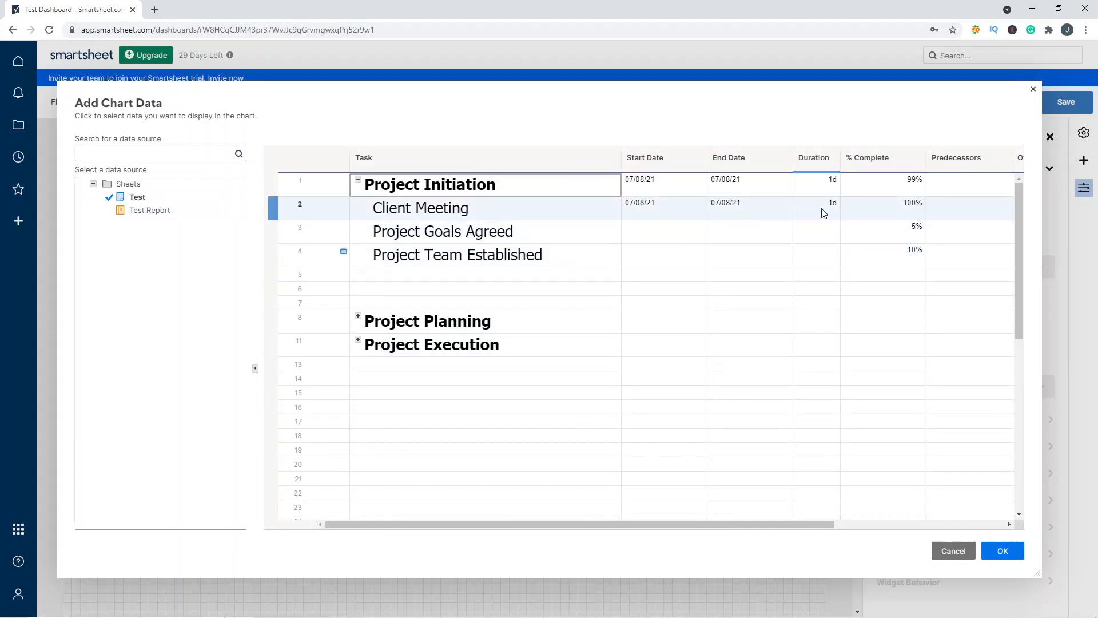
pyautogui.moveTo(881, 210); pyautogui.dragTo(888, 252)
pyautogui.click(1003, 550)
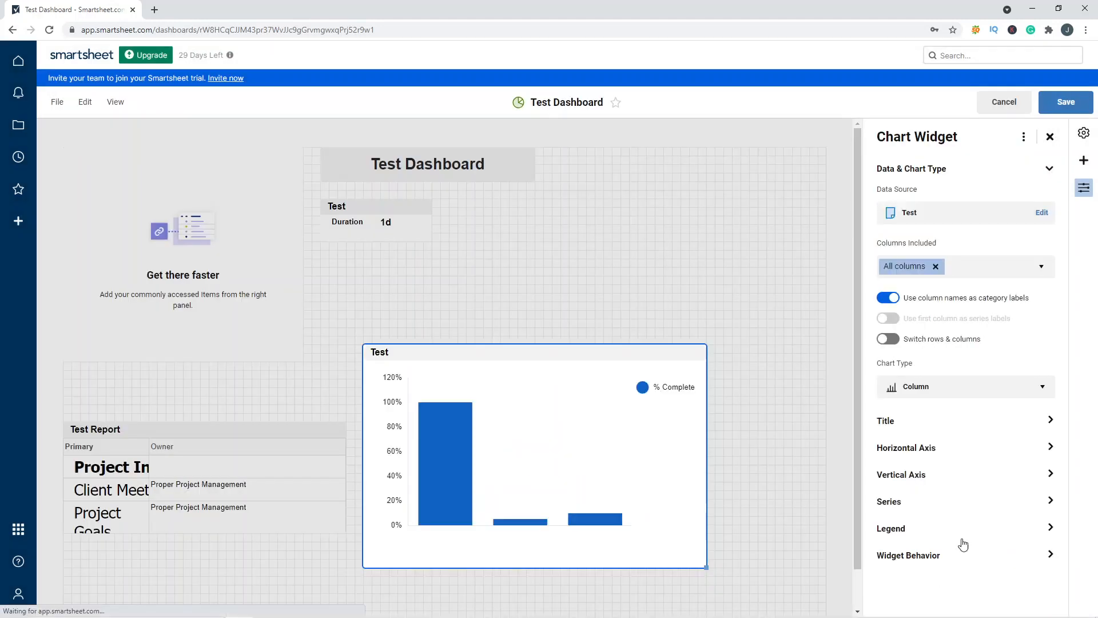
pyautogui.click(1049, 138)
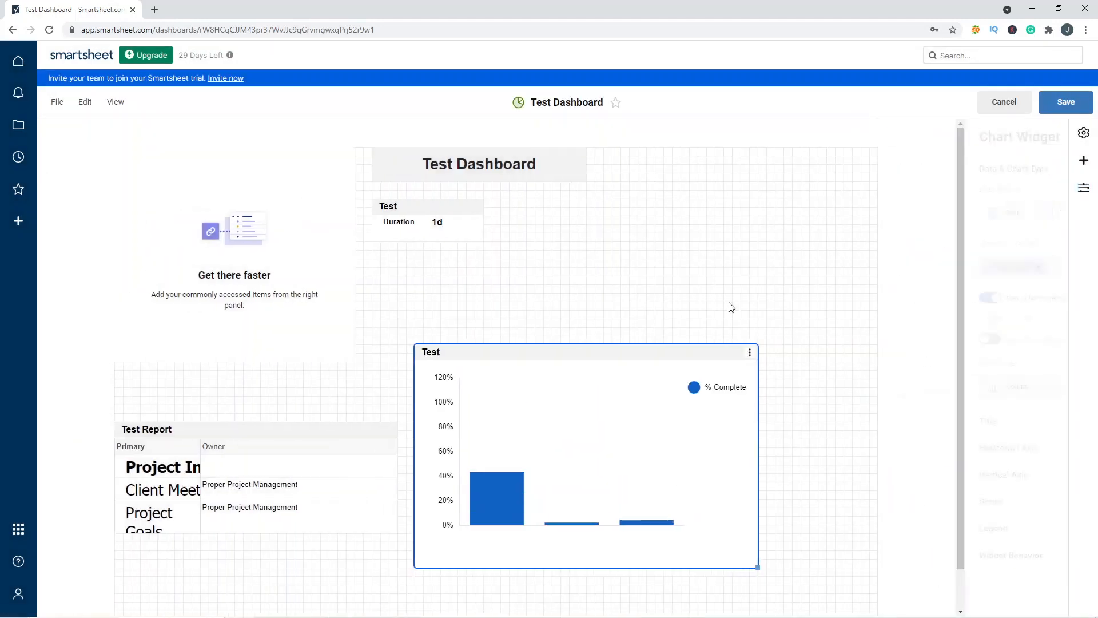
pyautogui.moveTo(625, 355); pyautogui.dragTo(807, 219)
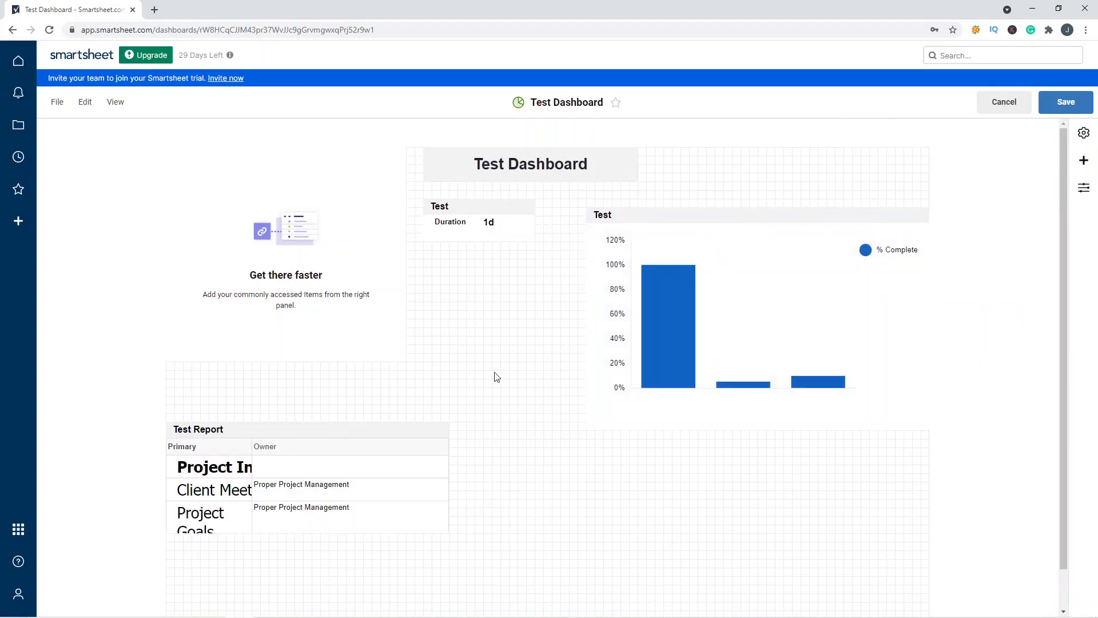
# Step: Try to save the dashboard, and delete the Shortcut widget that has no source
pyautogui.click(1058, 102)
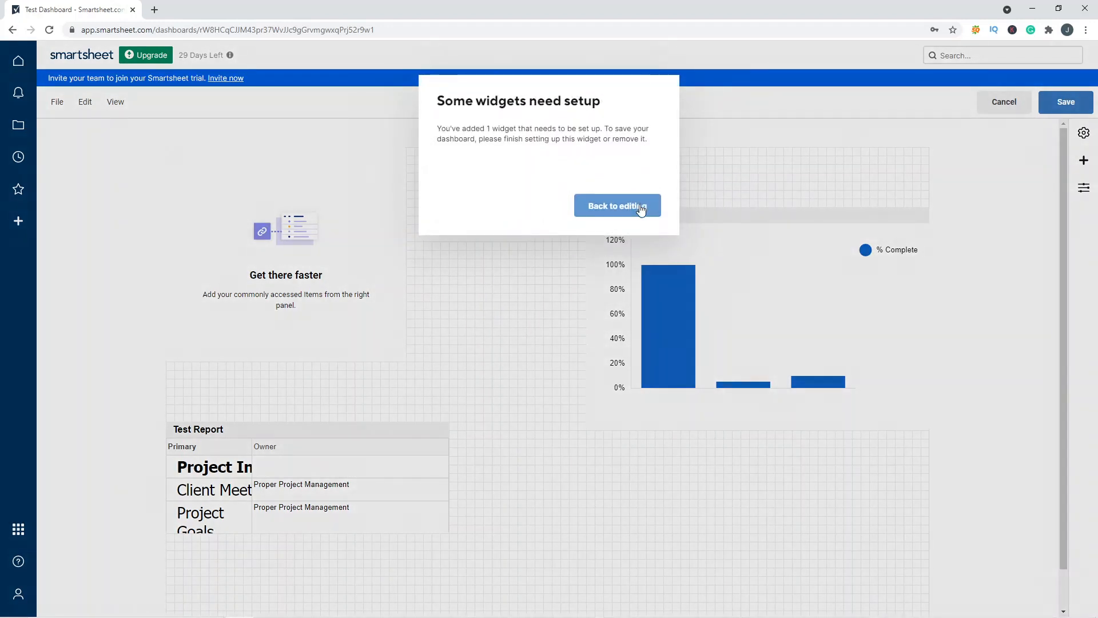
pyautogui.click(601, 218)
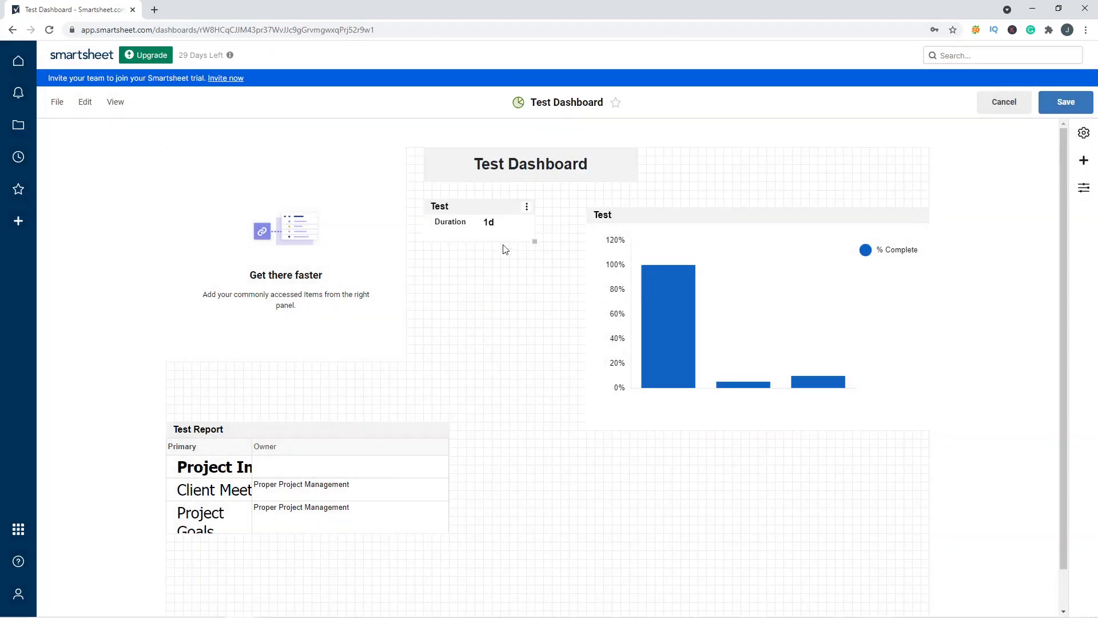
pyautogui.click(398, 156)
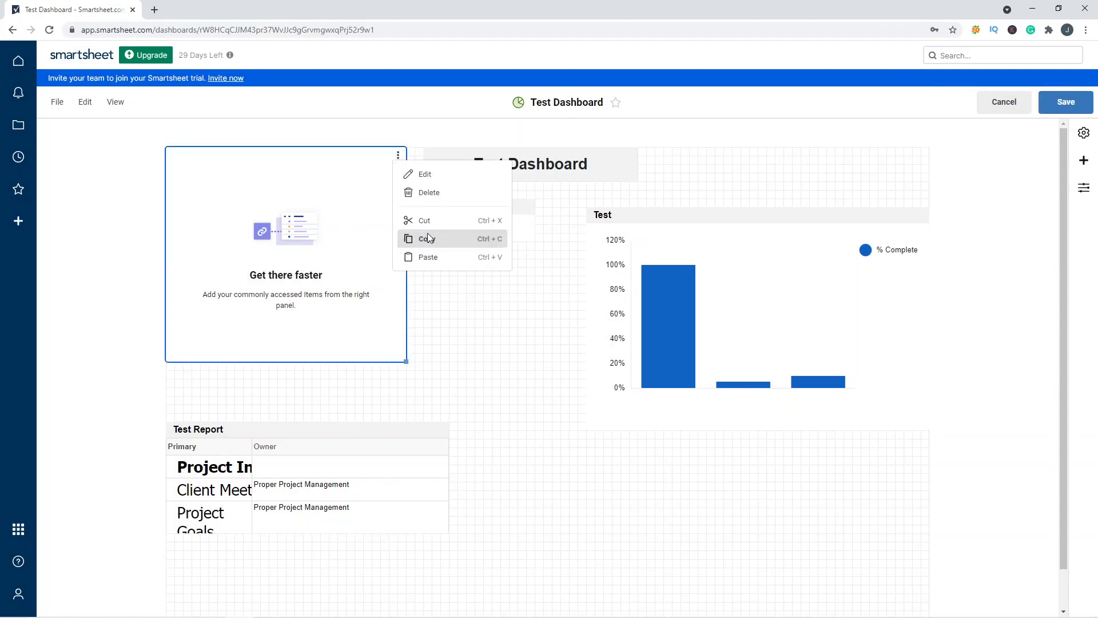
pyautogui.click(427, 192)
# Step: Move the chart down, centre the Metric widget under the title, raise the Test Report widget, and save the dashboard
pyautogui.moveTo(799, 220); pyautogui.dragTo(799, 271)
pyautogui.moveTo(453, 213); pyautogui.dragTo(512, 205)
pyautogui.moveTo(262, 424); pyautogui.dragTo(261, 209)
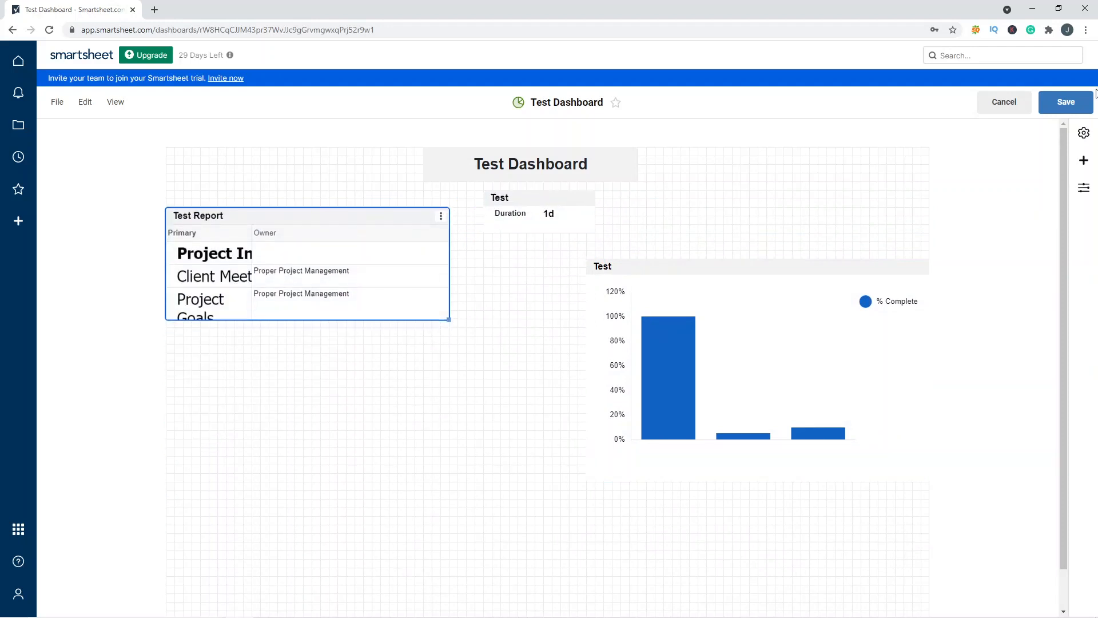
pyautogui.click(1066, 101)
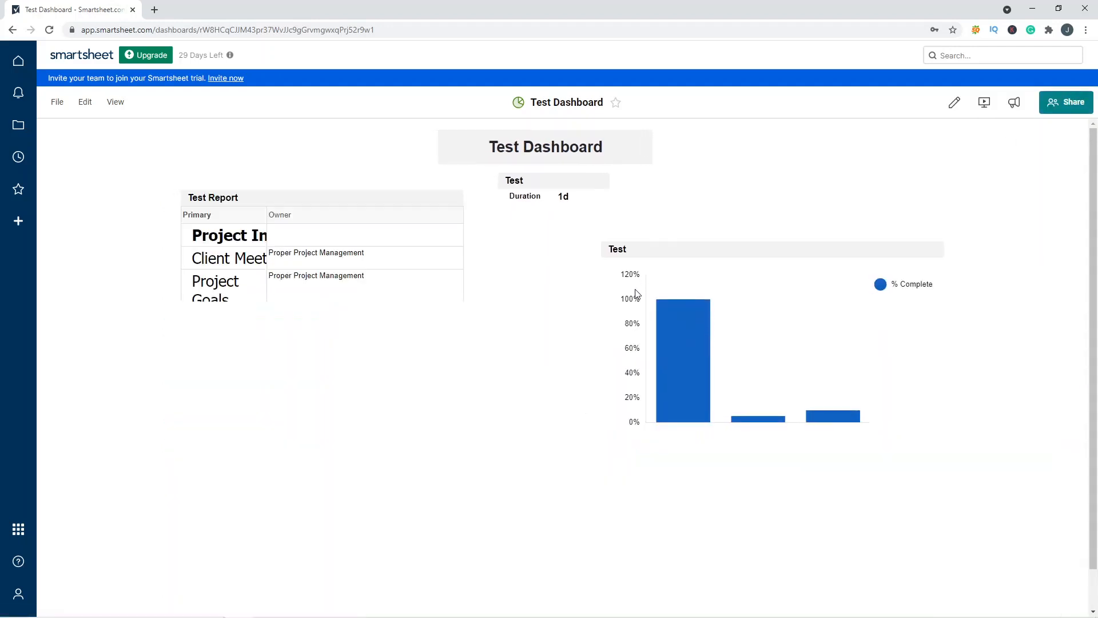
# Step: View the dashboard's sharing options without inviting any collaborators
pyautogui.click(1066, 102)
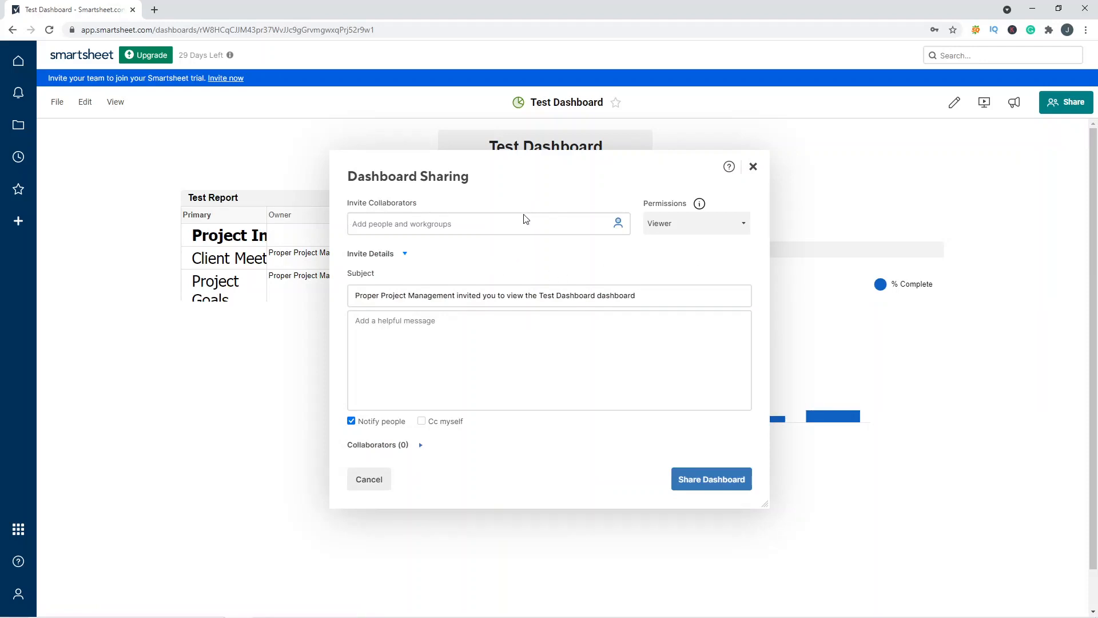
pyautogui.click(753, 167)
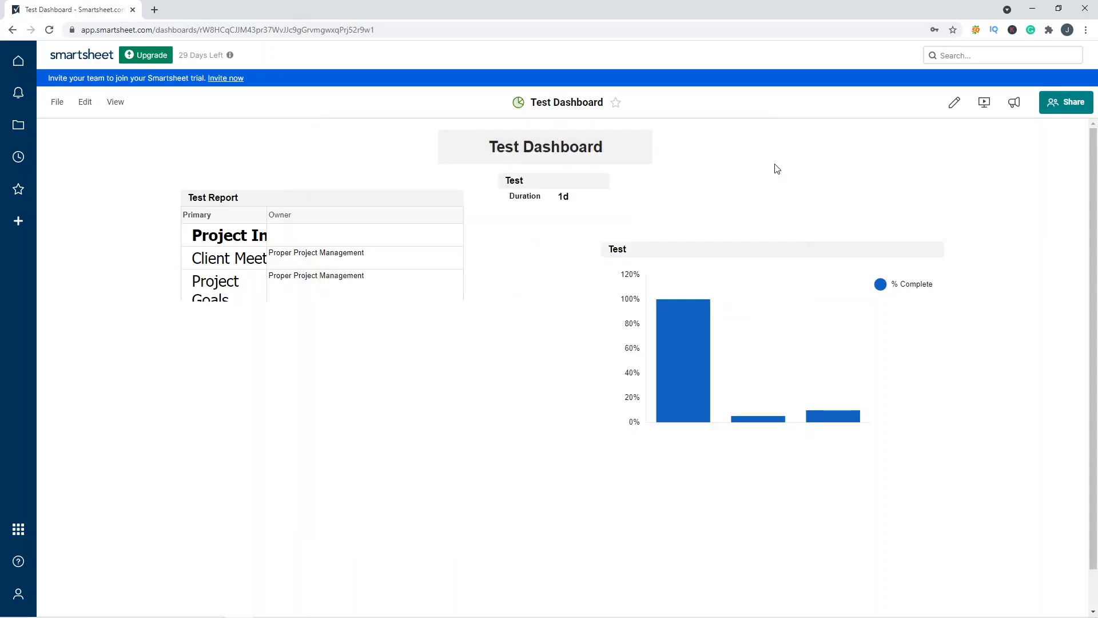
# Step: Open the Test sheet from the Sheets folder and switch it to Gantt View
pyautogui.click(19, 61)
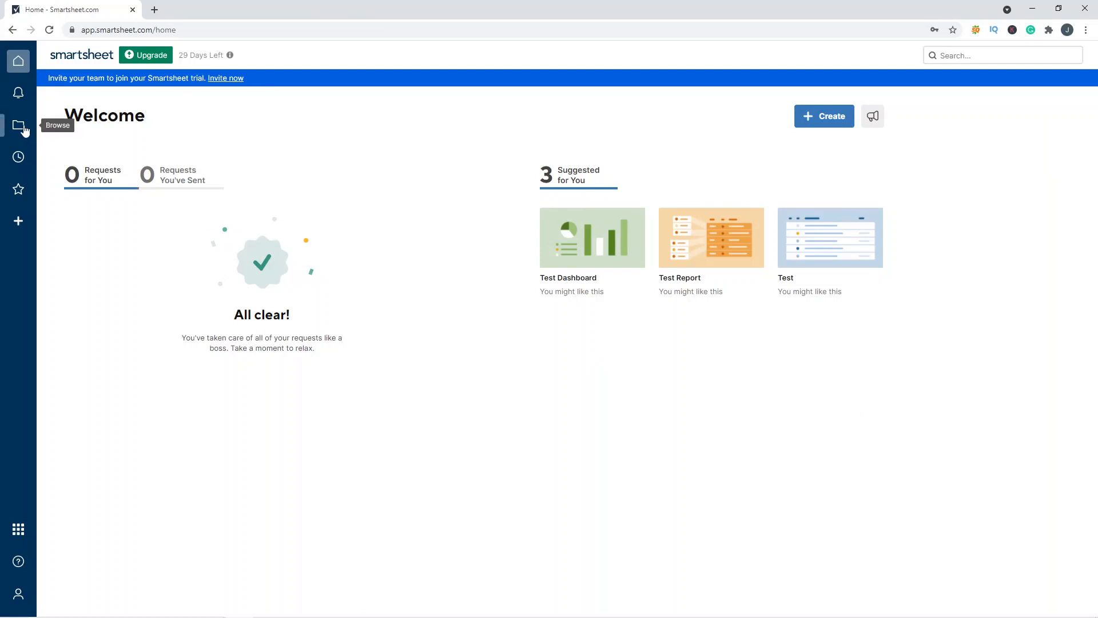
pyautogui.click(21, 127)
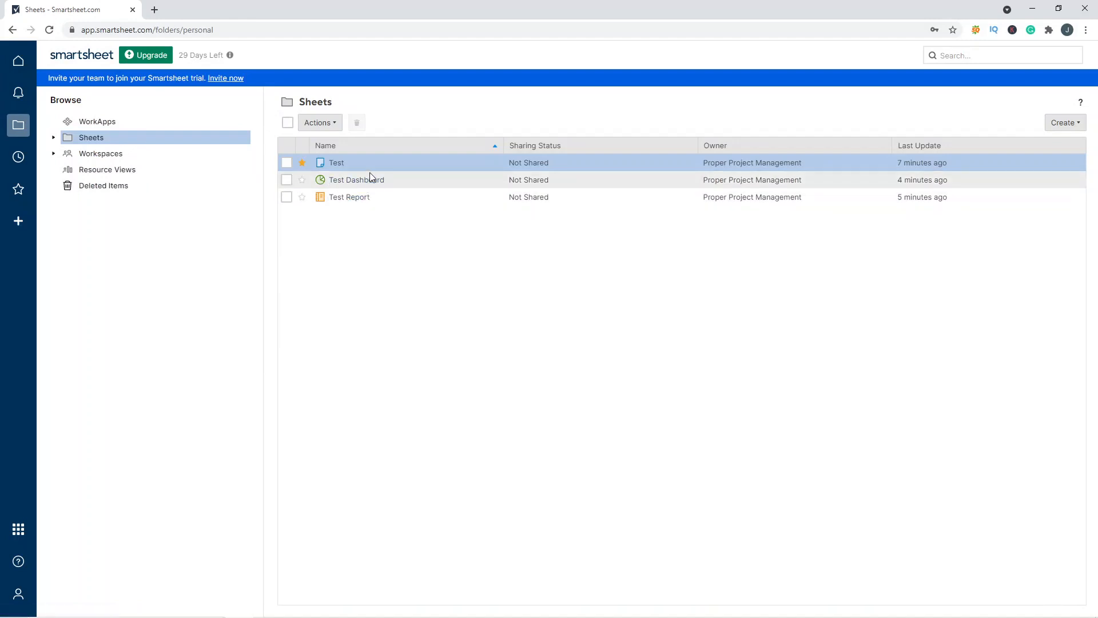
pyautogui.click(348, 162)
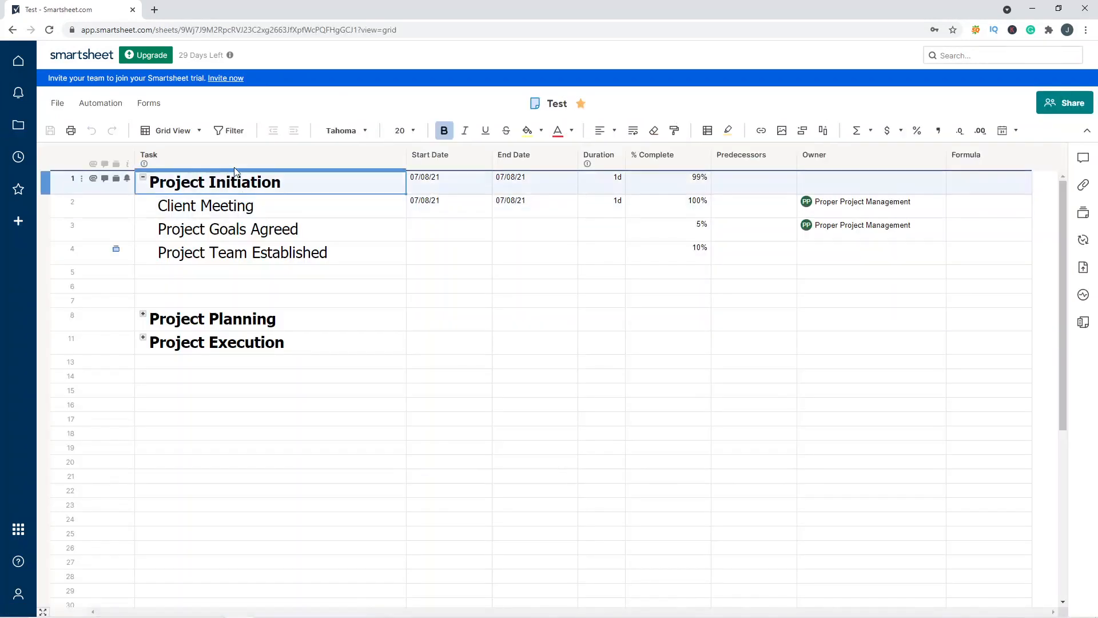
pyautogui.click(184, 134)
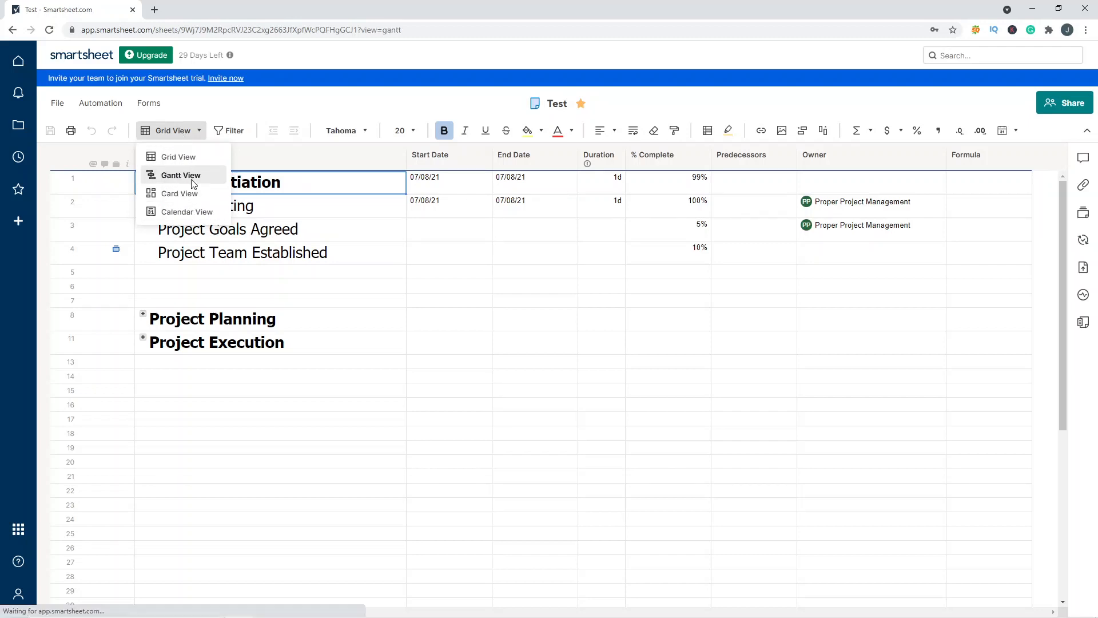
pyautogui.click(193, 184)
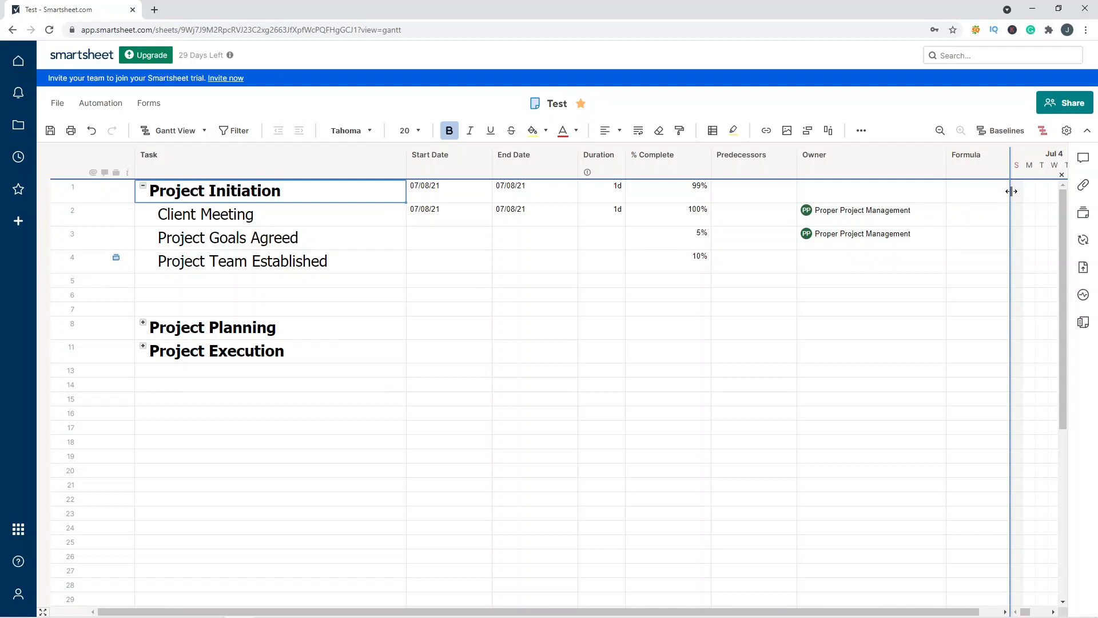
# Step: Widen the Gantt chart pane and fill the Client Meeting start date 07/08/21 down the Start Date column to row 13
pyautogui.moveTo(1011, 191); pyautogui.dragTo(388, 232)
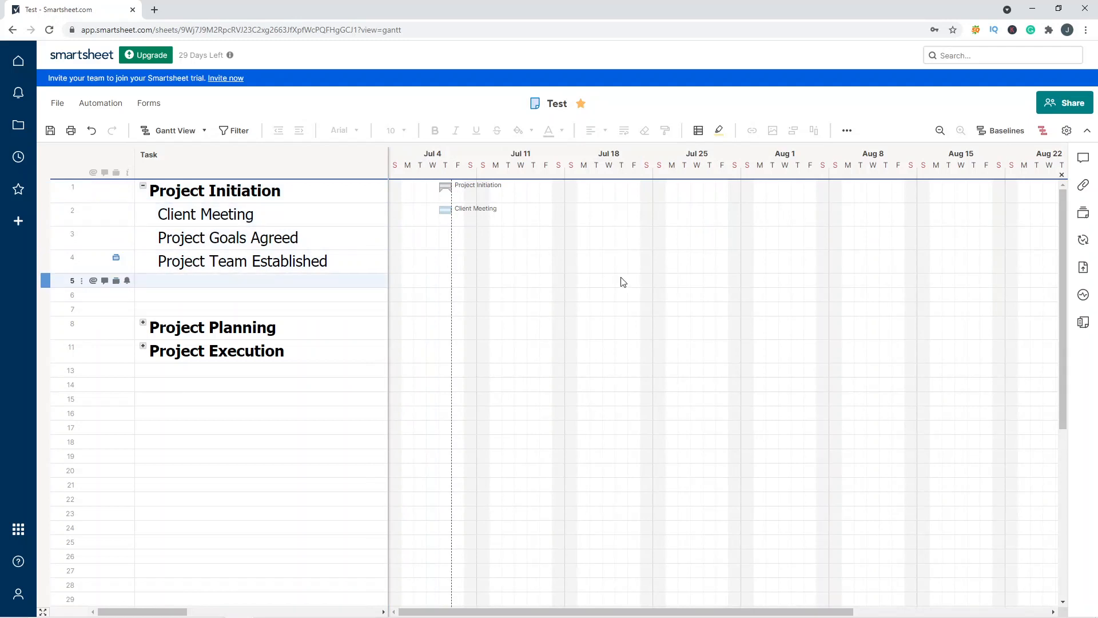
pyautogui.moveTo(387, 263); pyautogui.dragTo(841, 267)
pyautogui.click(461, 236)
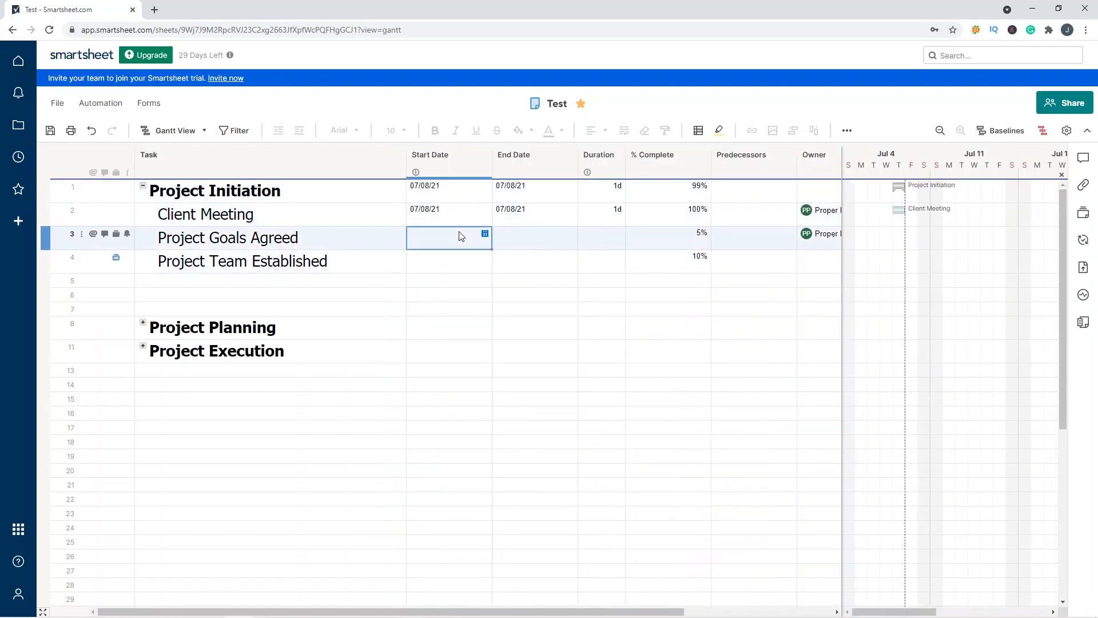
pyautogui.press('Up')
pyautogui.moveTo(491, 226); pyautogui.dragTo(506, 365)
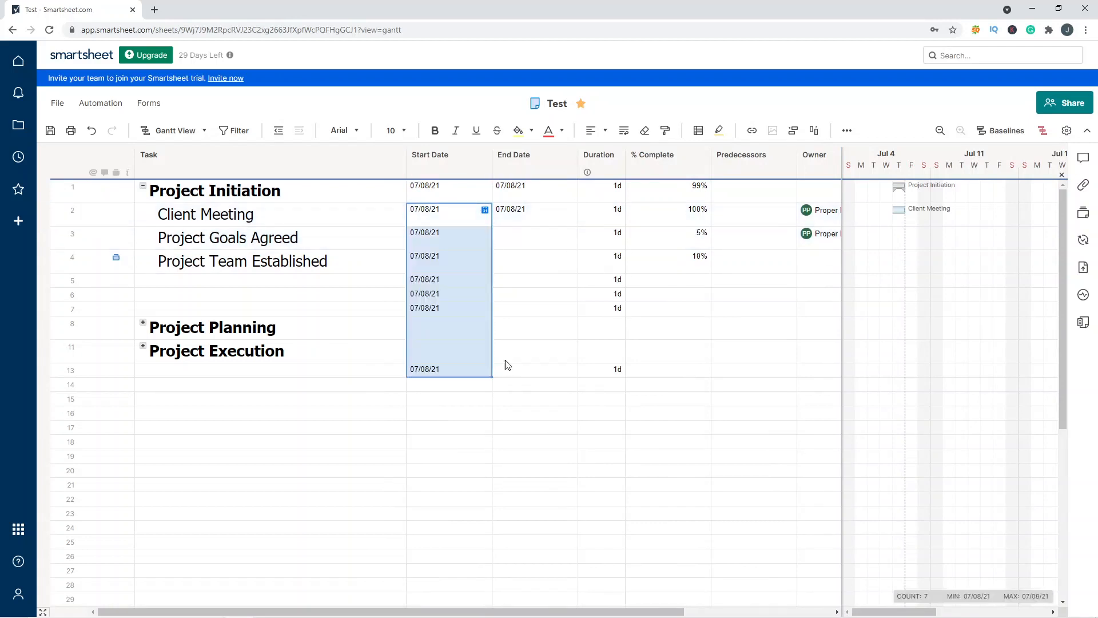
# Step: Set the Duration of rows 3 to 7 to 5 days and try the same value on the Project Planning row
pyautogui.click(532, 242)
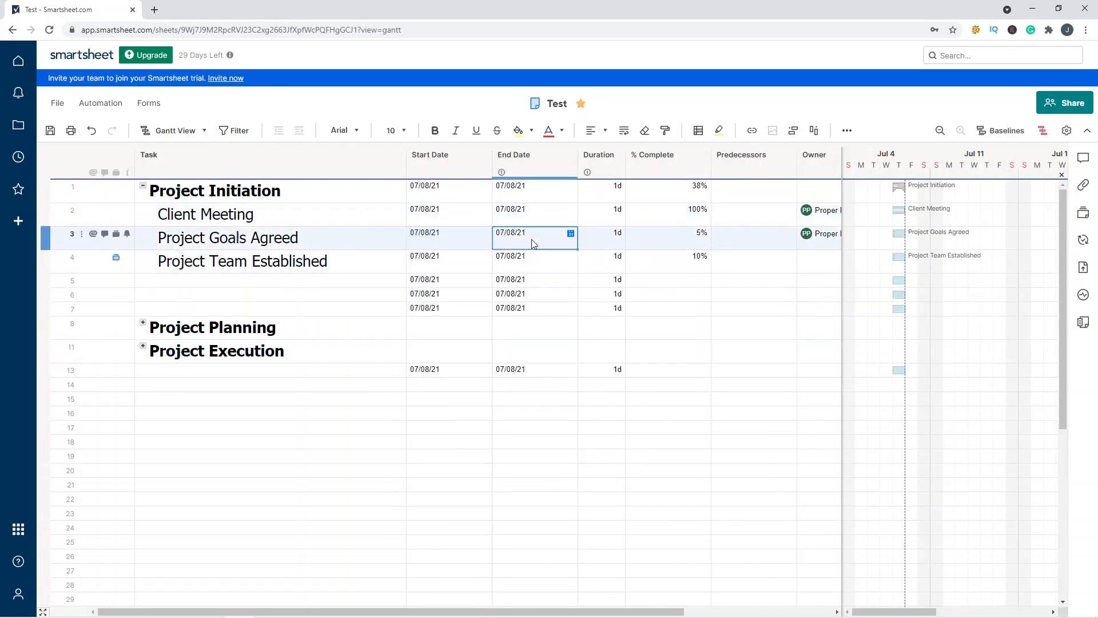
pyautogui.click(618, 238)
pyautogui.write('5')
pyautogui.press('Return')
pyautogui.write('5')
pyautogui.press('Return')
pyautogui.write('5')
pyautogui.press('Return')
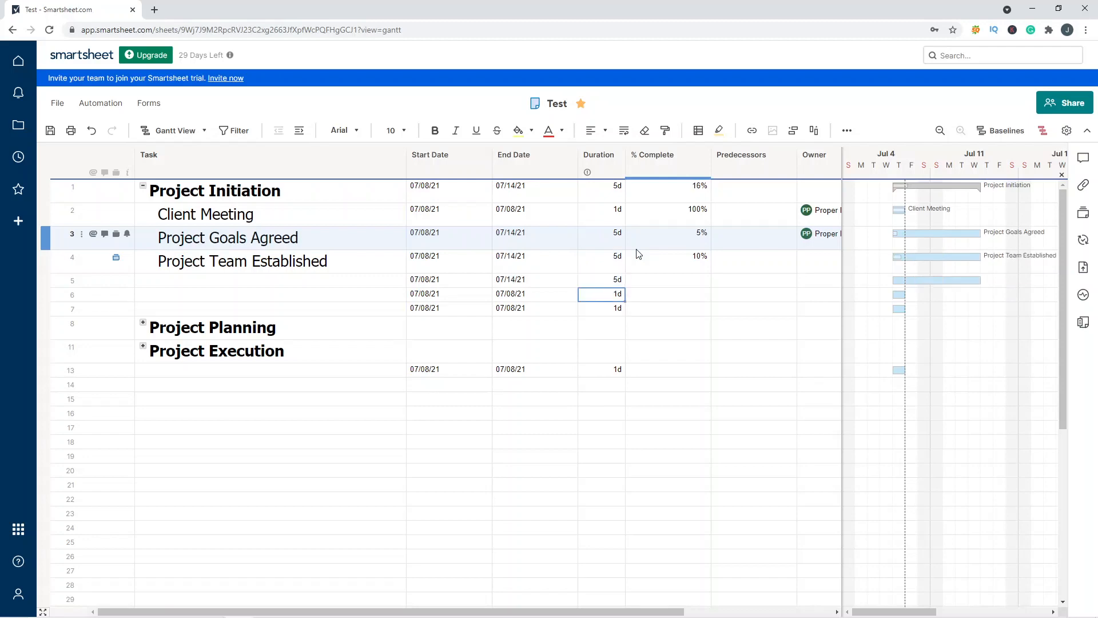
pyautogui.write('5')
pyautogui.press('Return')
pyautogui.write('5')
pyautogui.press('Return')
pyautogui.write('5')
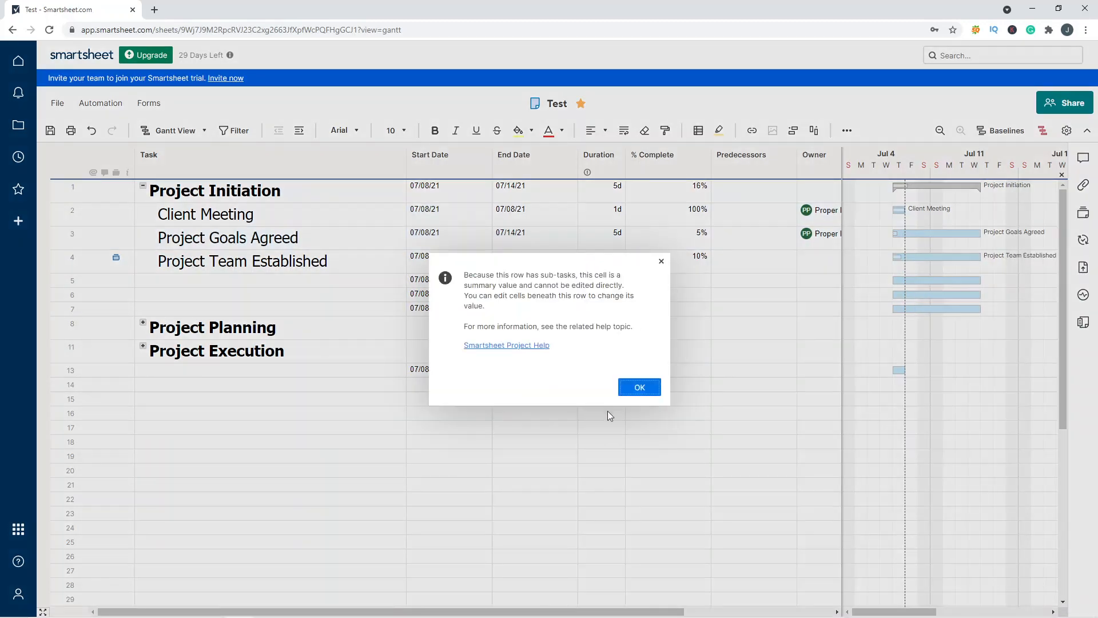
pyautogui.press('Return')
# Step: Link the end of the Project Goals Agreed bar to Project Team Established as its predecessor and check the Predecessors cells
pyautogui.click(980, 238)
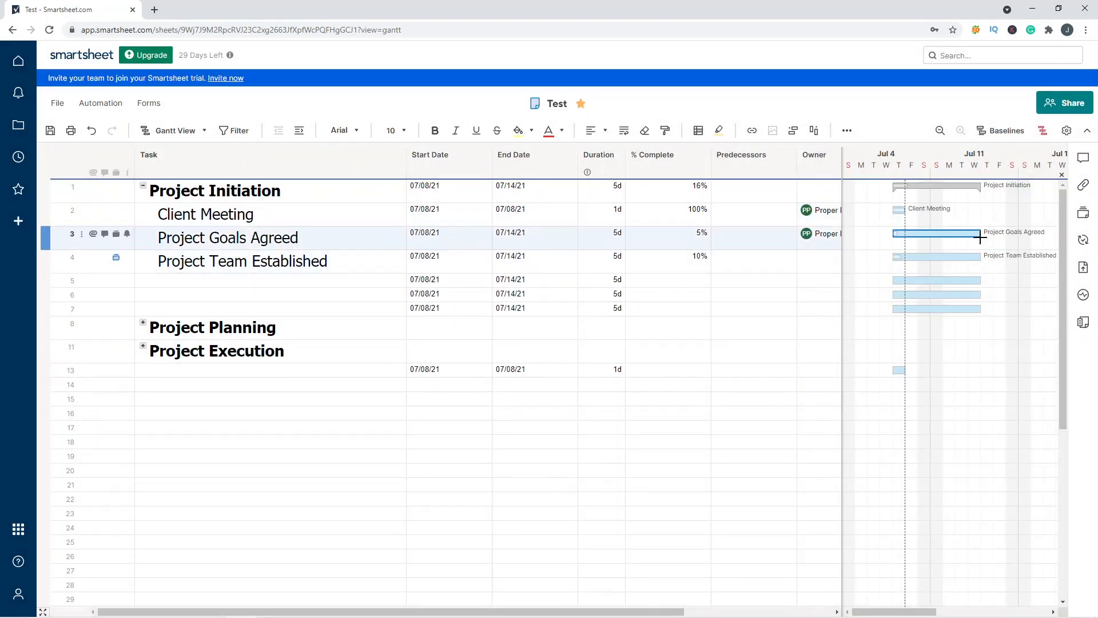
pyautogui.moveTo(907, 252); pyautogui.dragTo(917, 259)
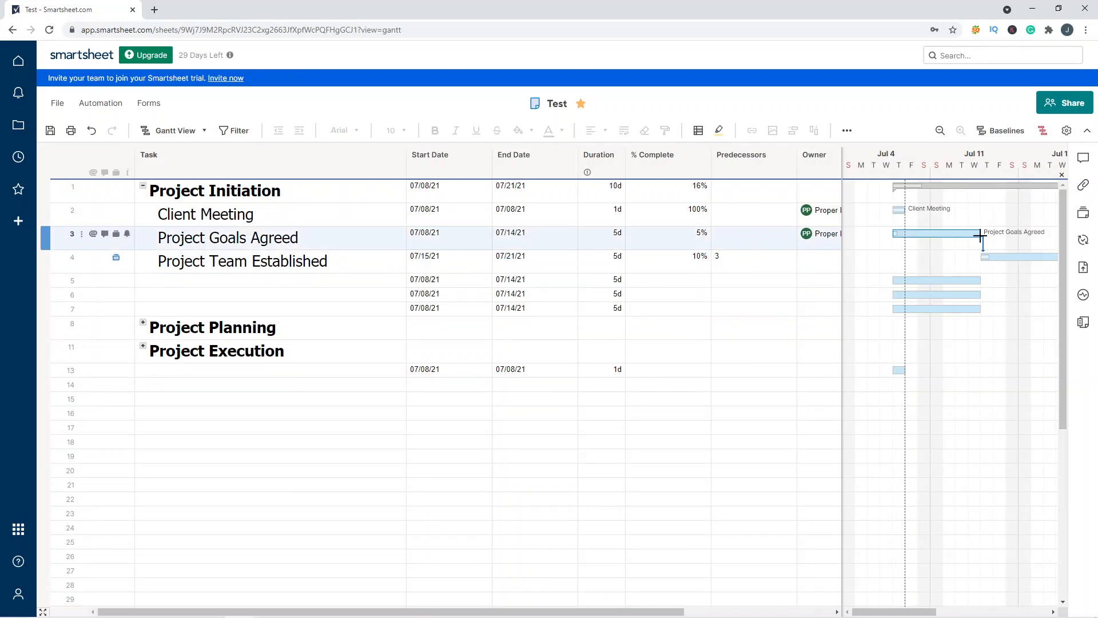
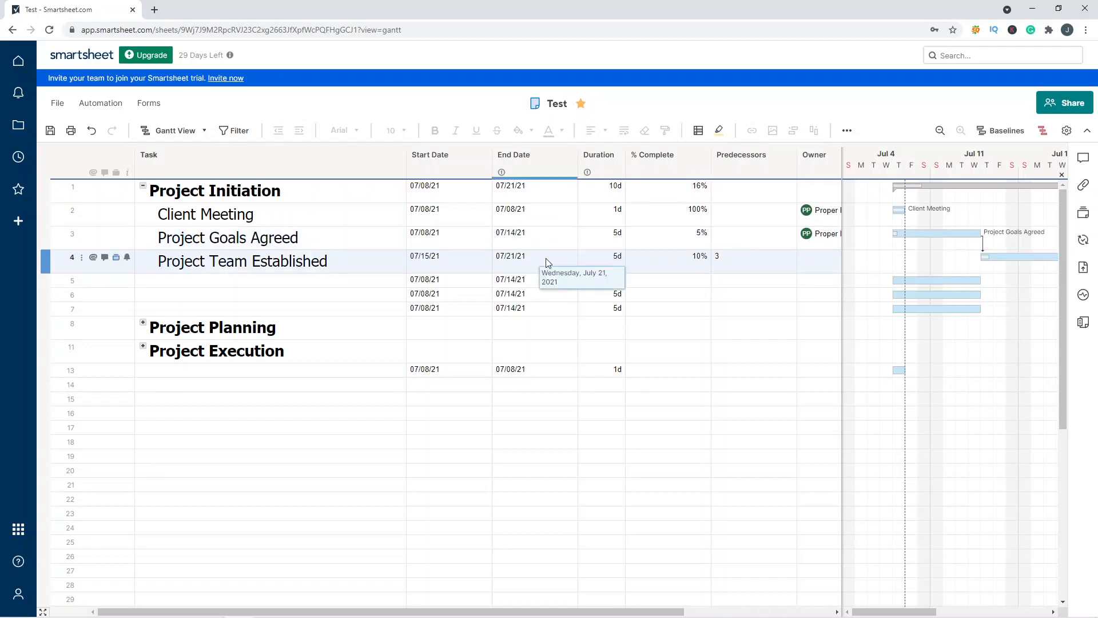
pyautogui.click(738, 261)
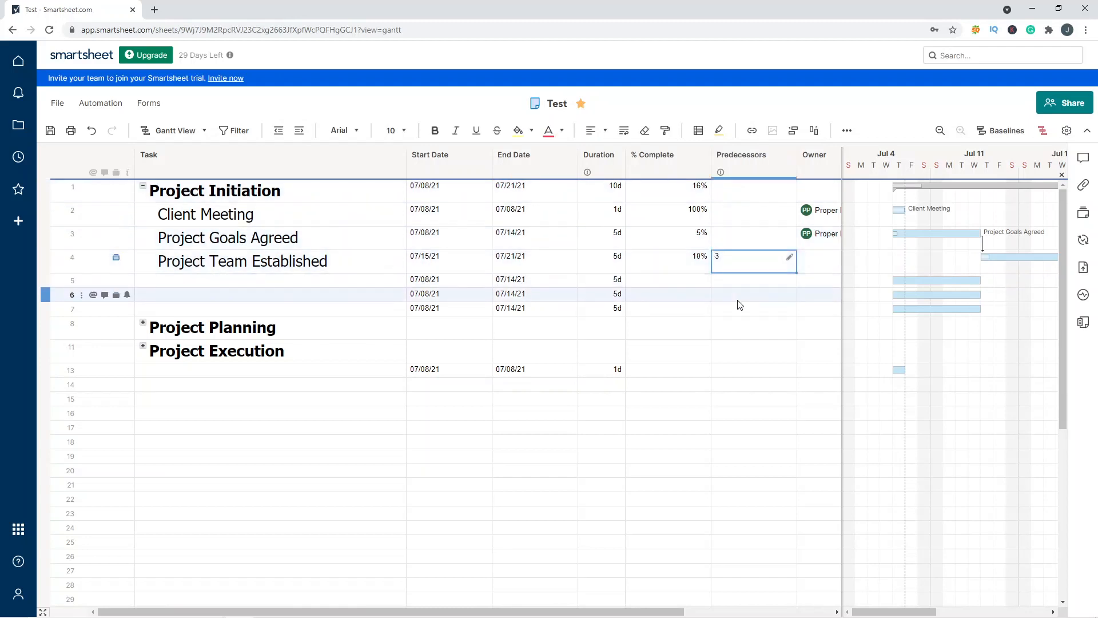
pyautogui.click(739, 280)
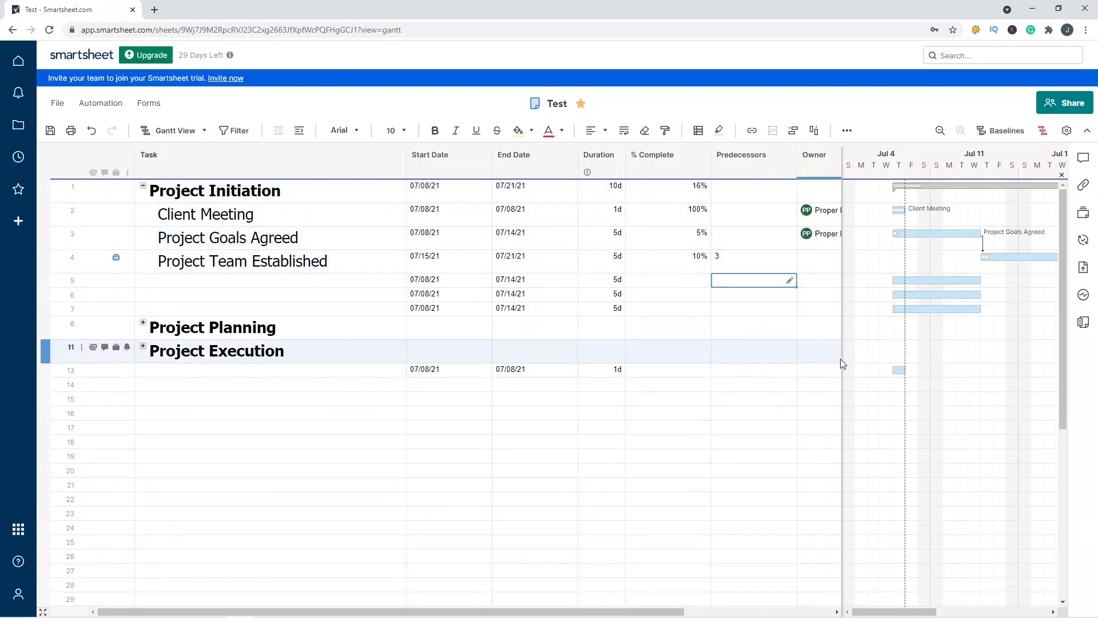
# Step: Widen the Gantt chart pane and move the row 5 bar to run from 07/10/21 to 07/15/21
pyautogui.moveTo(840, 363); pyautogui.dragTo(473, 334)
pyautogui.moveTo(589, 278); pyautogui.dragTo(709, 274)
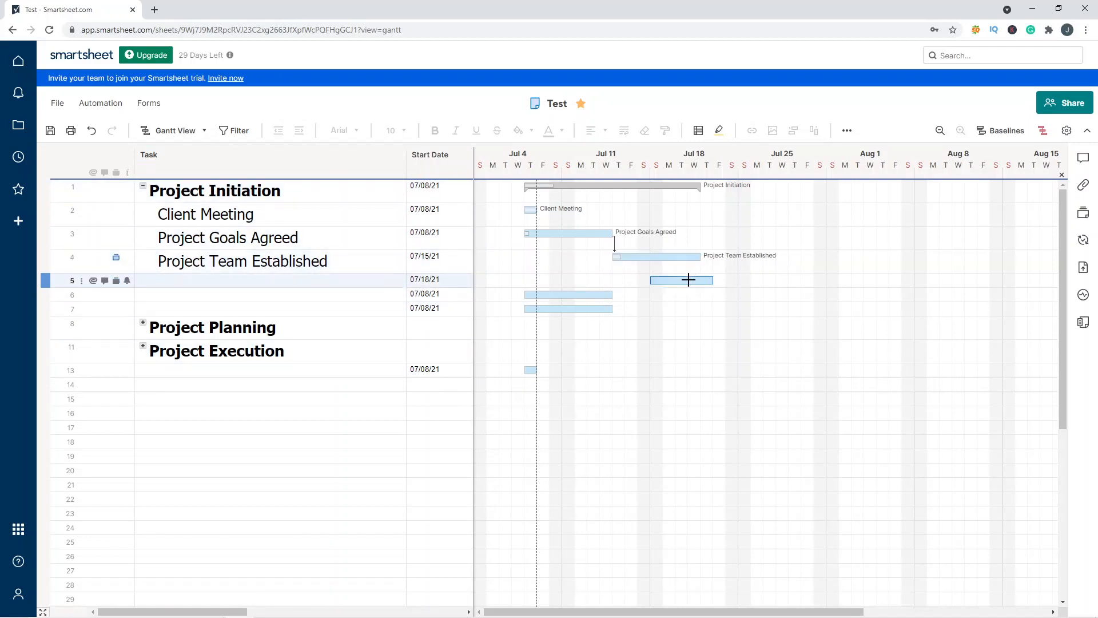
pyautogui.moveTo(689, 278); pyautogui.dragTo(550, 271)
# Step: Move the Project Goals Agreed bar to start on 07/17/21 and extend its end date to 08/04/21
pyautogui.moveTo(584, 233); pyautogui.dragTo(689, 233)
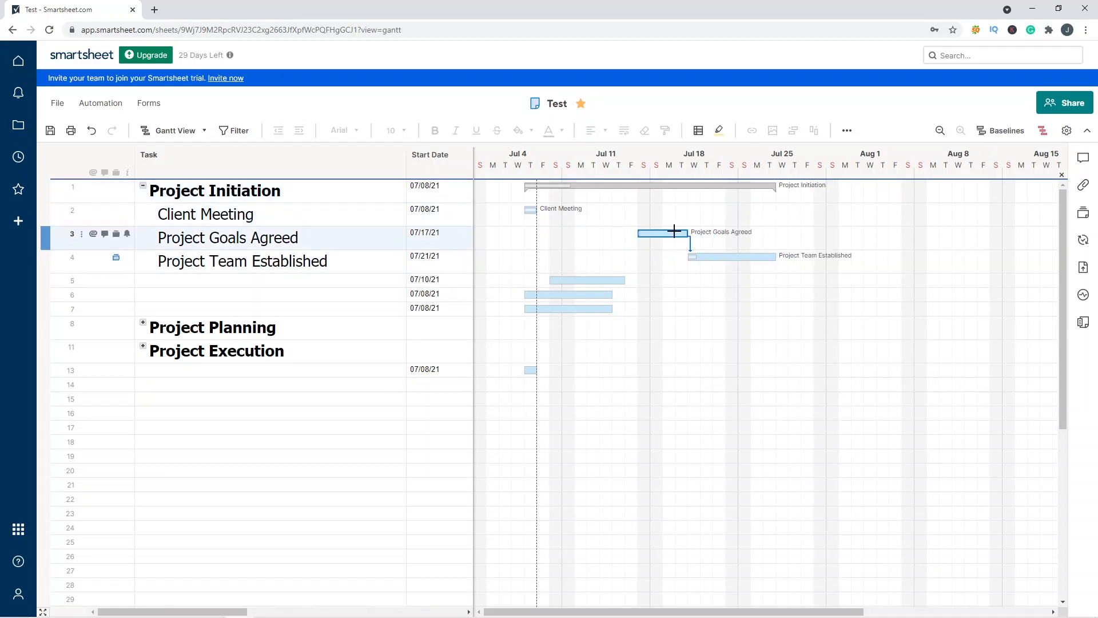
pyautogui.moveTo(688, 233); pyautogui.dragTo(760, 231)
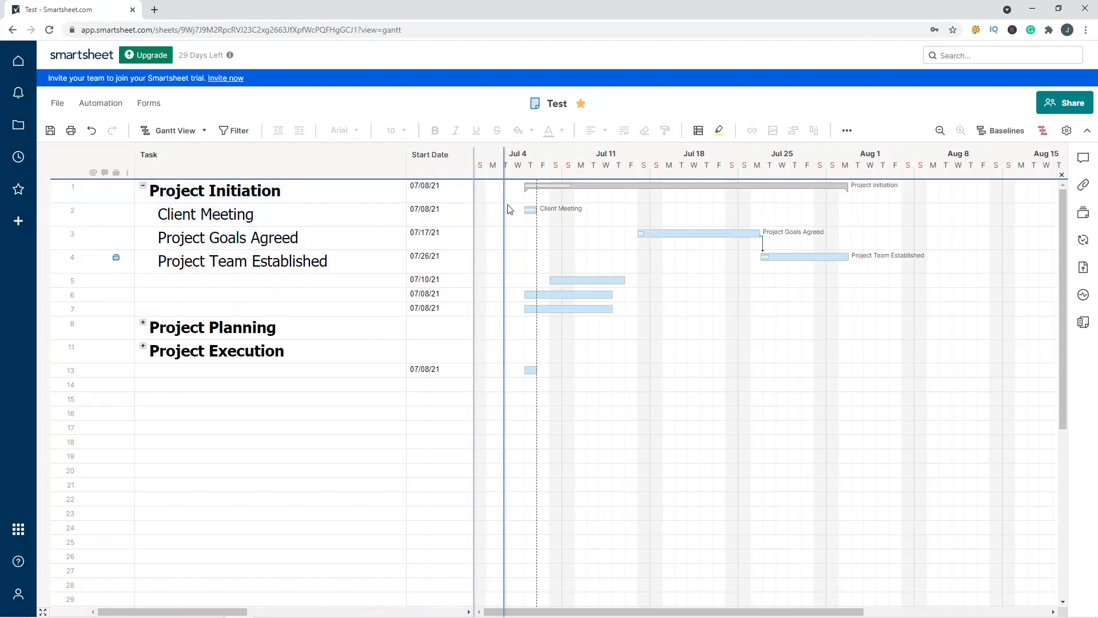
pyautogui.moveTo(507, 209); pyautogui.dragTo(564, 206)
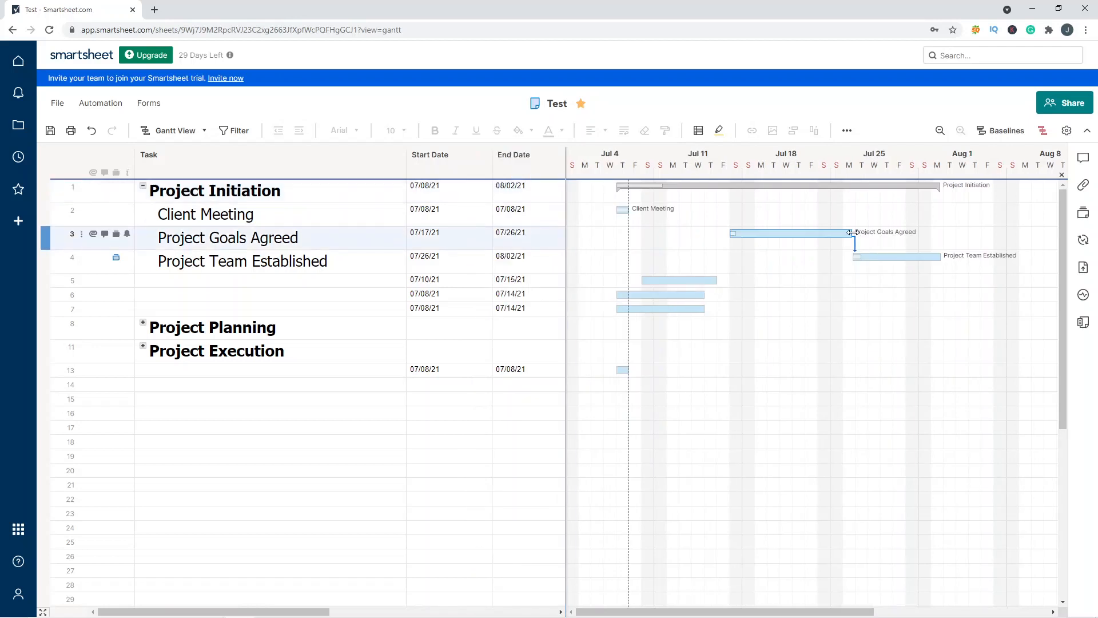
pyautogui.moveTo(852, 233); pyautogui.dragTo(876, 231)
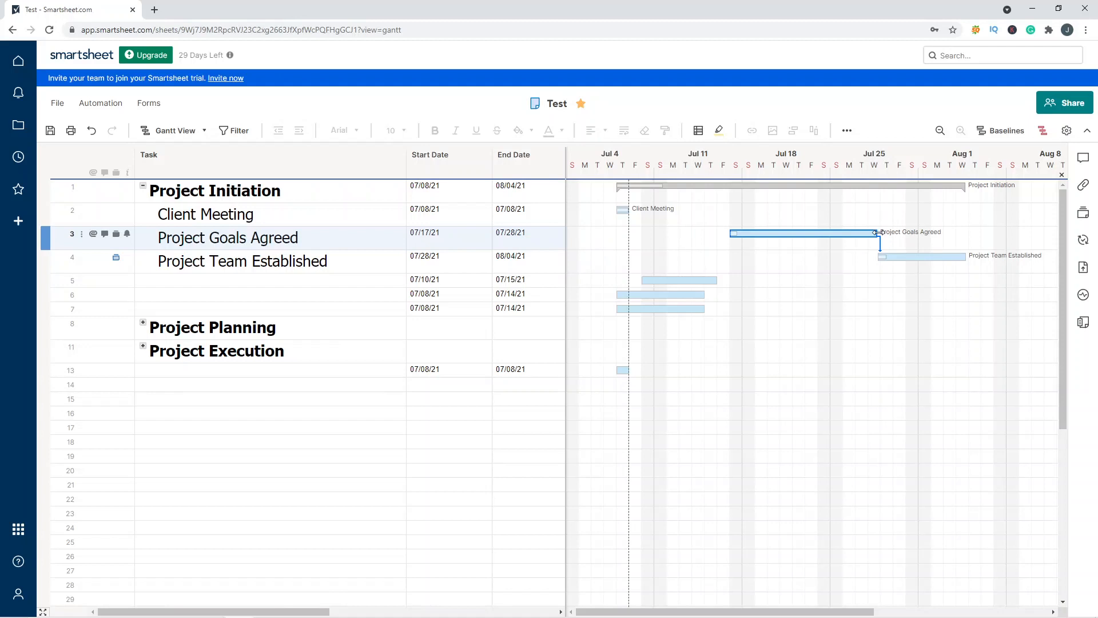
pyautogui.moveTo(877, 233); pyautogui.dragTo(959, 232)
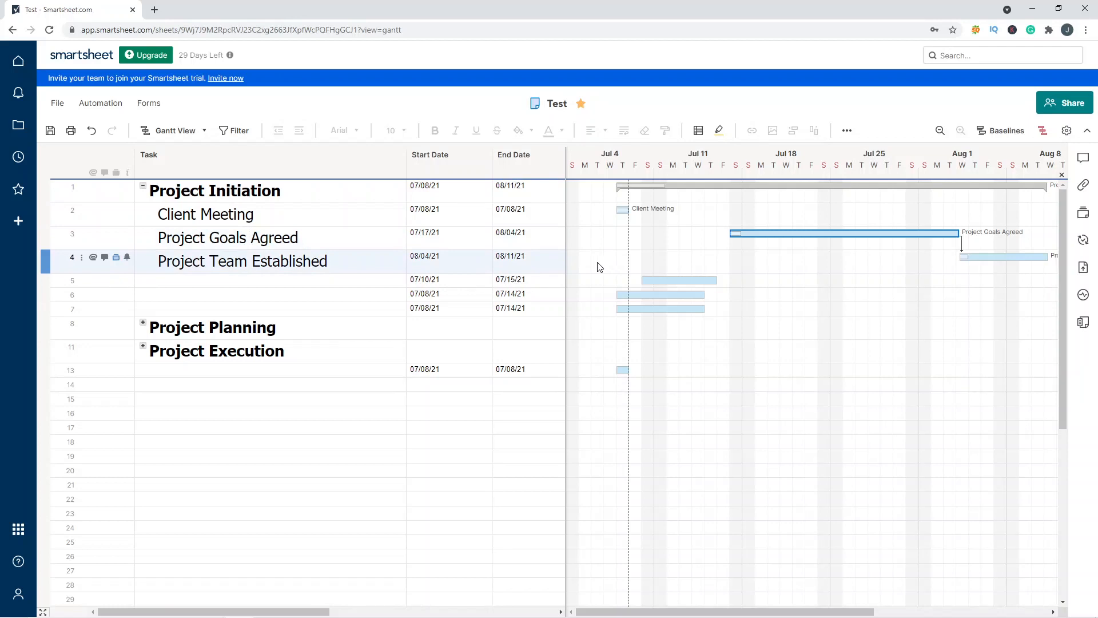
# Step: View the rescheduled tasks in Grid View and return to Gantt View
pyautogui.click(176, 130)
pyautogui.click(175, 157)
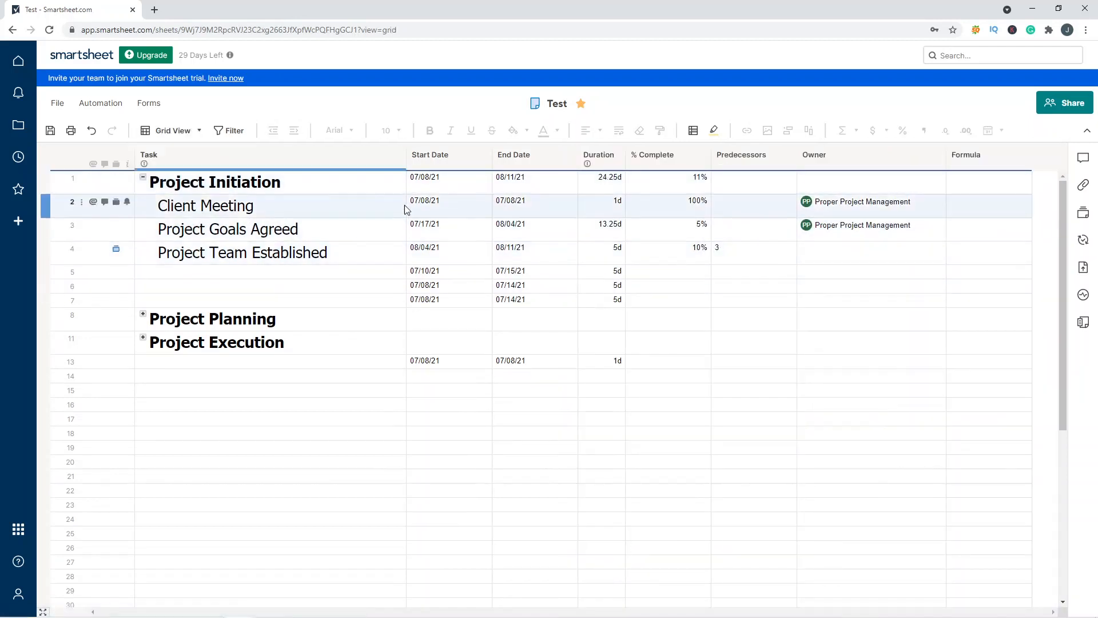
pyautogui.click(171, 131)
pyautogui.click(171, 194)
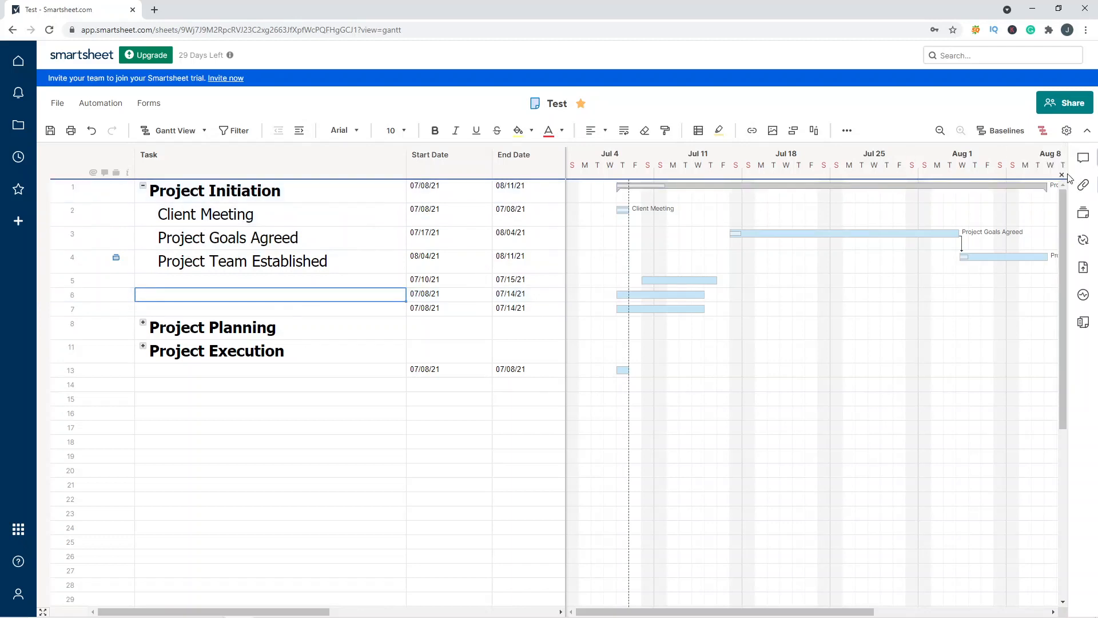
# Step: Switch the sheet to Card View and add a new lane named Project Planning
pyautogui.click(203, 133)
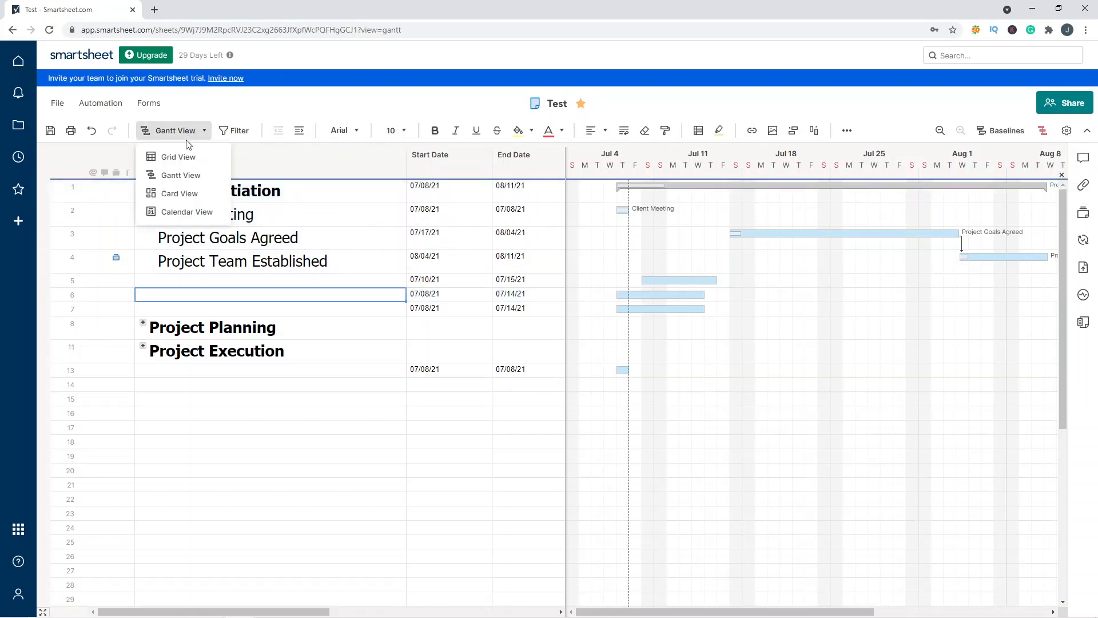
pyautogui.click(184, 190)
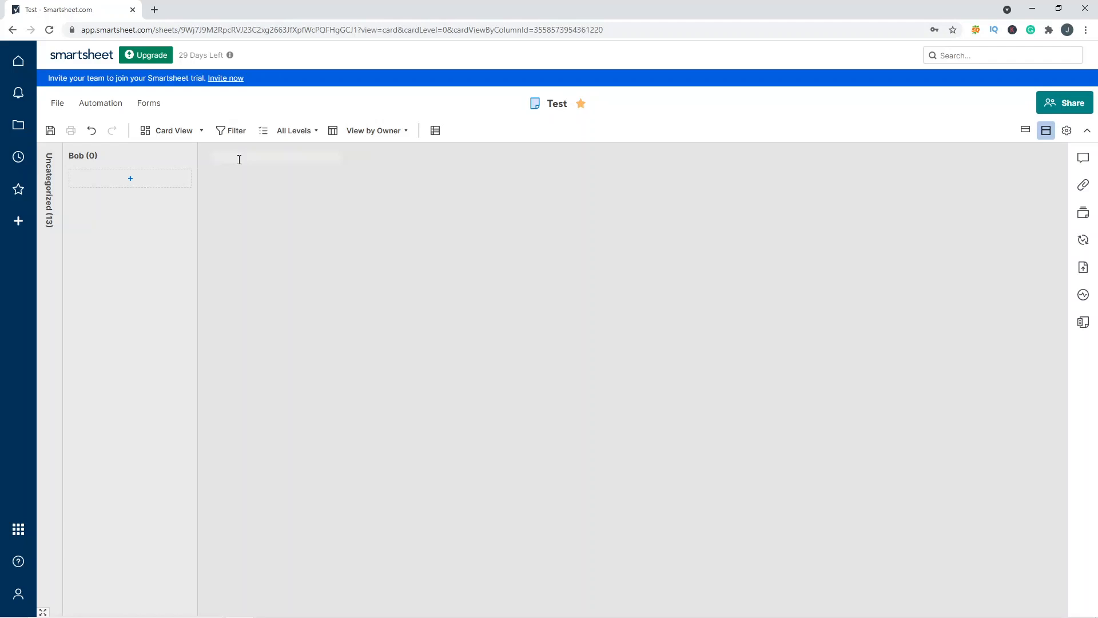
pyautogui.write('Proje')
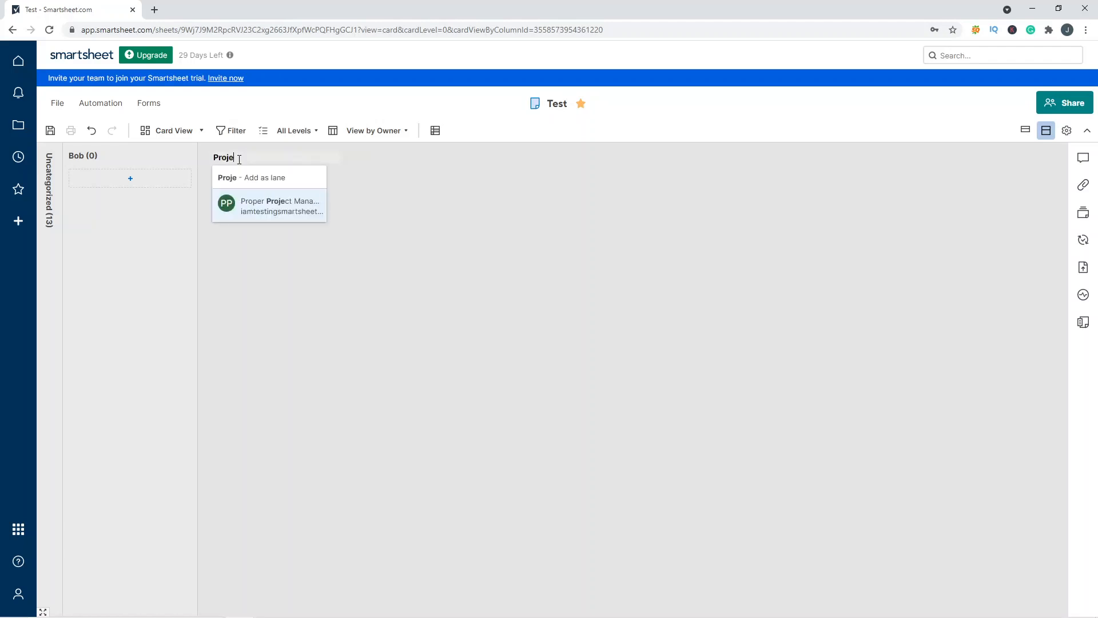
pyautogui.write('ct Plan')
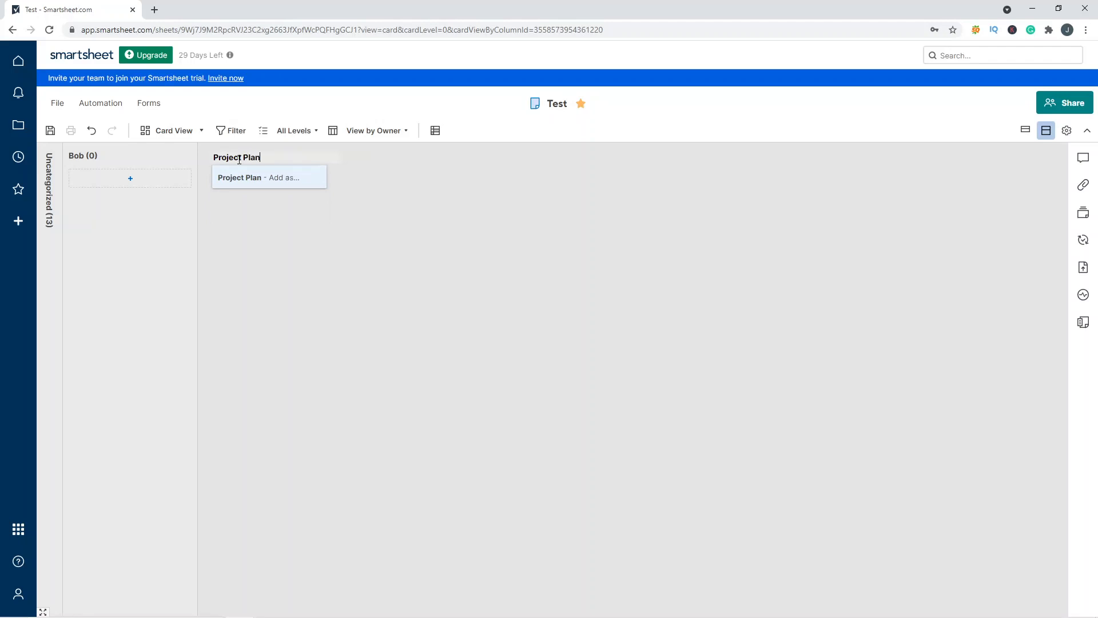
pyautogui.write('ning')
pyautogui.press('Return')
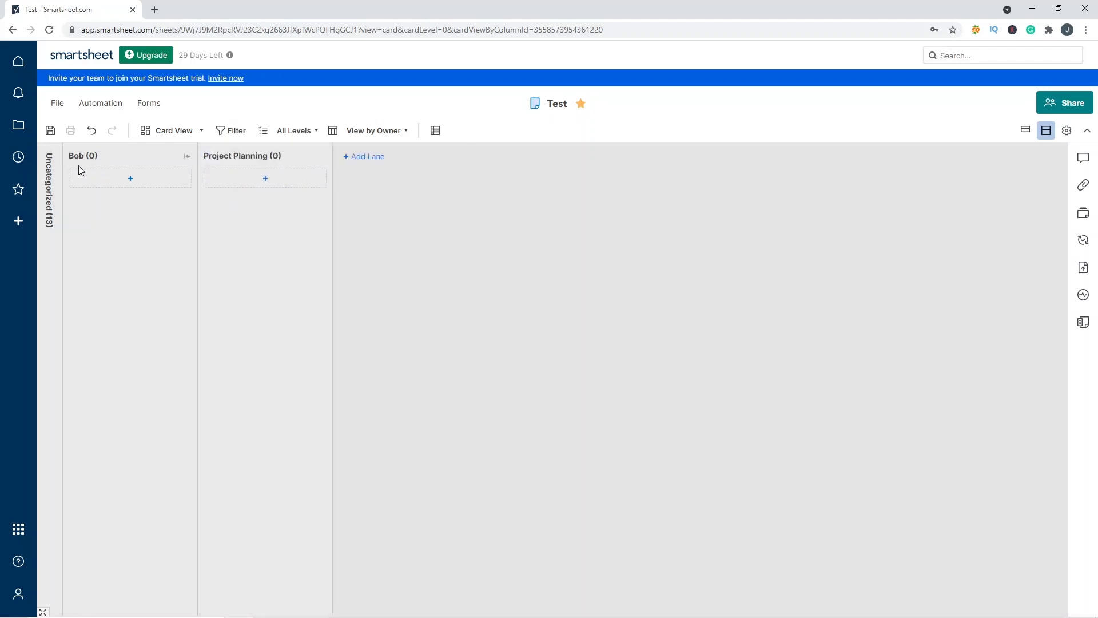
# Step: Add two cards, "Getting the drinks" and "Drinking the drinks", to the owner lane just before Project Planning
pyautogui.click(236, 160)
pyautogui.click(552, 325)
pyautogui.click(233, 181)
pyautogui.click(171, 178)
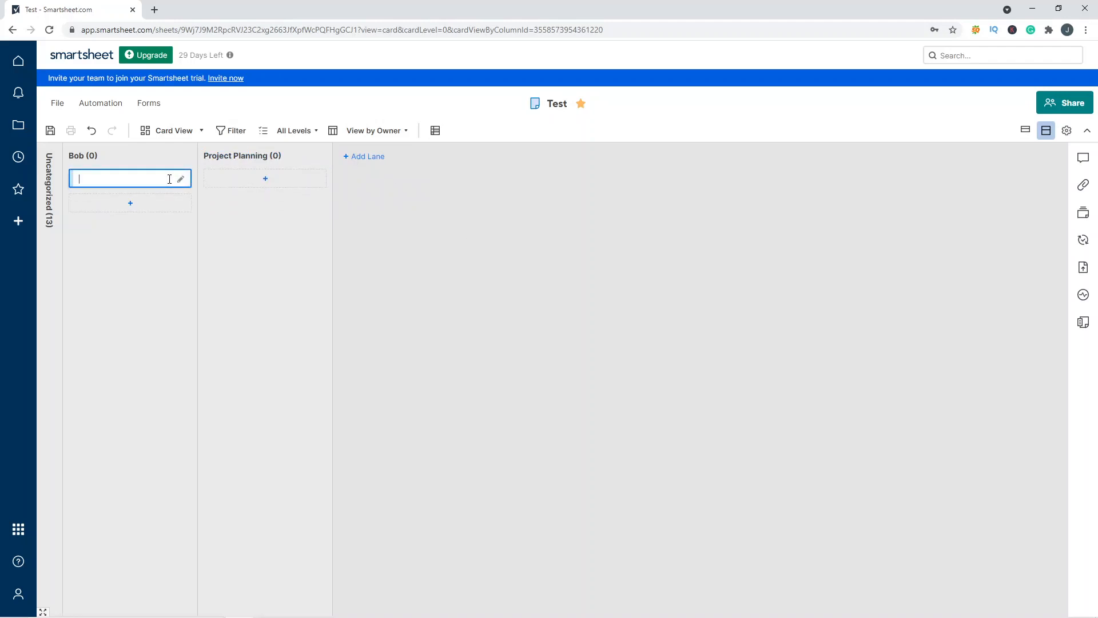
pyautogui.write('Getting the drinks')
pyautogui.press('Return')
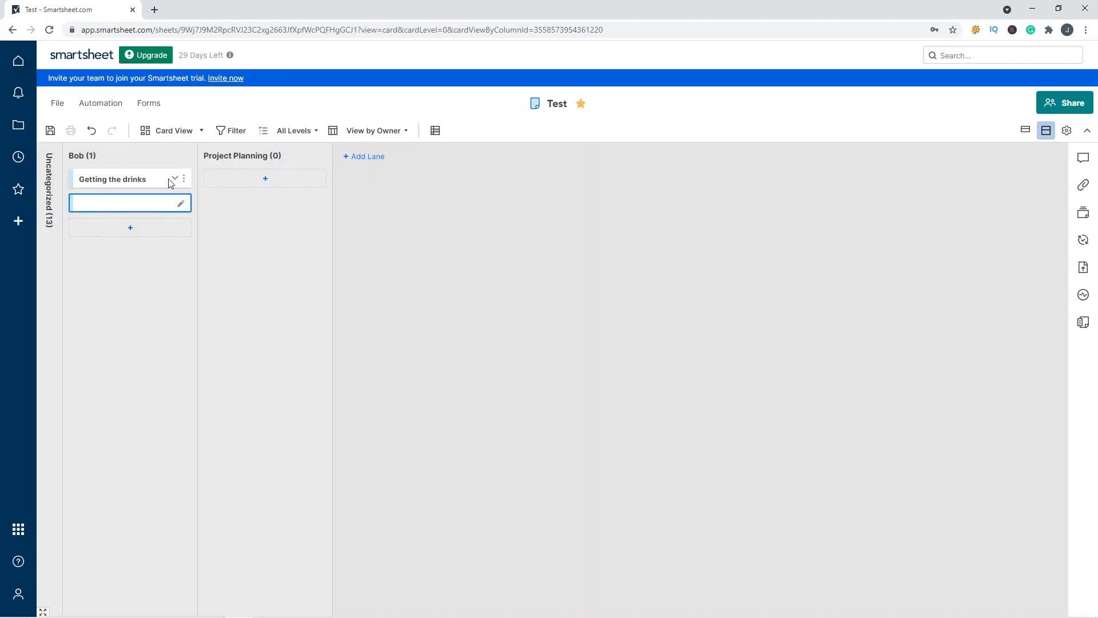
pyautogui.write('Drinking the drinks')
pyautogui.press('Return')
pyautogui.click(311, 256)
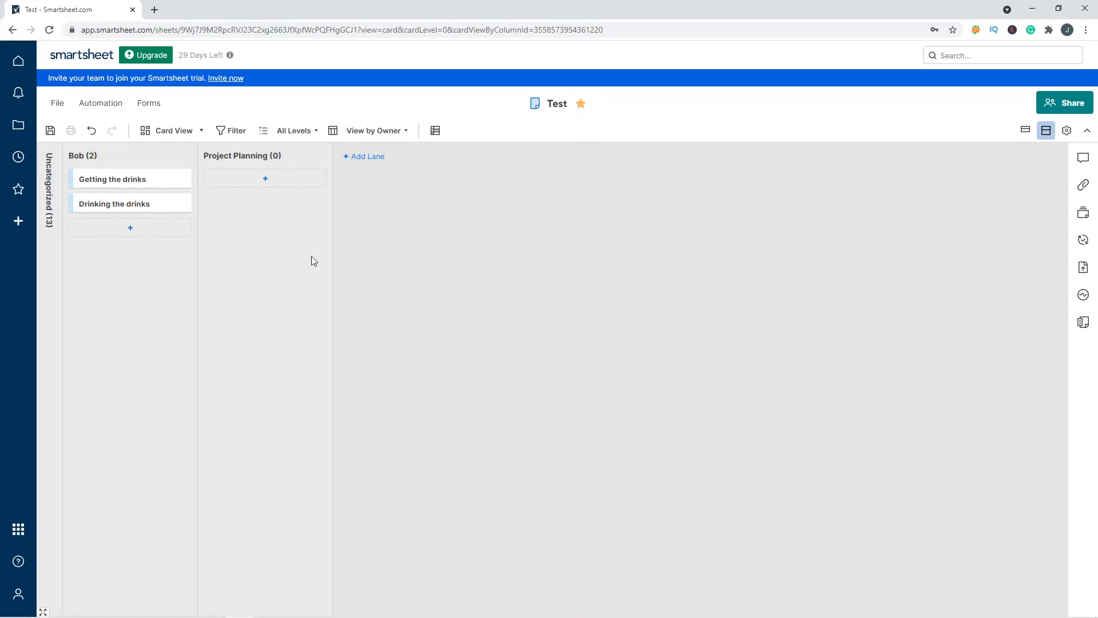
# Step: Check the rows of the two new cards in Grid View and return to Card View
pyautogui.click(171, 131)
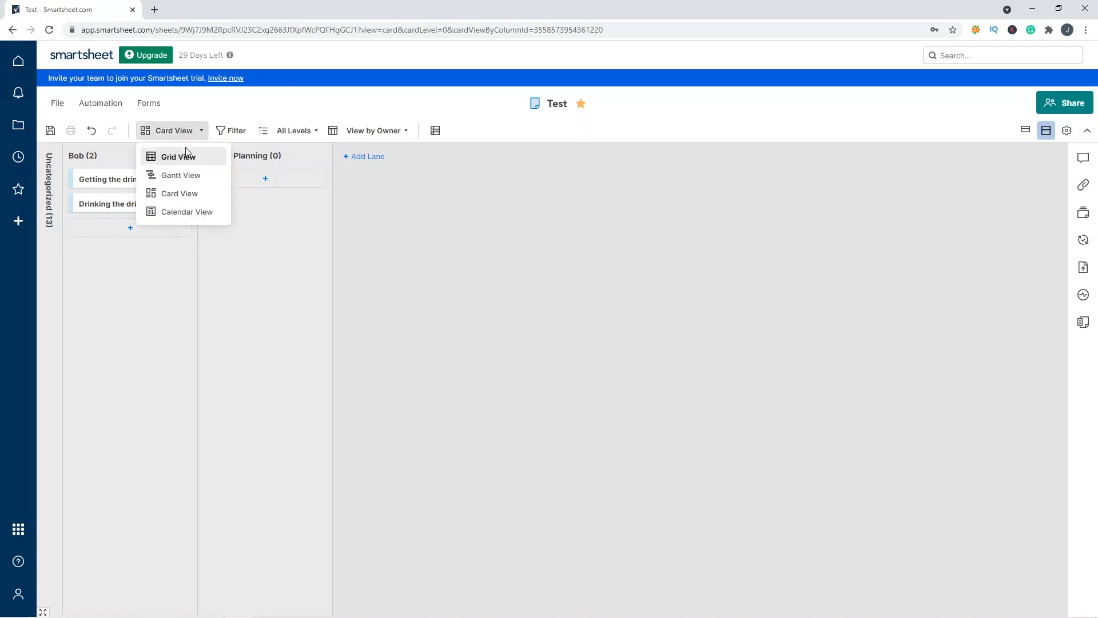
pyautogui.click(181, 153)
pyautogui.moveTo(197, 376); pyautogui.dragTo(201, 391)
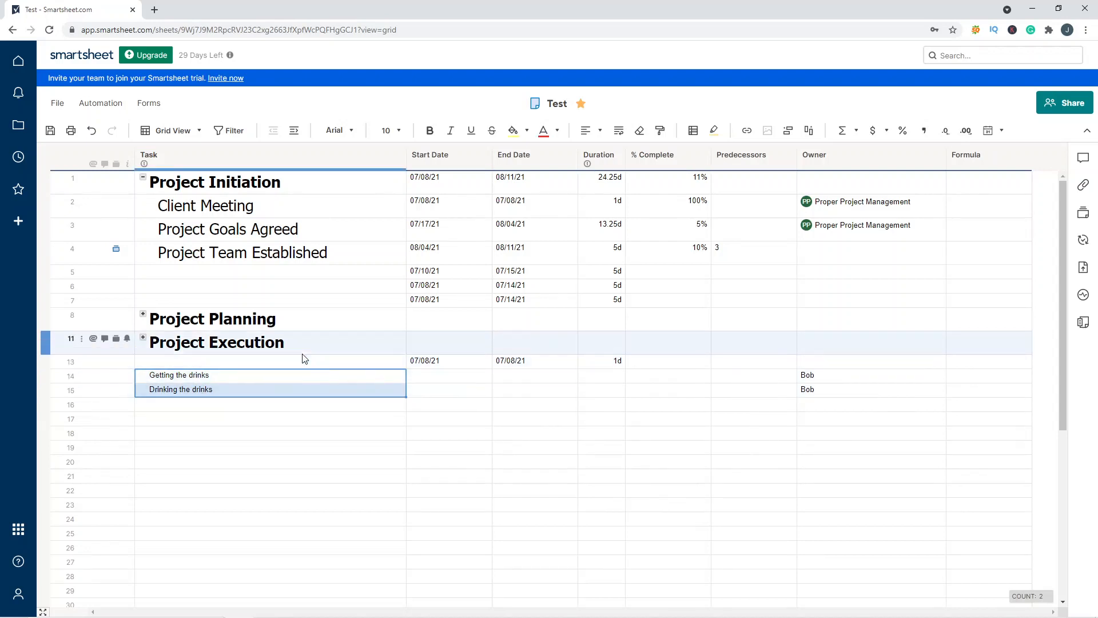
pyautogui.click(169, 131)
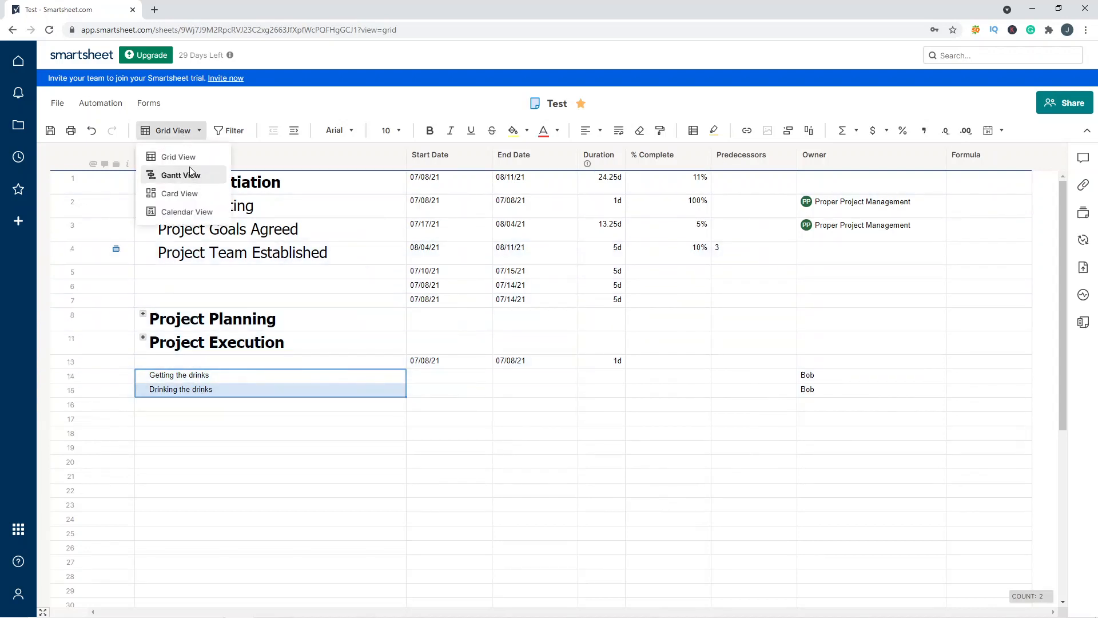
pyautogui.click(189, 193)
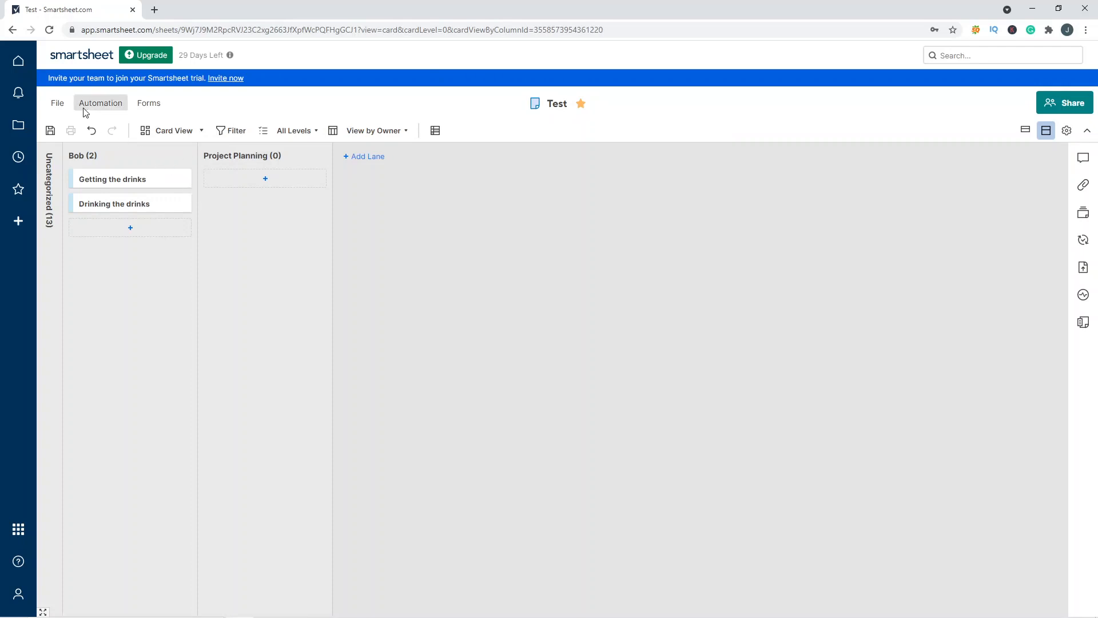
# Step: Return to the home page and open the account's Plan & Billing Info
pyautogui.click(19, 62)
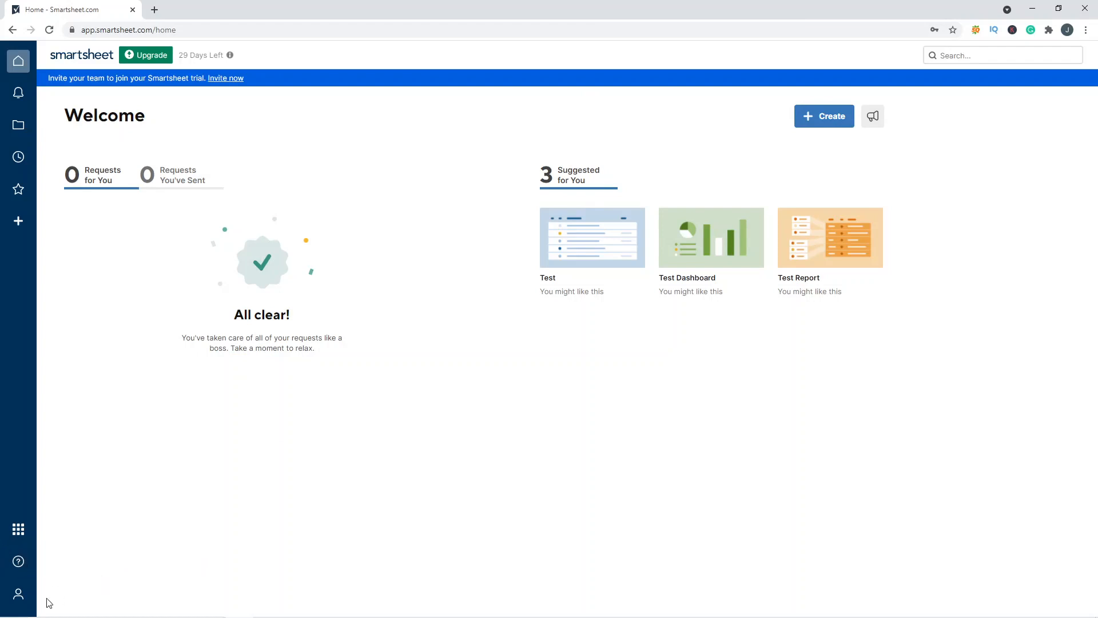
pyautogui.click(18, 595)
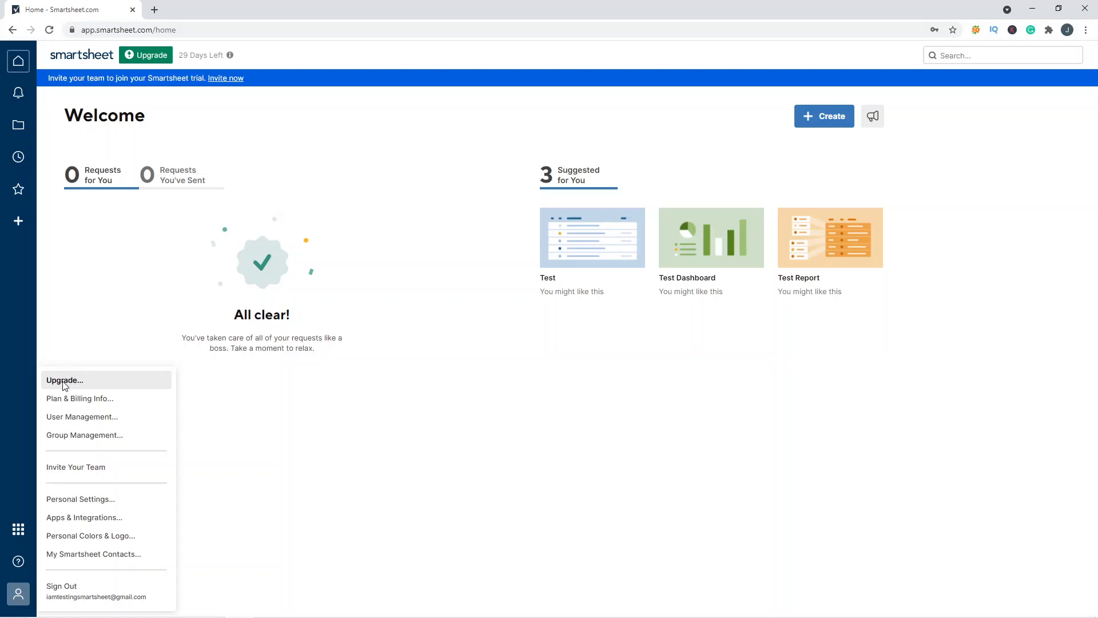
pyautogui.click(89, 399)
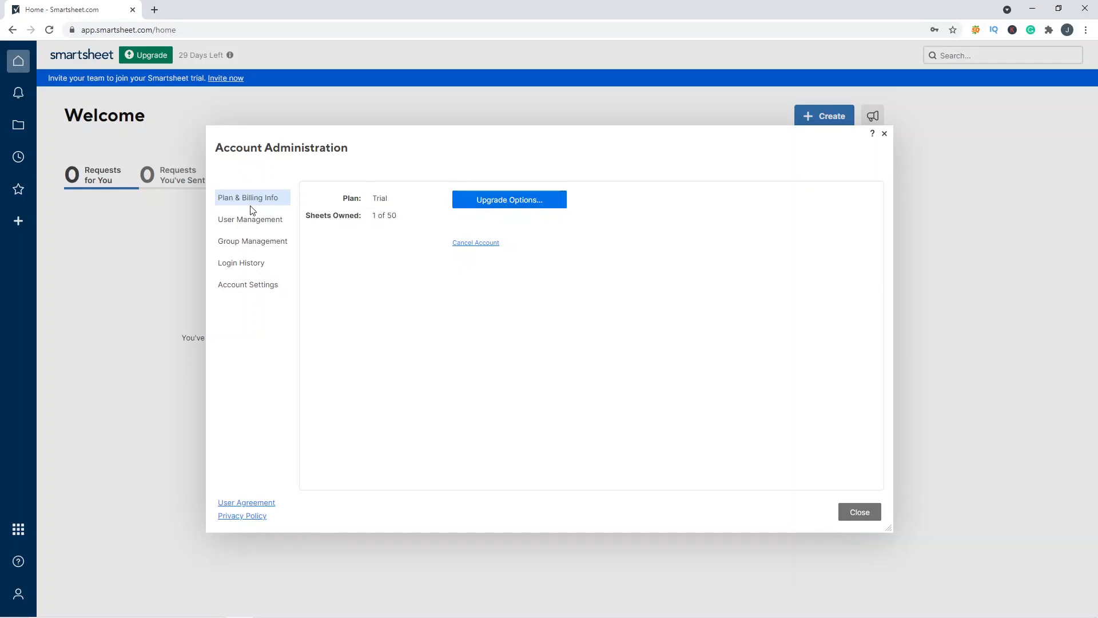
# Step: Review the account's User Management with its additional actions, Group Management and Login History
pyautogui.click(265, 217)
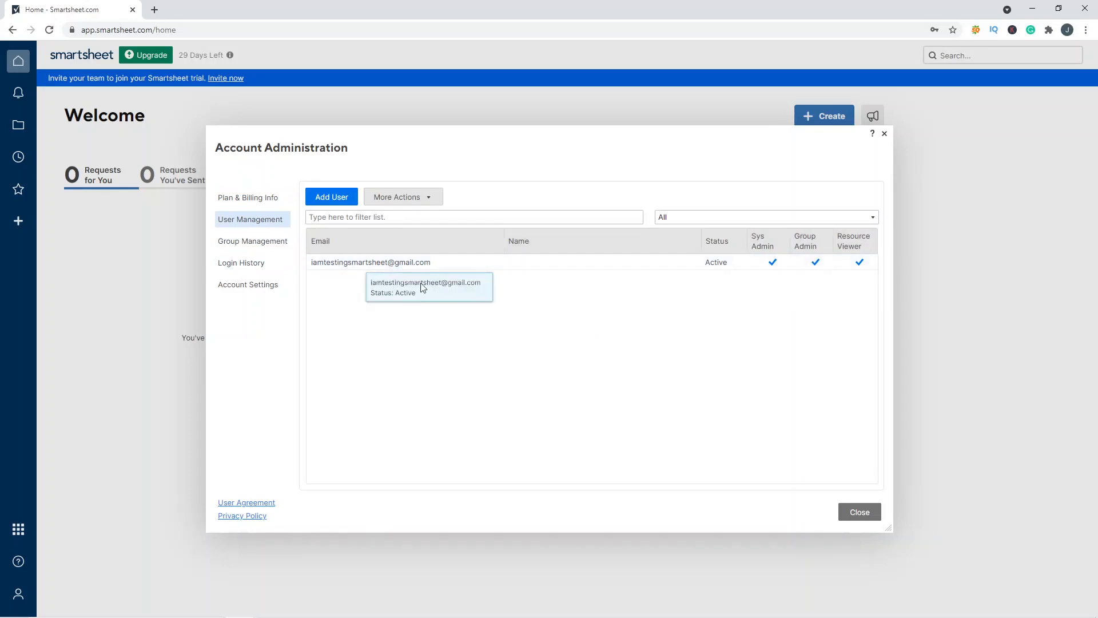
pyautogui.click(269, 244)
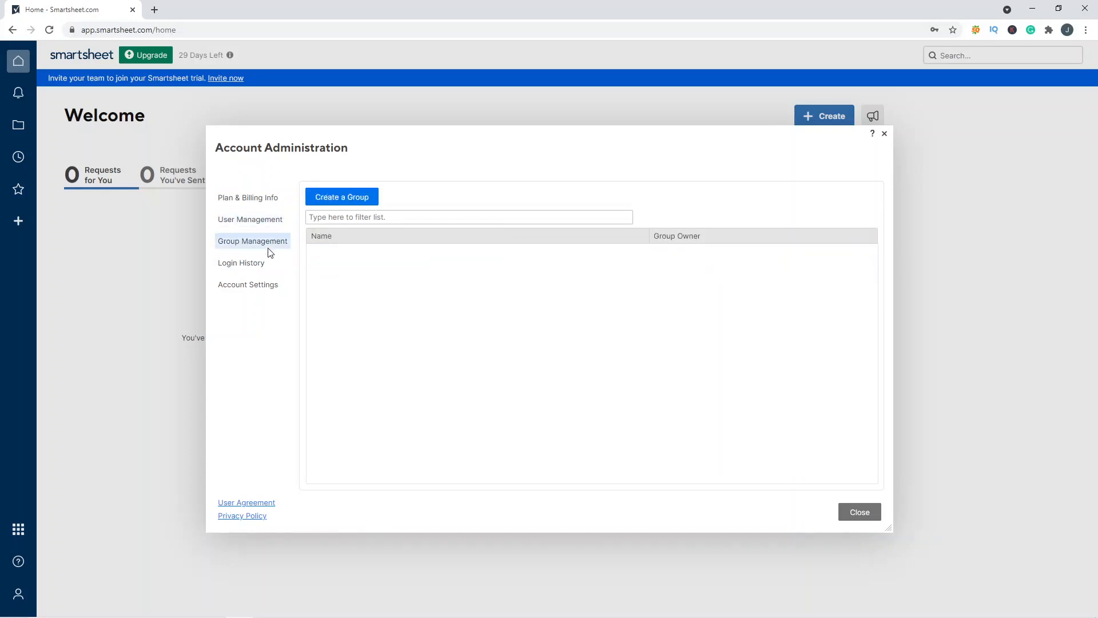
pyautogui.click(252, 220)
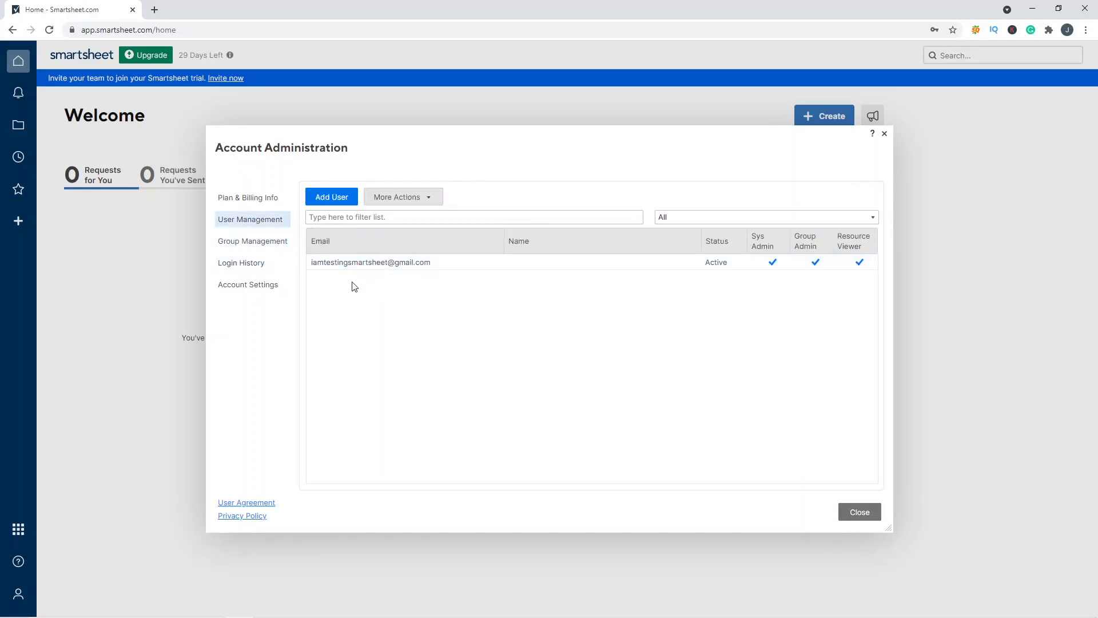
pyautogui.click(415, 199)
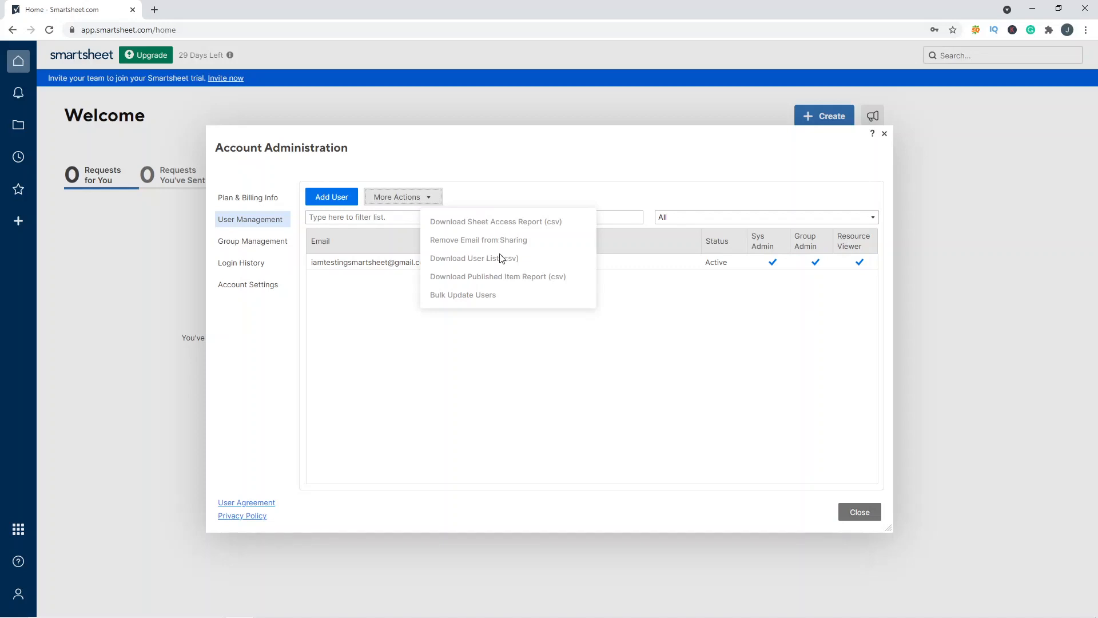
pyautogui.click(686, 295)
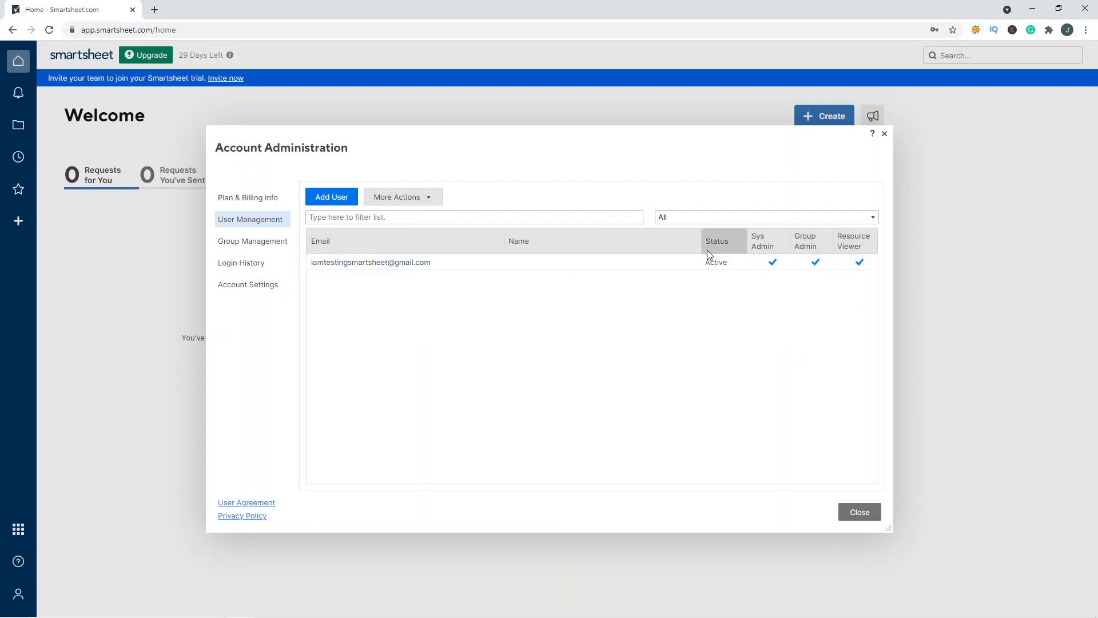
pyautogui.click(255, 242)
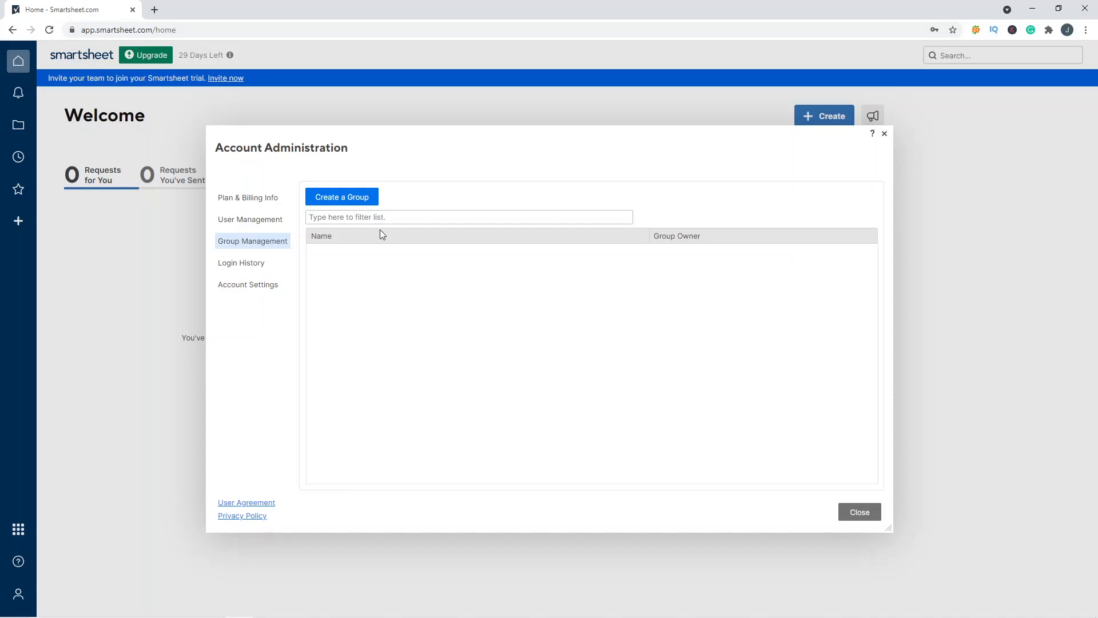
pyautogui.click(261, 263)
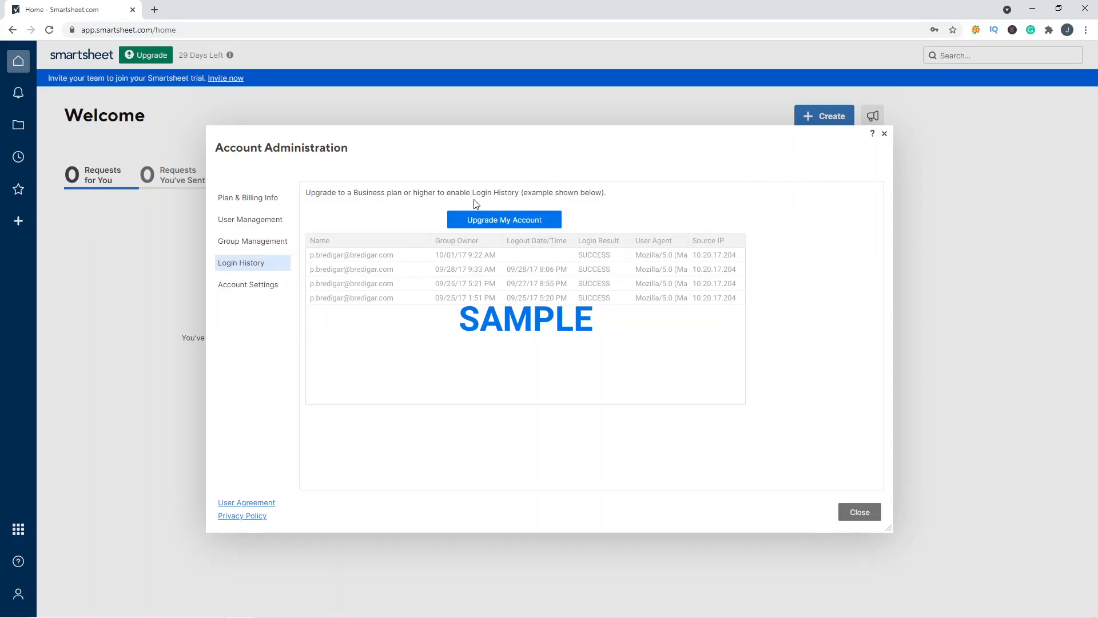
# Step: Review the Account Settings, try to edit Feature Enablement and Working Days, and close Account Administration
pyautogui.click(282, 285)
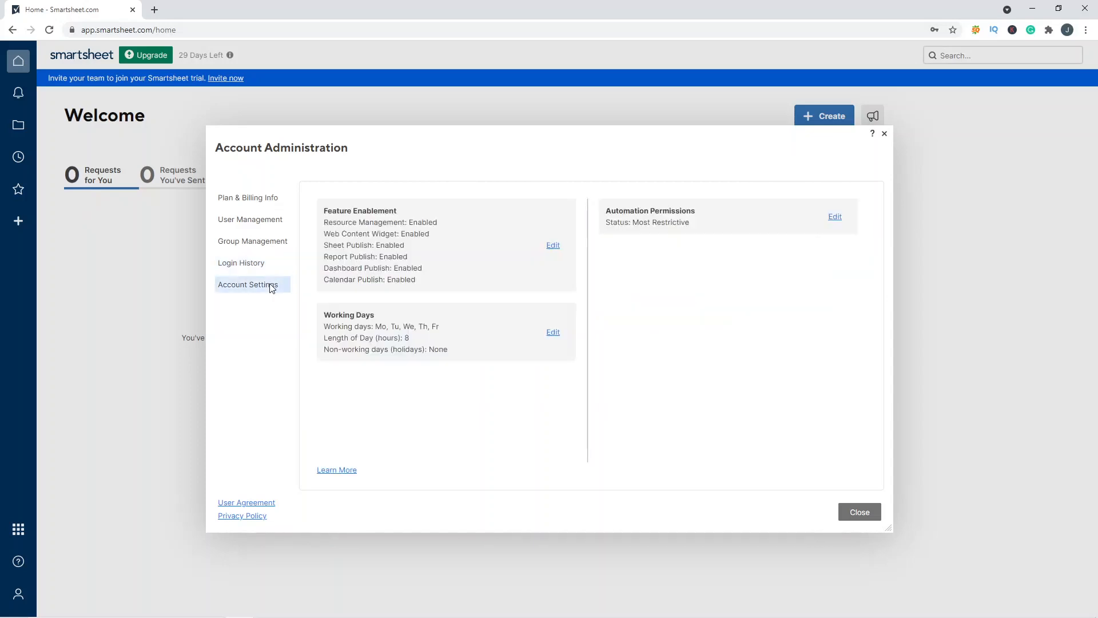
pyautogui.click(555, 246)
pyautogui.click(681, 247)
pyautogui.click(555, 334)
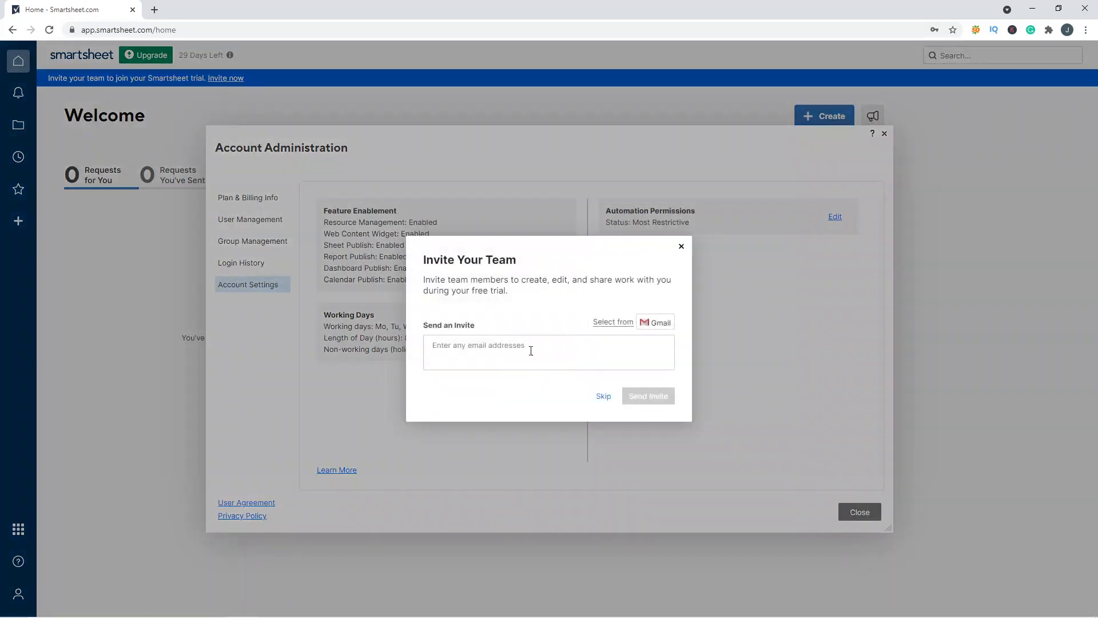
pyautogui.click(681, 247)
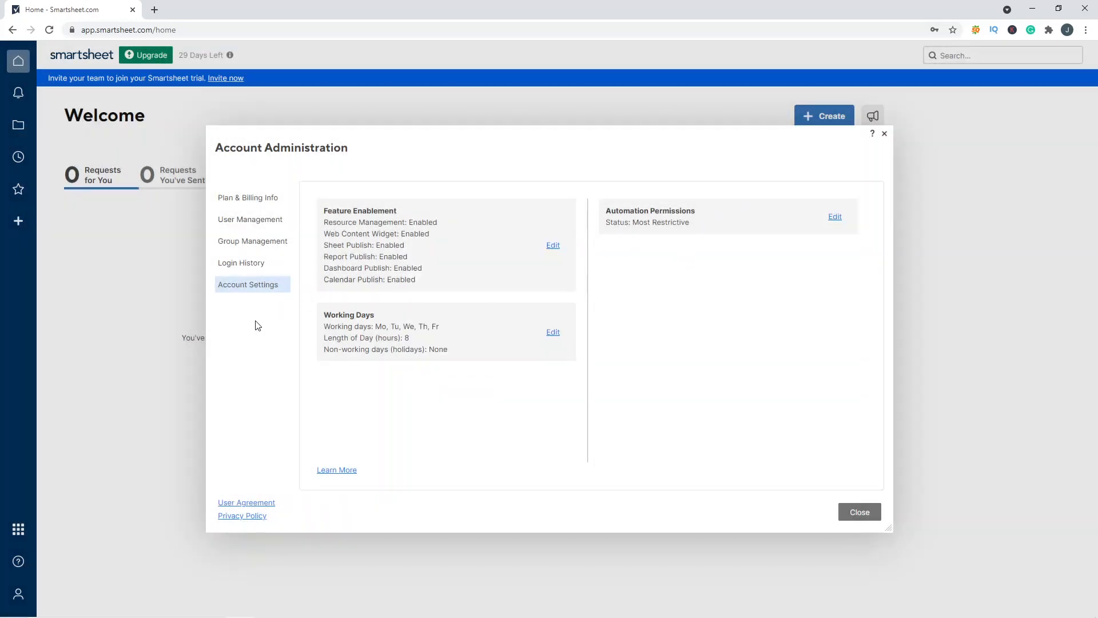
pyautogui.click(873, 511)
# Step: Open Personal Settings and save the changes to the profile information while switching to the Settings section
pyautogui.click(18, 593)
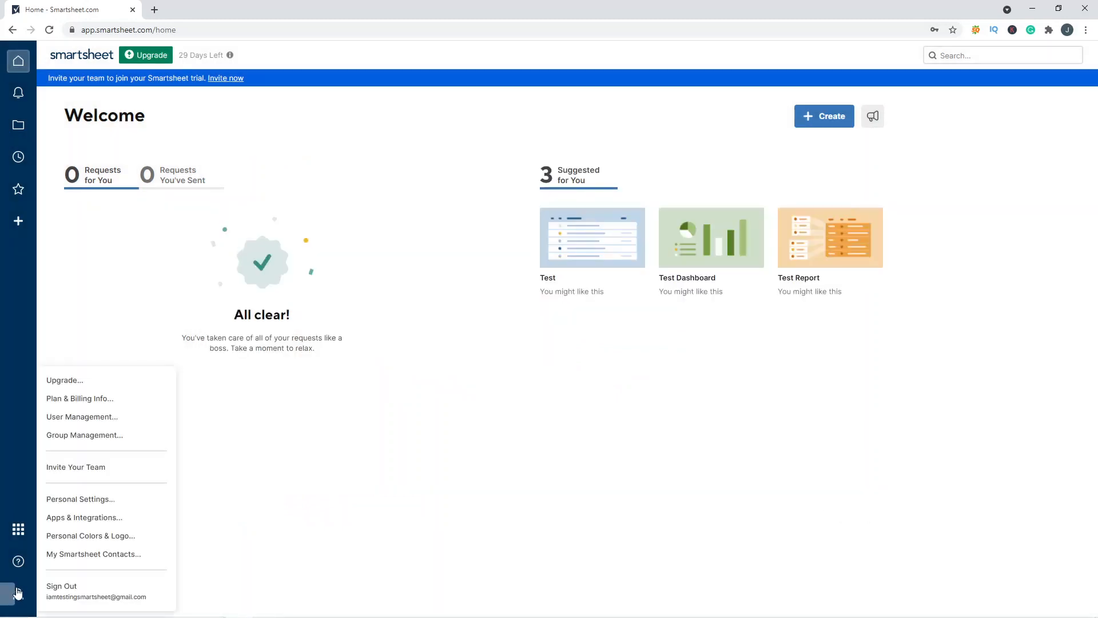
pyautogui.click(112, 501)
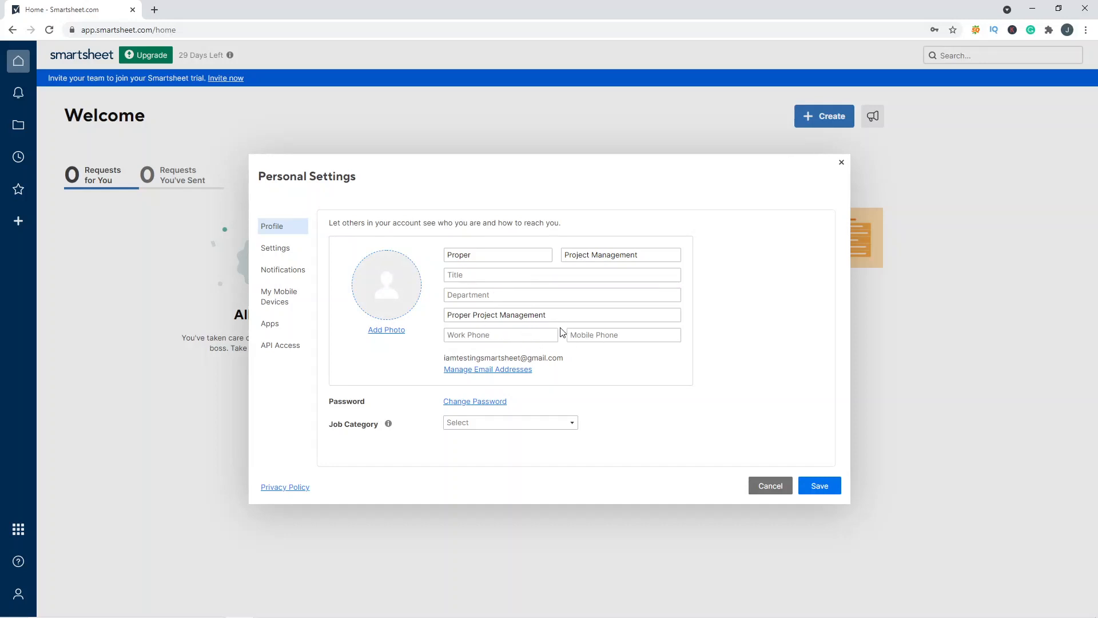
pyautogui.click(275, 248)
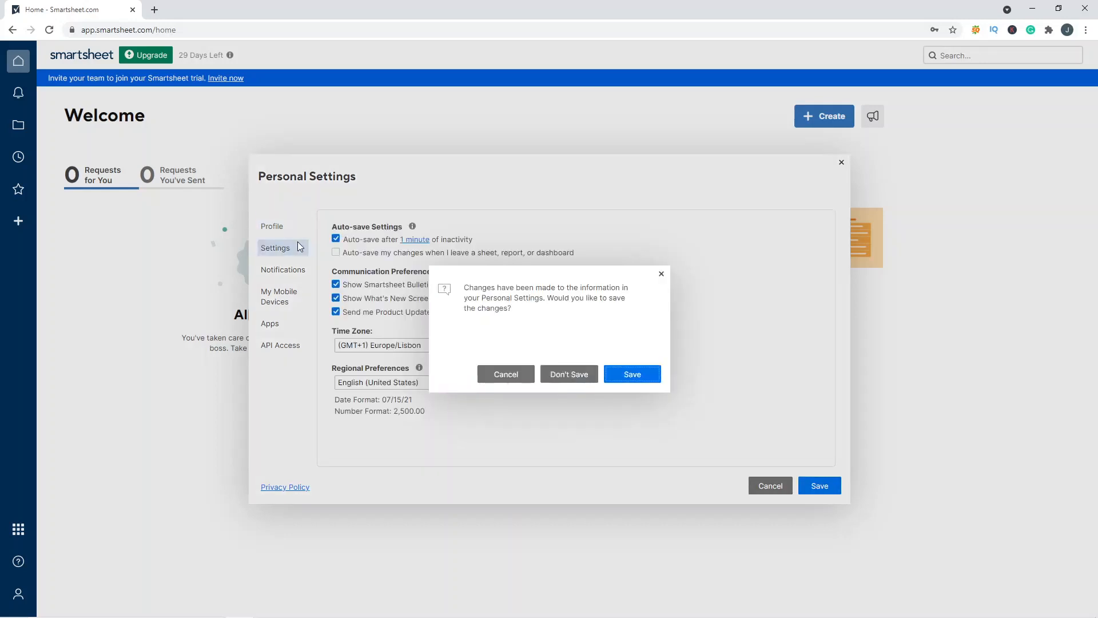
pyautogui.click(662, 275)
pyautogui.click(281, 248)
pyautogui.click(621, 376)
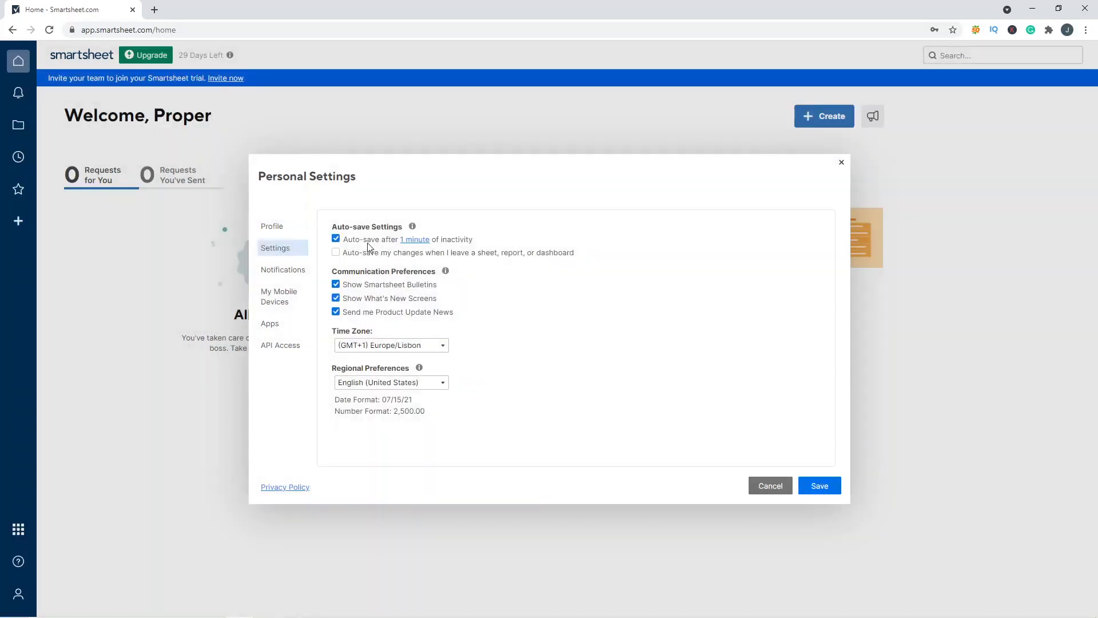
# Step: Review the inactivity auto-save intervals and enable auto-saving changes when leaving a sheet, report, or dashboard
pyautogui.click(423, 240)
pyautogui.click(561, 399)
pyautogui.click(337, 239)
pyautogui.click(338, 240)
pyautogui.click(416, 240)
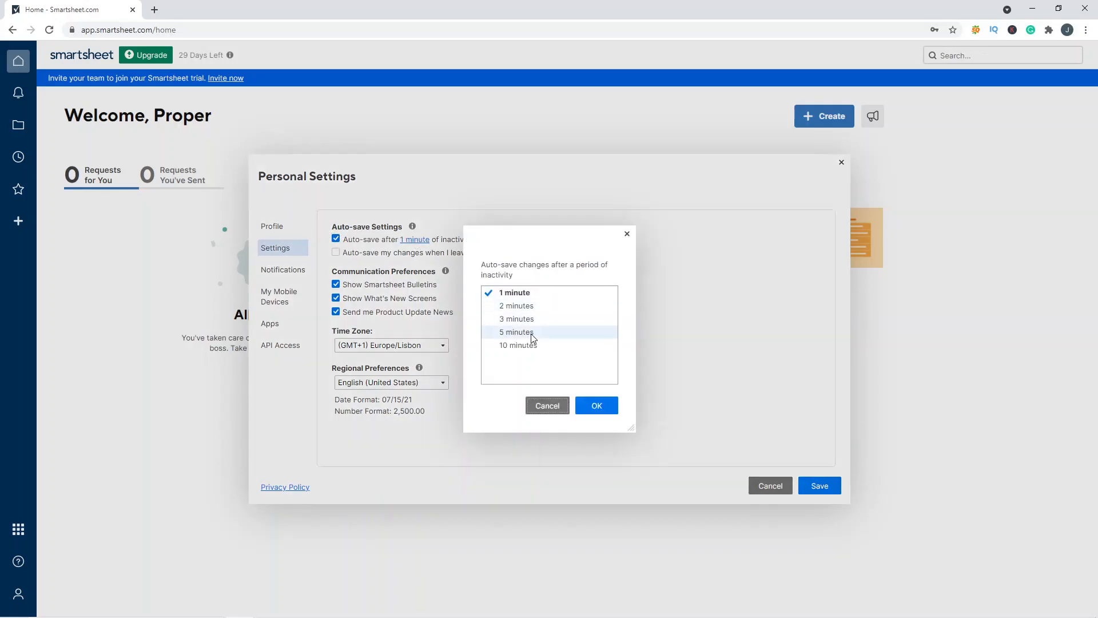
pyautogui.click(546, 404)
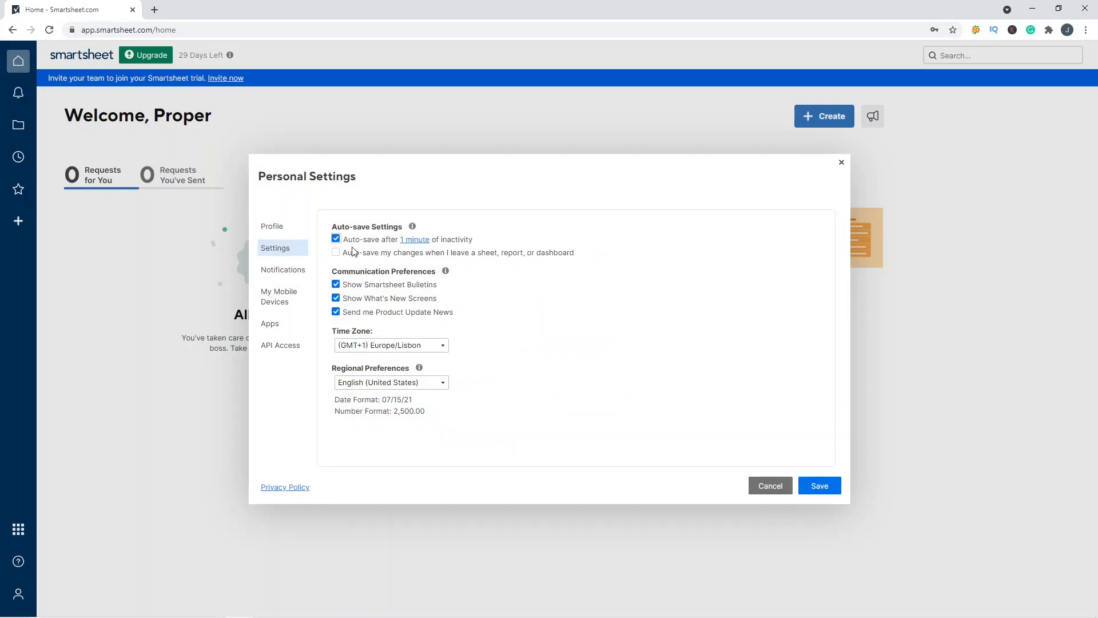
pyautogui.click(336, 253)
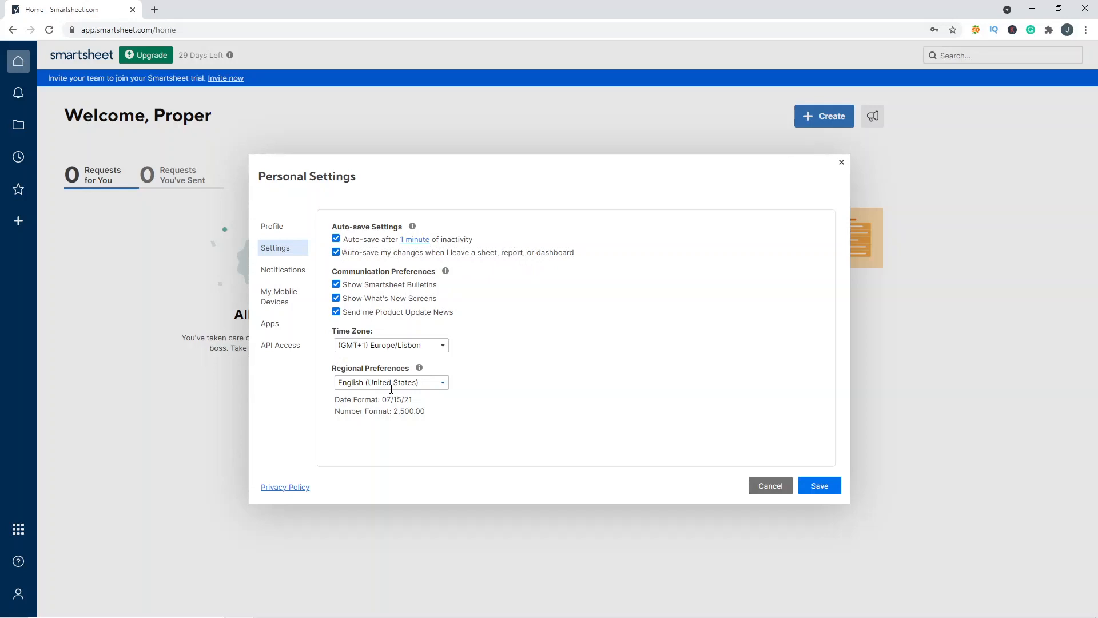
# Step: Browse the available regional preferences and set the region to English (United Kingdom)
pyautogui.click(435, 383)
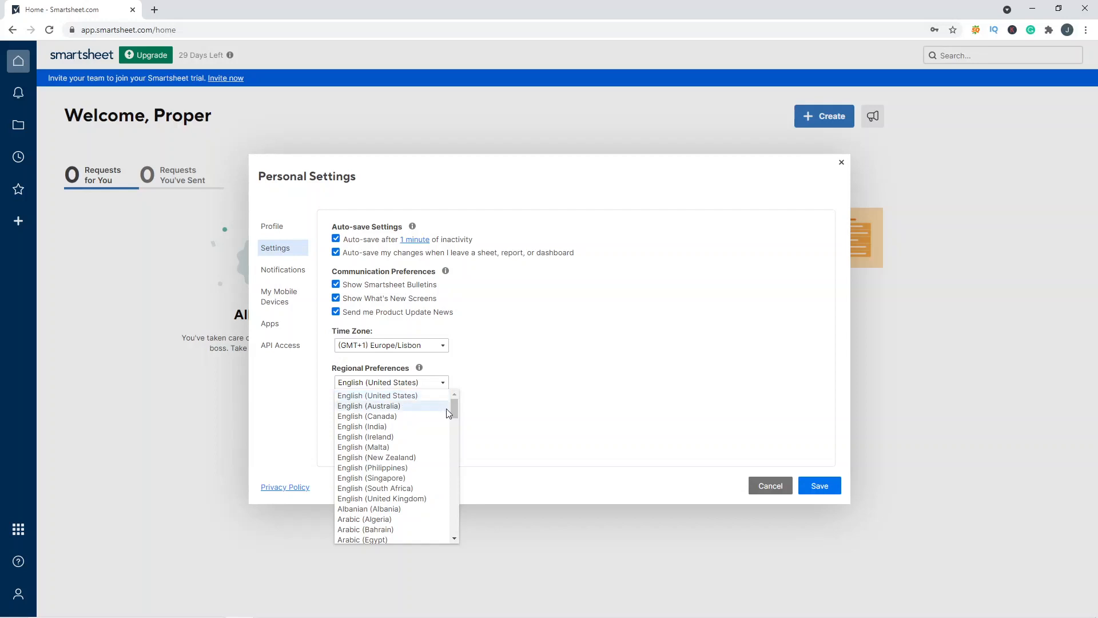
pyautogui.moveTo(455, 406); pyautogui.dragTo(462, 523)
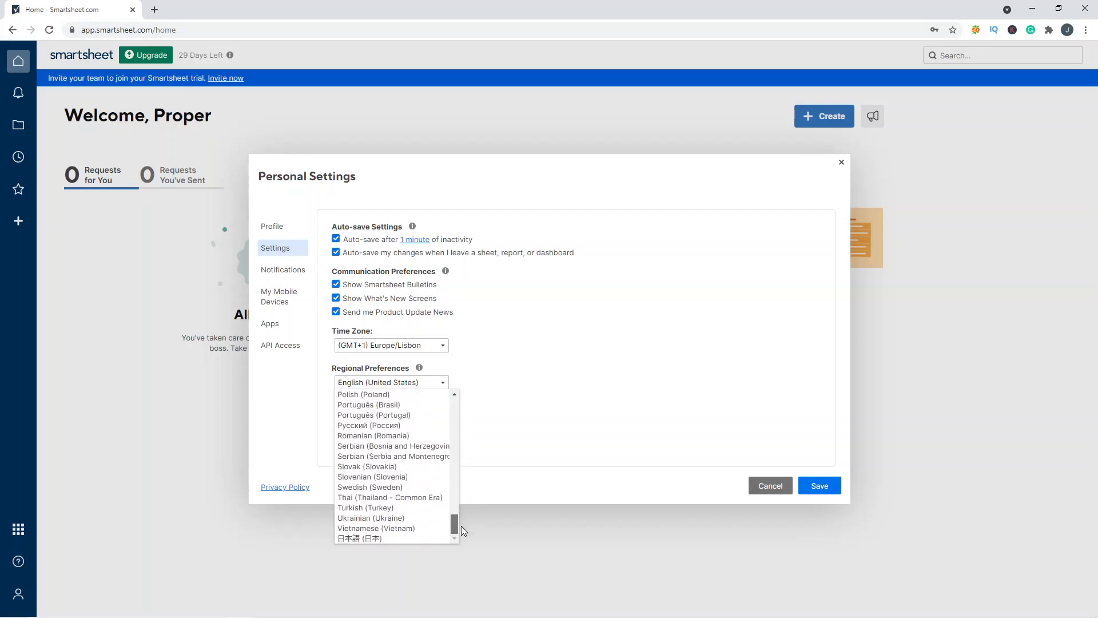
pyautogui.scroll(4, 428, 490)
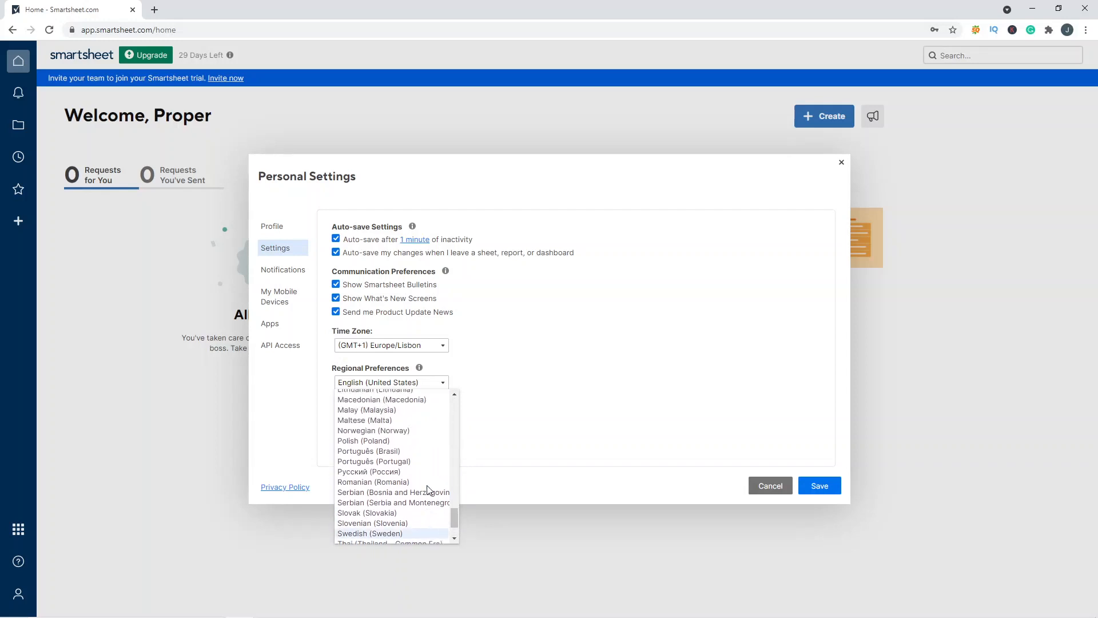
pyautogui.moveTo(453, 504); pyautogui.dragTo(441, 415)
pyautogui.scroll(3, 443, 416)
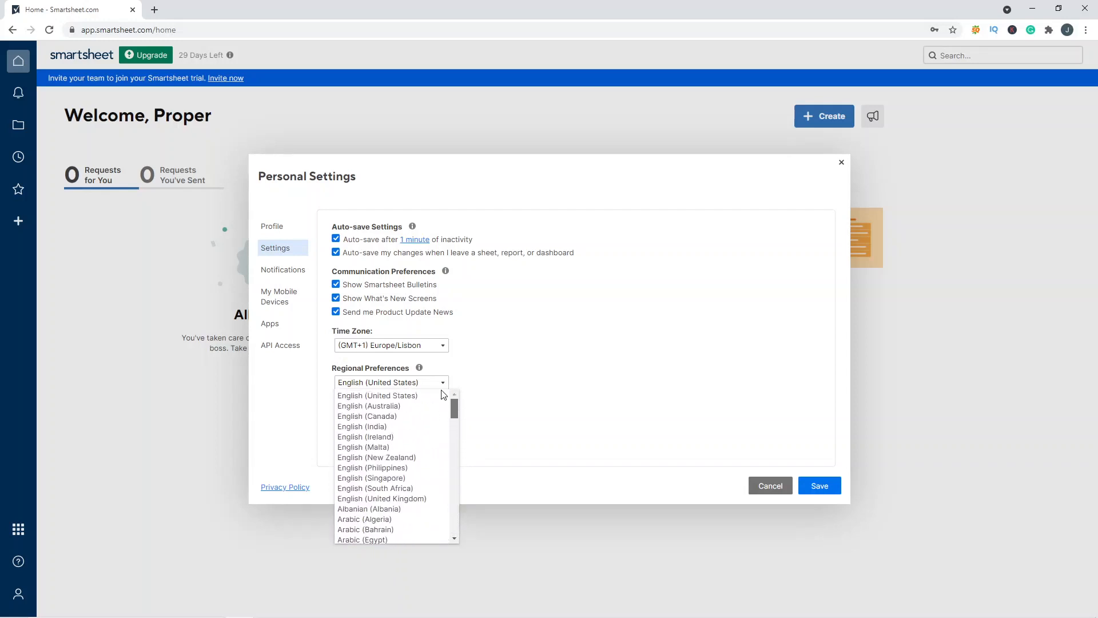
pyautogui.click(407, 501)
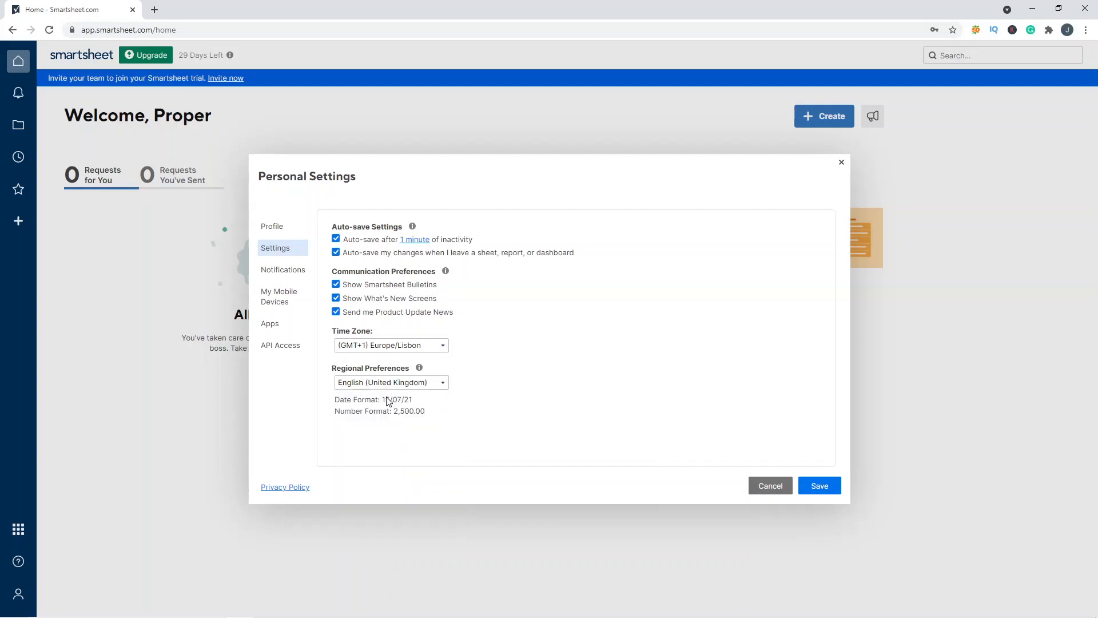
pyautogui.click(400, 382)
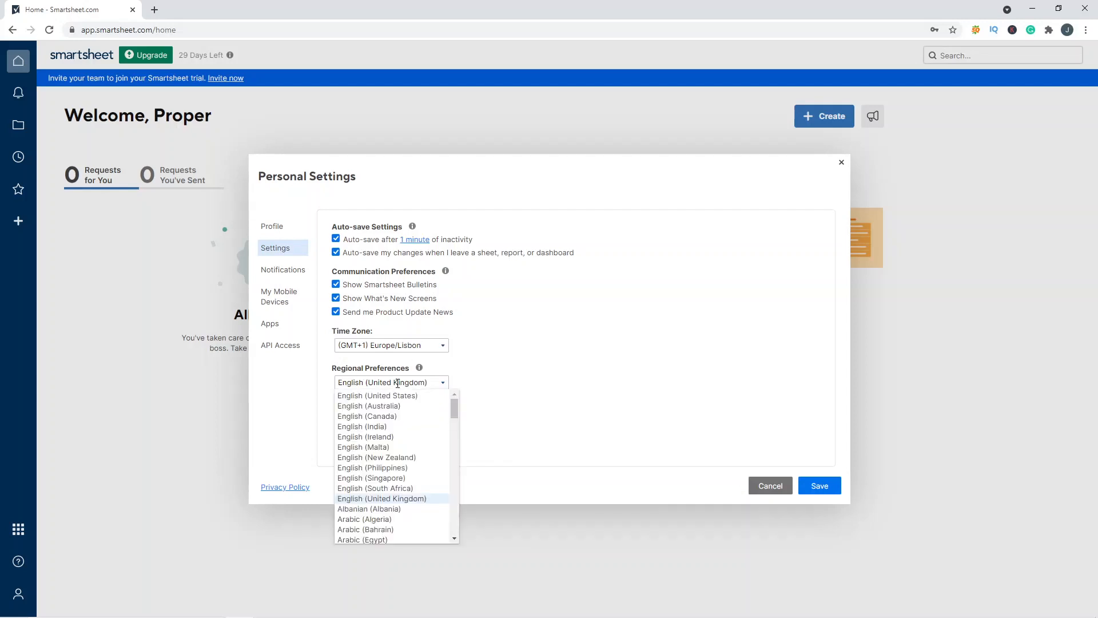
pyautogui.click(513, 395)
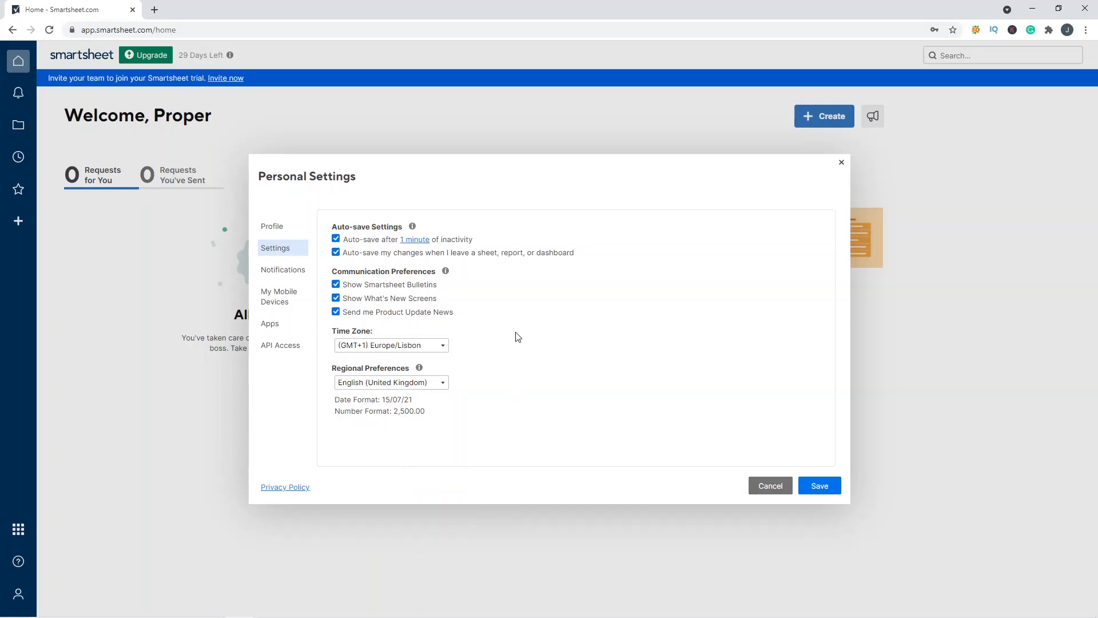
# Step: View the Notifications section of Personal Settings and cancel out of the dialog
pyautogui.click(298, 269)
pyautogui.click(770, 487)
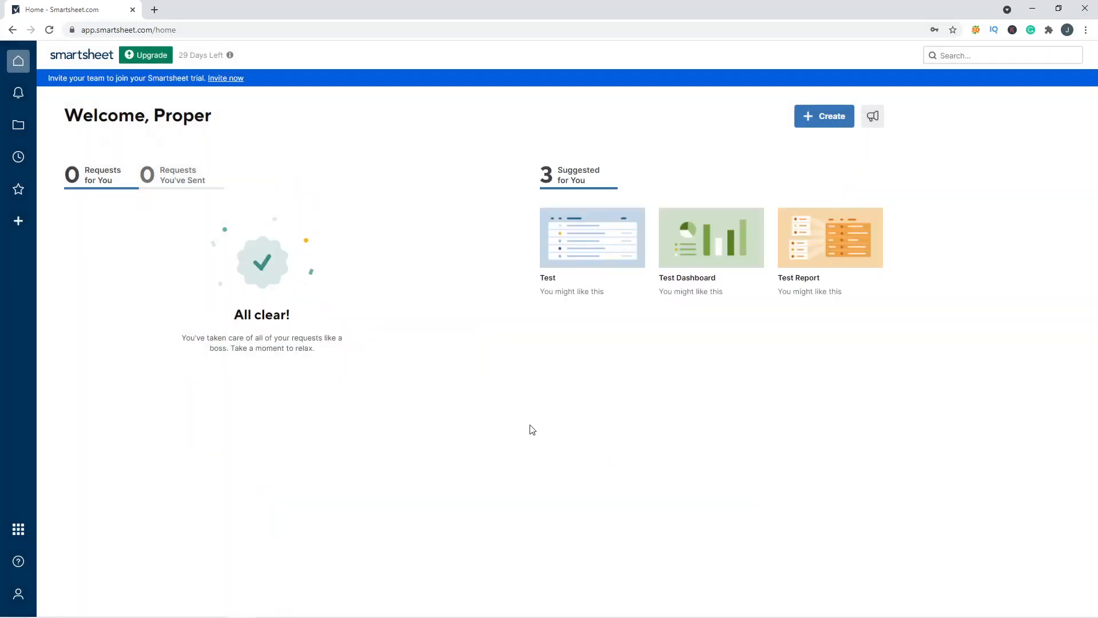